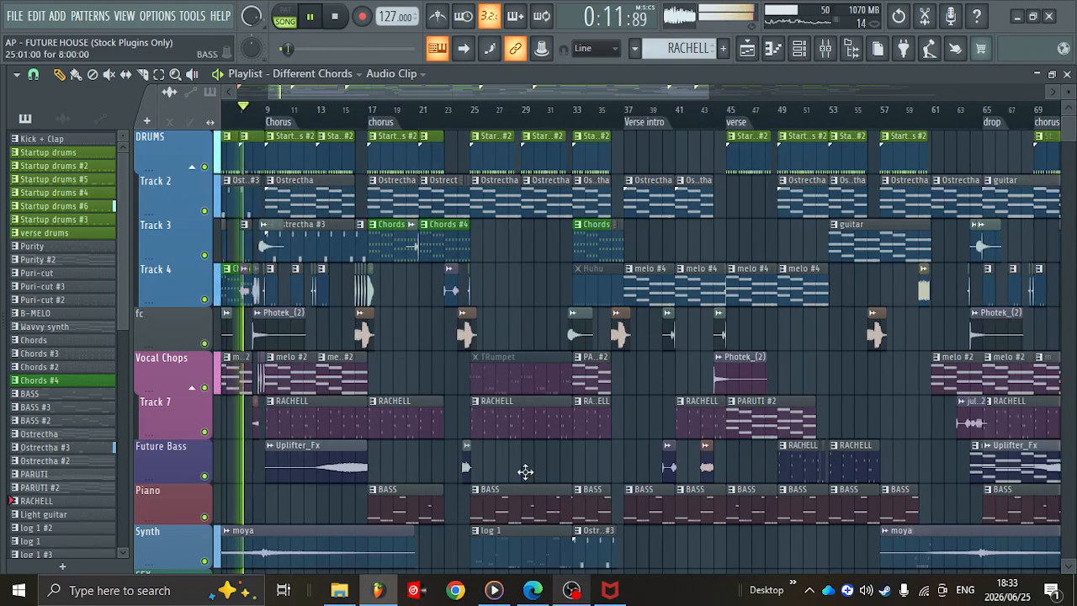
- Look over the playlist tracks from the Buildup section at bar 1 while the song plays
left_click_drag(646, 95, 551, 102)
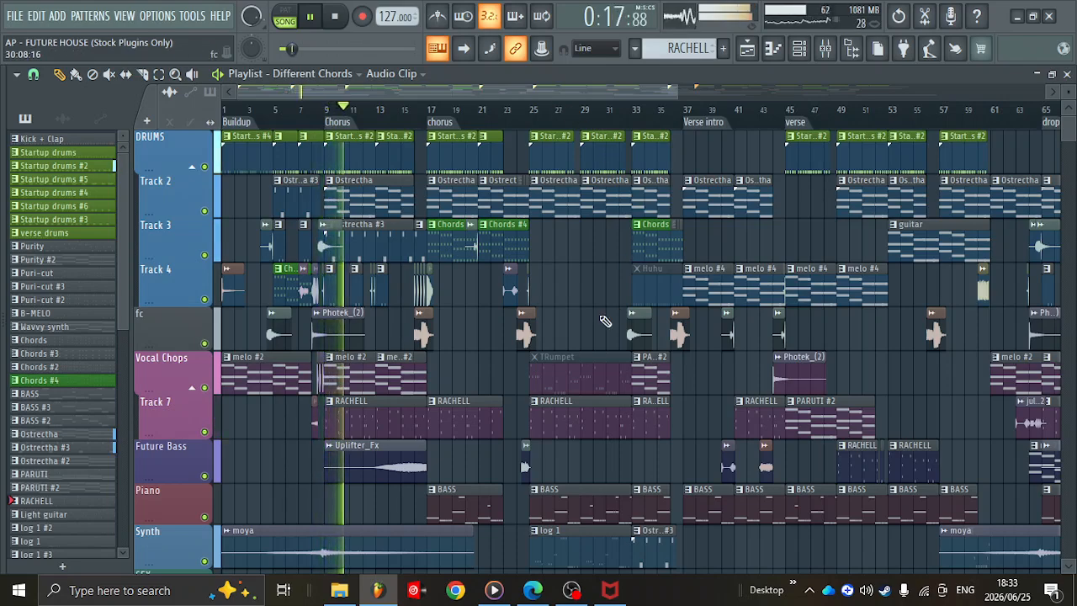
scroll(604, 321, "down", 4)
scroll(604, 321, "up", 4)
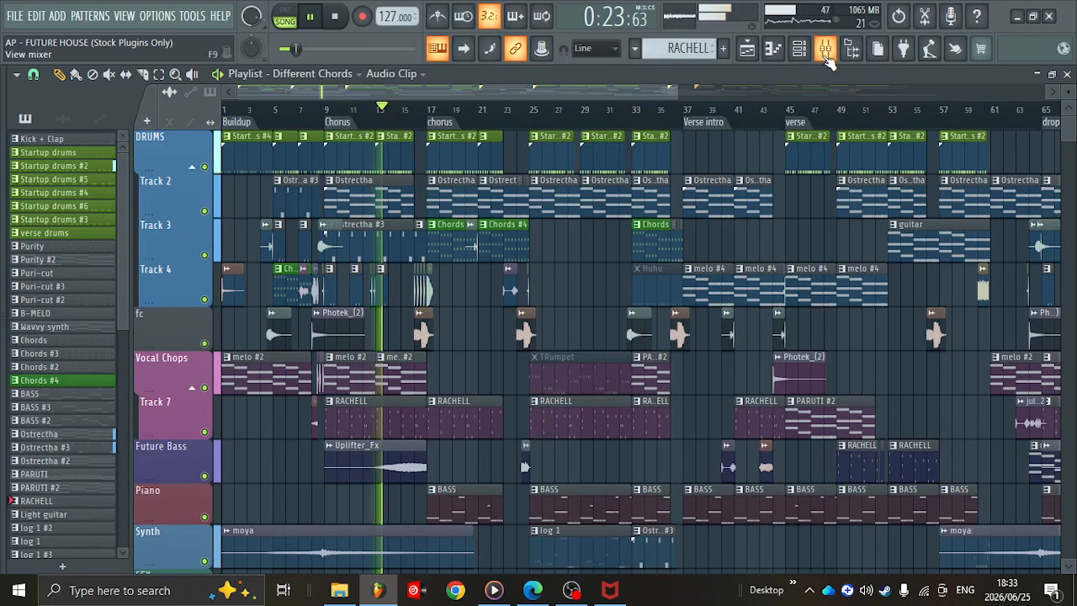
- Inspect the mixer inserts up to the Drum Group and its effects, and return to the playlist
left_click(825, 50)
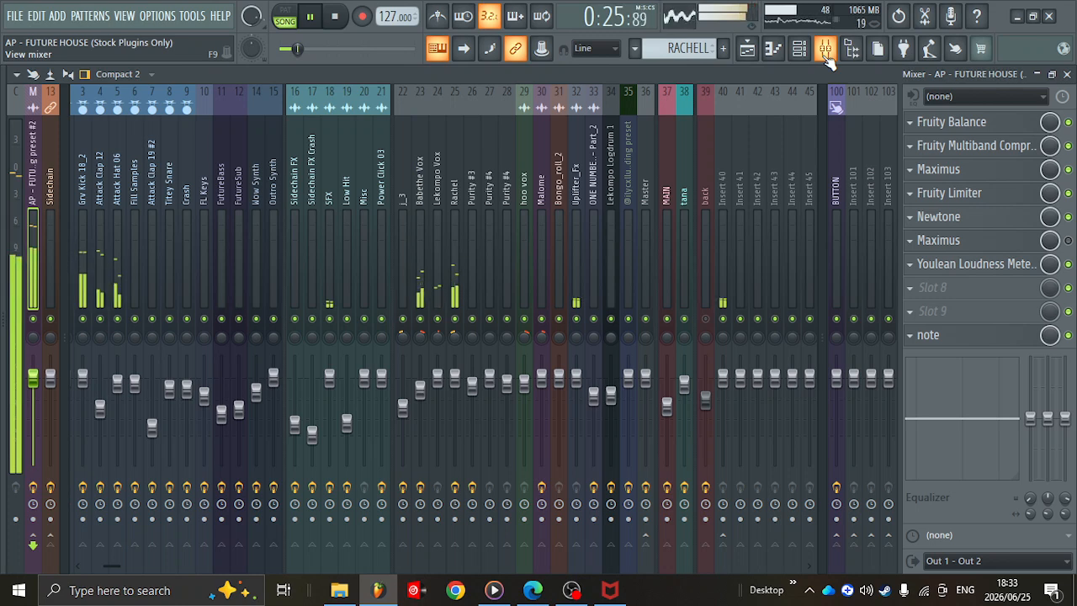
key("Left")
key("Right")
key("Right")
key("Right")
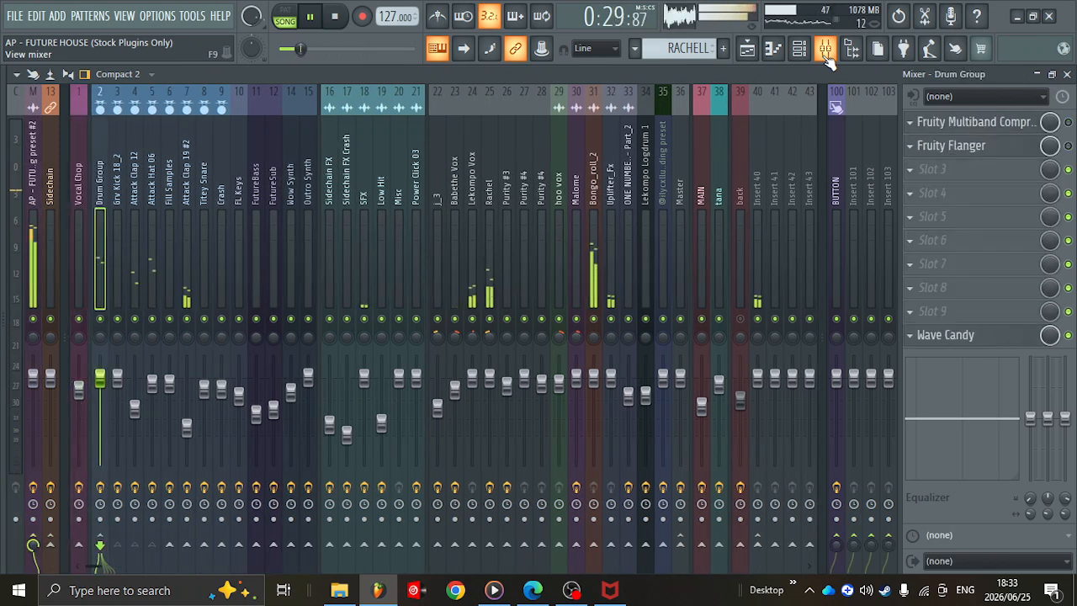
left_click(825, 50)
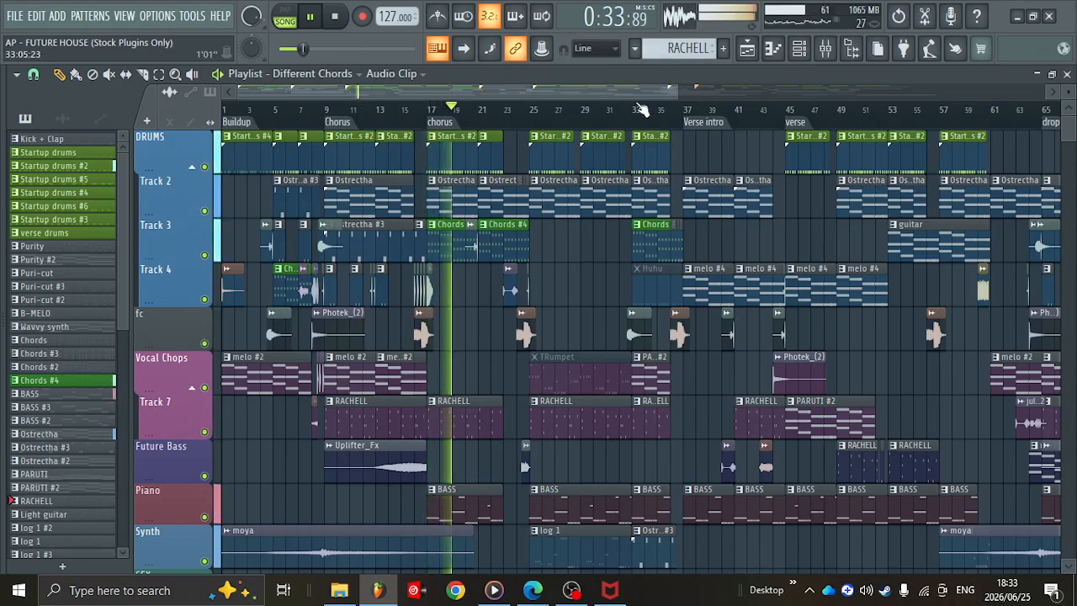
- Review the arrangement from the Buildup through the Verse intro during playback, and stop the song
scroll(637, 107, "up", 2)
left_click_drag(598, 93, 523, 96)
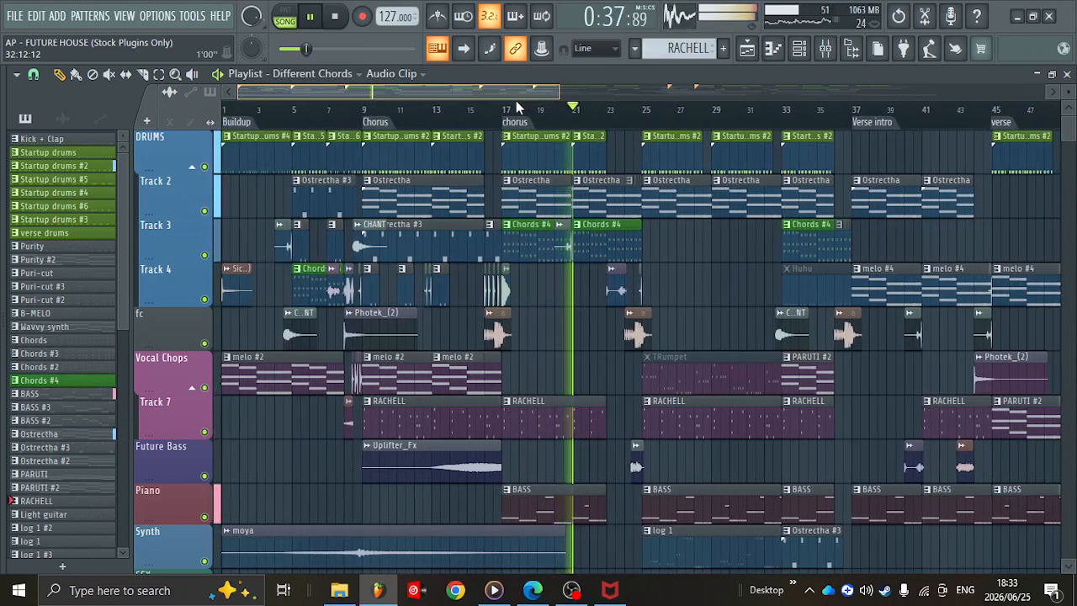
left_click_drag(374, 94, 484, 104)
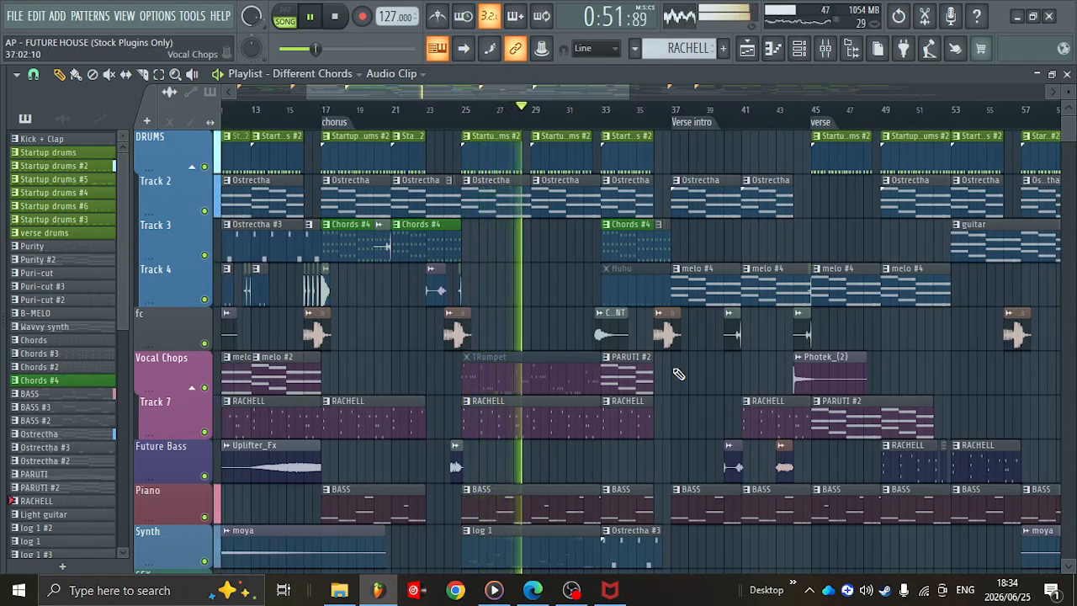
scroll(704, 437, "down", 3)
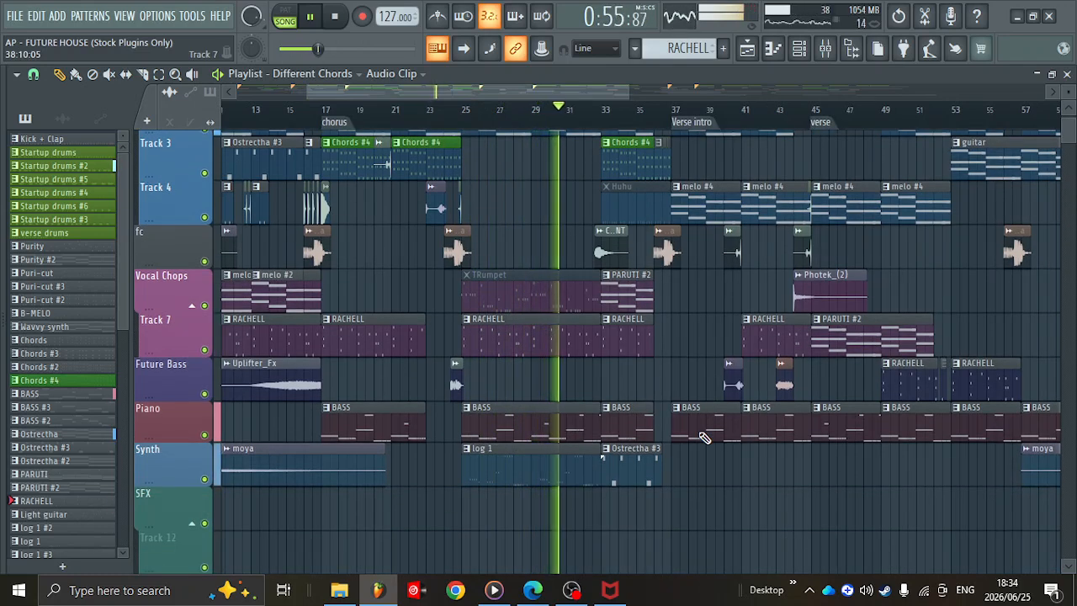
left_click_drag(486, 95, 538, 93)
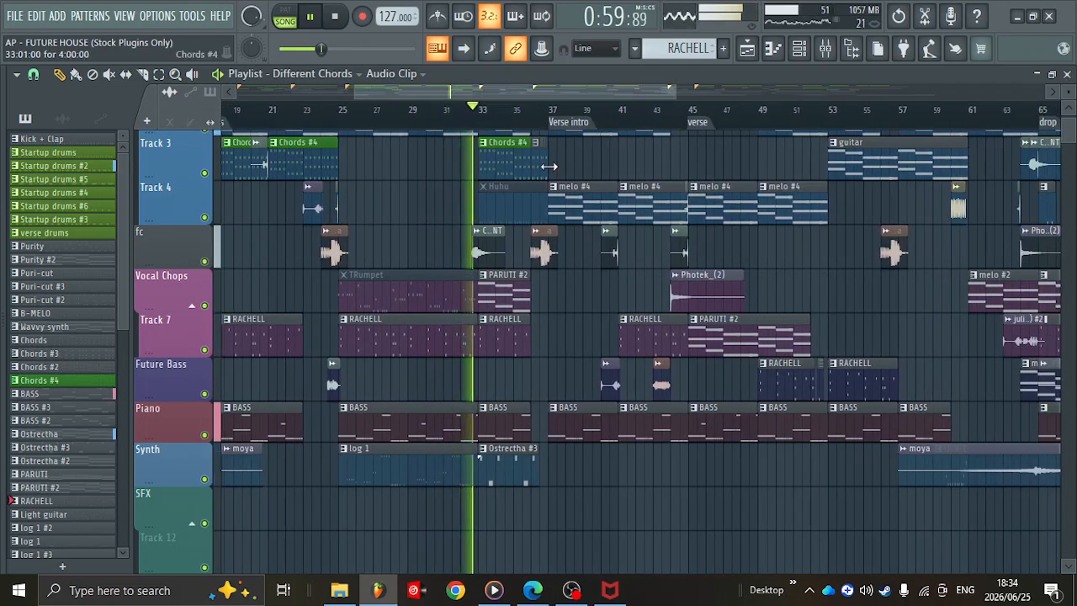
scroll(548, 166, "up", 3)
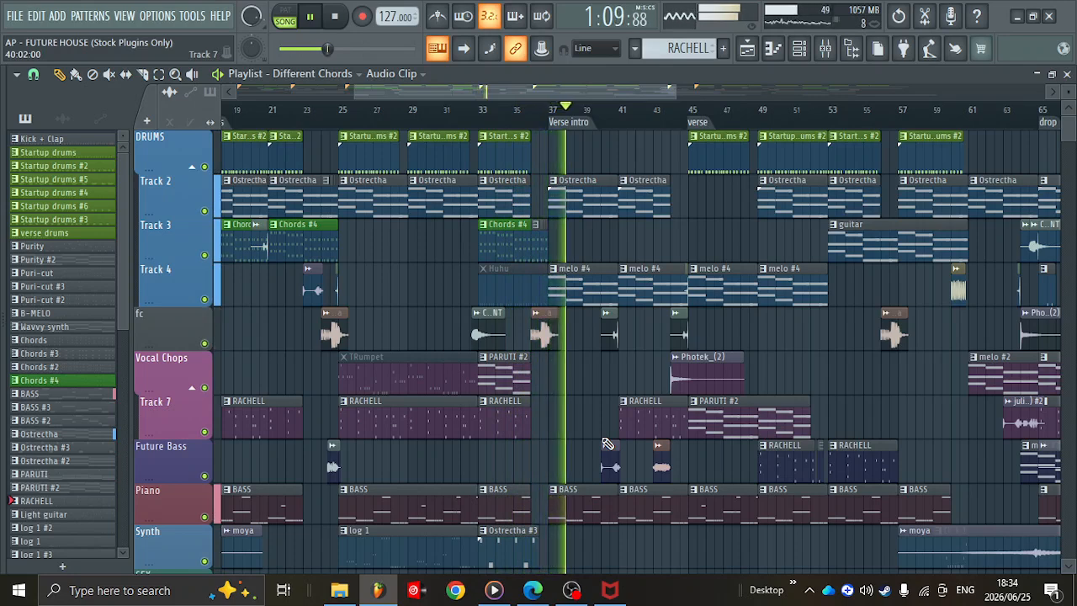
key("space")
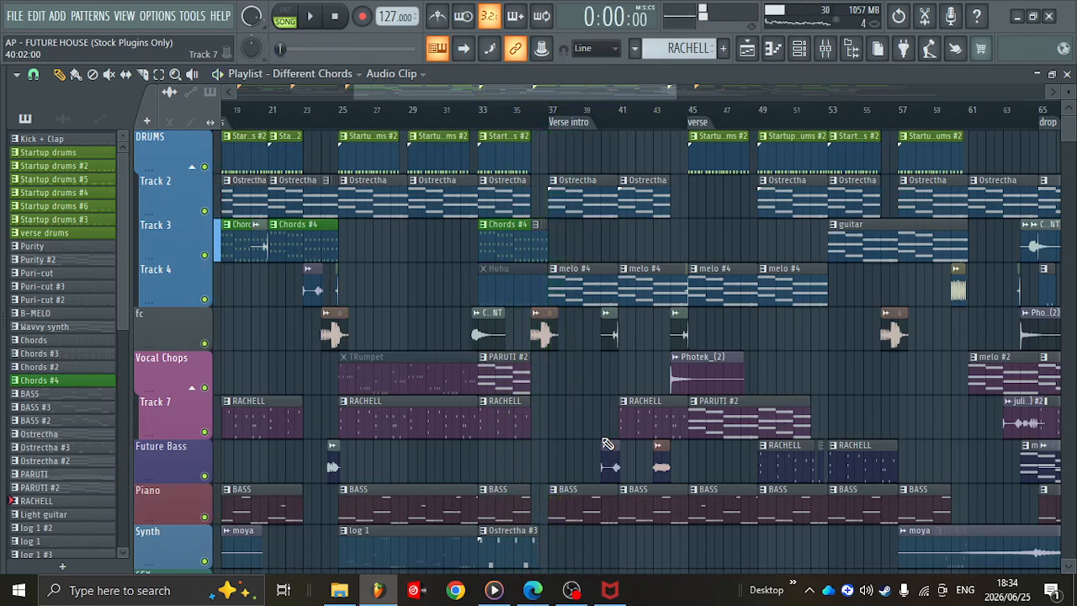
left_click(572, 591)
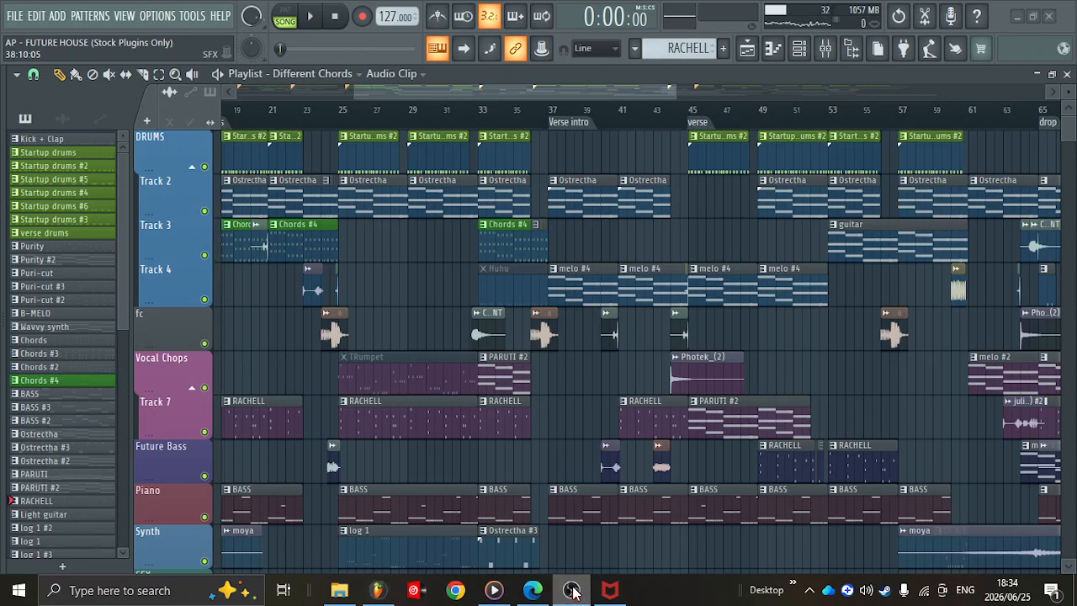
left_click(571, 592)
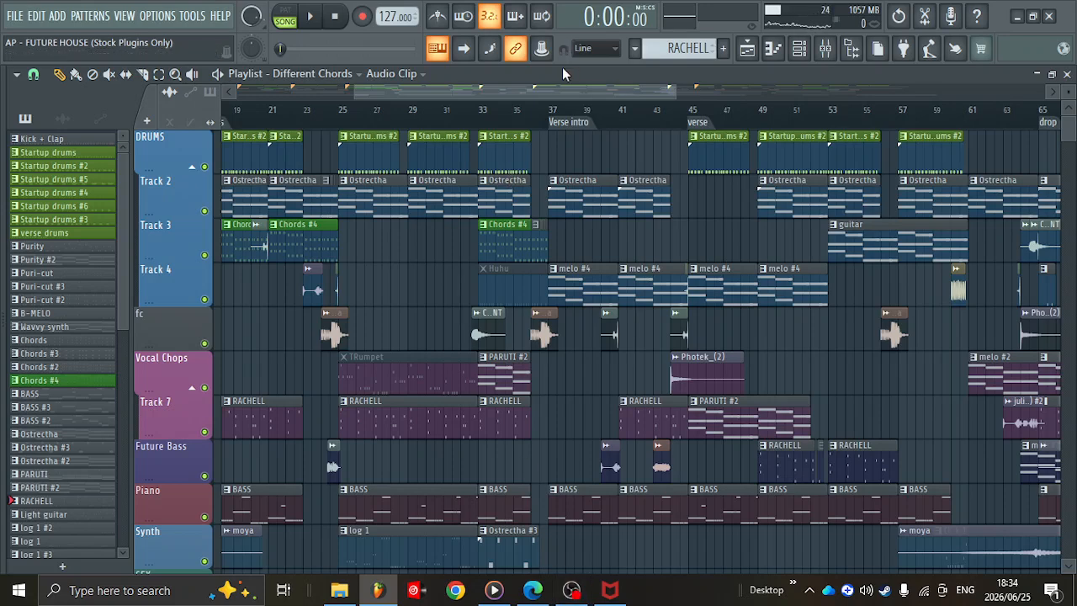
- Examine the clips of the Buildup and first Chorus across all playlist tracks from bar 1
left_click_drag(541, 95, 336, 88)
scroll(337, 88, "up", 3)
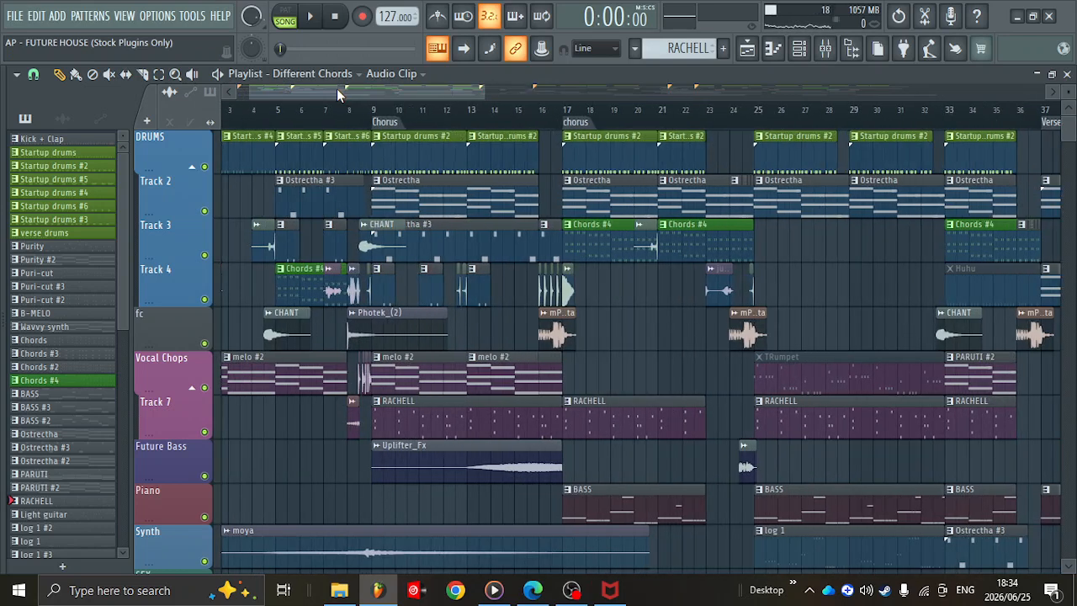
left_click_drag(356, 90, 310, 94)
scroll(310, 92, "up", 1)
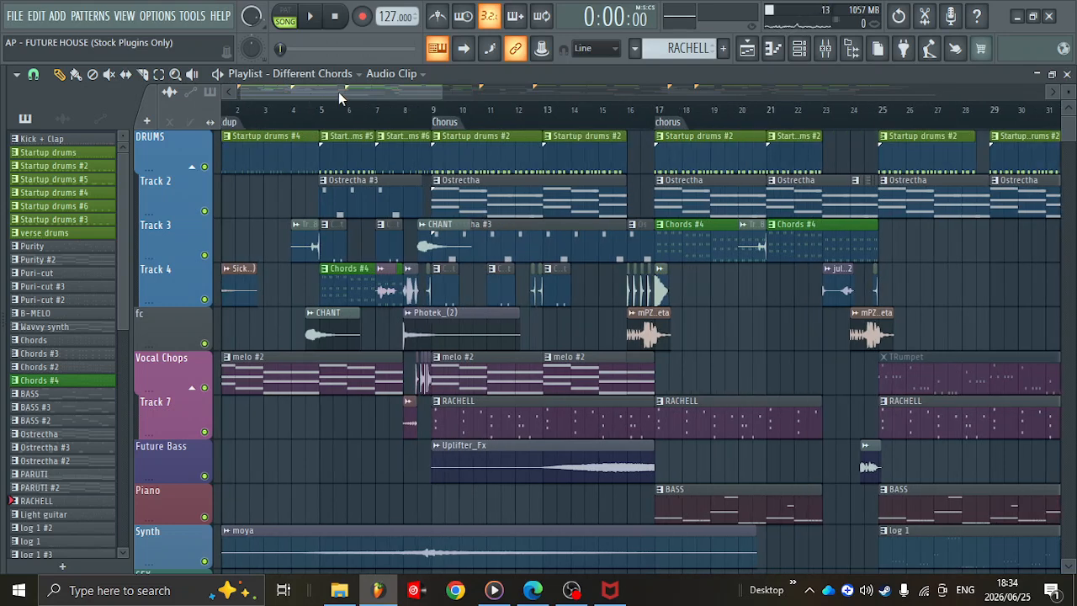
left_click_drag(338, 91, 324, 91)
scroll(324, 92, "up", 1)
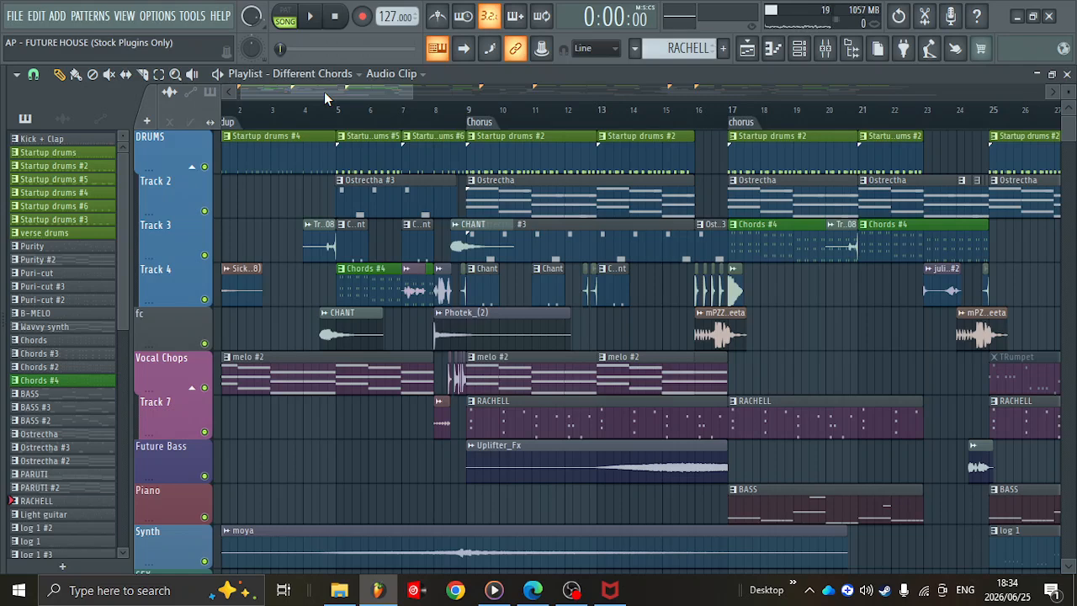
left_click_drag(332, 92, 318, 91)
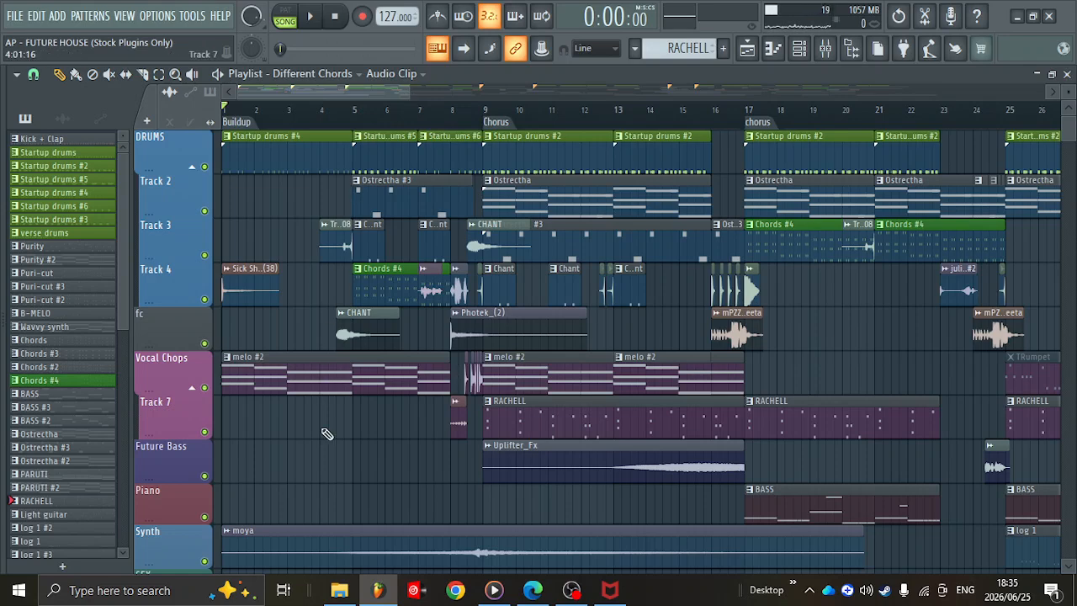
scroll(327, 433, "down", 4)
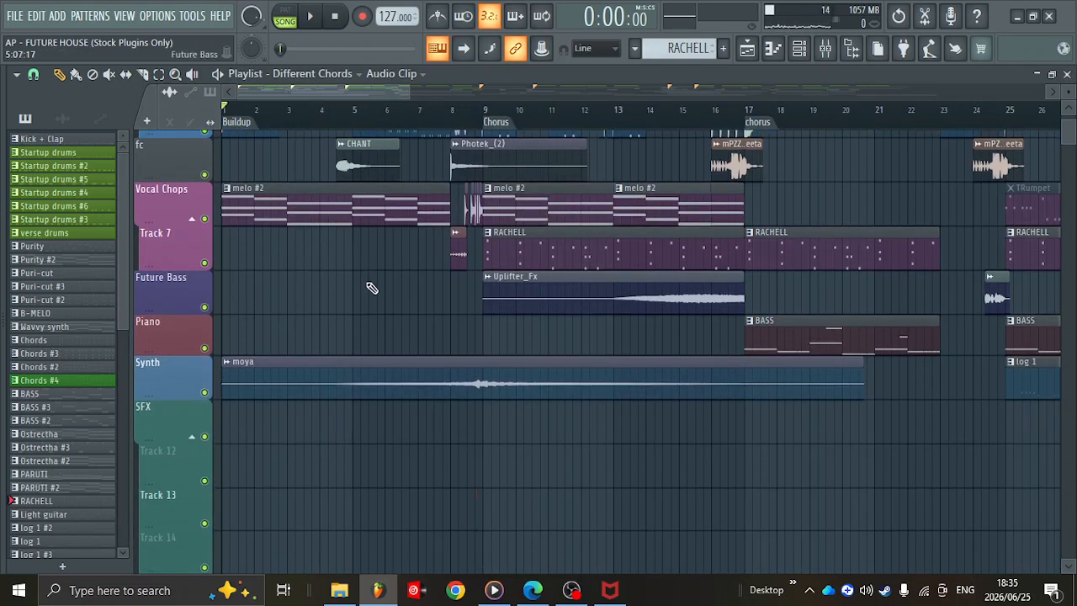
scroll(373, 284, "up", 4)
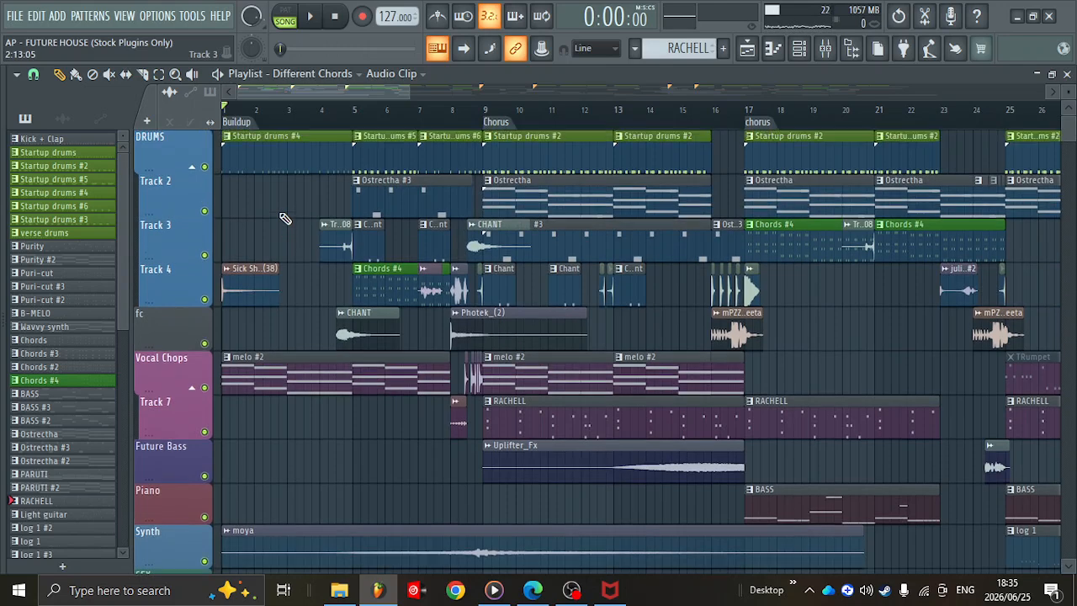
scroll(285, 218, "down", 2)
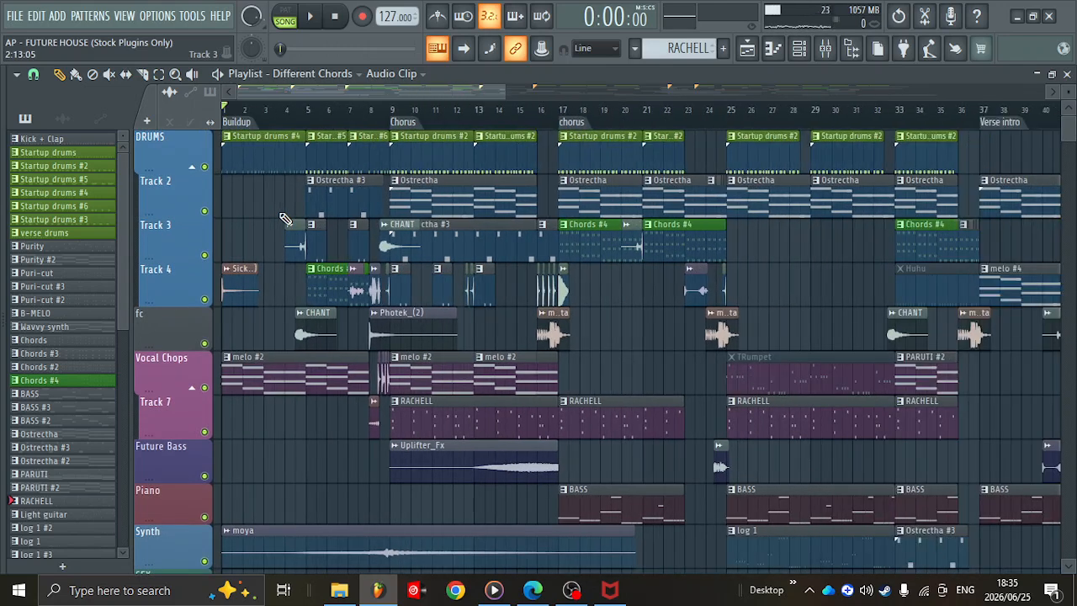
scroll(285, 219, "up", 1)
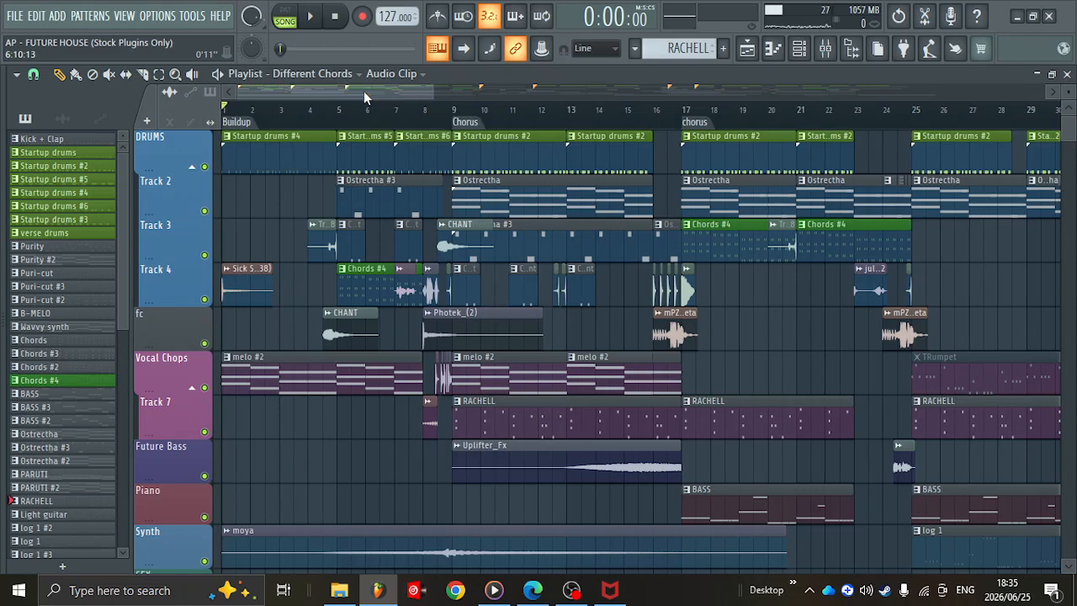
scroll(364, 91, "up", 2)
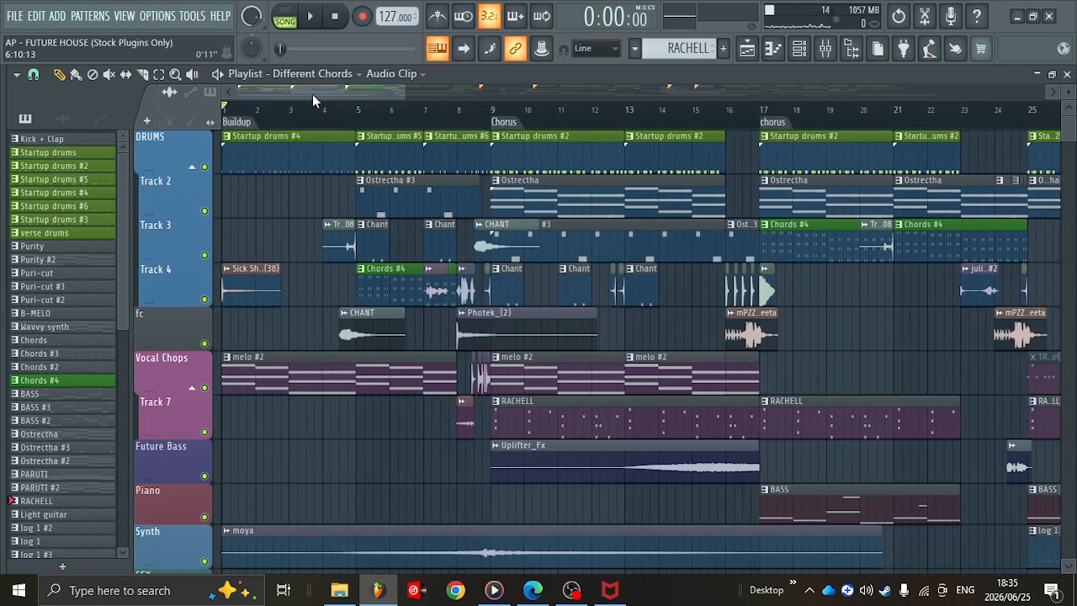
- Select the Startup drums #4 pattern, examine its steps in the channel rack, and close the rack
left_click(290, 147)
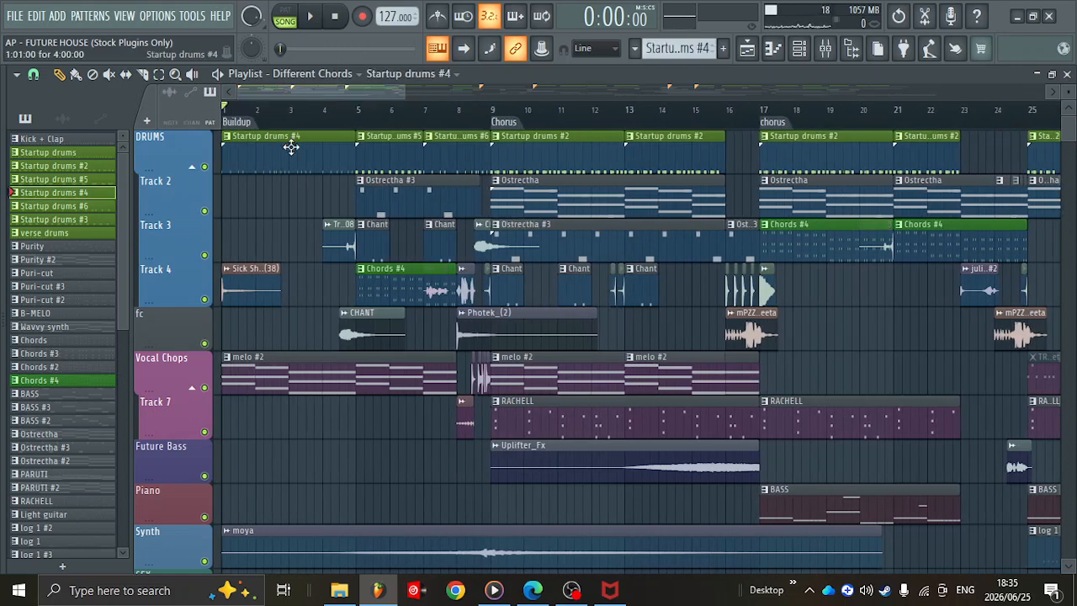
left_click(799, 50)
scroll(412, 302, "up", 10)
left_click_drag(433, 175, 629, 229)
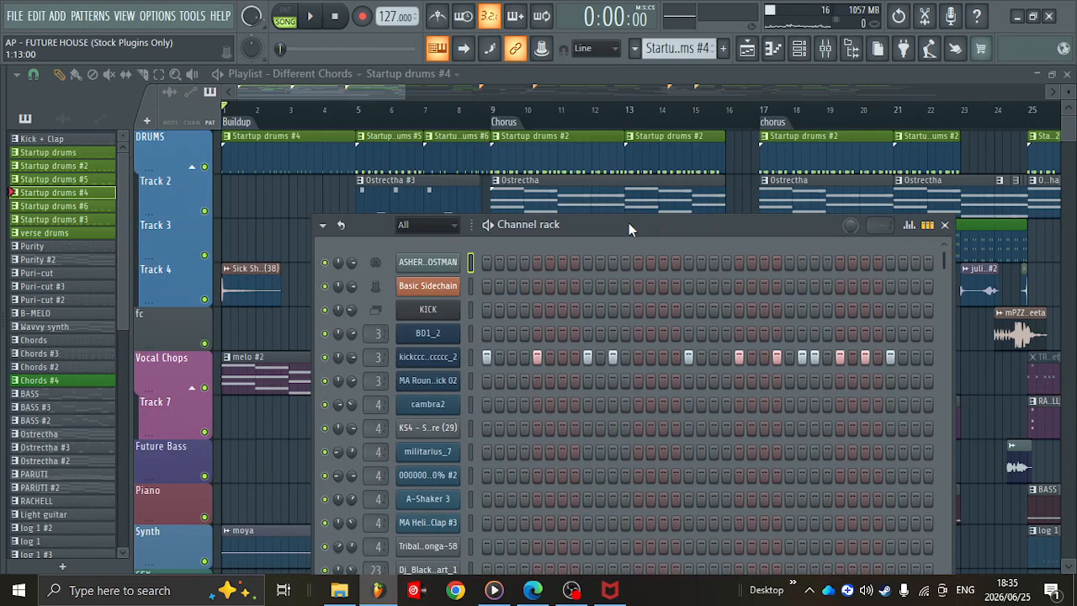
key("space")
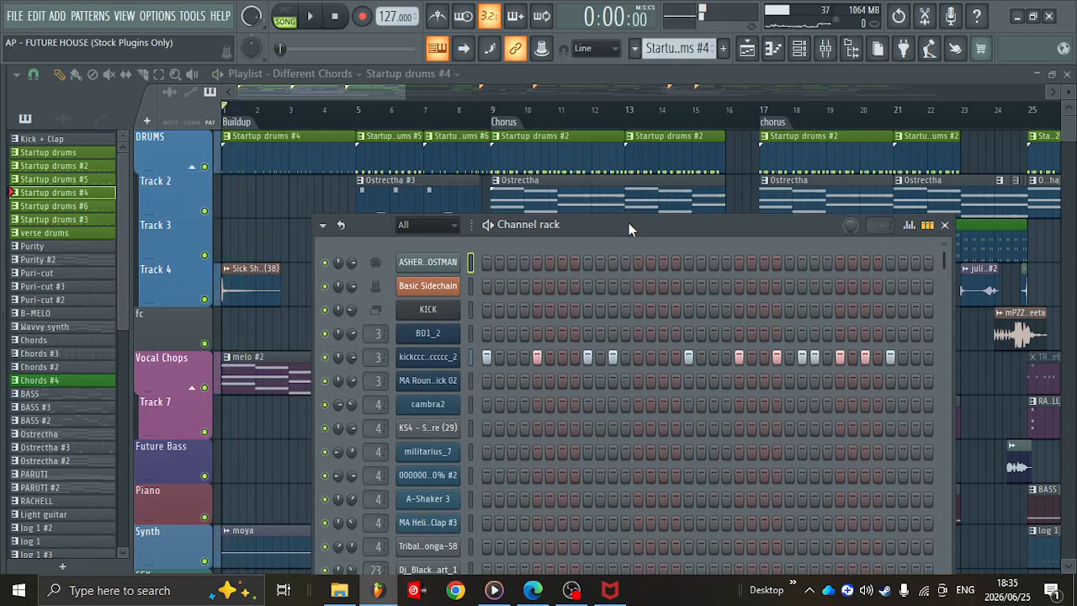
key("F6")
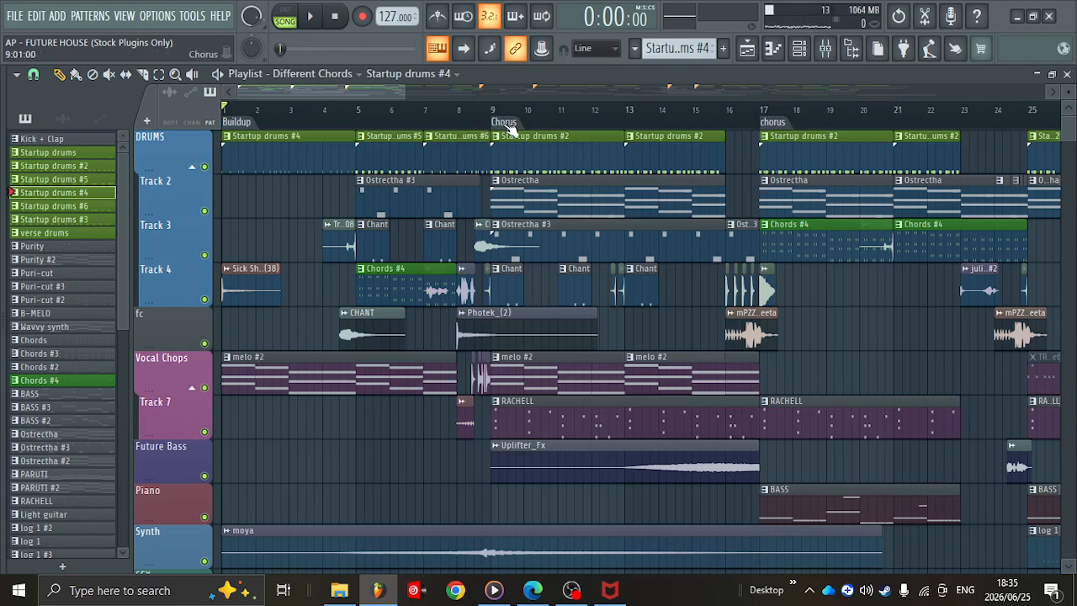
- Play the song from the Buildup into the first Chorus and stop it
key("space")
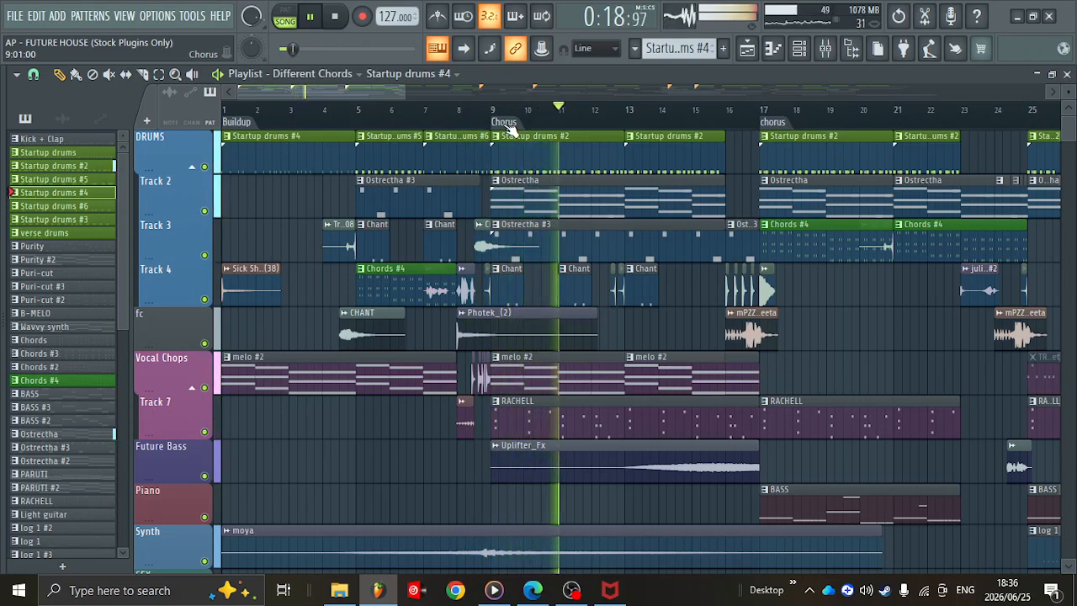
key("space")
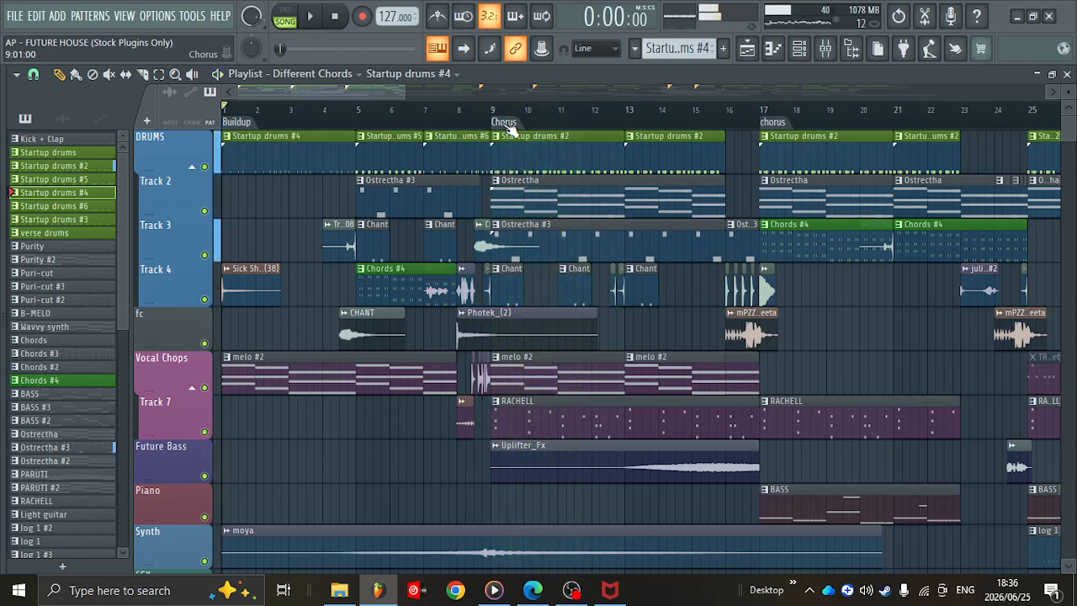
- Solo the DRUMS track and play the song from bar 1
scroll(509, 127, "up", 1)
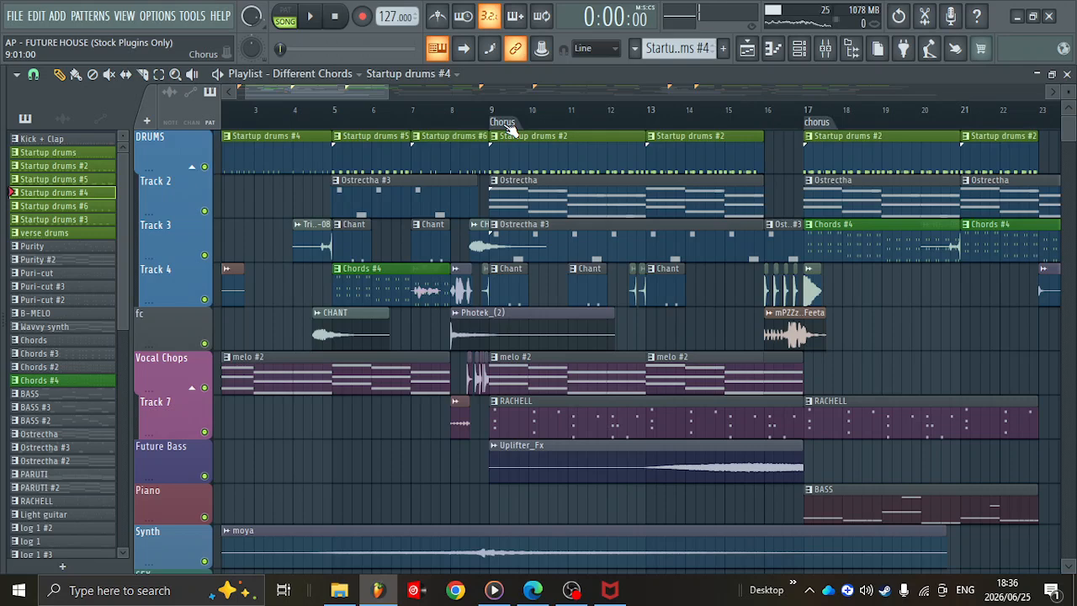
left_click_drag(341, 99, 314, 92)
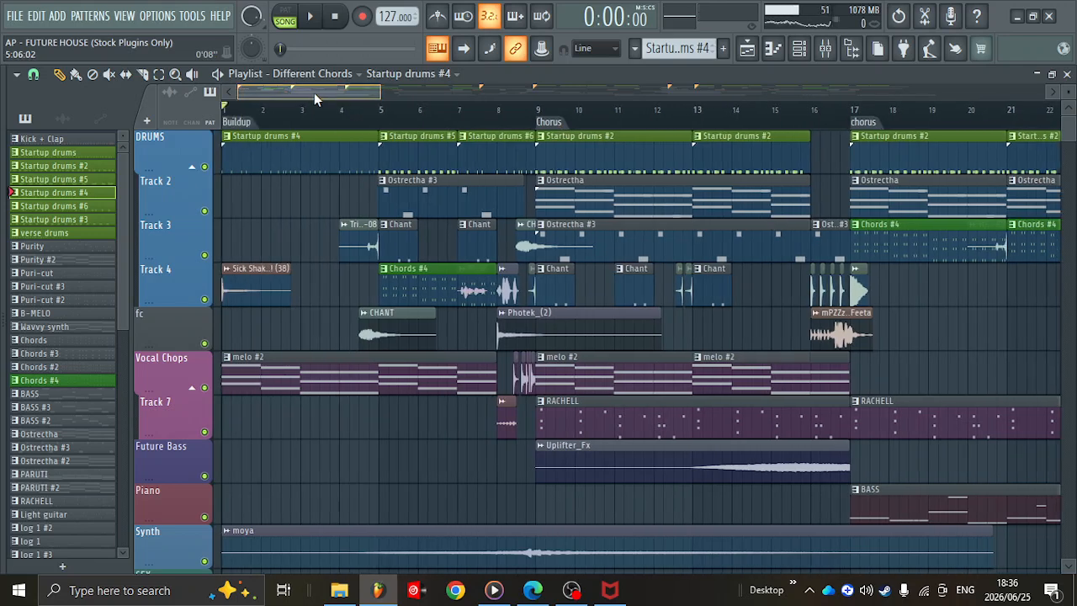
right_click(210, 167)
key("space")
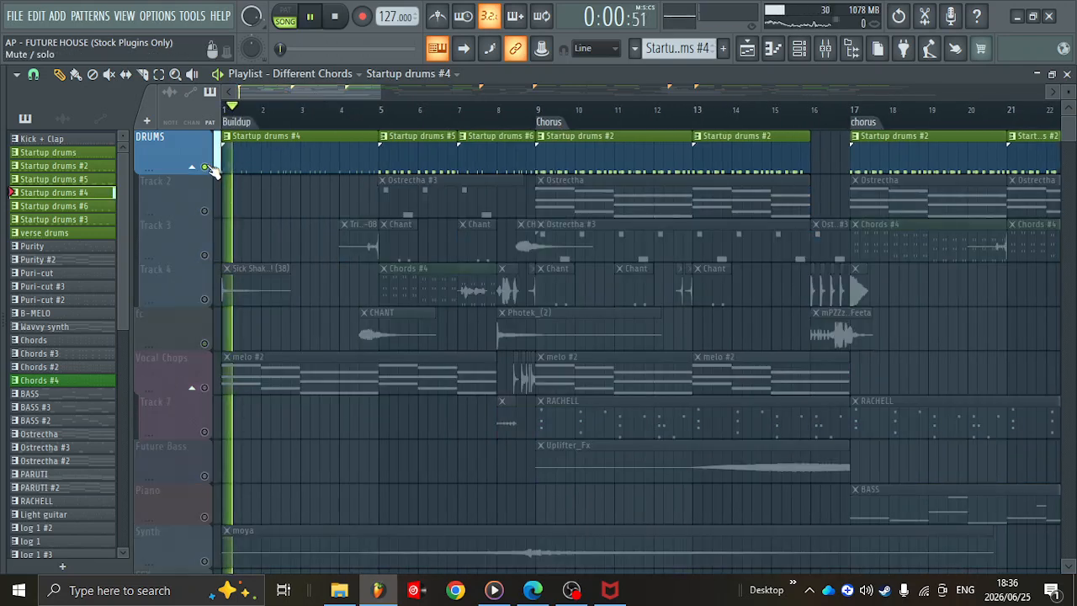
- Open the kick channel of Startup drums #4 in the piano roll and examine its four-bar note pattern
left_click(799, 49)
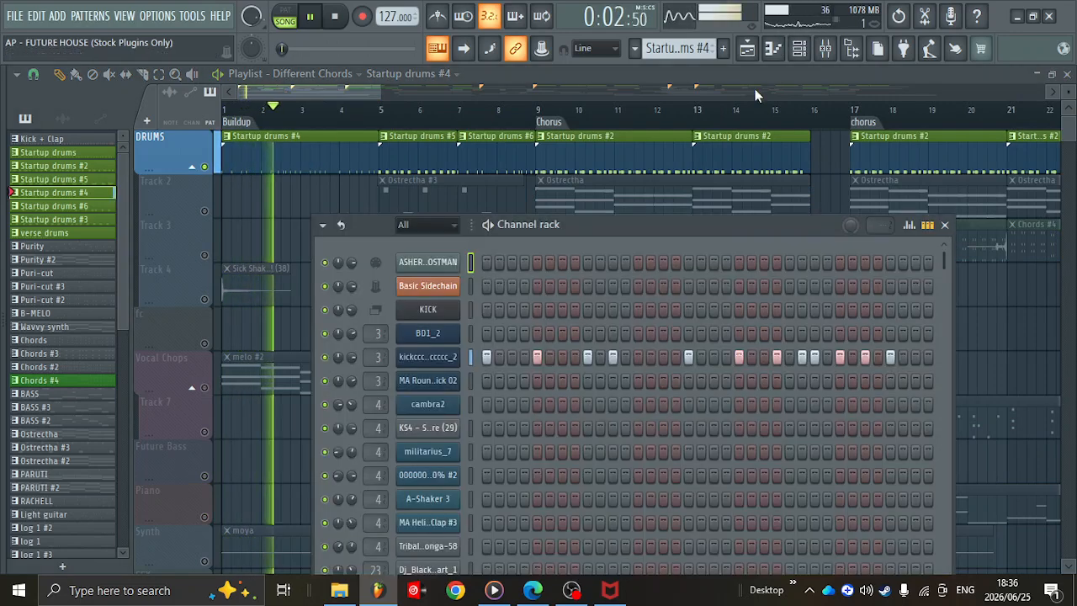
left_click(470, 357)
key("F7")
scroll(521, 360, "down", 6)
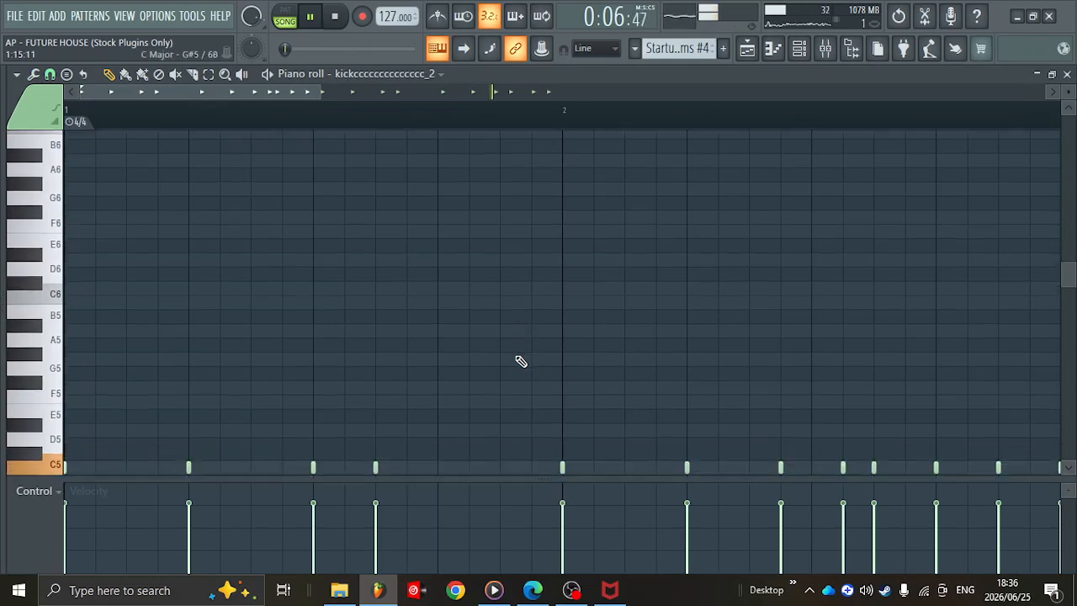
scroll(521, 361, "down", 4, "ctrl")
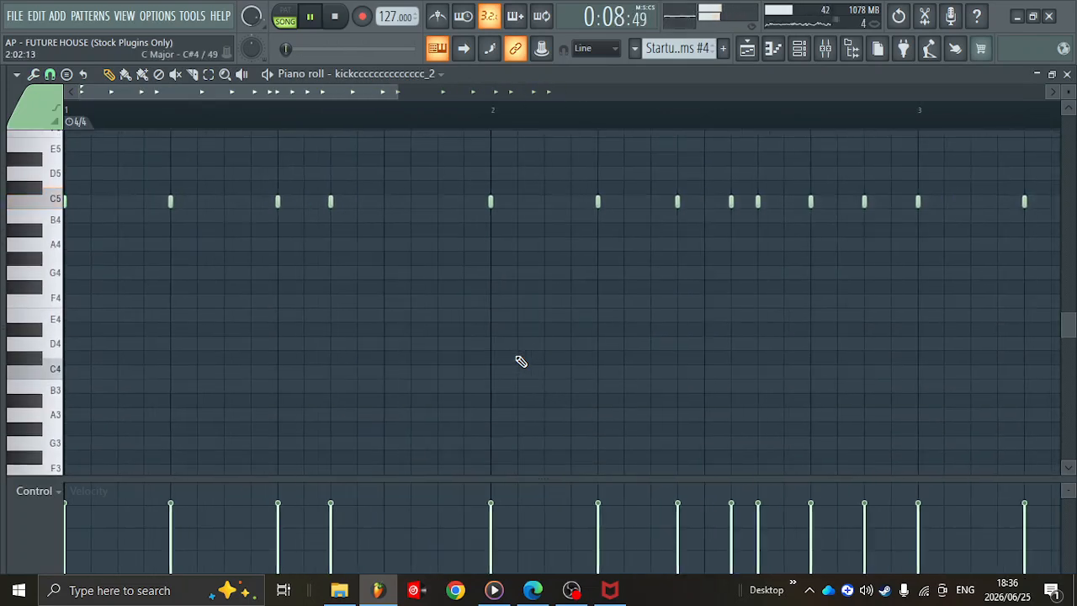
scroll(521, 361, "up", 2)
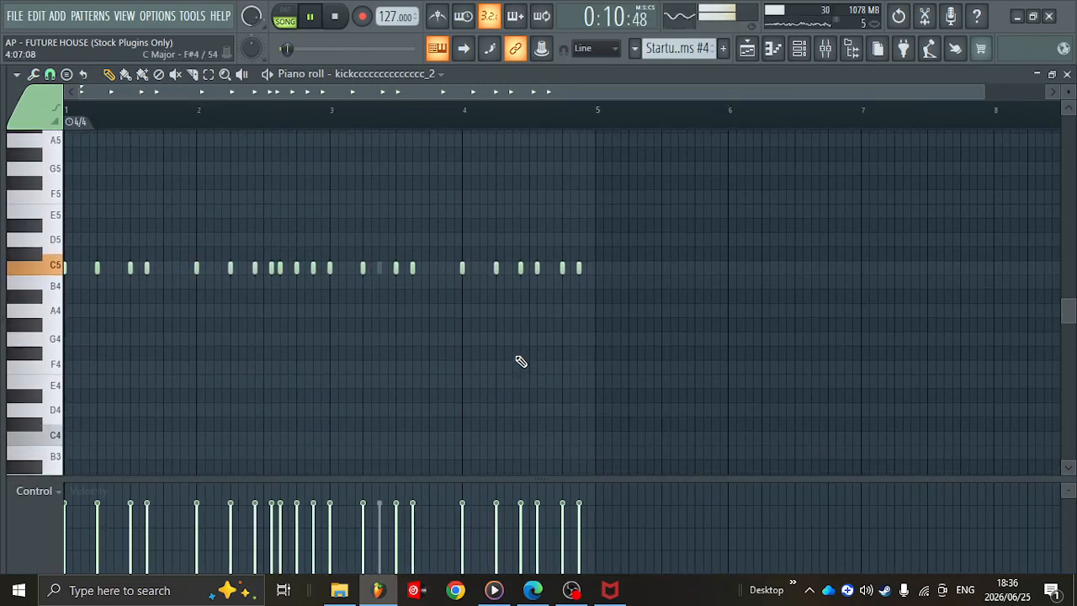
- Stop playback, return from the kick's piano roll to the playlist, and select the Startup drums #5 pattern
key("F7")
key("F6")
key("space")
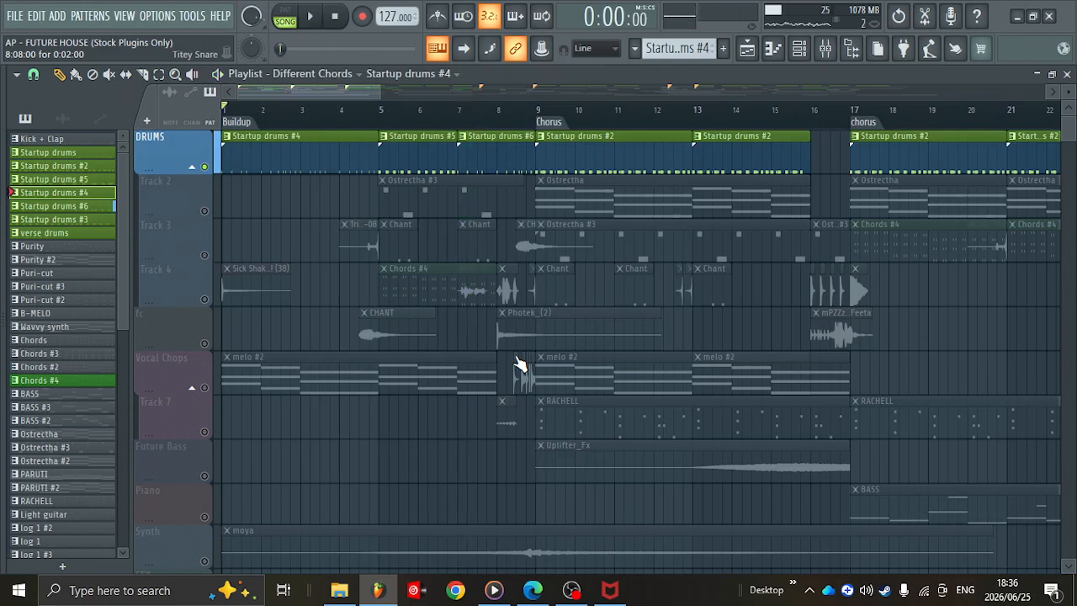
left_click(413, 157)
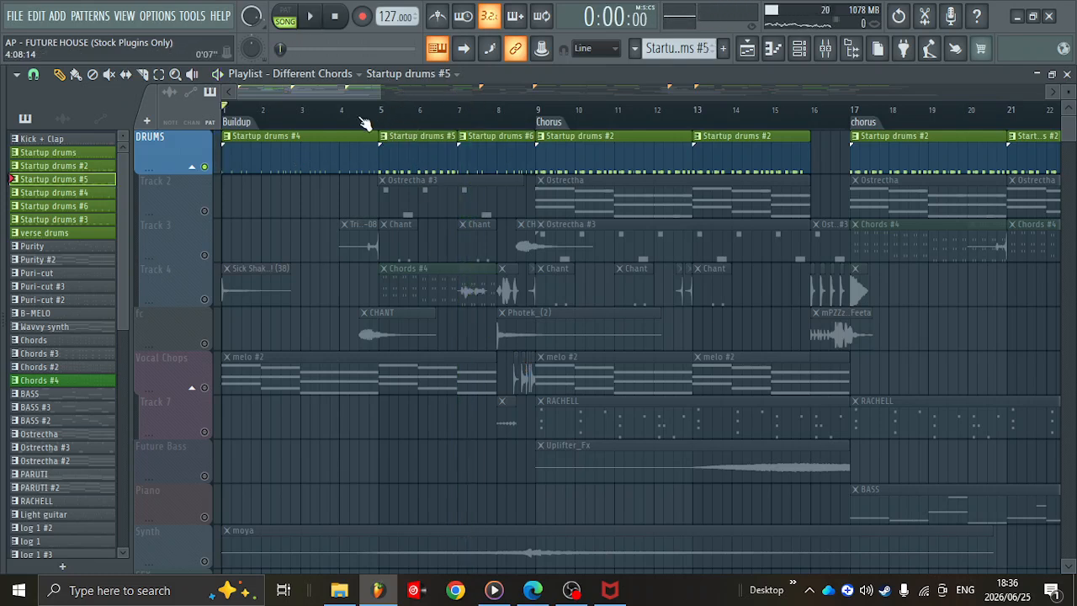
- Play the song from just before bar 5, where the Startup drums #5 clip begins
scroll(364, 123, "up", 2, "ctrl")
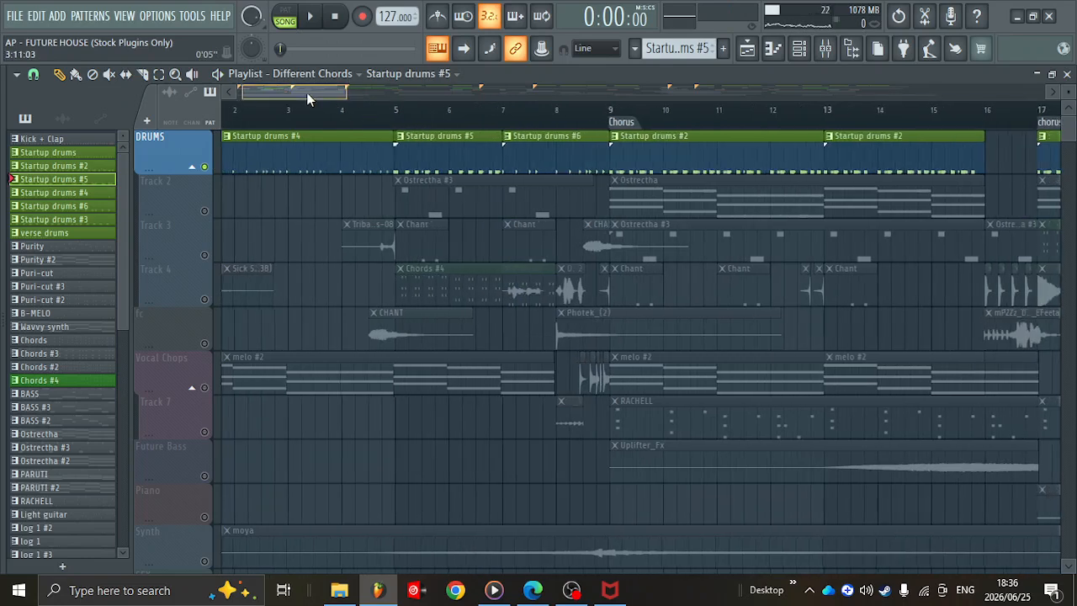
scroll(308, 92, "left", 1)
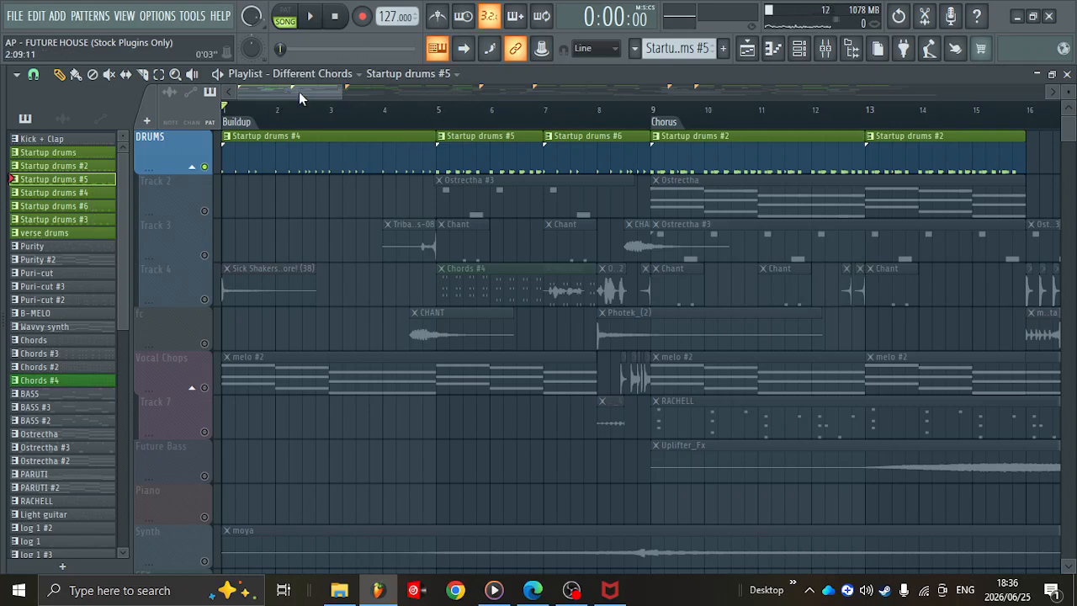
scroll(299, 92, "right", 2)
left_click(352, 108)
key("space")
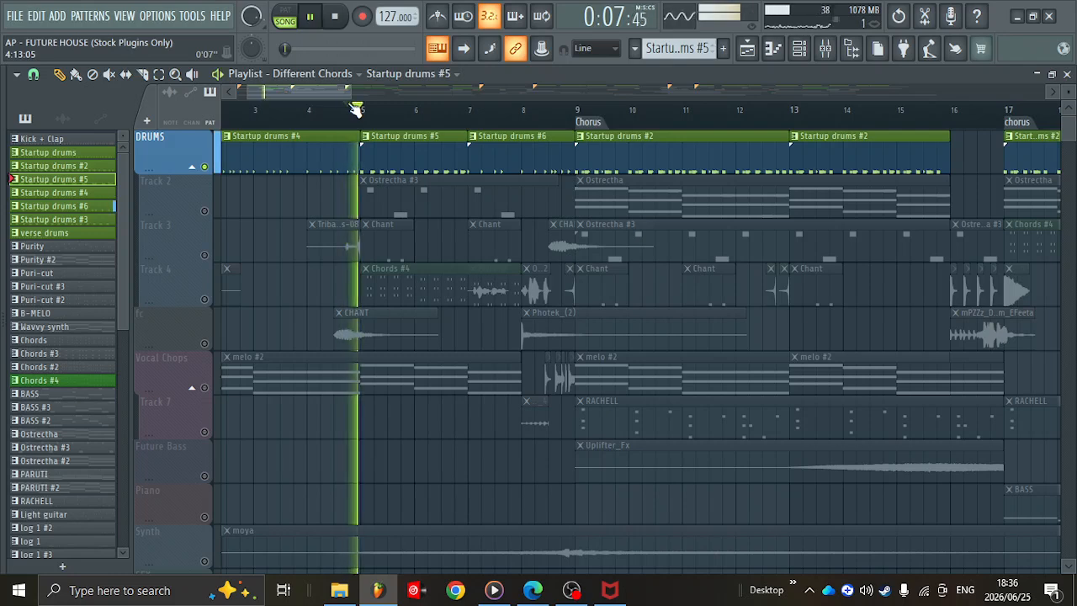
- Loop Startup drums #5 in pattern mode and examine its kick, snare, shaker and clap channels in the channel rack
key("l")
left_click(377, 146)
left_click(799, 52)
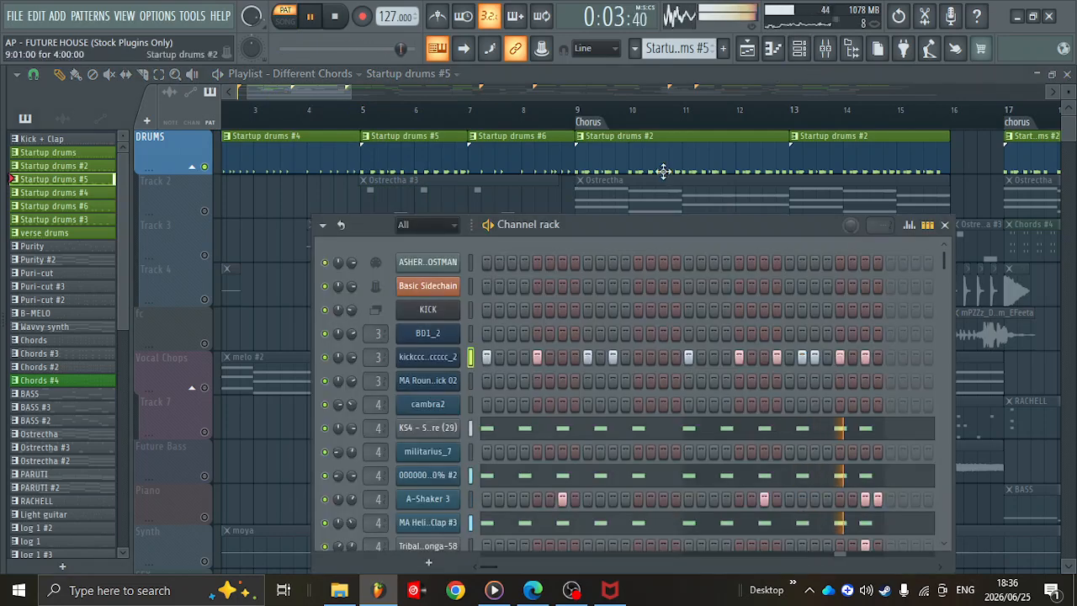
scroll(619, 247, "down", 3)
scroll(619, 247, "up", 3)
left_click_drag(649, 227, 629, 110)
scroll(619, 233, "up", 1)
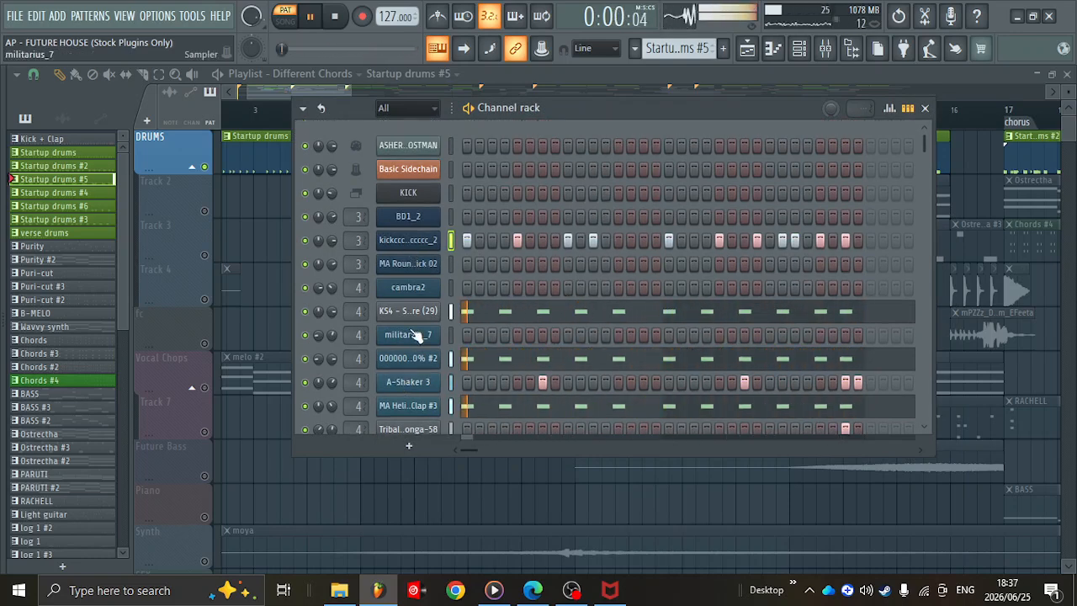
left_click(517, 316)
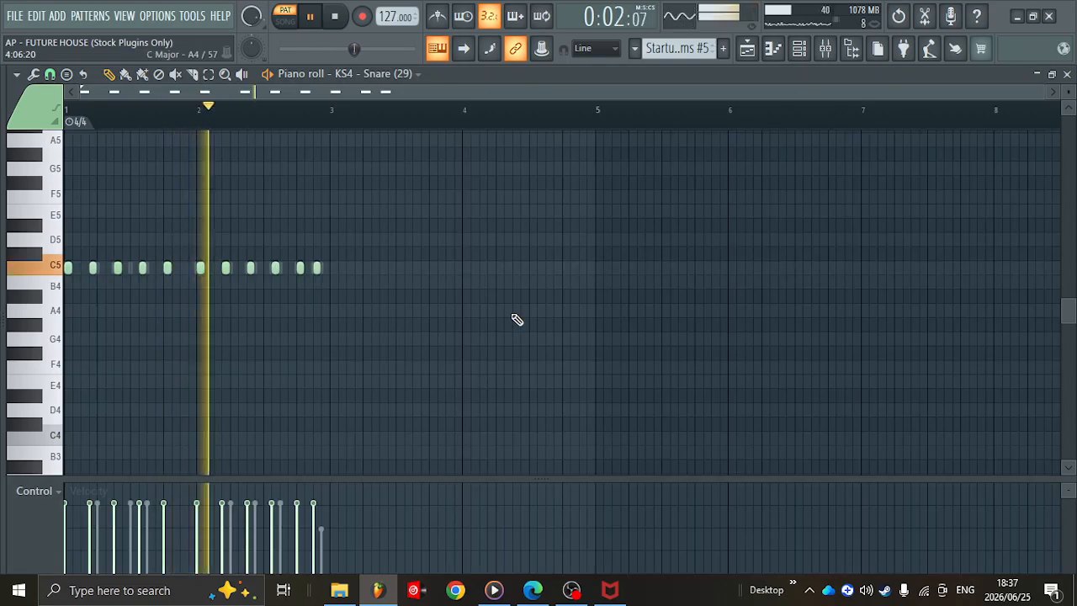
key("Escape")
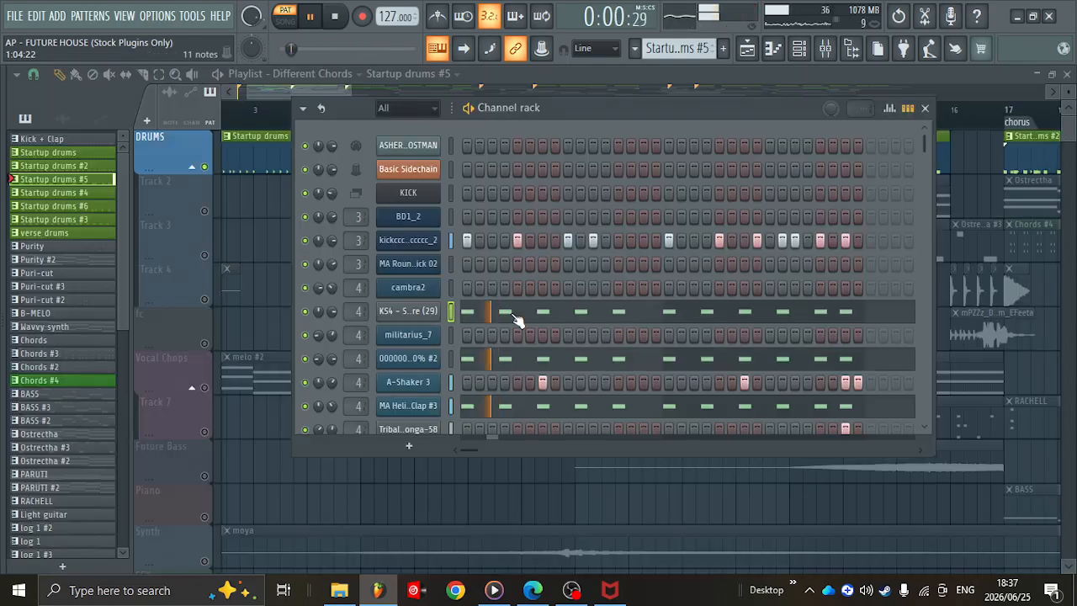
left_click(496, 360)
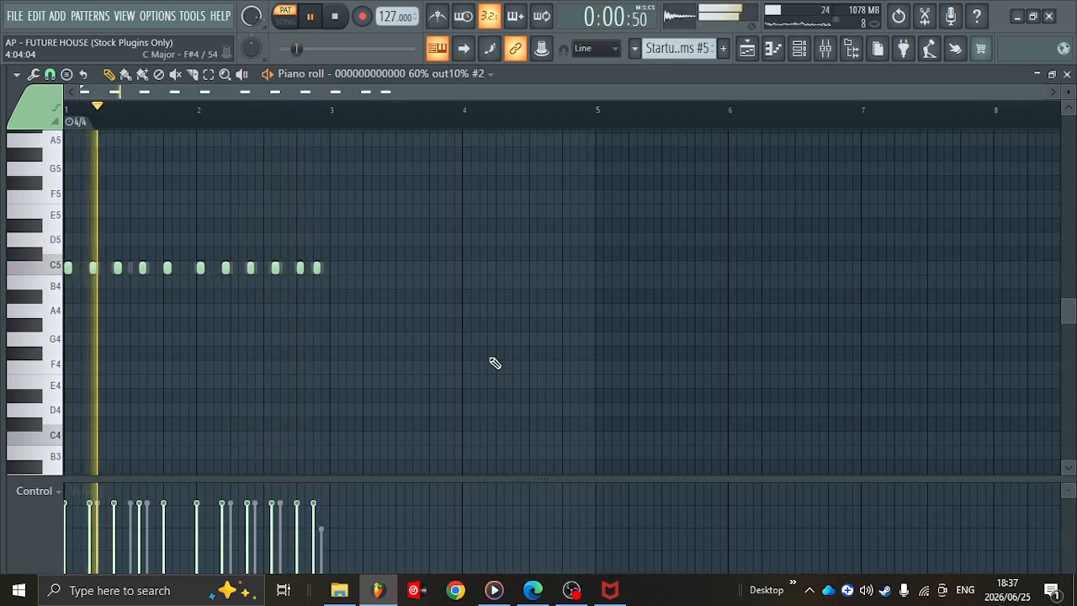
key("Escape")
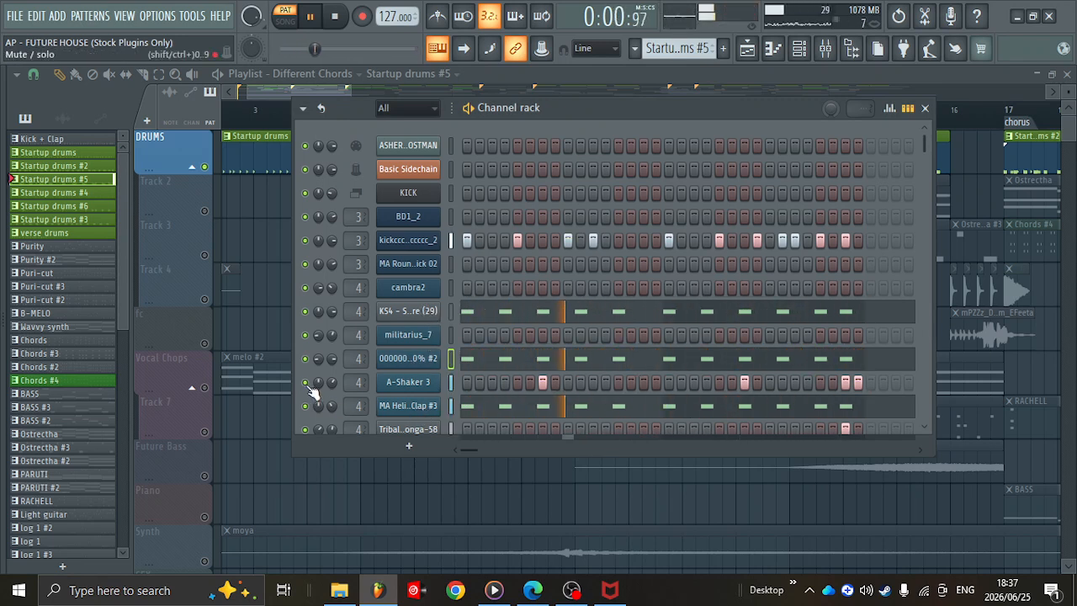
scroll(411, 363, "down", 4)
scroll(409, 359, "down", 20)
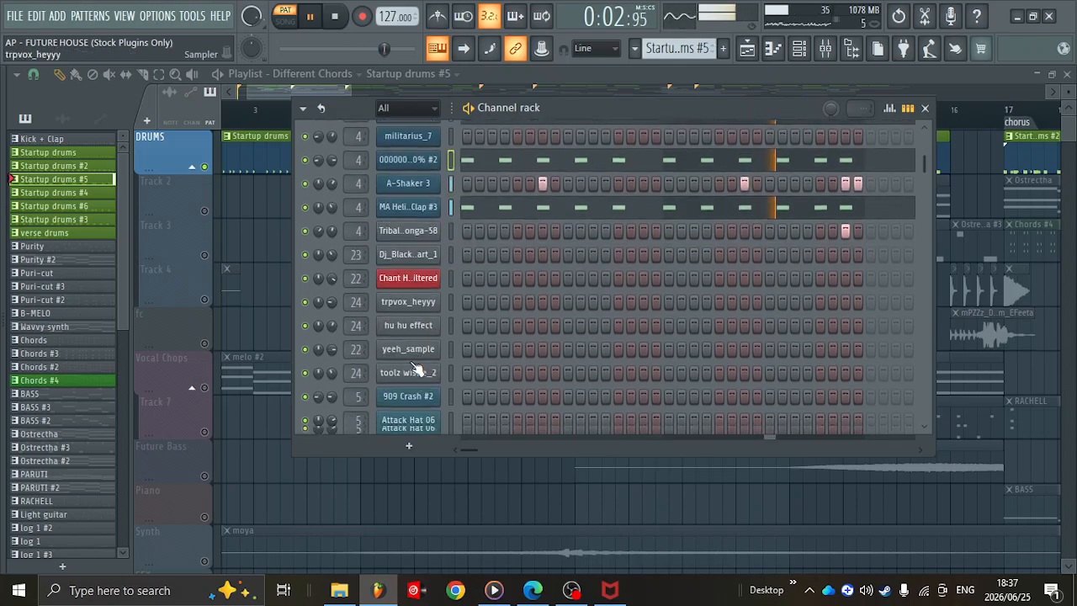
scroll(414, 370, "up", 20)
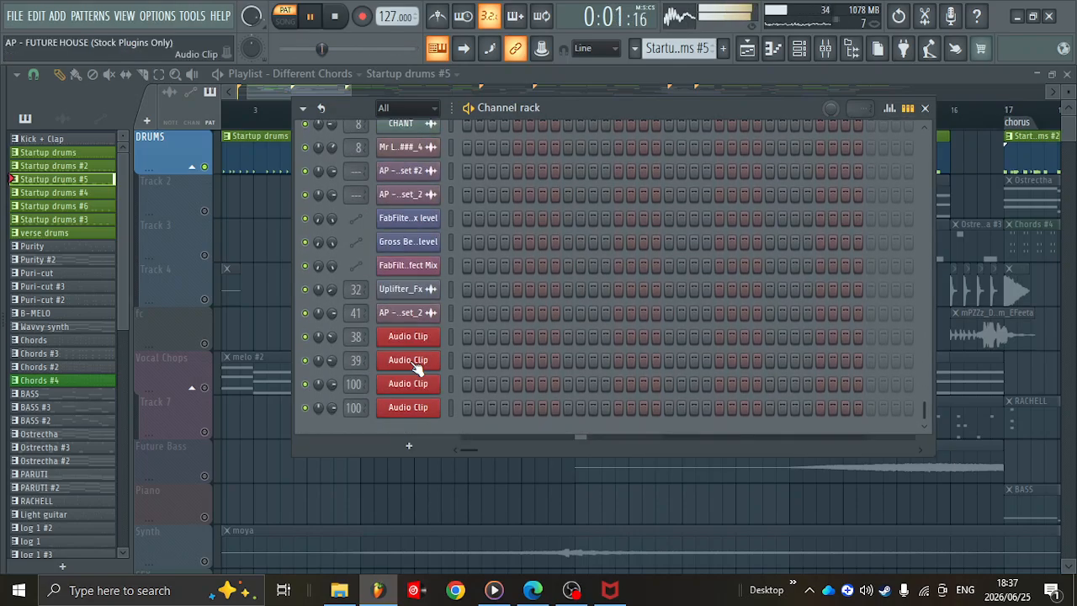
scroll(414, 370, "down", 3)
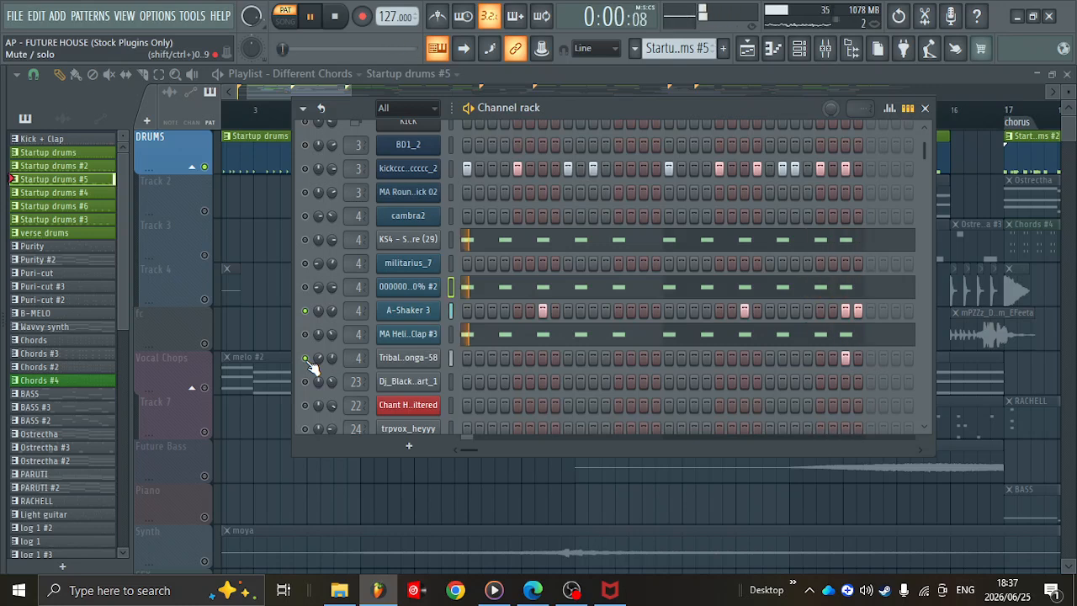
left_click(306, 287)
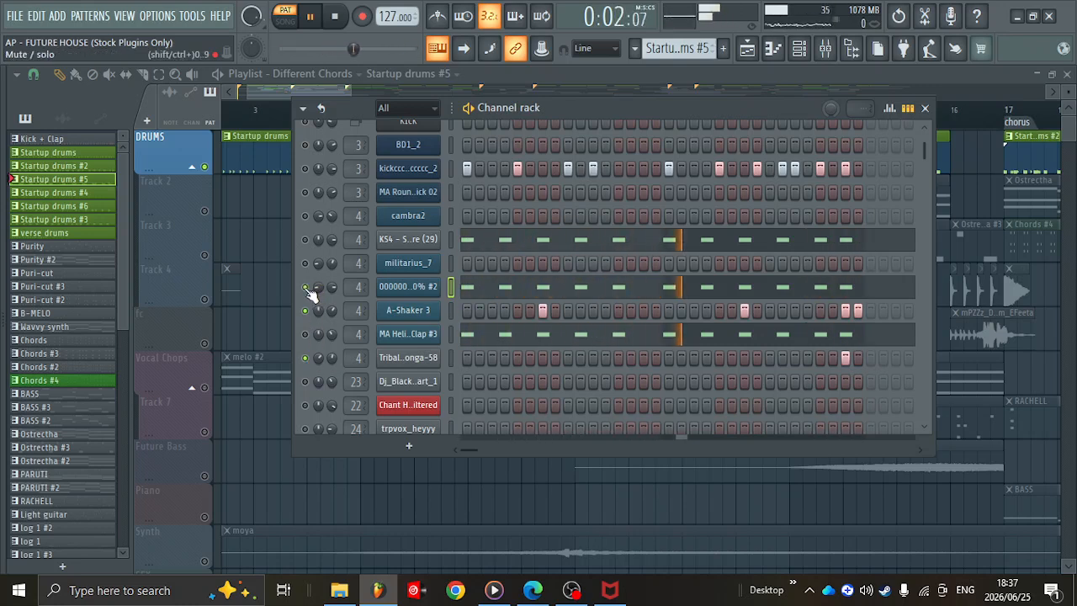
left_click(305, 244)
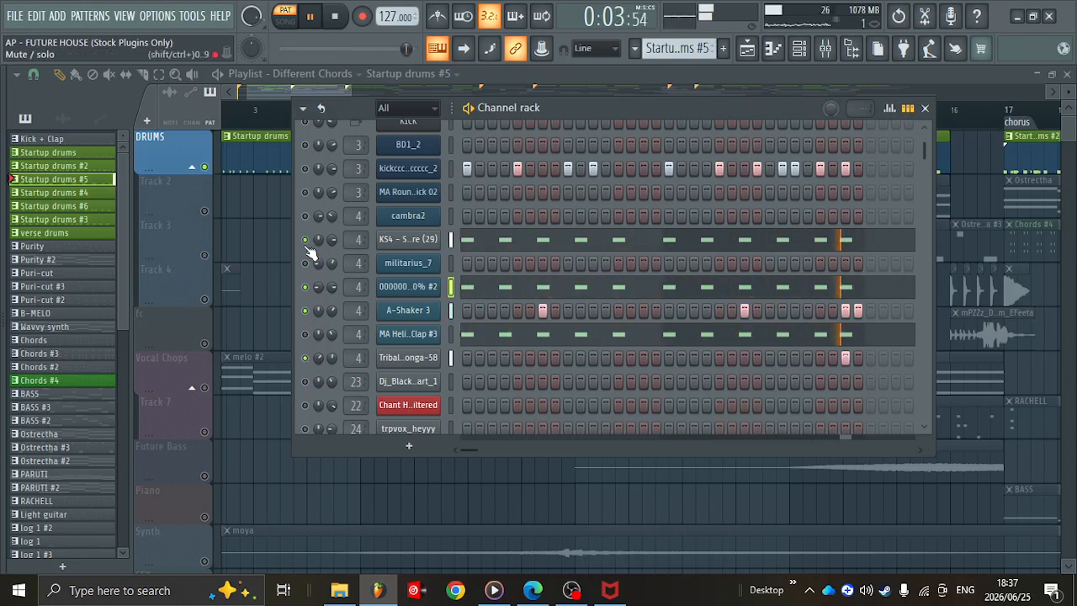
left_click(523, 294)
key("Escape")
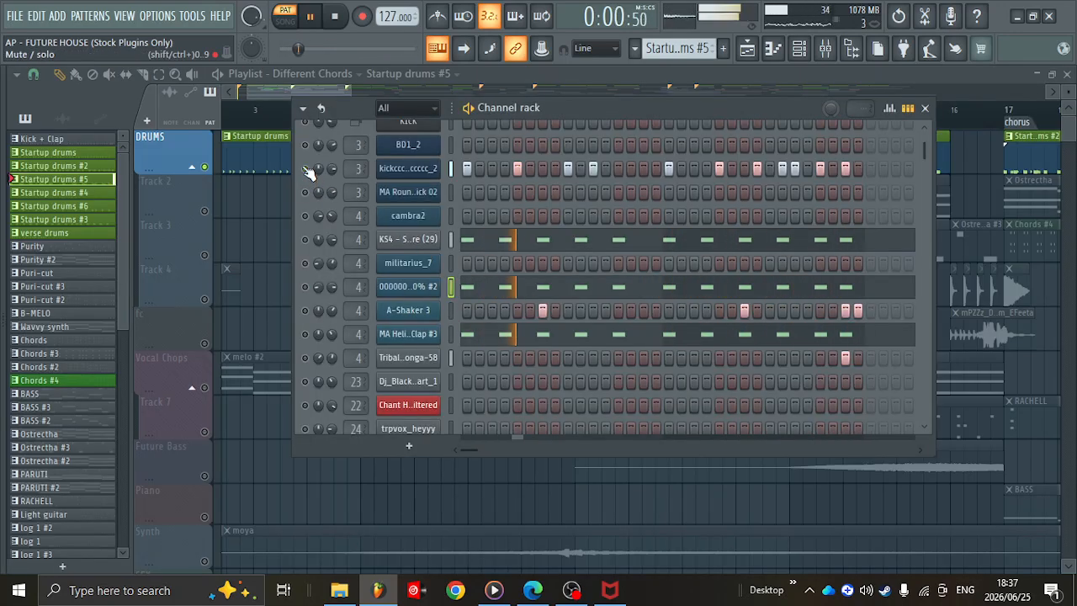
key("space")
key("Escape")
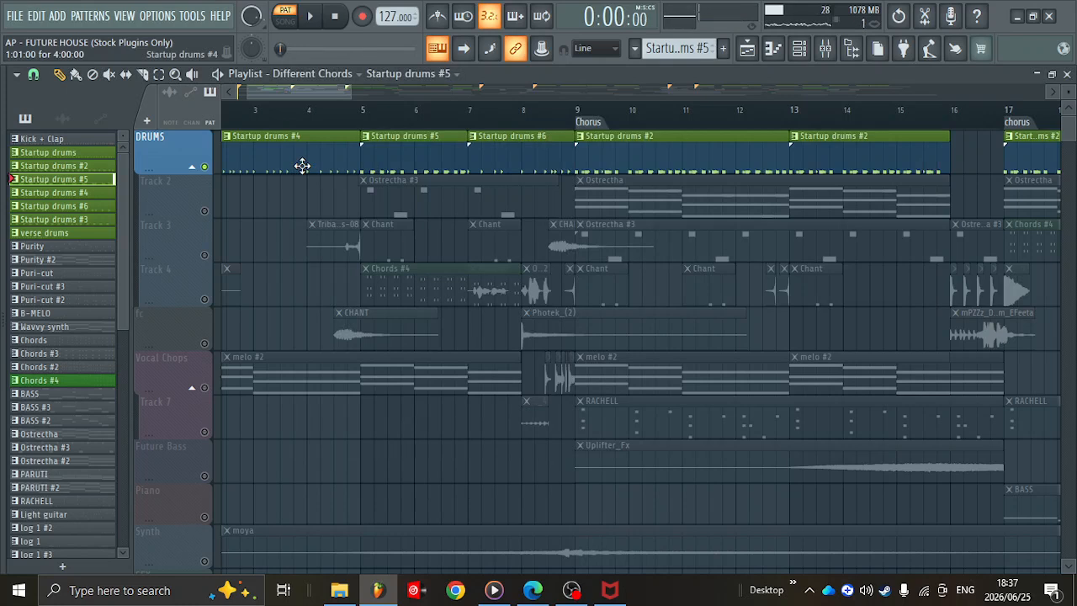
- Select the melo #2 pattern on the Vocal Chops track and examine its Purity #11 chords in the piano roll
left_click(224, 381)
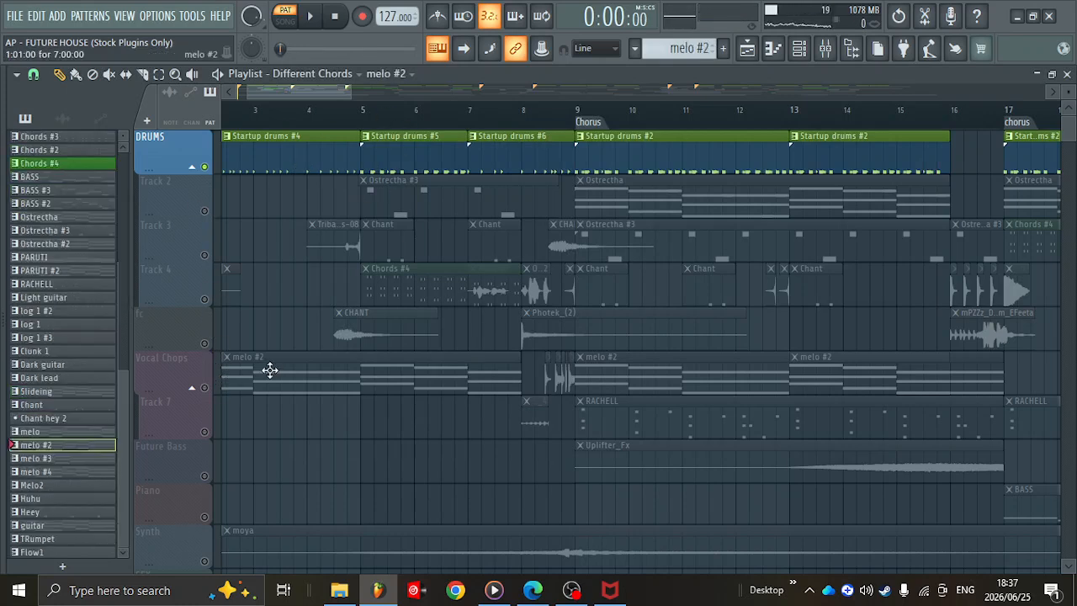
scroll(572, 286, "down", 3)
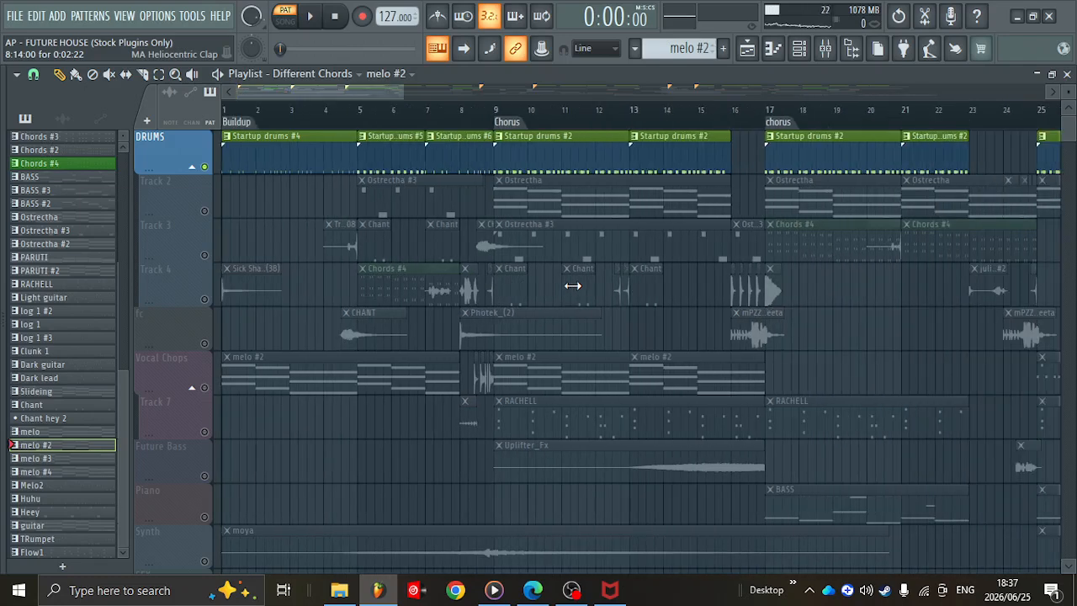
scroll(572, 286, "down", 4)
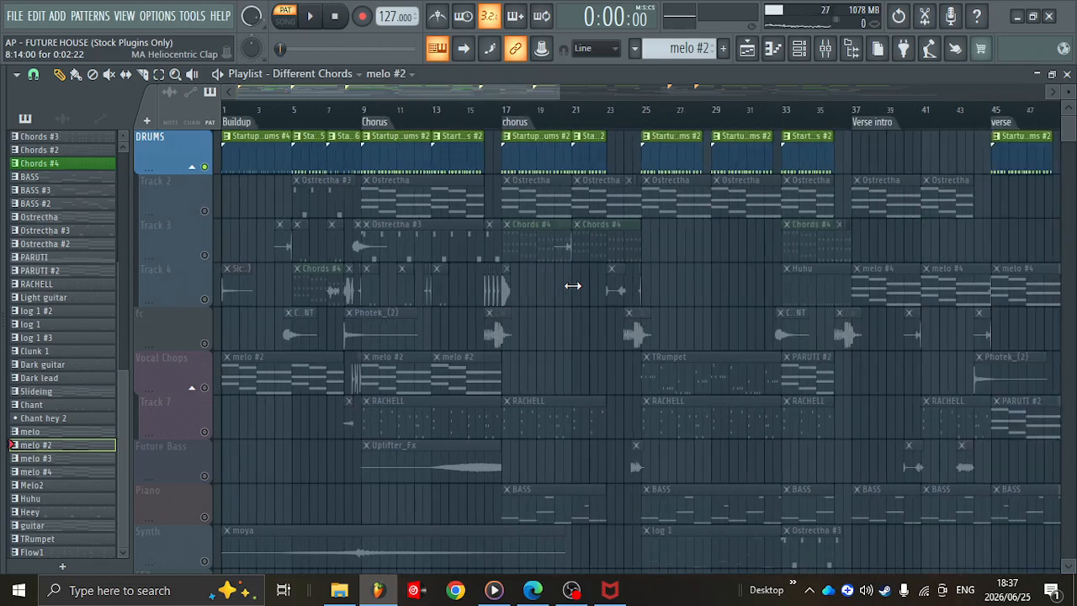
scroll(572, 286, "up", 4)
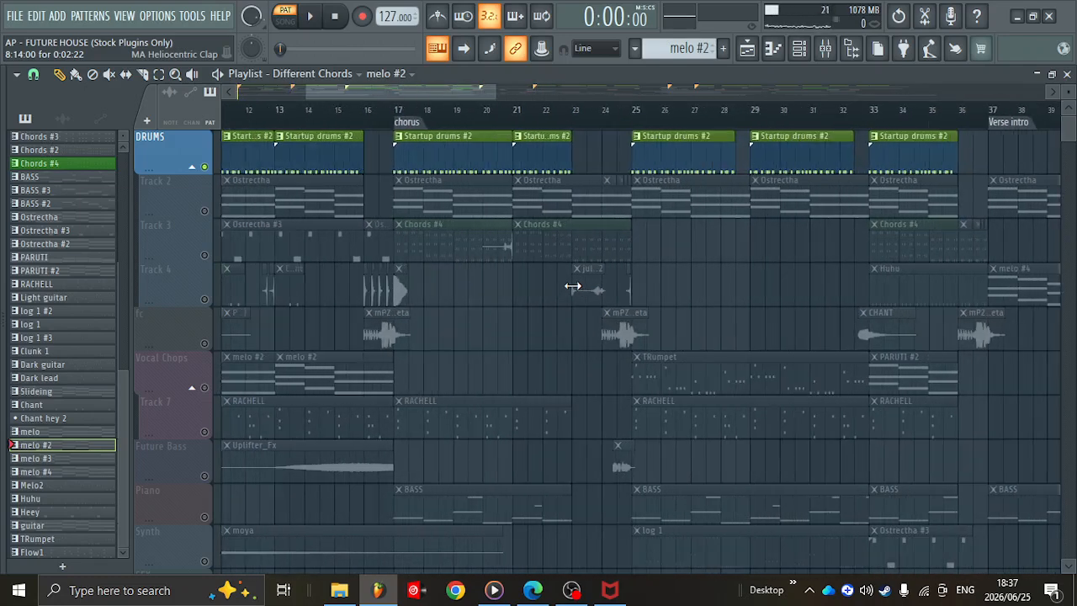
left_click_drag(453, 91, 345, 105)
double_click(258, 385)
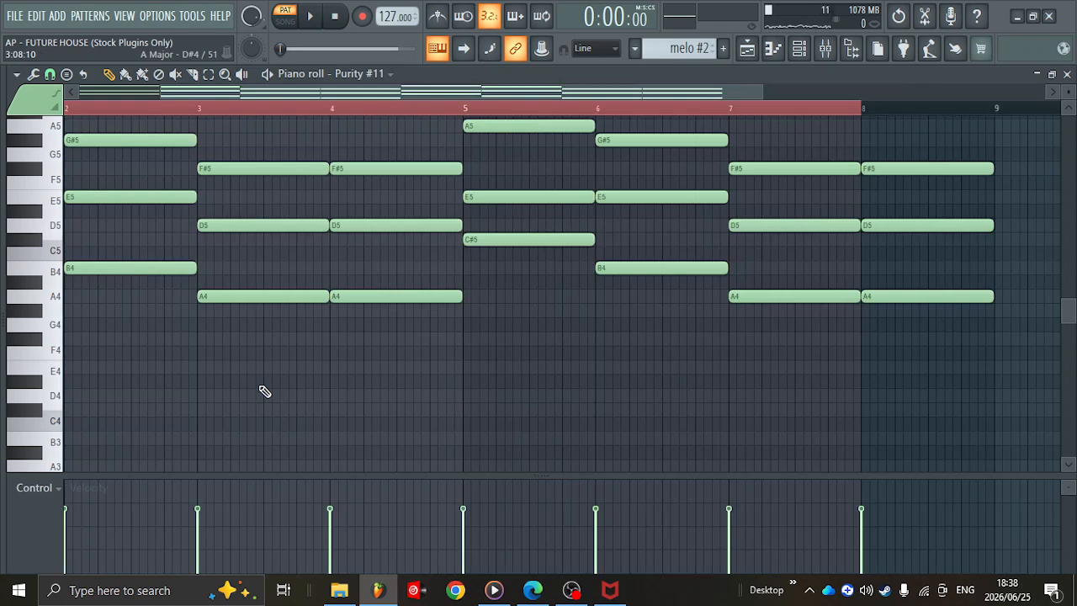
scroll(262, 391, "up", 1)
scroll(262, 390, "down", 4)
scroll(220, 326, "up", 3)
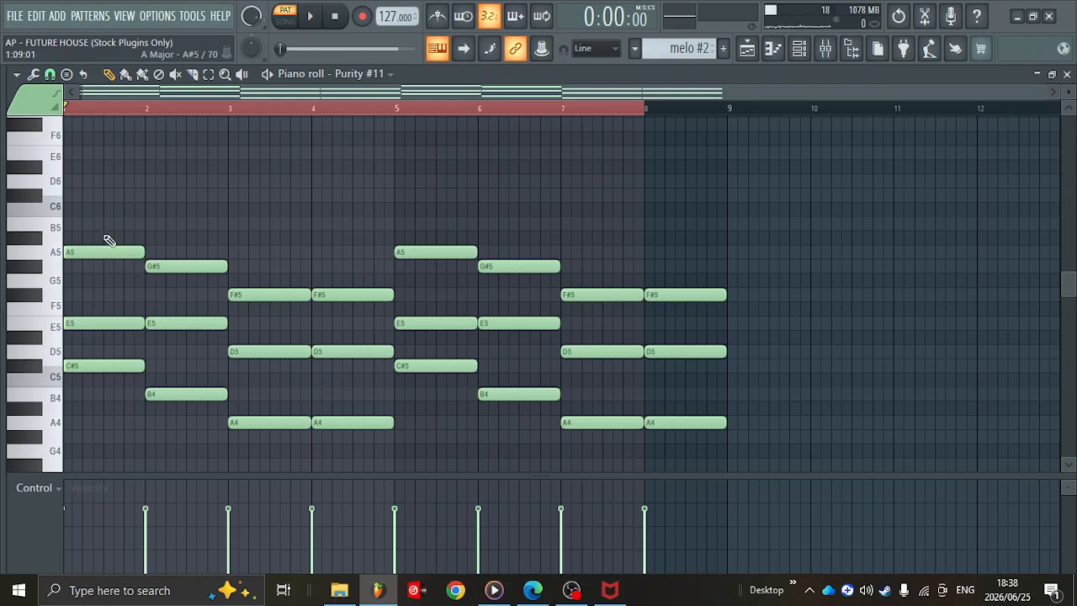
- Play the selected range of the Purity #11 chords, stop it, and return to the playlist
key("space")
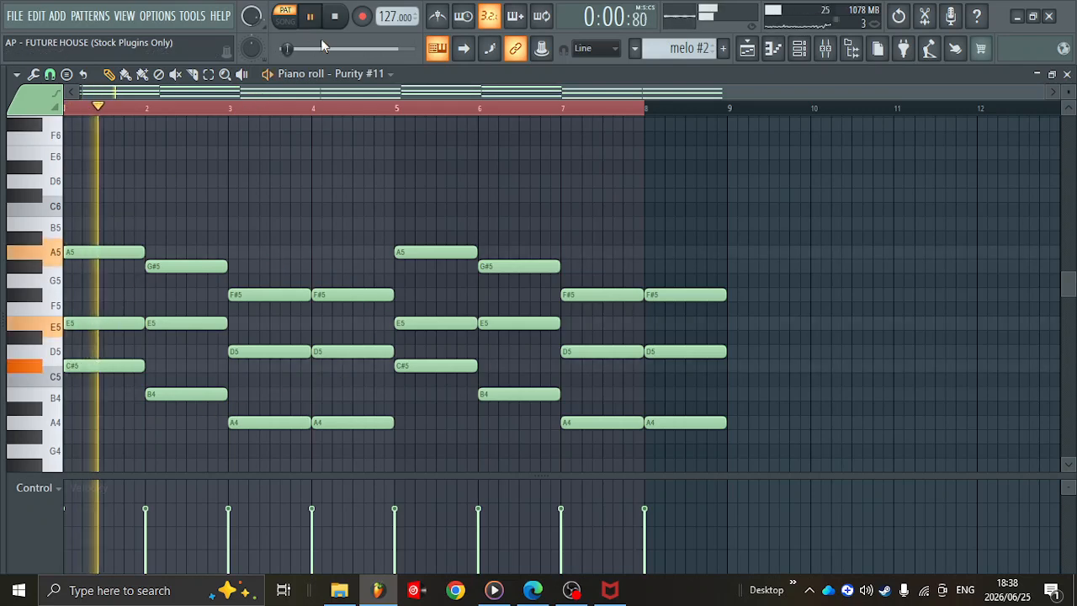
key("space")
key("F5")
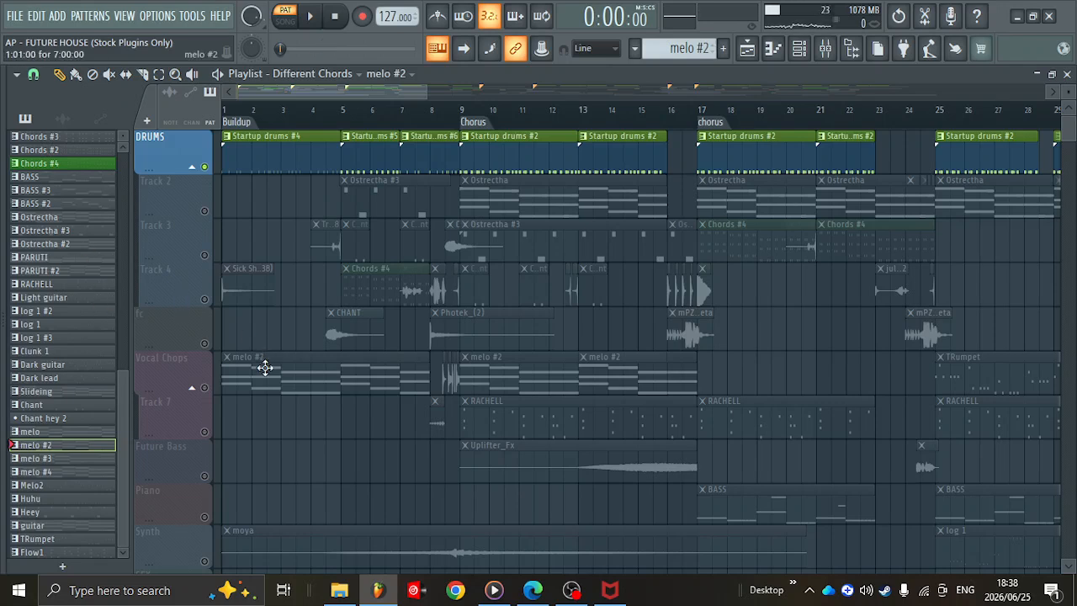
- Play the melo #2 pattern with the channel rack open and follow its chords in the piano roll
left_click(310, 16)
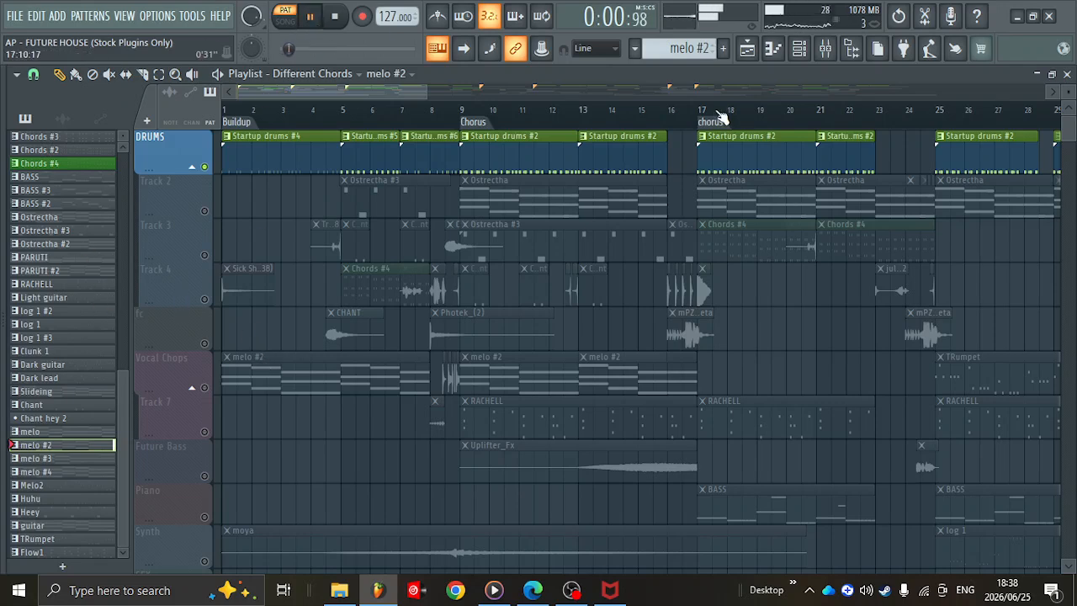
left_click(797, 51)
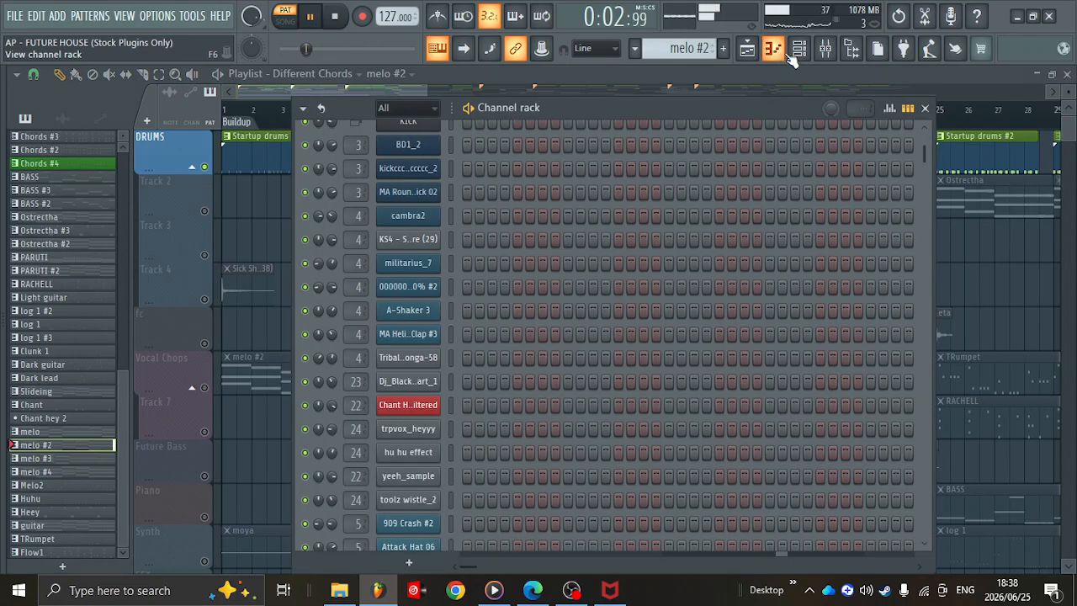
left_click(773, 49)
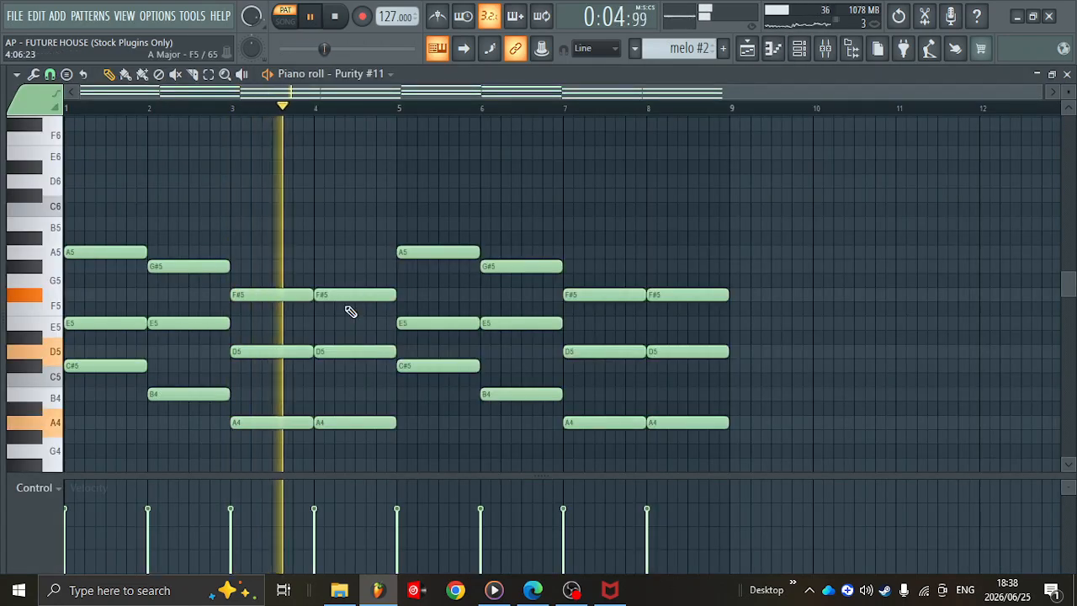
scroll(348, 302, "down", 3)
scroll(351, 311, "up", 1)
key("Escape")
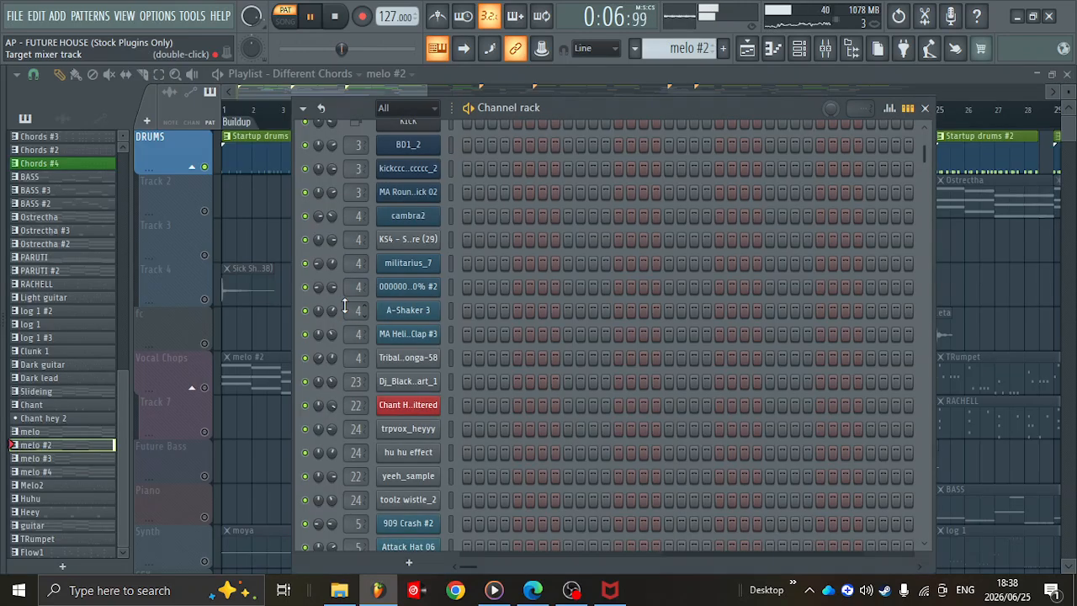
- Stop playback, open the Purity #11 Patcher from the channel rack, and move its window aside to examine the VFX Sequencer routing
key("space")
scroll(643, 371, "down", 15)
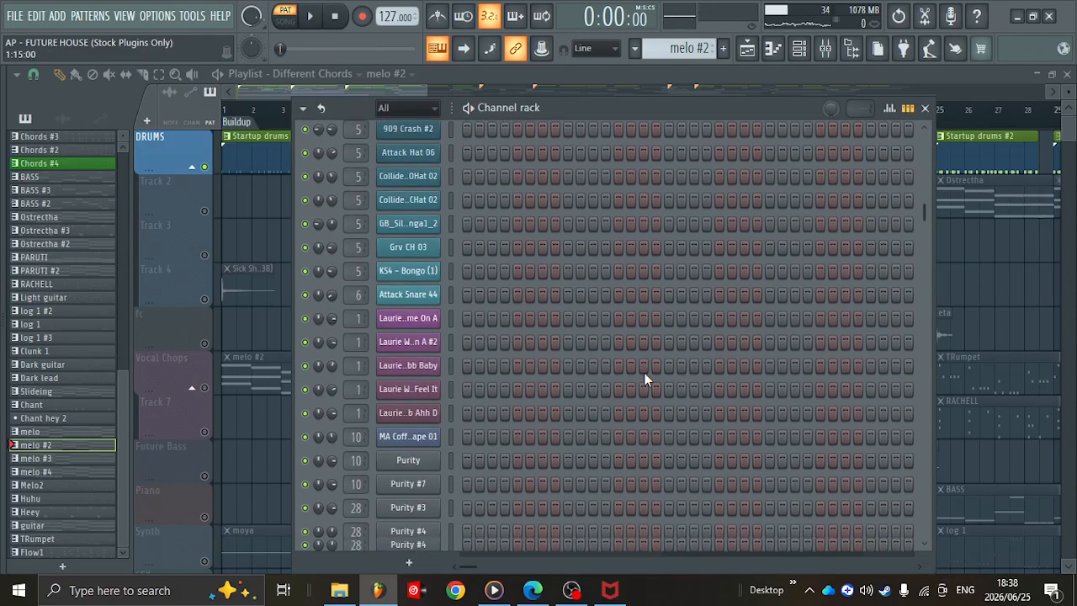
scroll(644, 378, "up", 15)
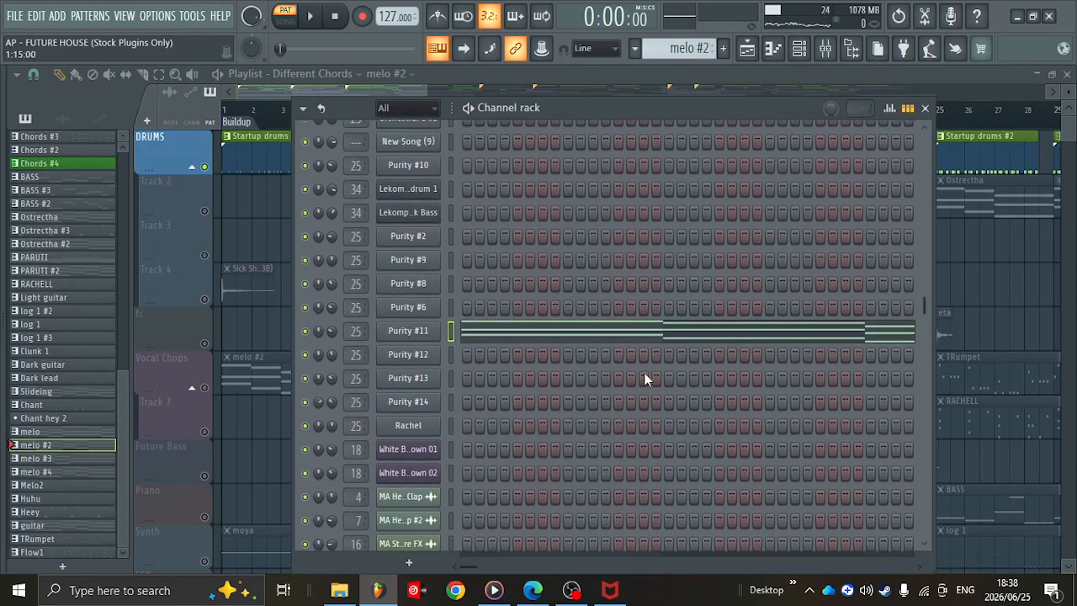
left_click(410, 333)
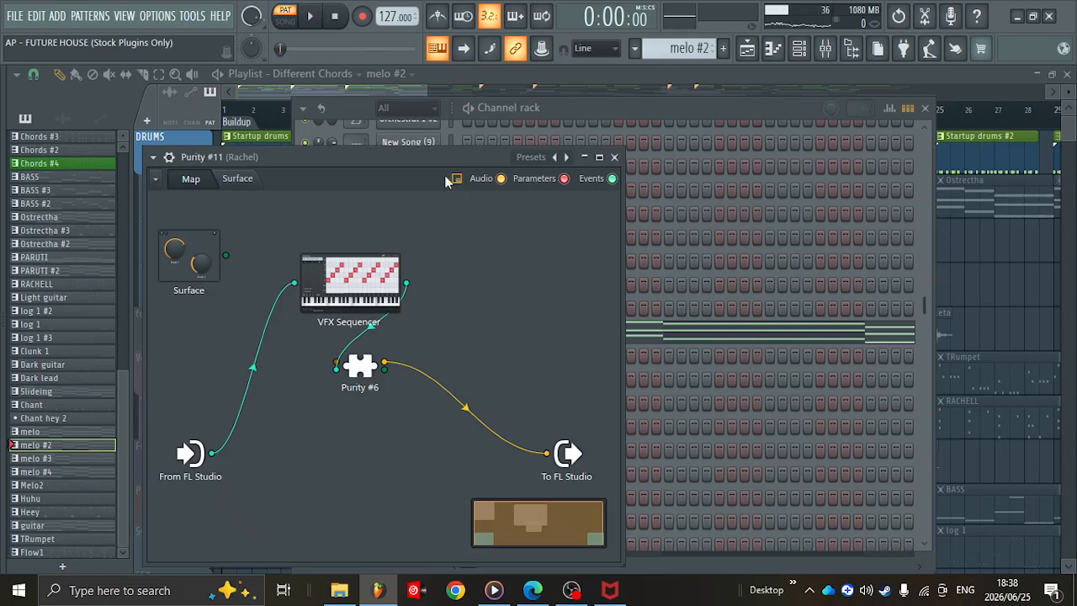
left_click_drag(428, 155, 771, 126)
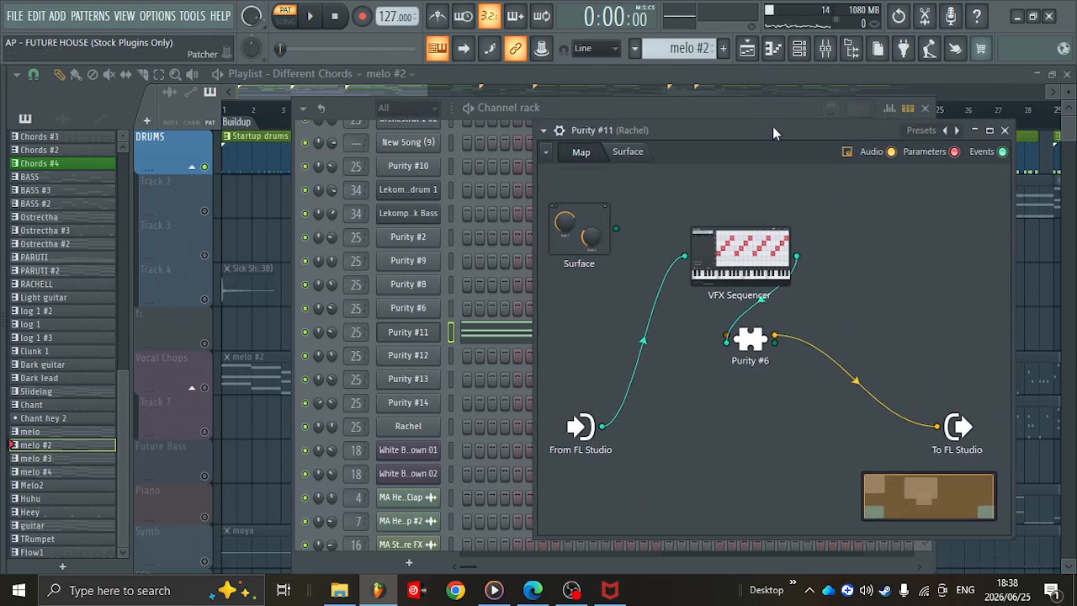
key("space")
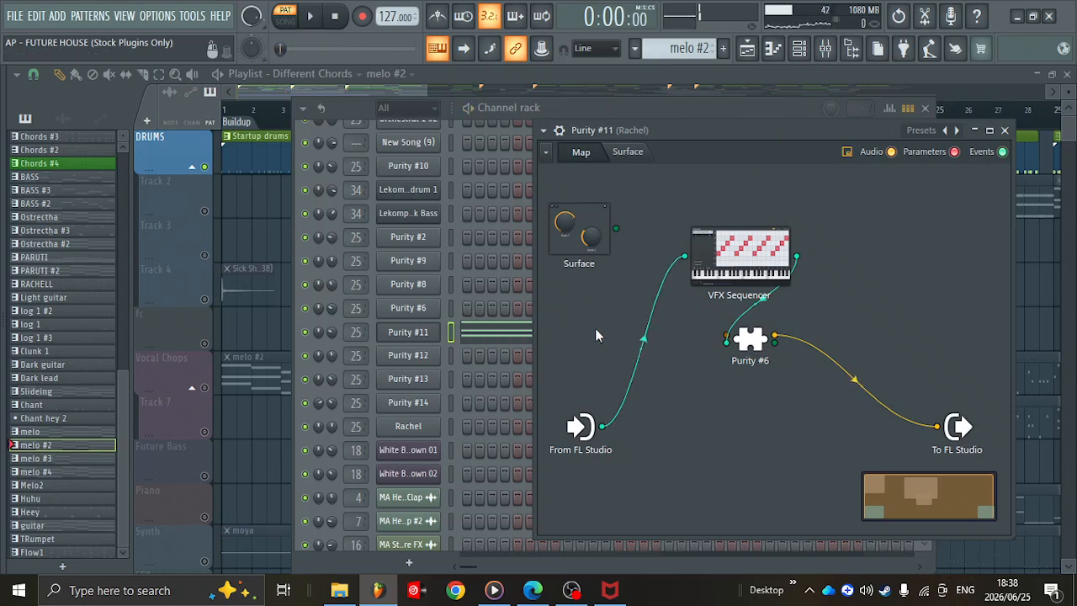
- Inspect the neighbouring Purity #12 and Purity #8 channels' Patcher instruments and close them again
key("space")
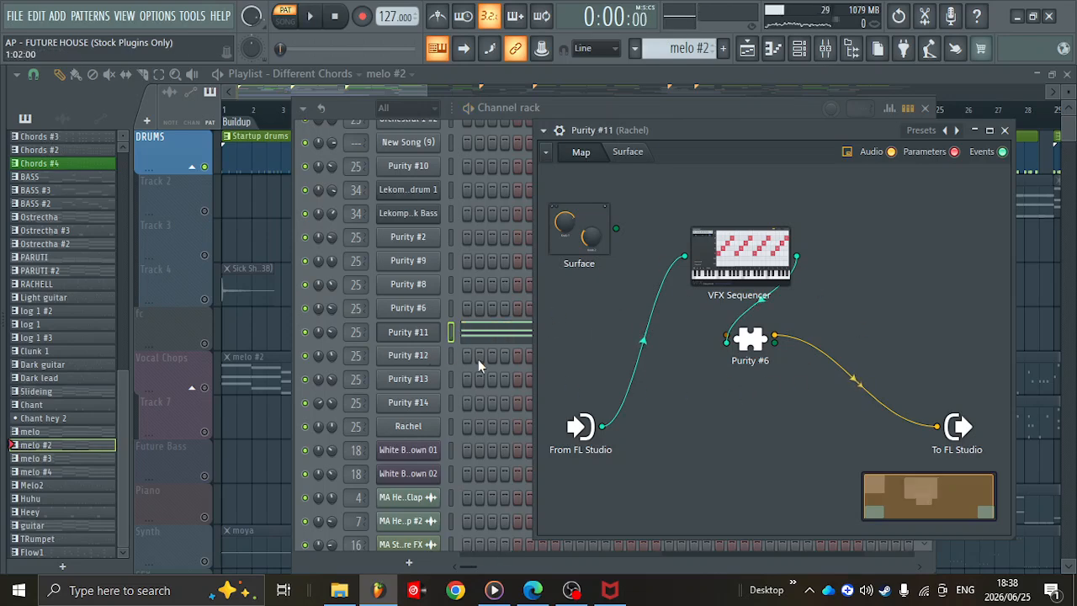
left_click(421, 358)
key("Escape")
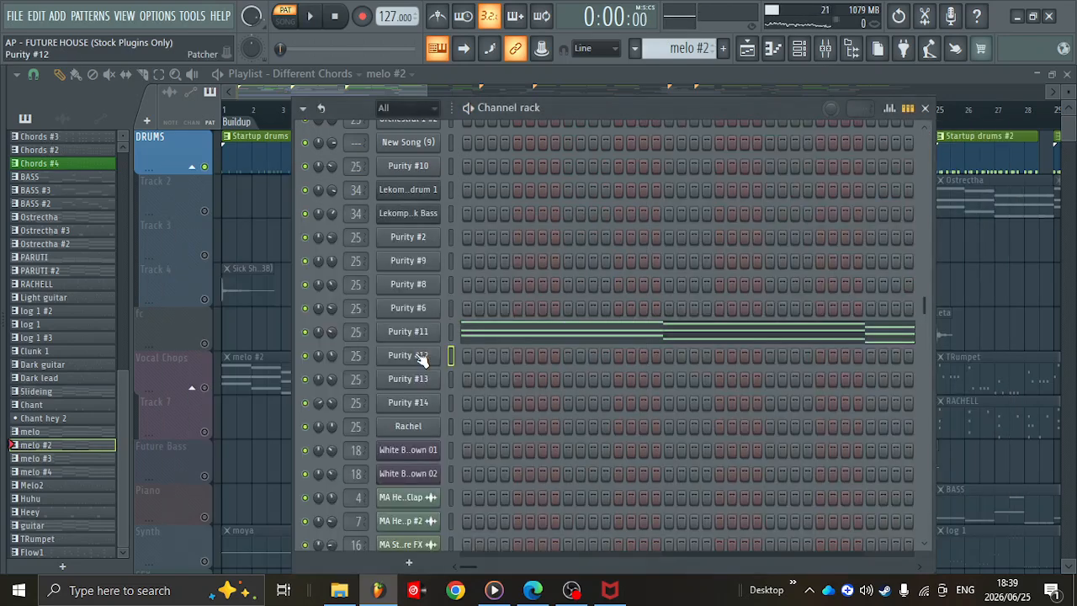
left_click(412, 285)
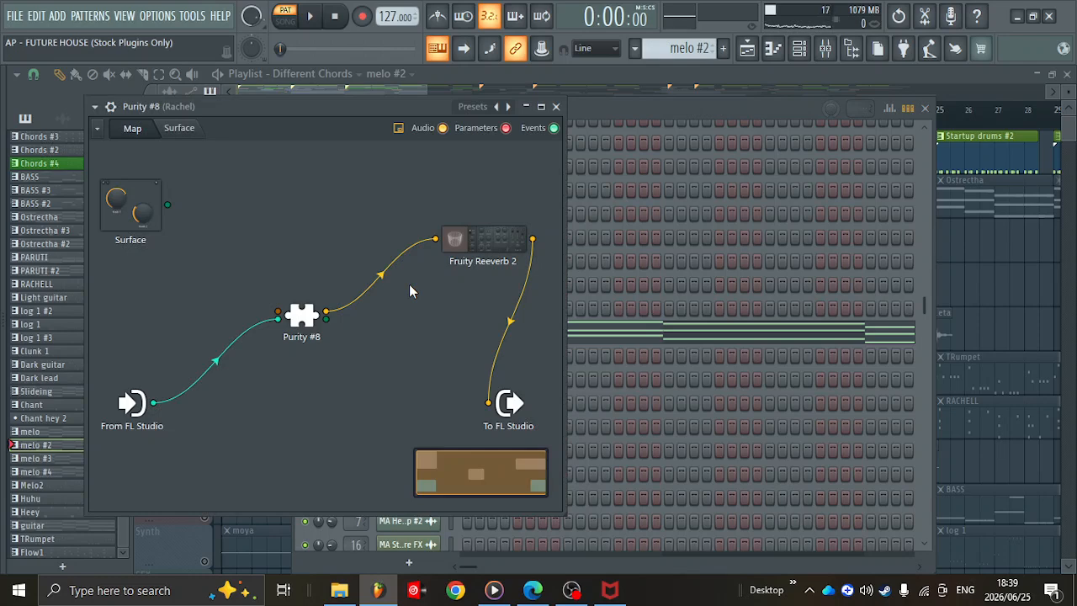
key("Escape")
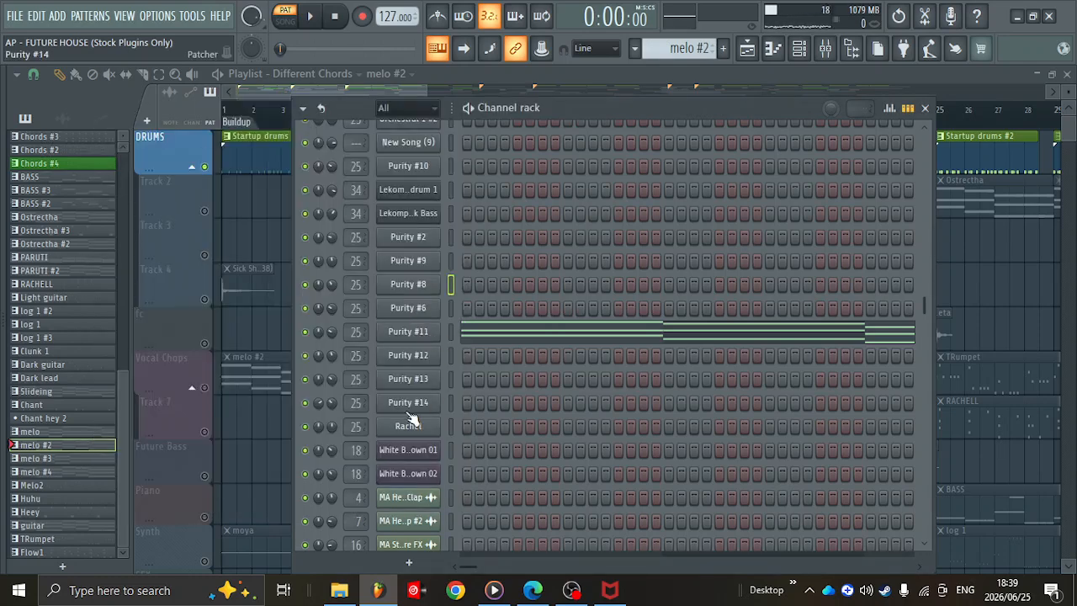
- Reopen the Purity #11 Patcher from the channel rack and open its VFX Sequencer module
scroll(411, 418, "down", 3)
scroll(412, 418, "up", 1)
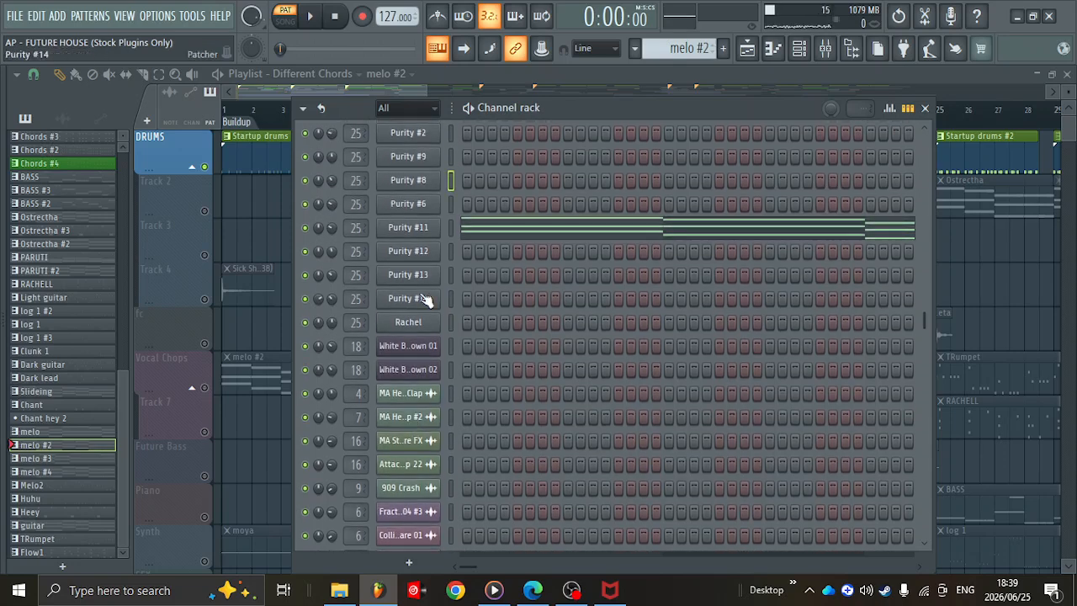
left_click(415, 227)
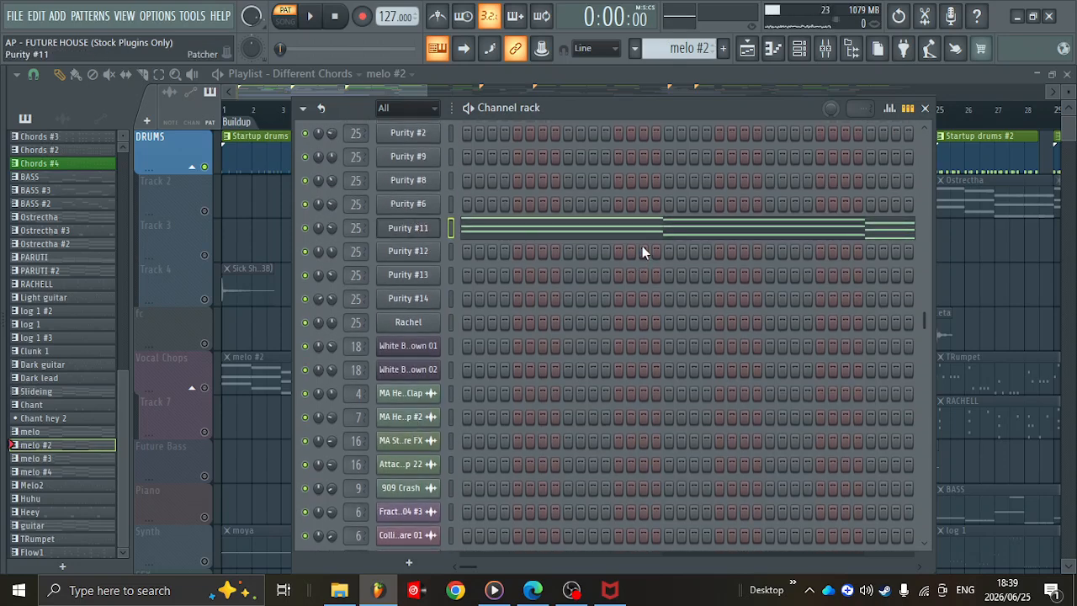
left_click(434, 235)
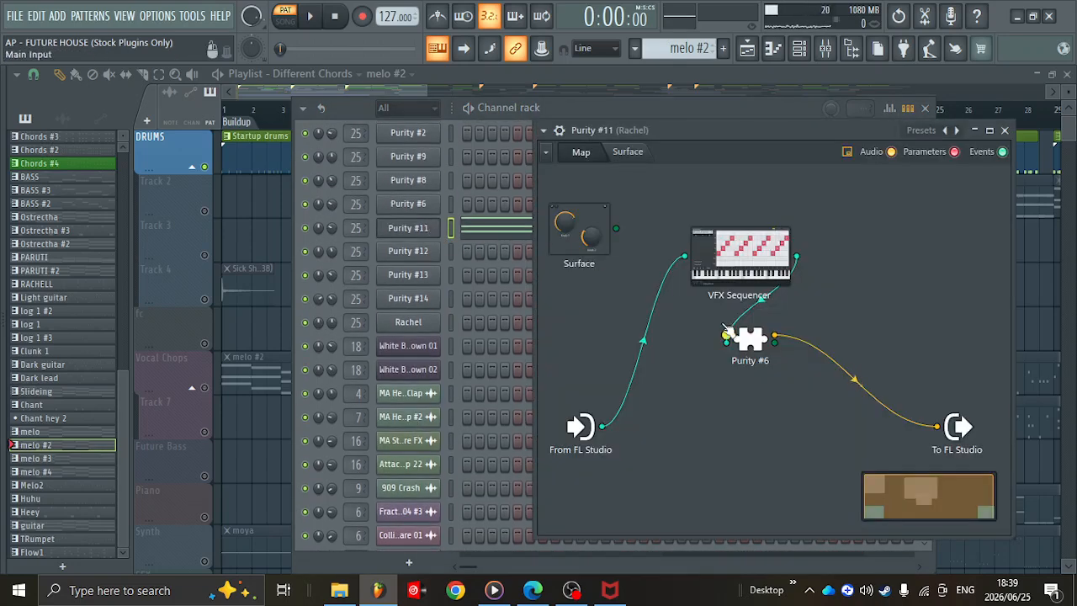
double_click(753, 254)
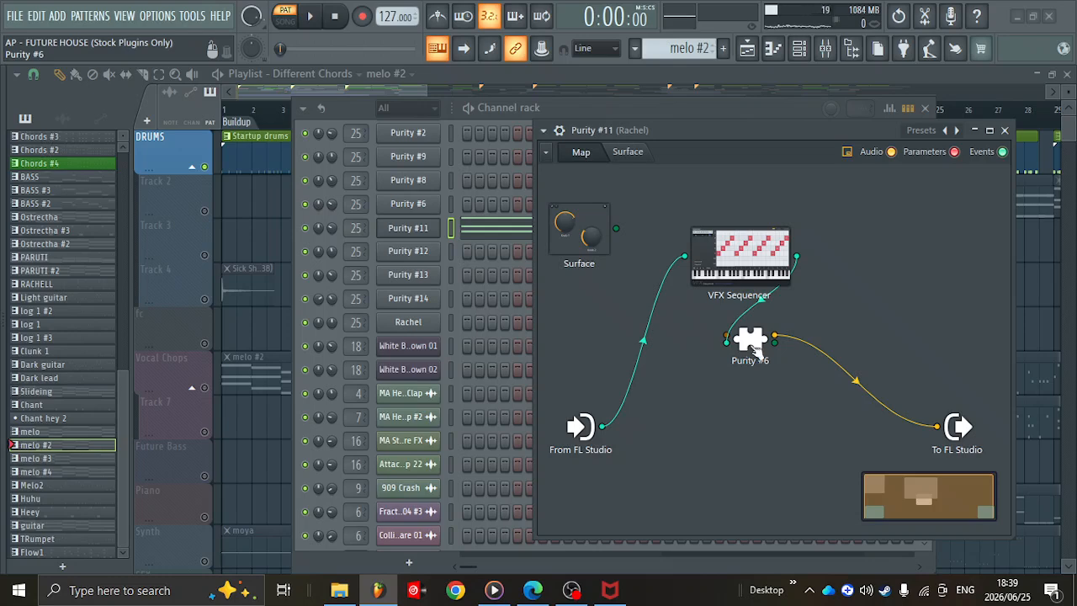
- Add a new Purity instrument channel, move its window up into view, and show its preset list
left_click(411, 564)
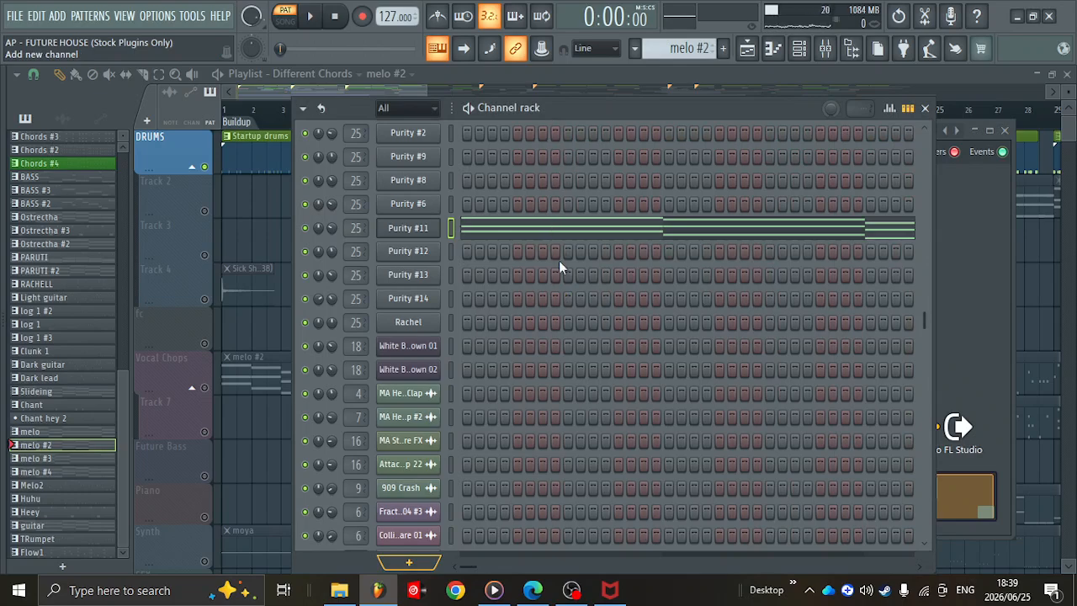
left_click(562, 346)
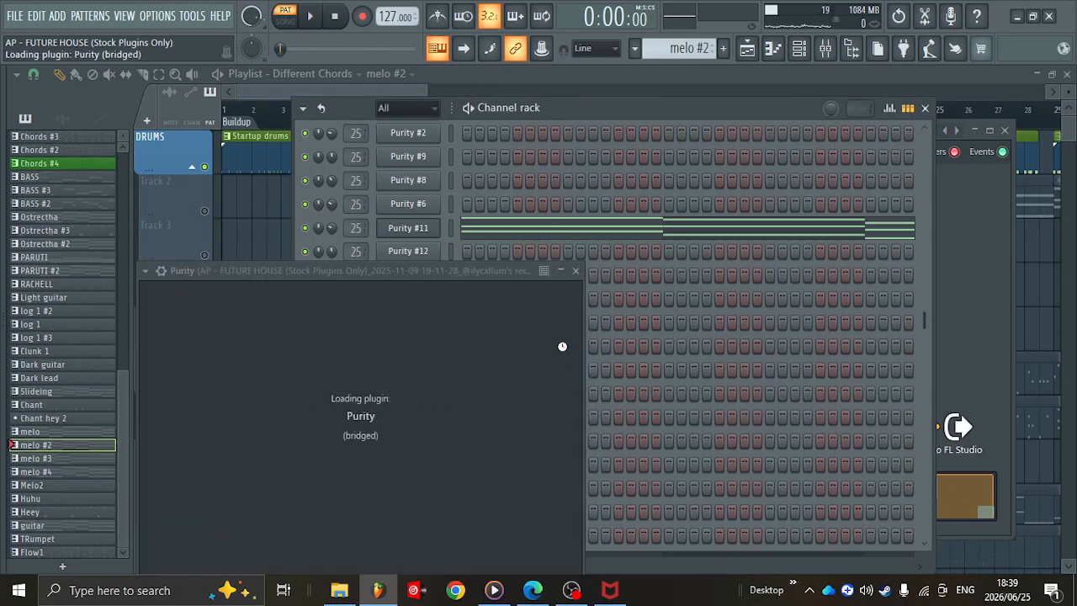
left_click_drag(470, 271, 618, 111)
left_click(674, 510)
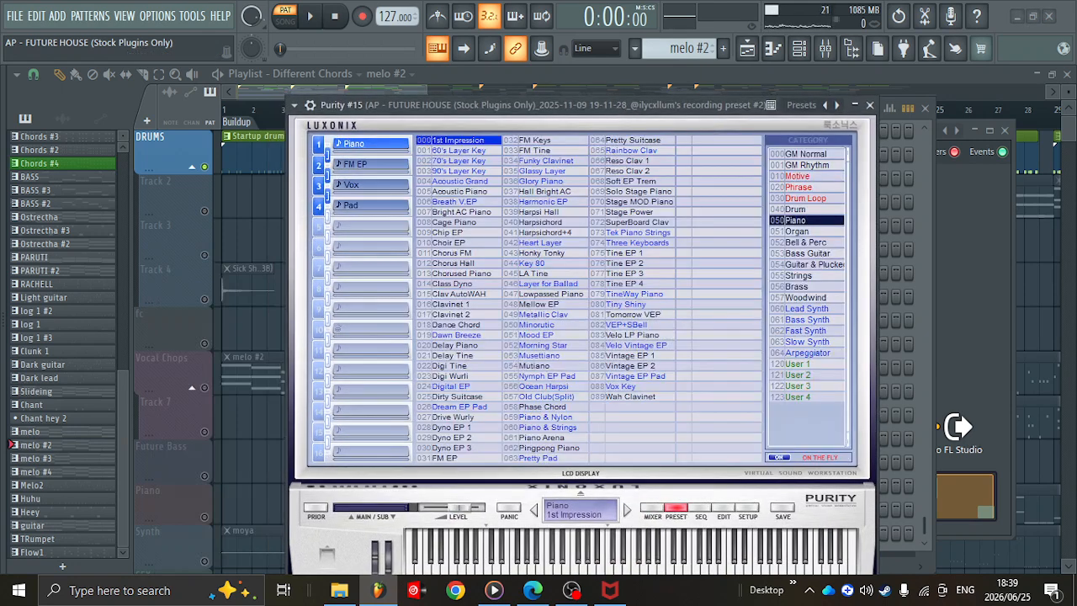
- Try Guitar Vox, Harp and OD Wah from Purity #15's Guitar & Plucked category, and paste the melo #2 chords into the channel
left_click(807, 264)
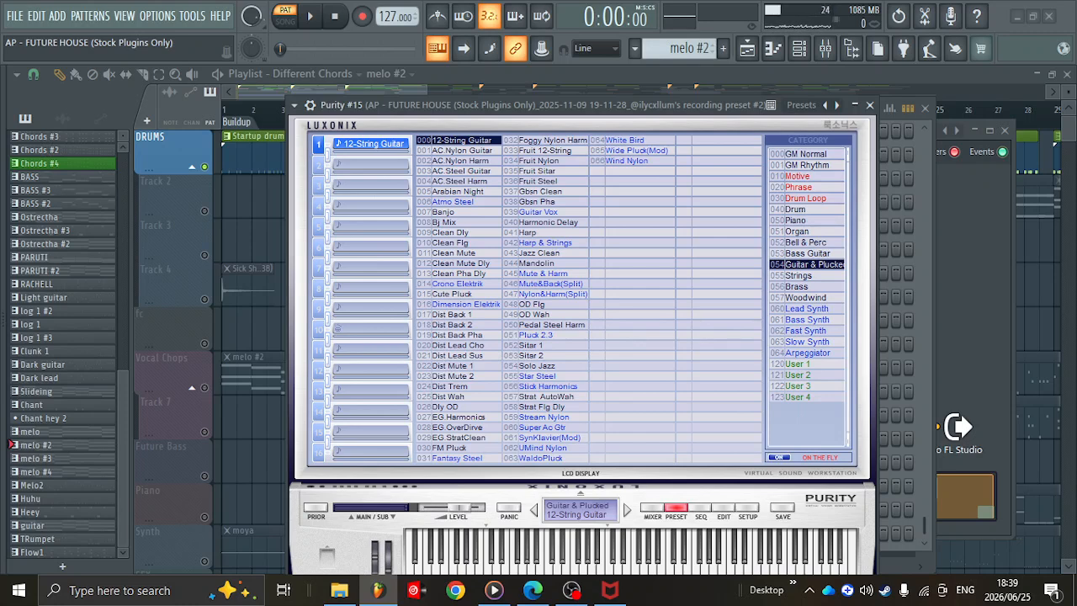
left_click(538, 212)
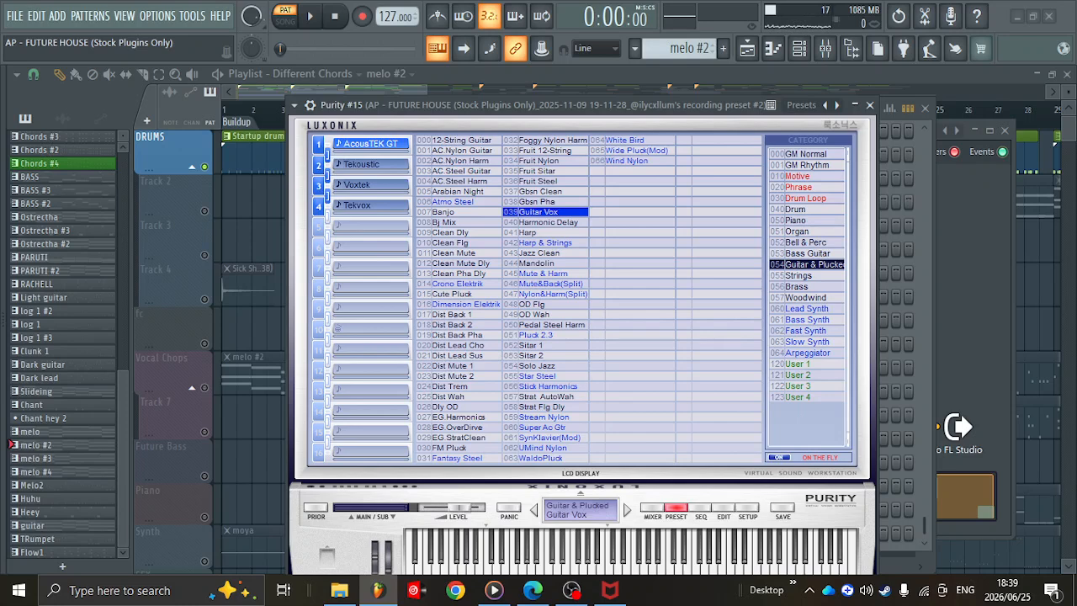
left_click(538, 232)
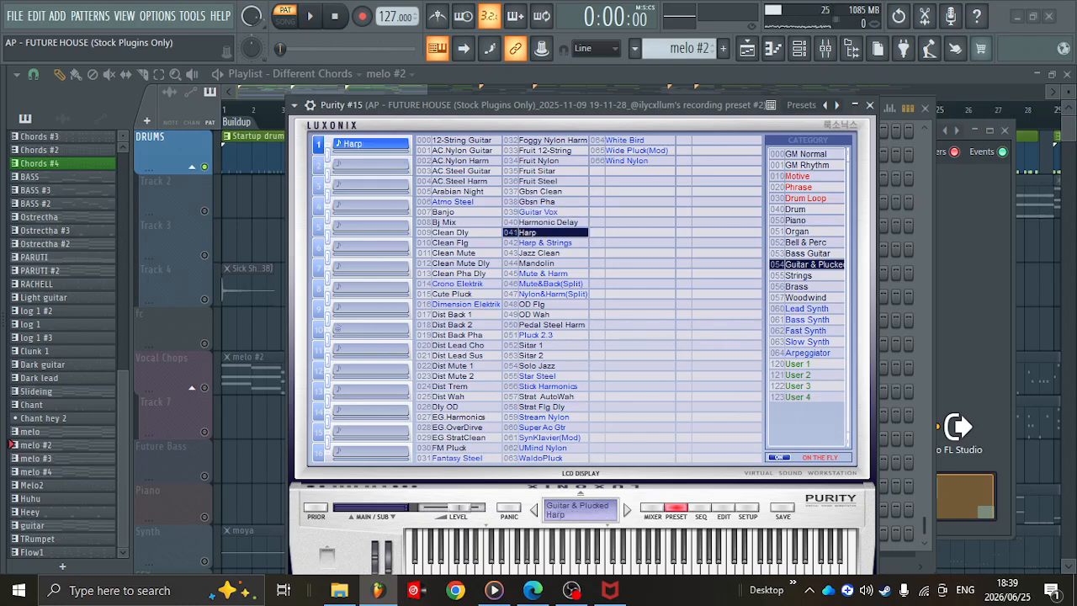
left_click(538, 315)
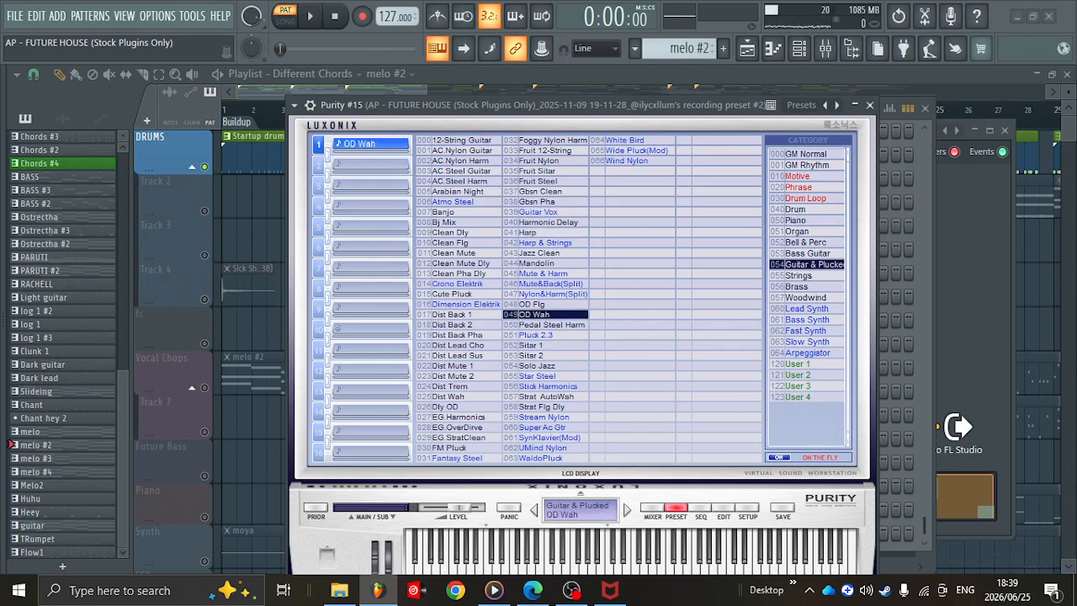
left_click(871, 106)
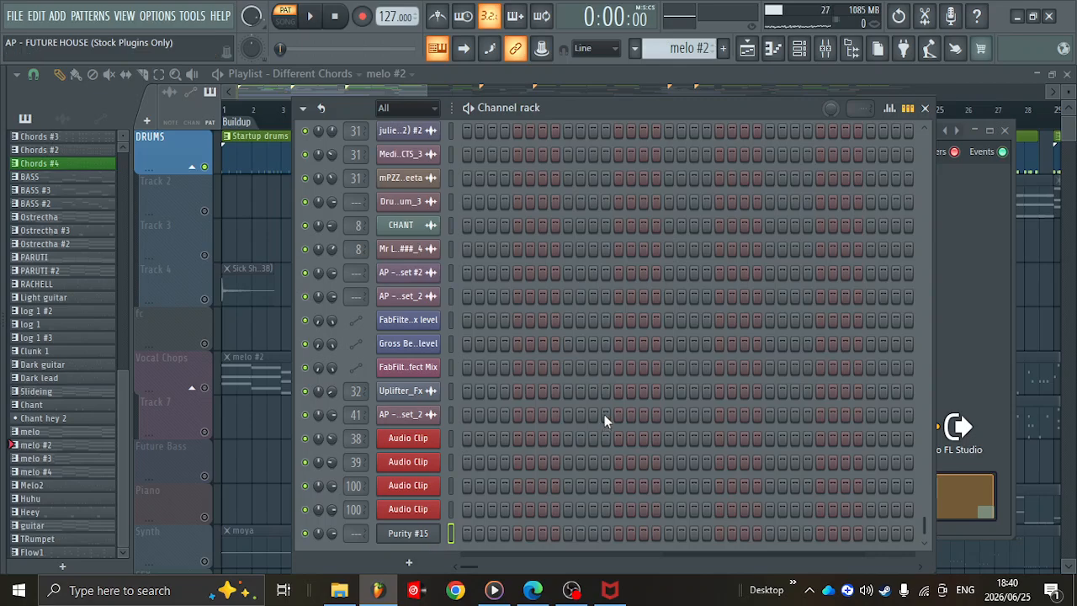
scroll(522, 450, "up", 5)
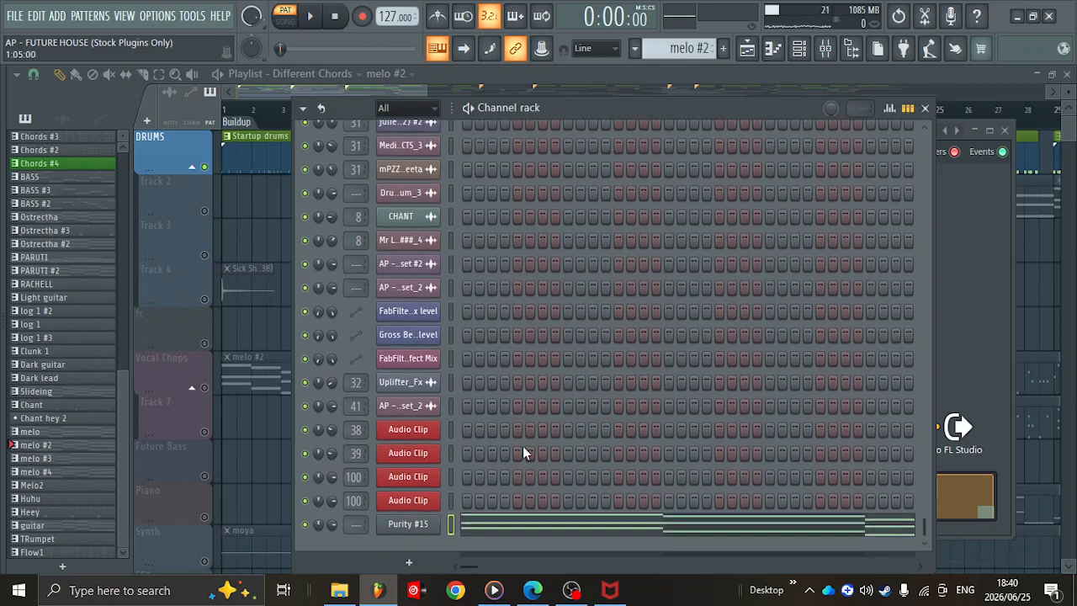
- Find Purity #11 in the channel rack, review its Patcher map with the VFX Sequencer, and close it
scroll(522, 453, "up", 12)
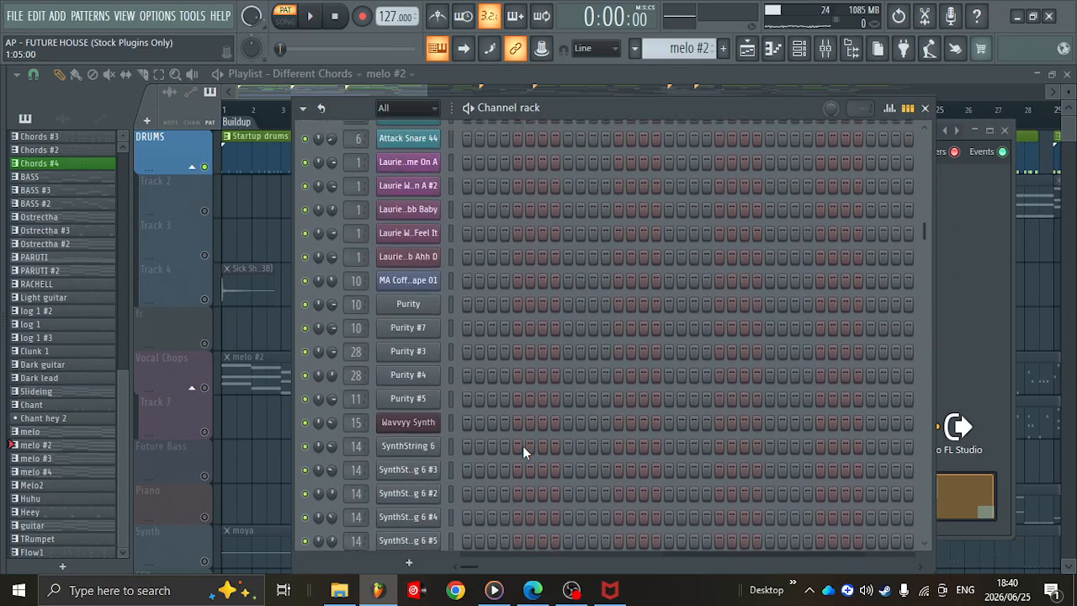
scroll(522, 452, "down", 4)
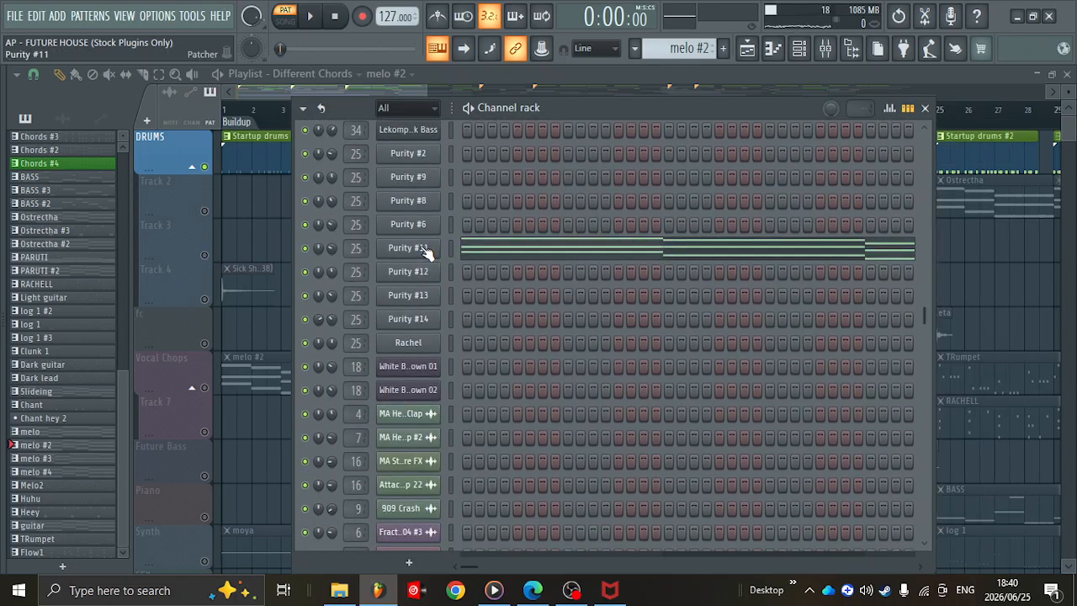
left_click(425, 249)
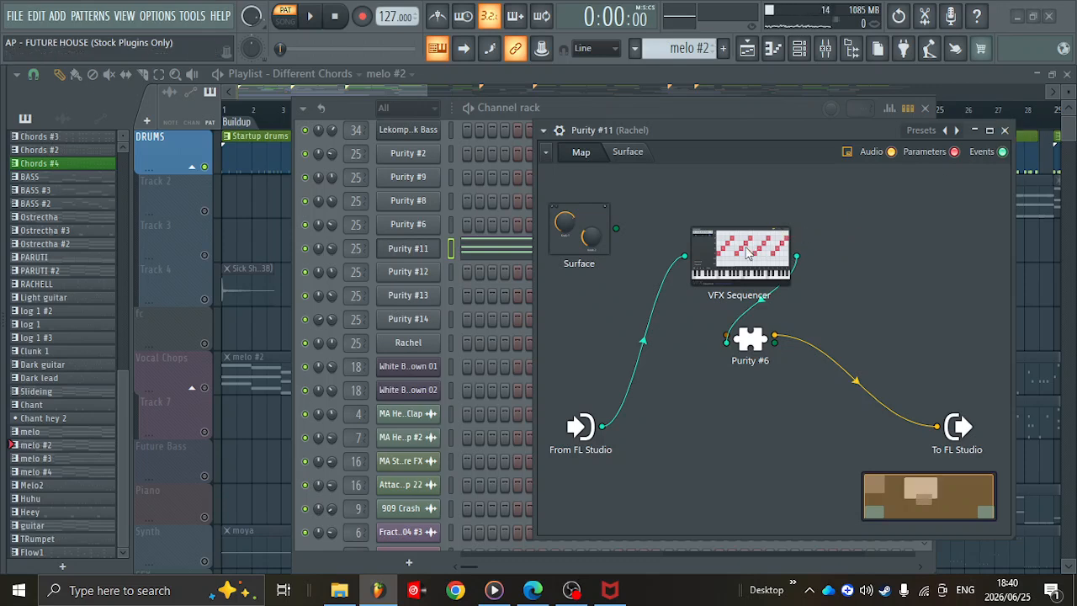
left_click(1003, 129)
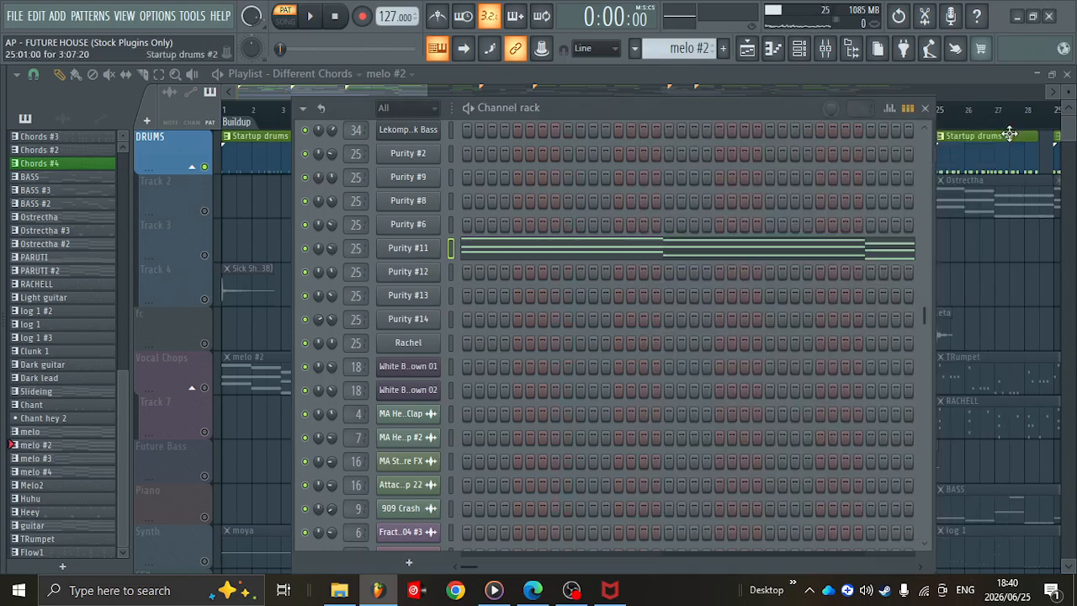
- Return to the Purity #15 channel, shift the channel rack upward, and examine the pasted chords in the piano roll
scroll(627, 365, "down", 3)
scroll(628, 365, "up", 2)
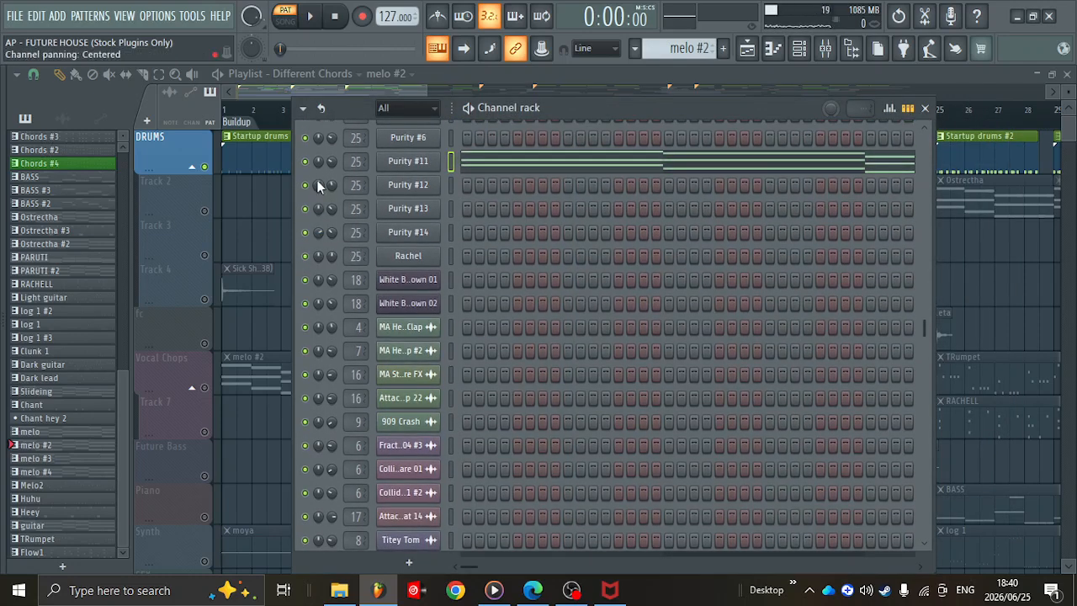
scroll(542, 338, "down", 12)
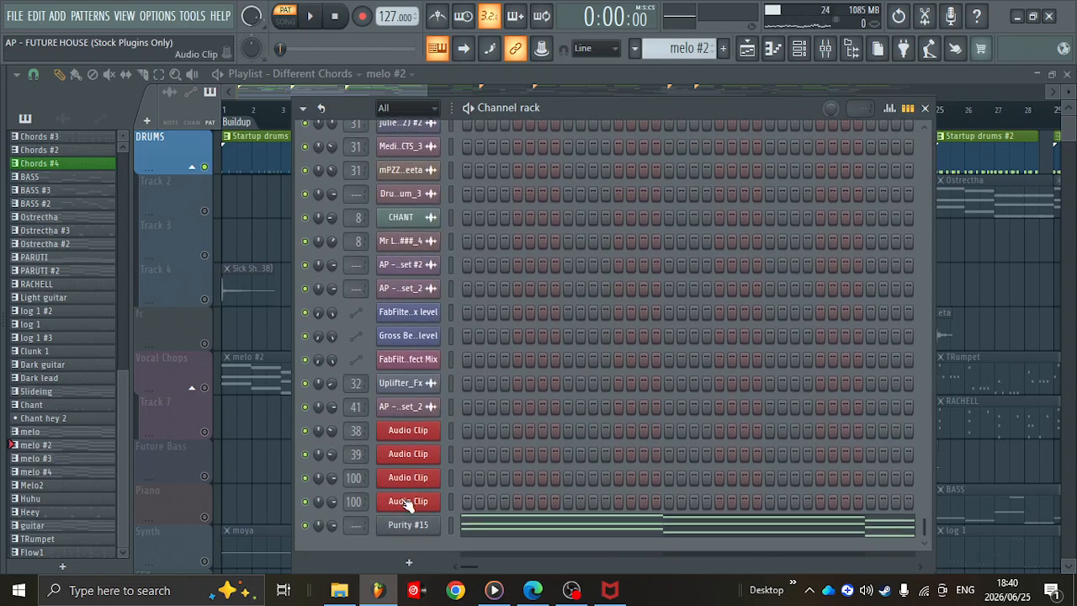
left_click_drag(648, 109, 674, 67)
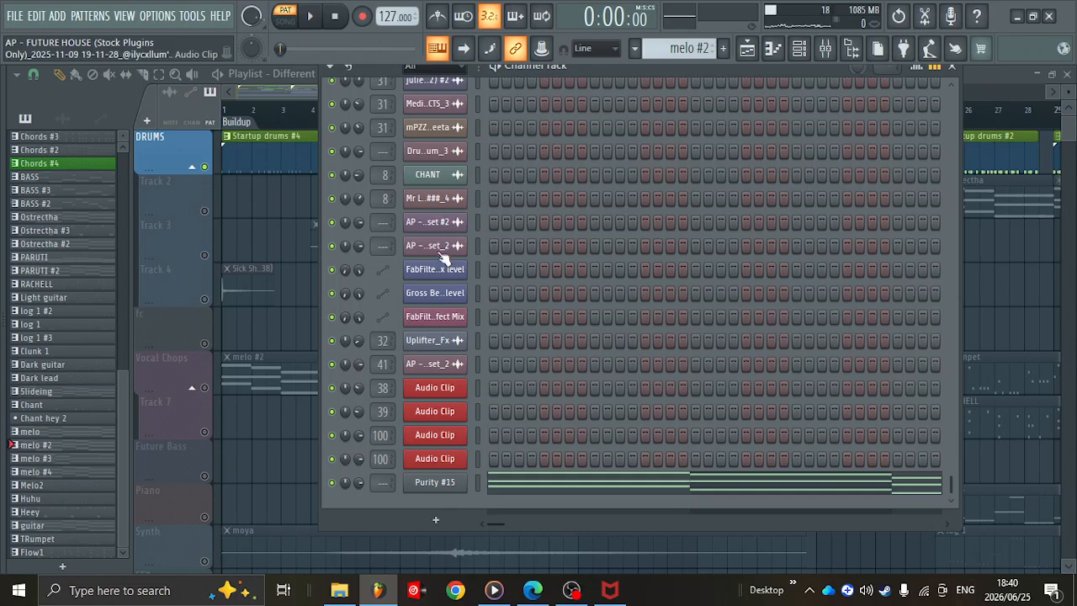
left_click(613, 488)
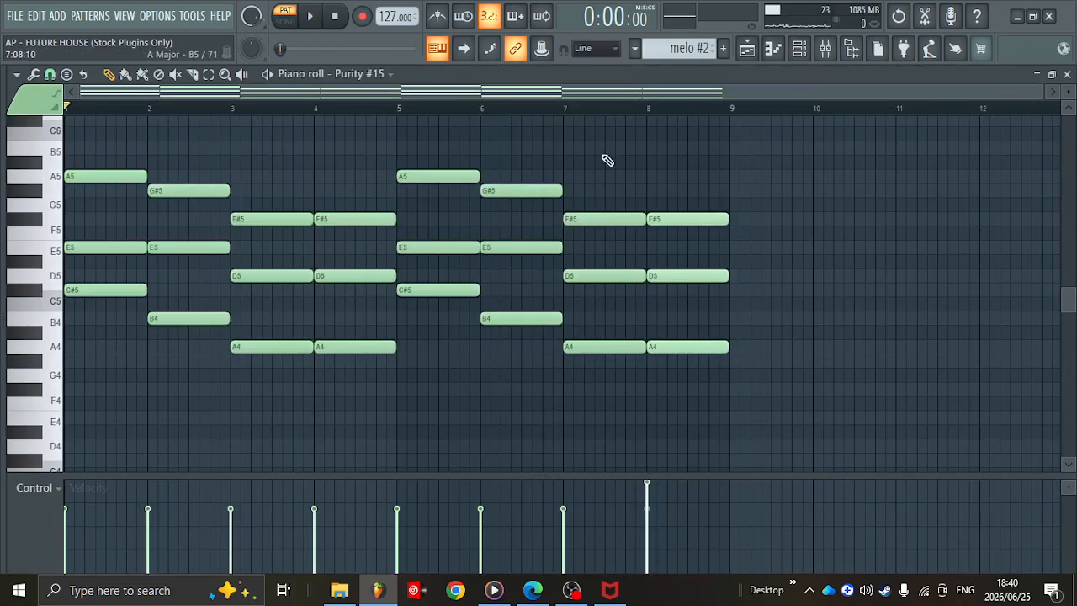
key("Escape")
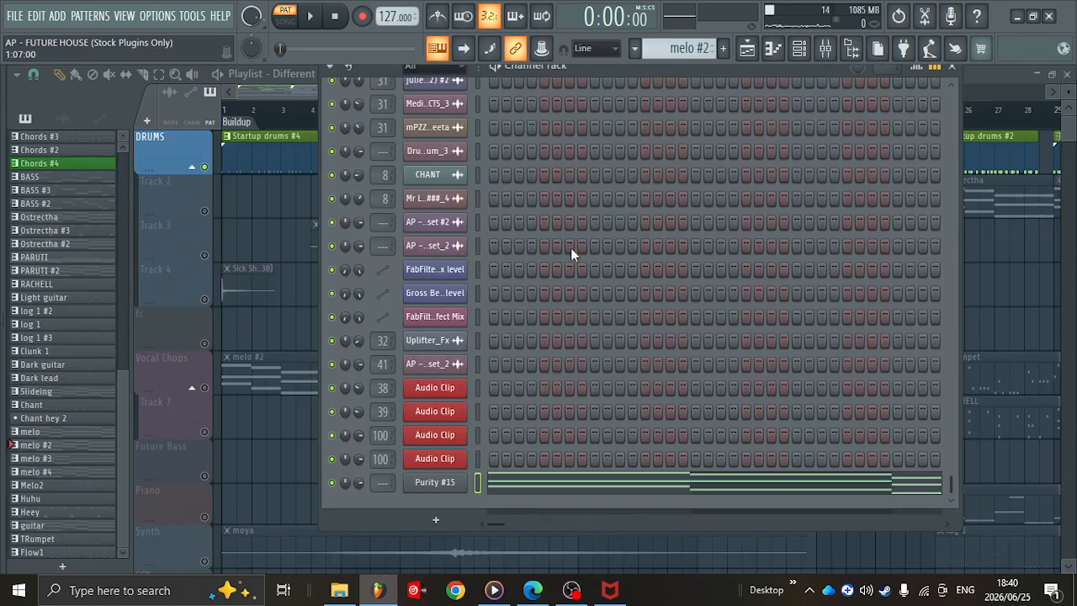
- Reopen the Purity #15 instrument, load the Harp & Strings preset, and start playing the melo #2 chords
left_click(435, 482)
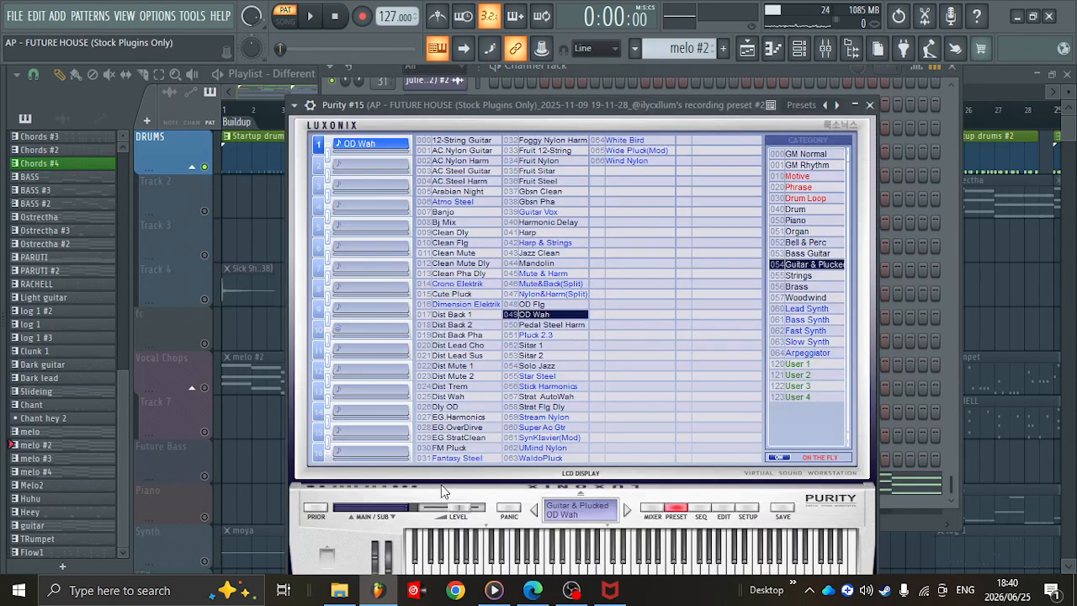
key("Escape")
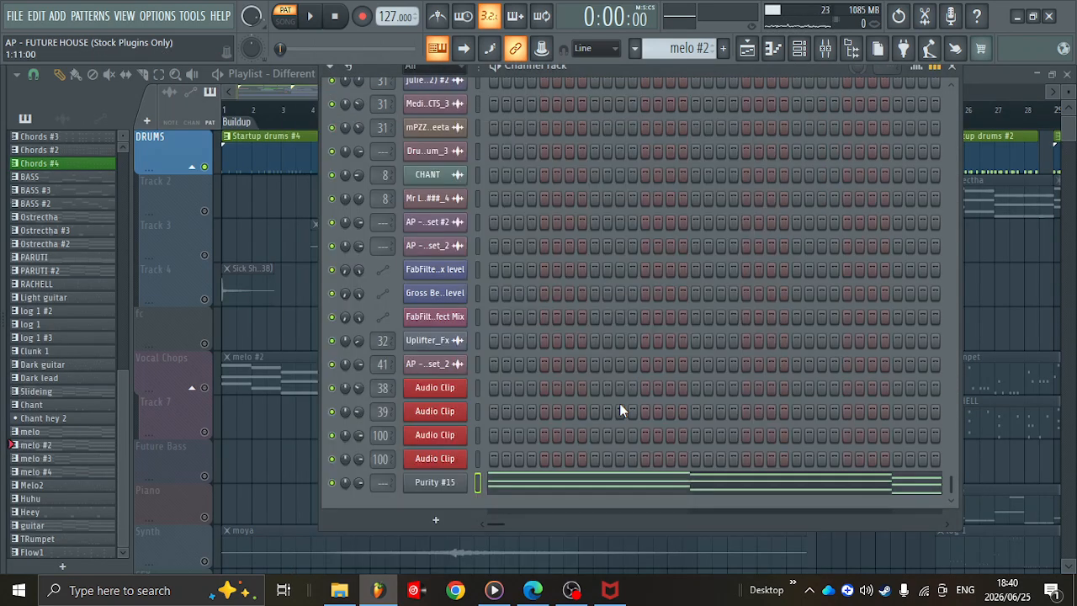
left_click(450, 487)
left_click(444, 485)
left_click(439, 490)
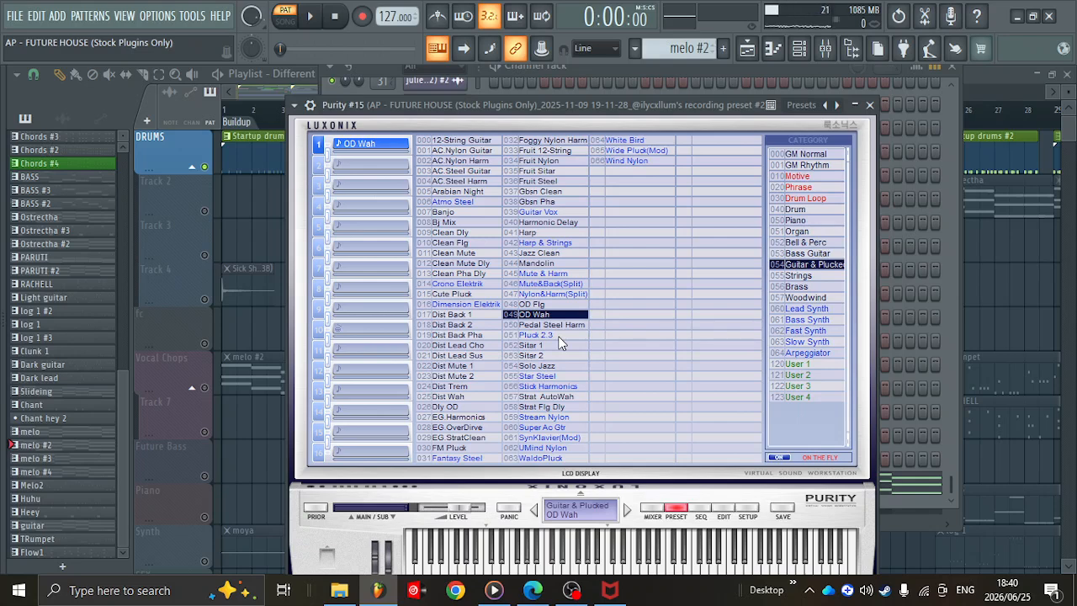
left_click(555, 243)
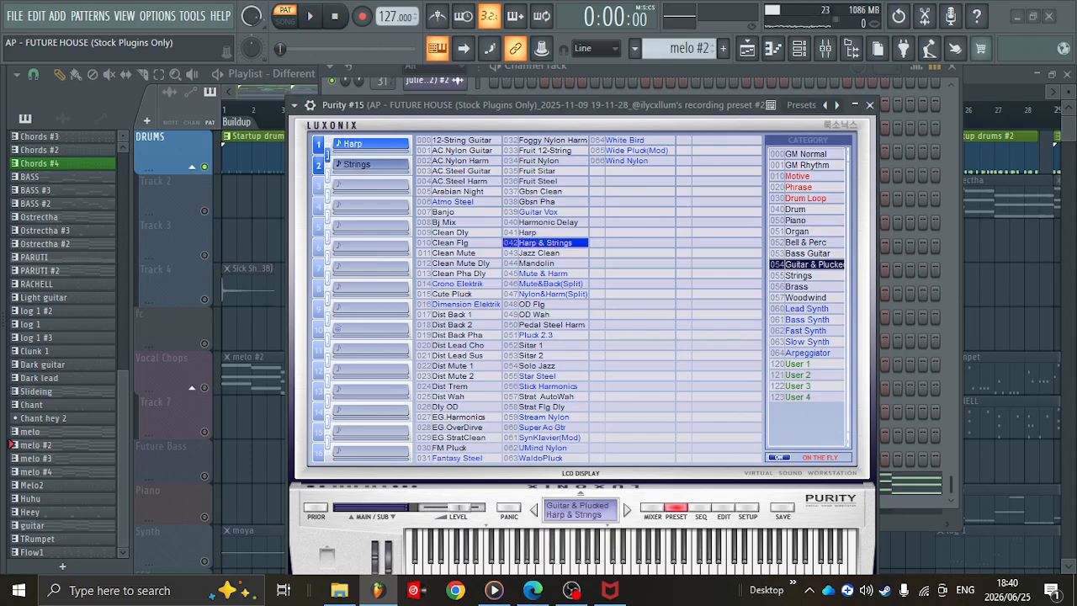
key("space")
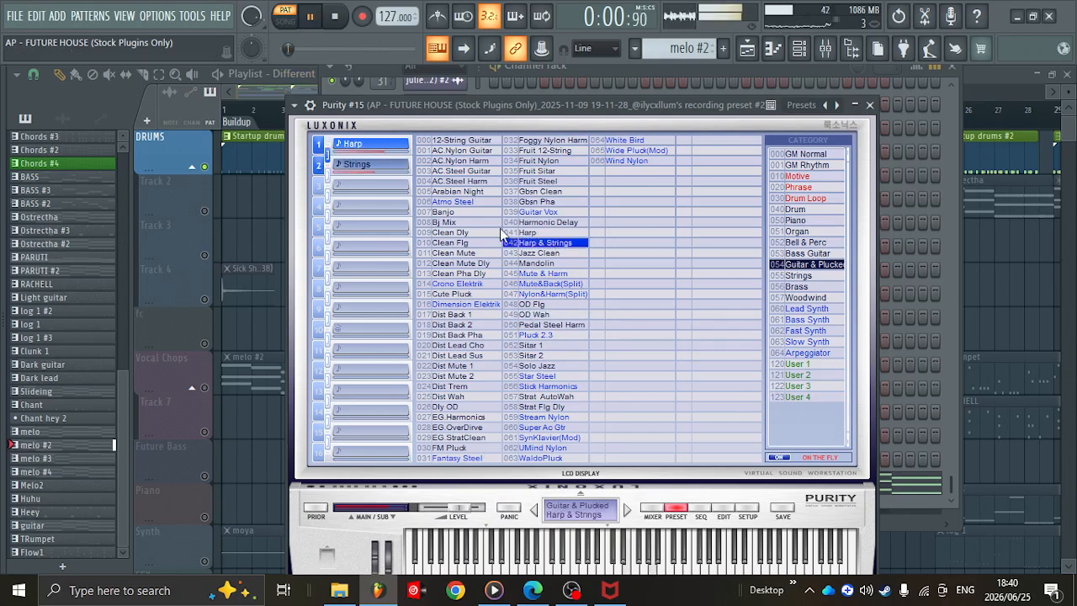
- Audition the Mute & Harm, Guitar Vox, Pluck 2.3 and Pedal Steel Harm presets during playback, ending on Pedal Steel Harm
left_click(532, 273)
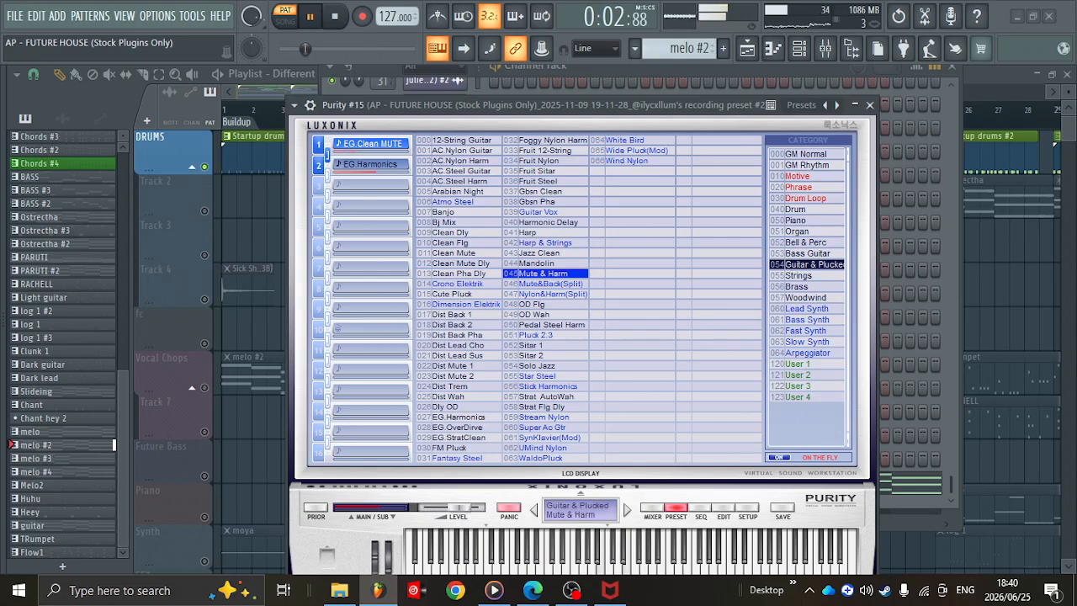
left_click(538, 211)
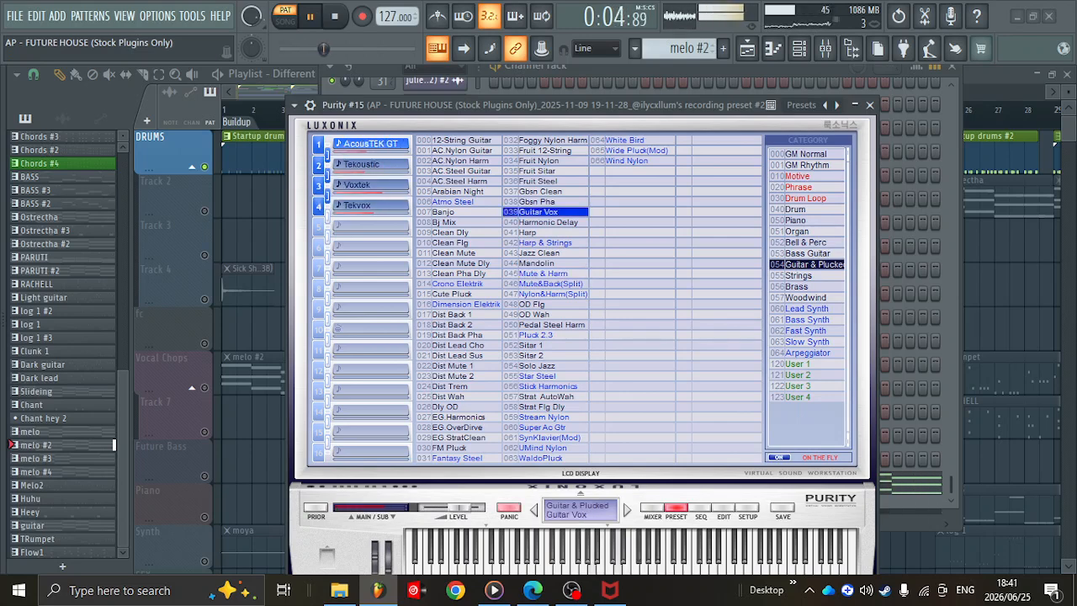
left_click(551, 325)
left_click(537, 334)
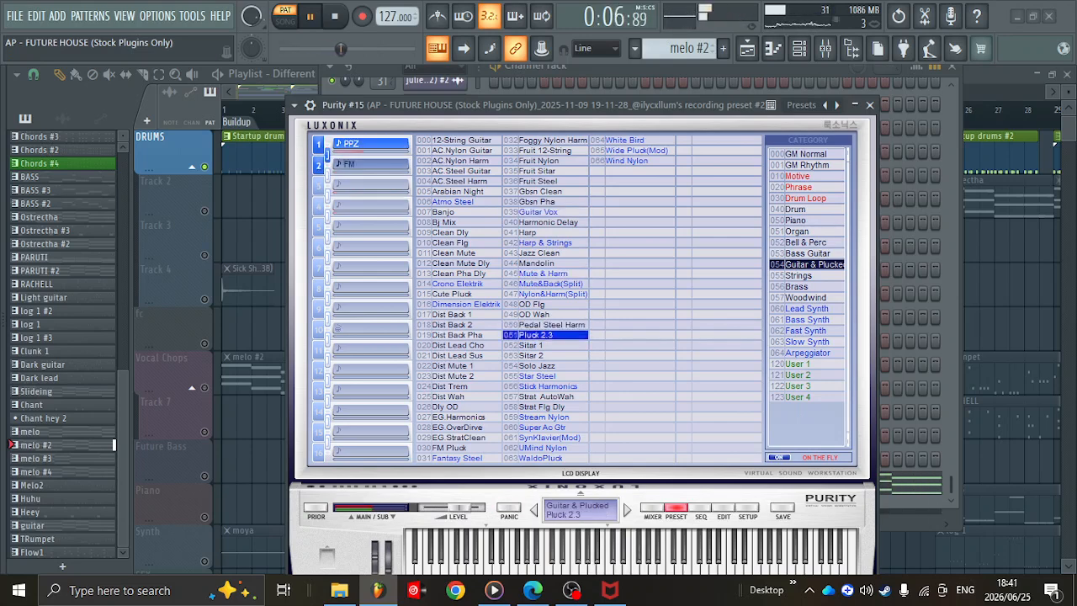
left_click(551, 325)
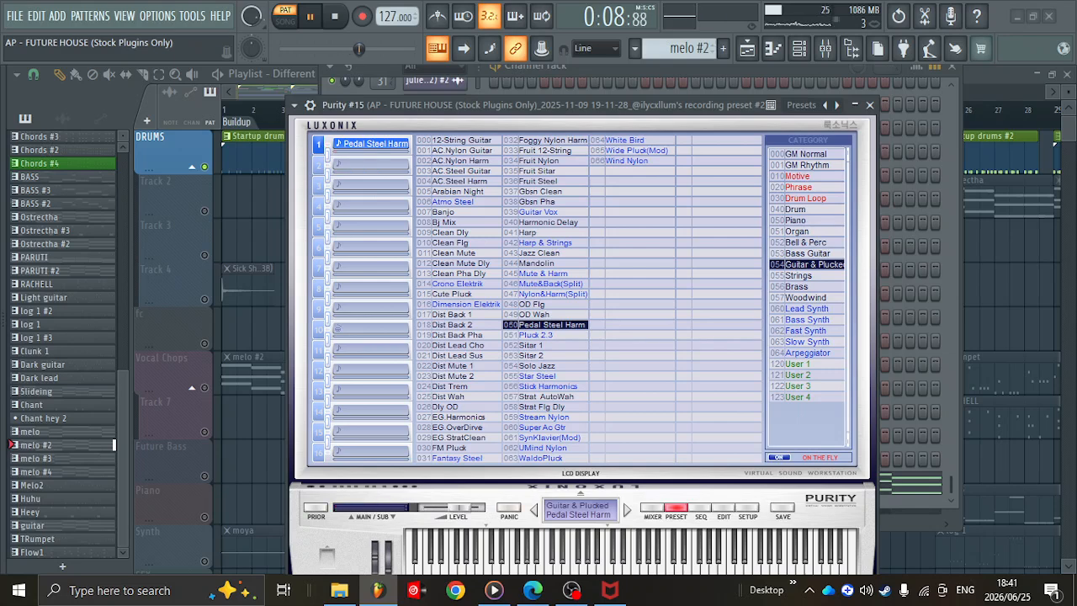
- Audition the OD Flg preset, switch Purity #15 to Jazz Clean, stop playback and close the instrument
left_click(539, 305)
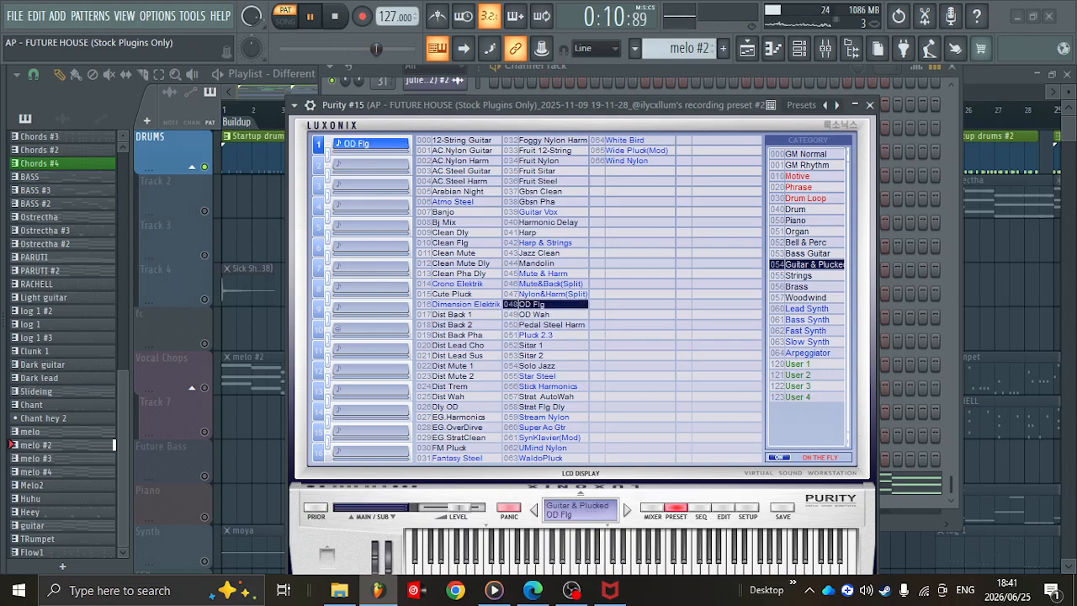
left_click(539, 253)
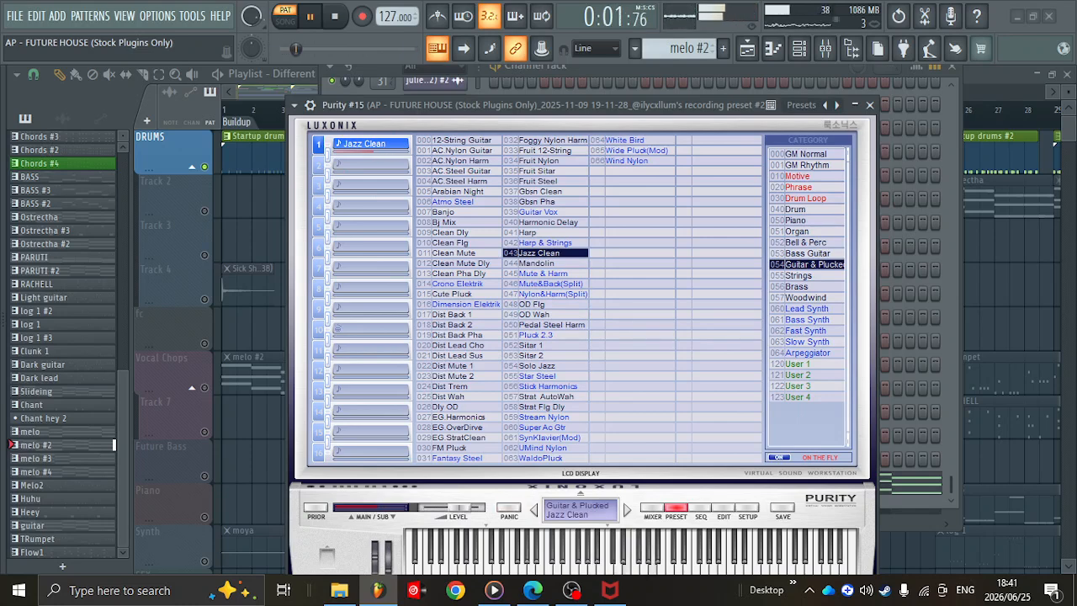
left_click(870, 104)
key("space")
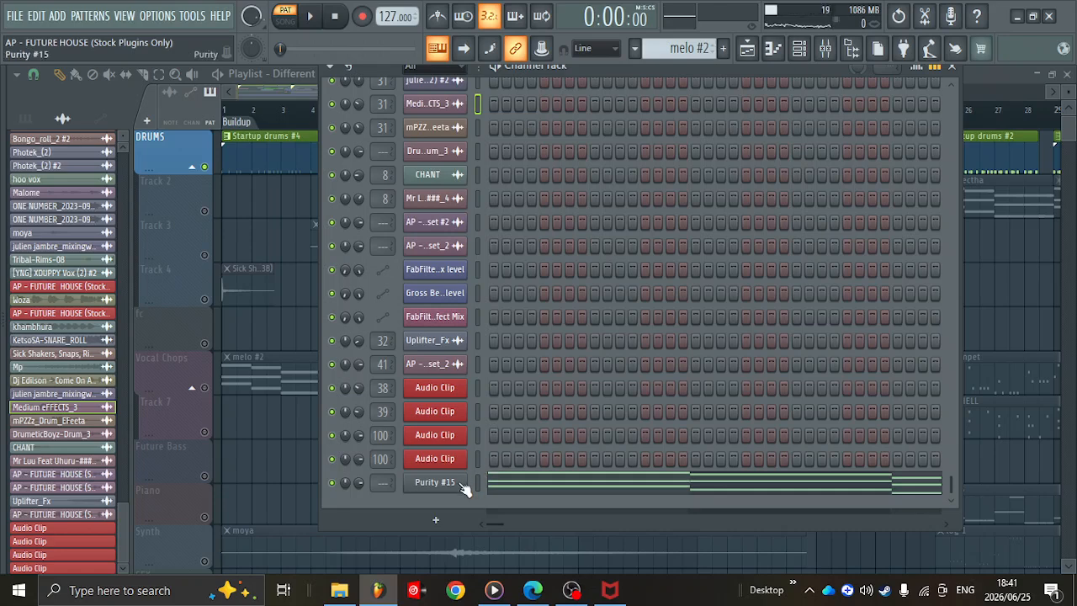
- Wrap the Purity #15 channel in a Patcher, shift its map window aside, and play the melo #2 chords through it
left_click(574, 482)
key("Escape")
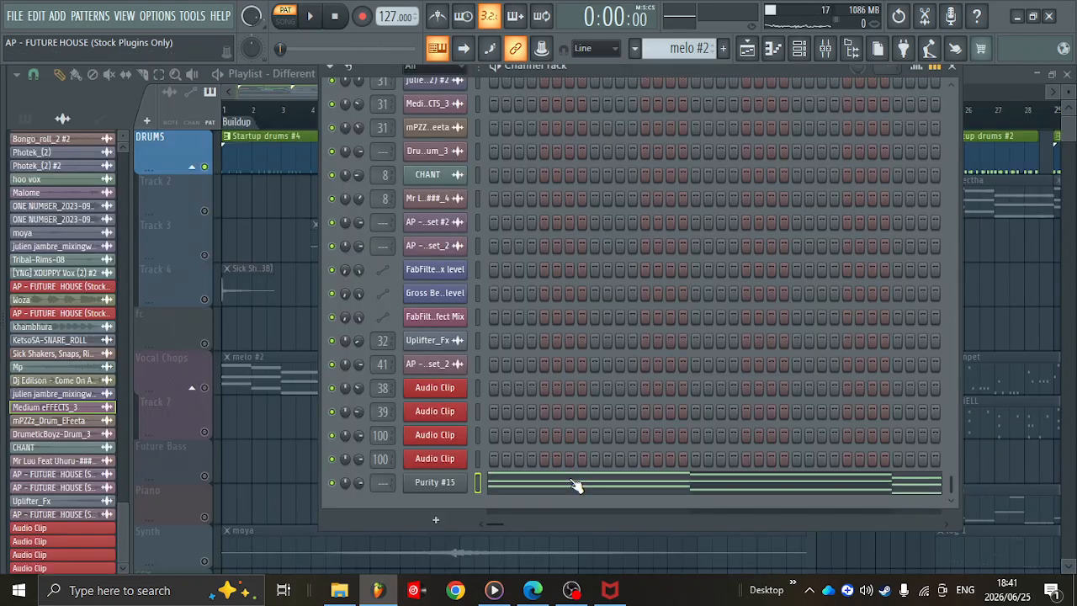
left_click(432, 485)
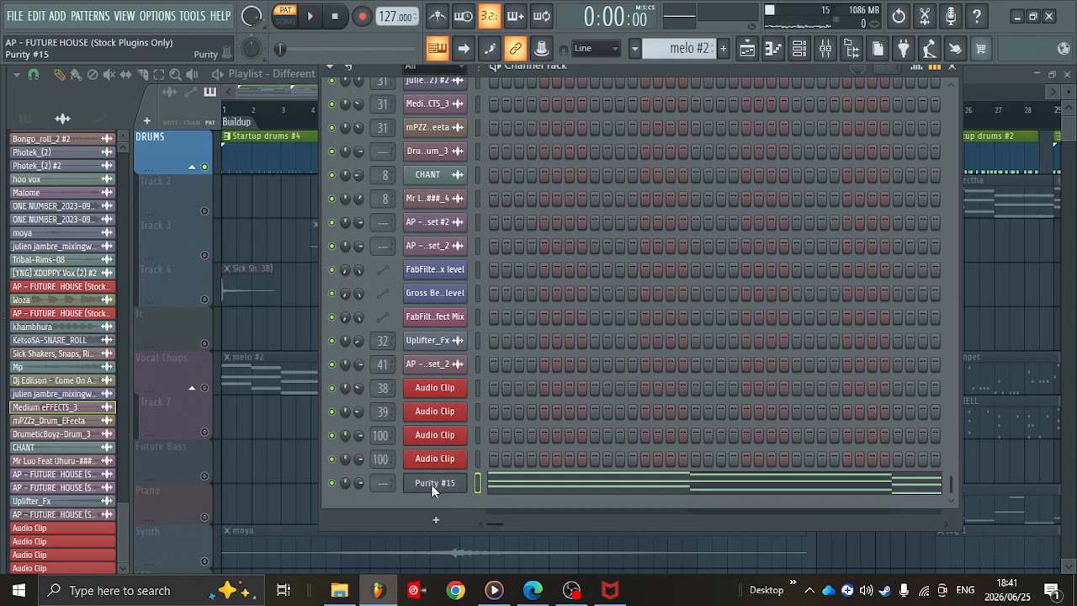
left_click(516, 482)
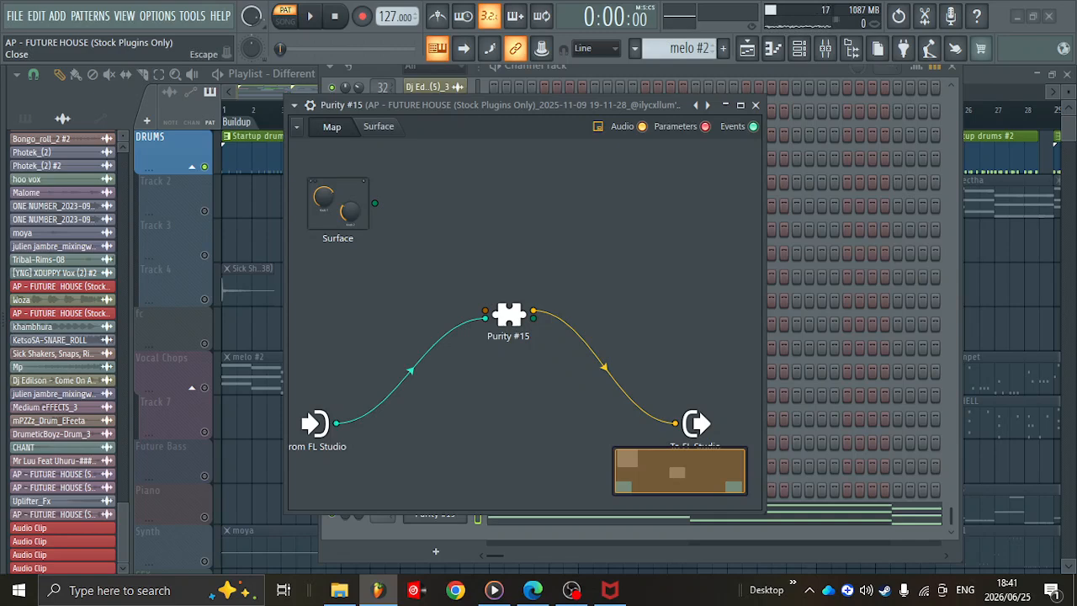
left_click_drag(558, 103, 663, 85)
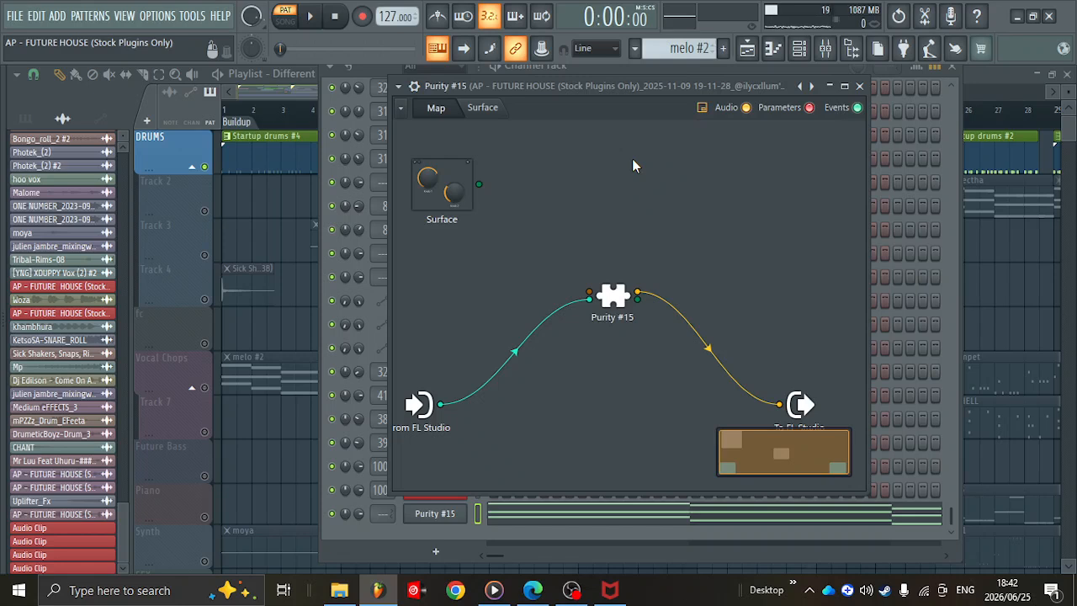
left_click(317, 18)
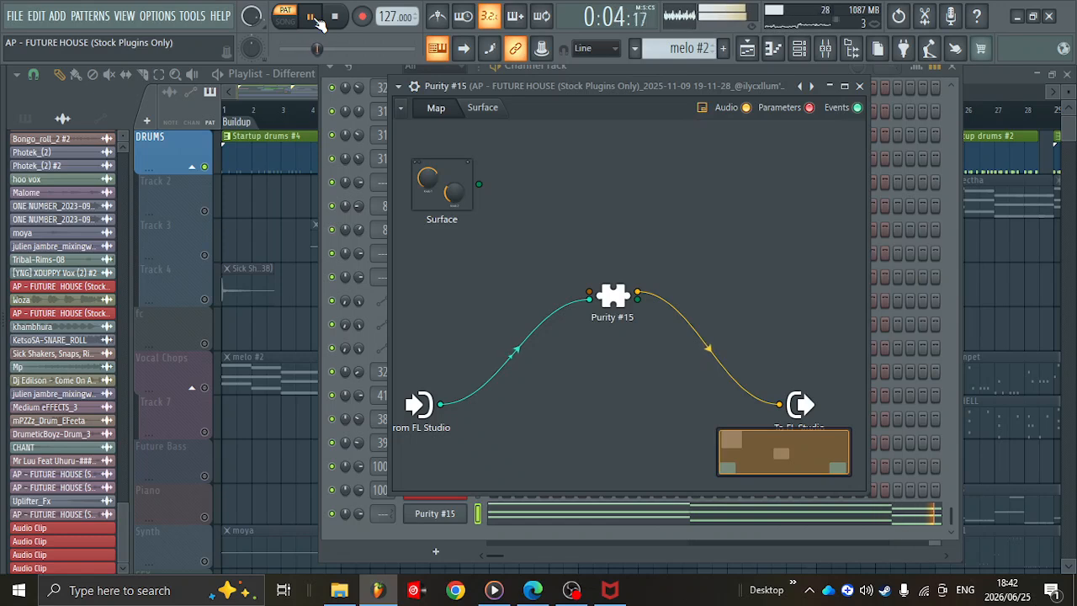
key("space")
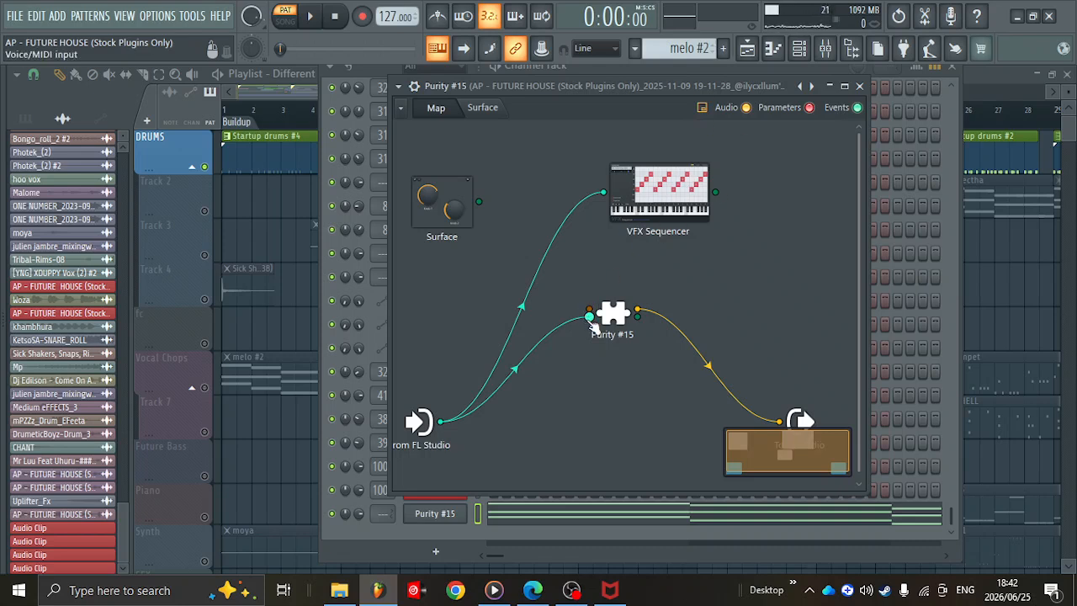
- Replace the direct From FL Studio connection to Purity #15 in the Patcher map with one from the VFX Sequencer's output
left_click_drag(590, 320, 438, 408)
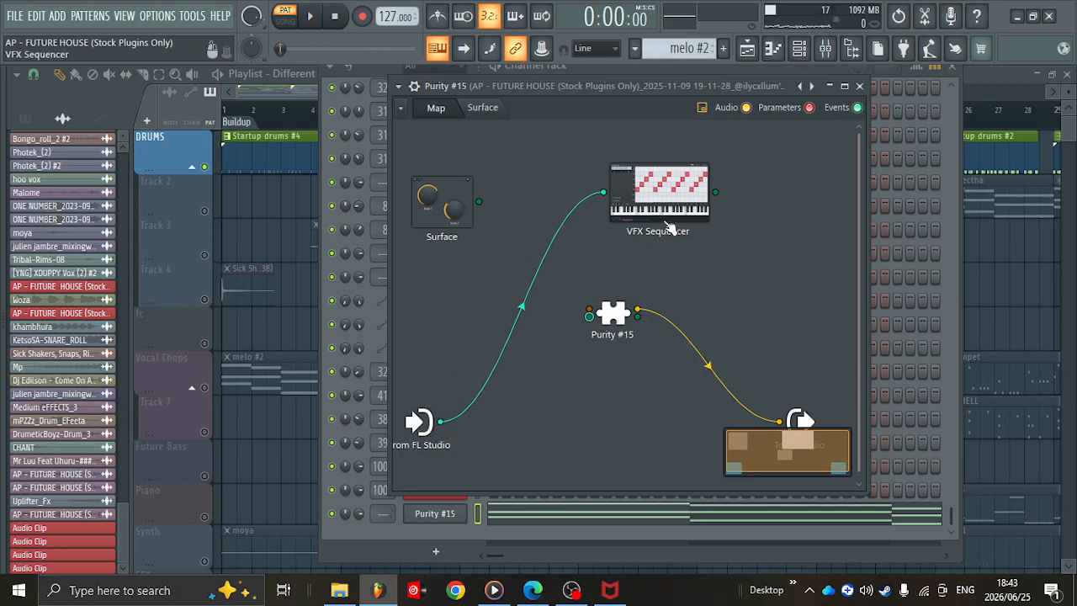
left_click_drag(716, 194, 665, 282)
left_click_drag(634, 289, 592, 312)
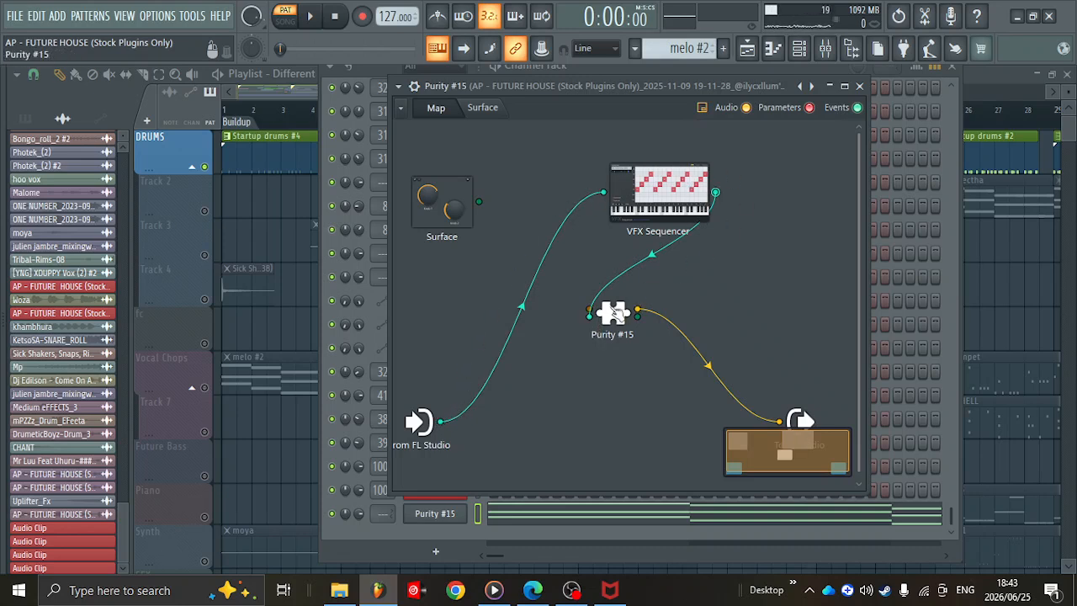
- Play the melo #2 chords several times through the VFX Sequencer, stop playback, and close the Patcher
left_click(313, 24)
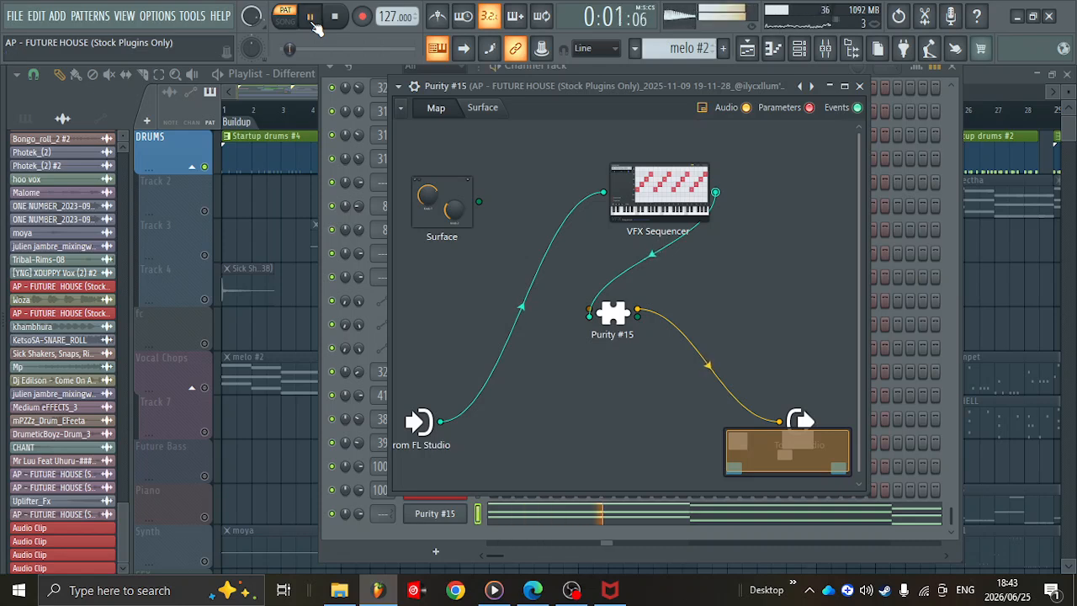
left_click(311, 20)
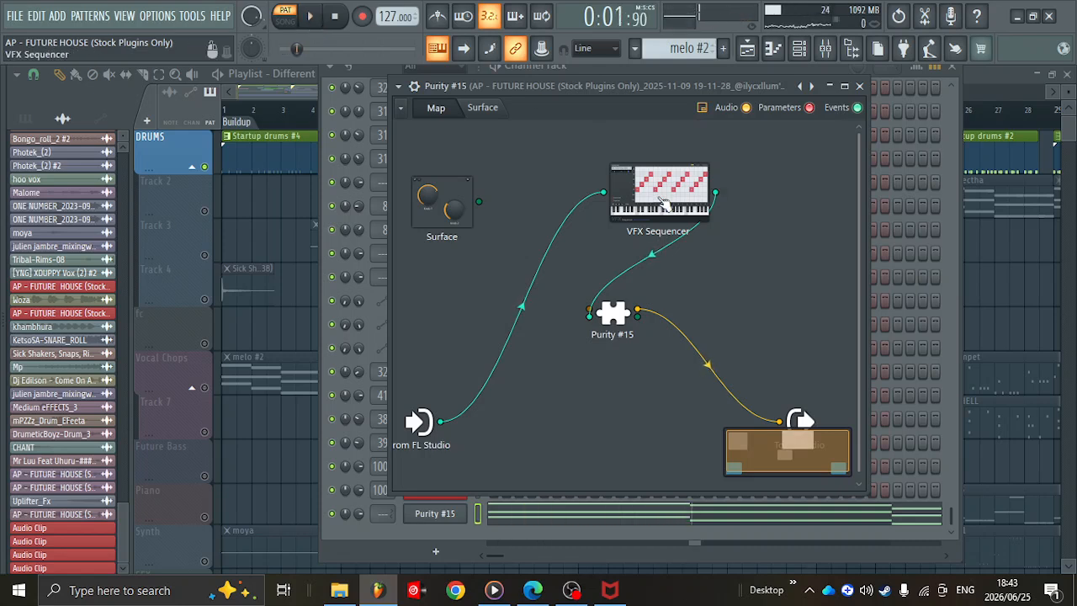
key("space")
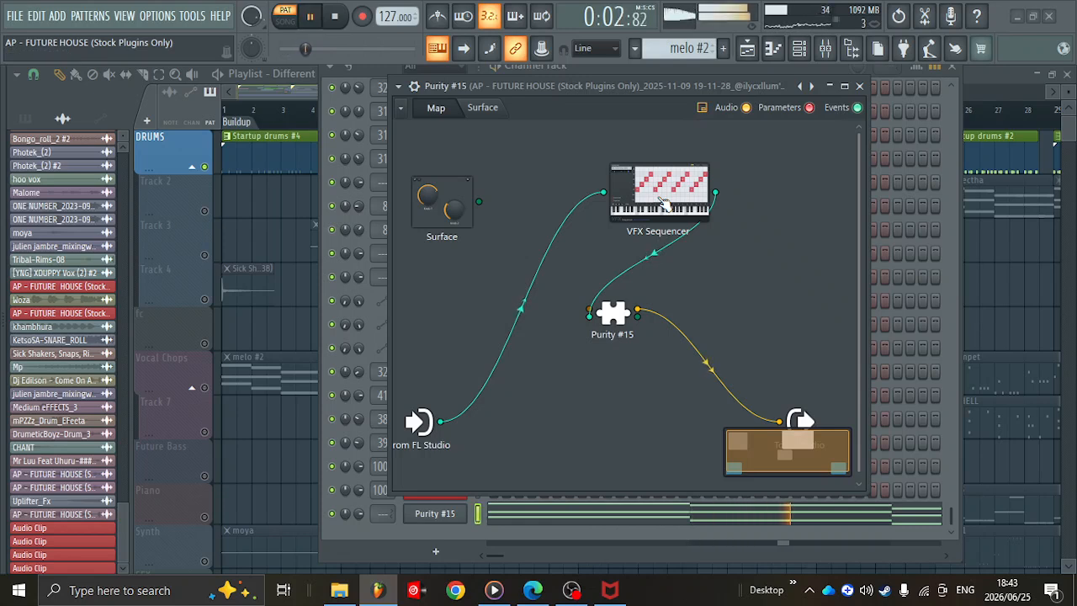
key("space")
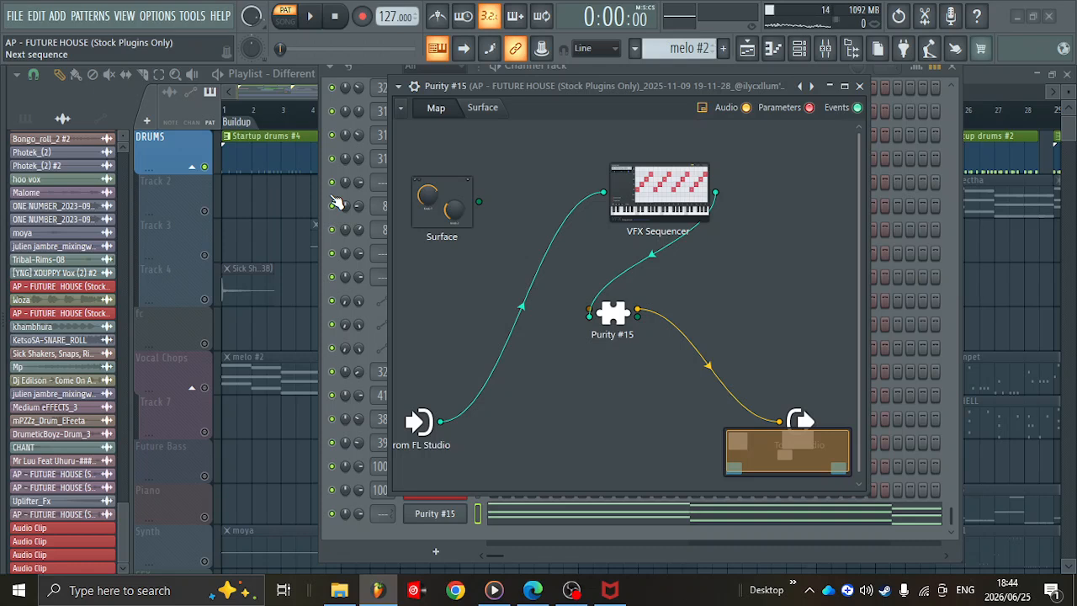
key("space")
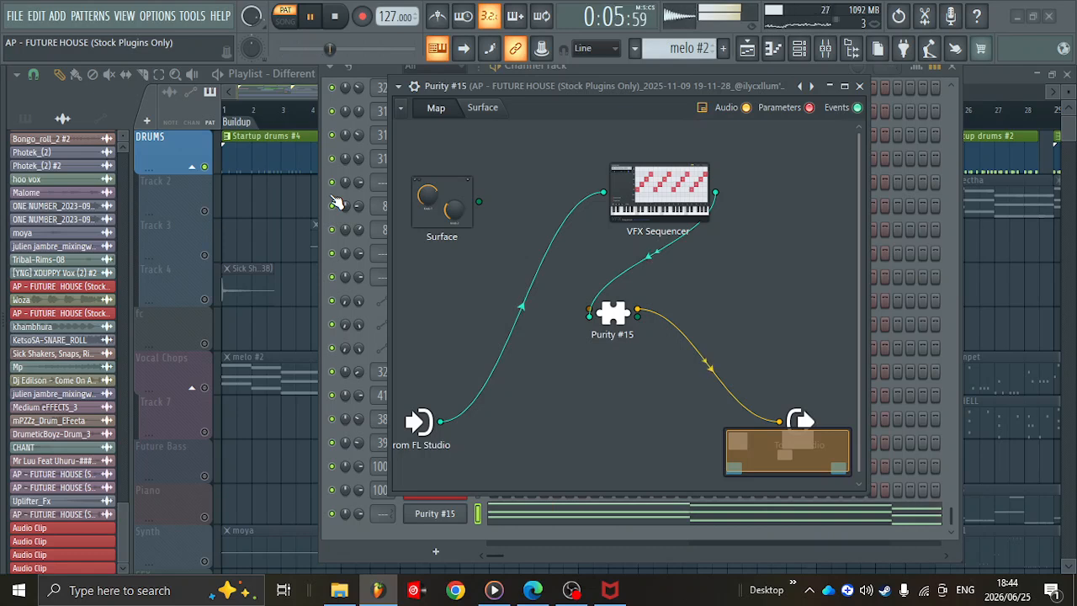
key("space")
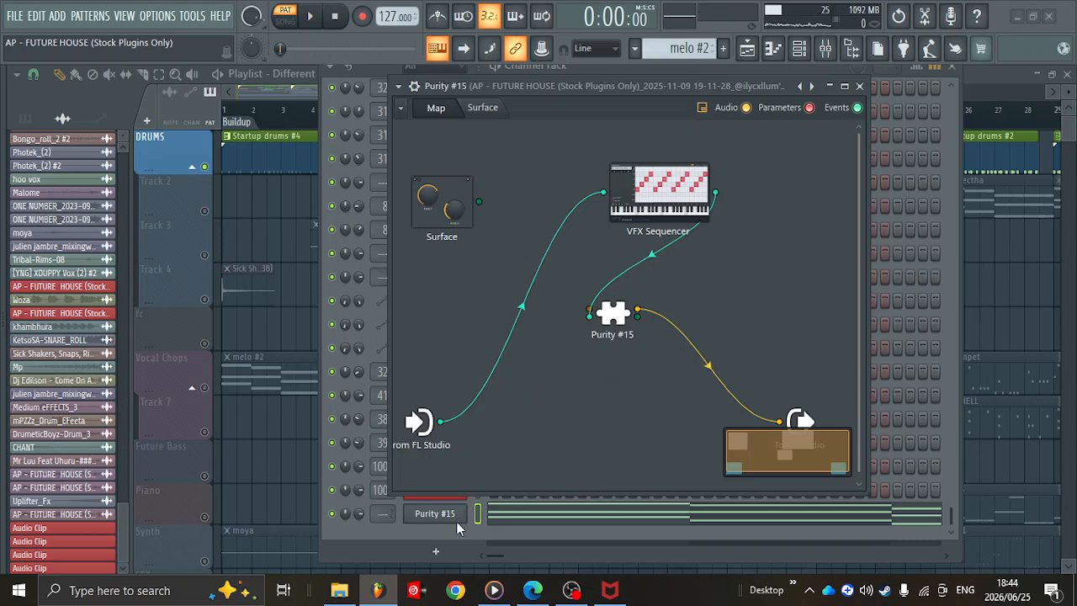
key("space")
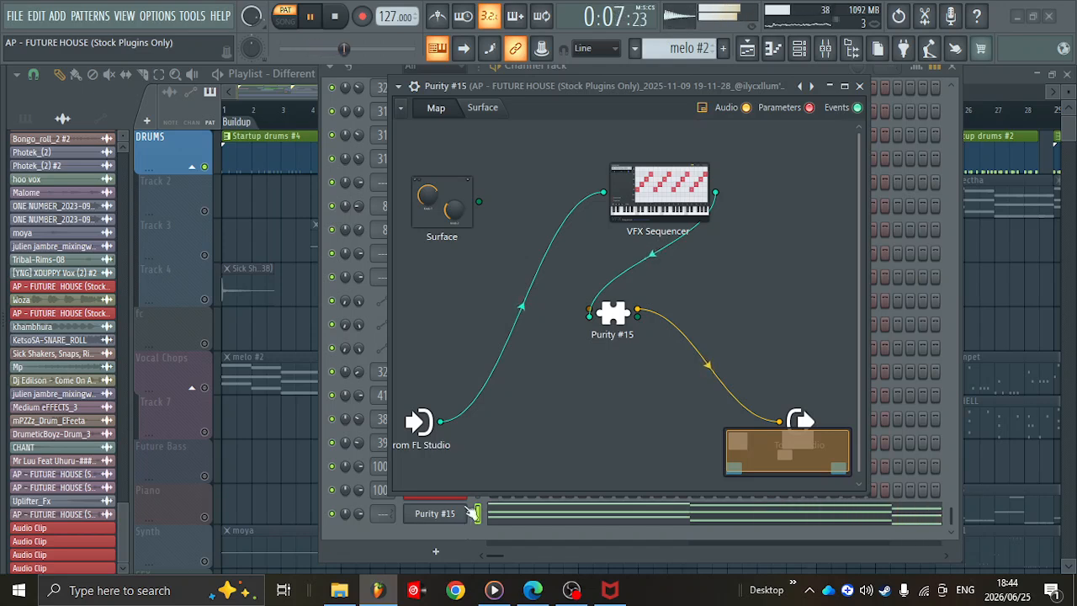
left_click(859, 86)
key("space")
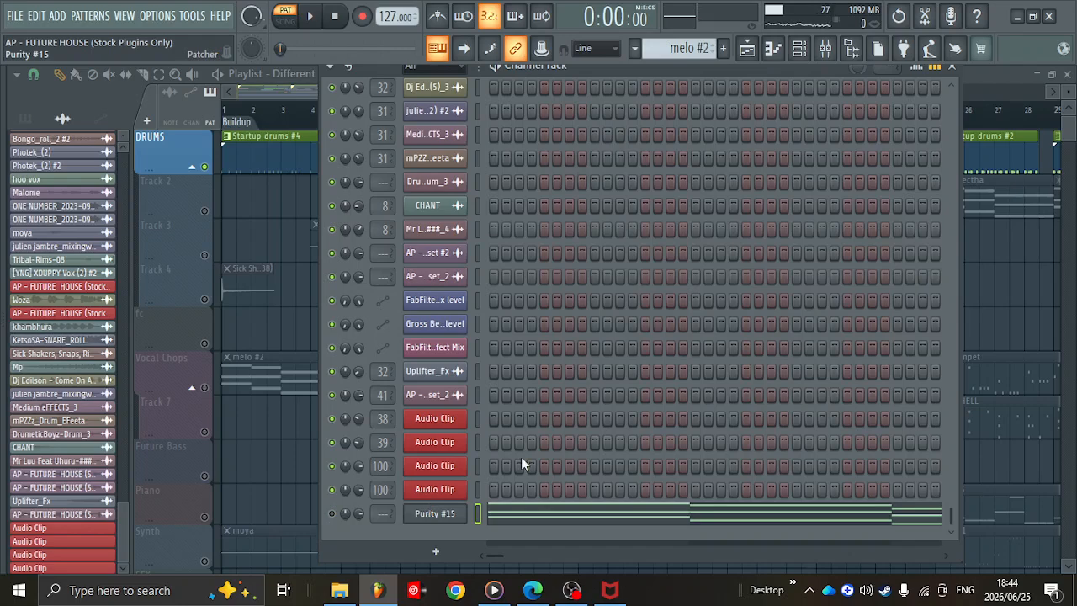
- Leave Purity #15 muted, find Purity #11 in the channel rack, and unmute it to play the original chords
left_click(493, 517)
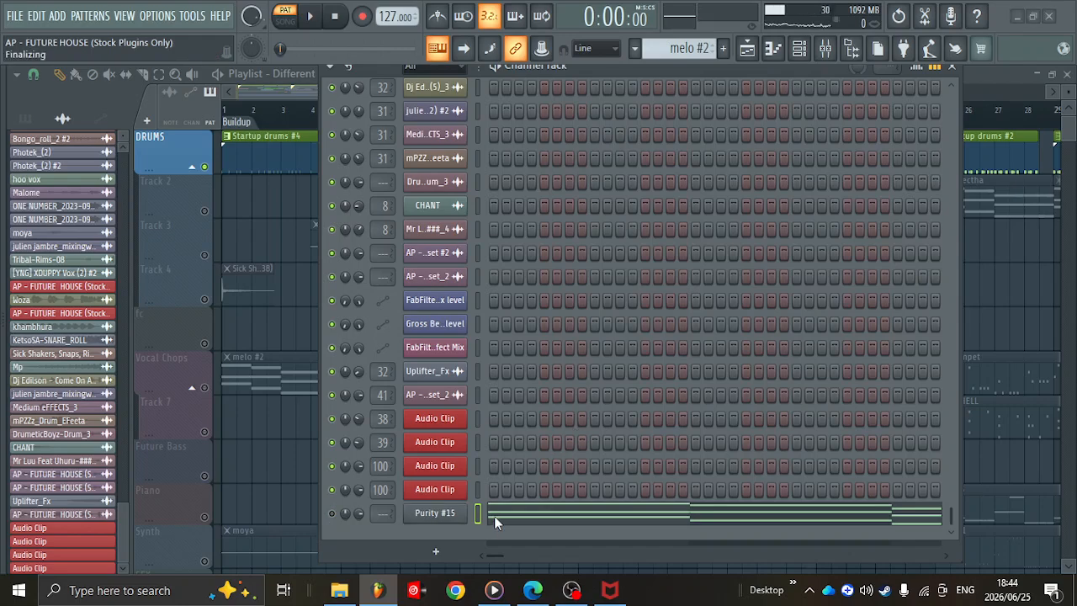
scroll(494, 515, "up", 1)
scroll(546, 288, "up", 6)
scroll(546, 289, "up", 10)
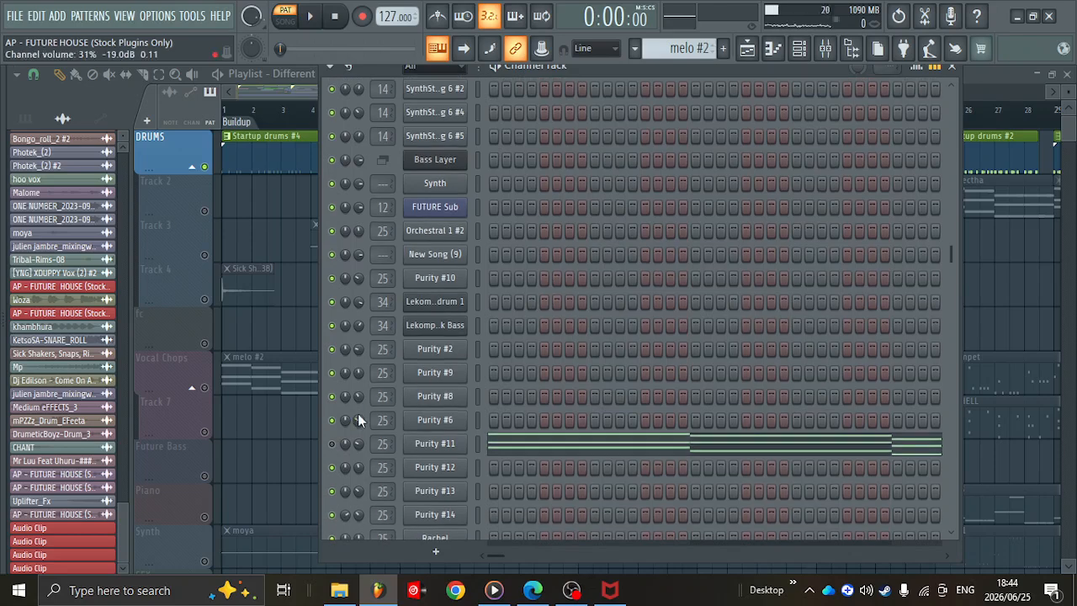
key("space")
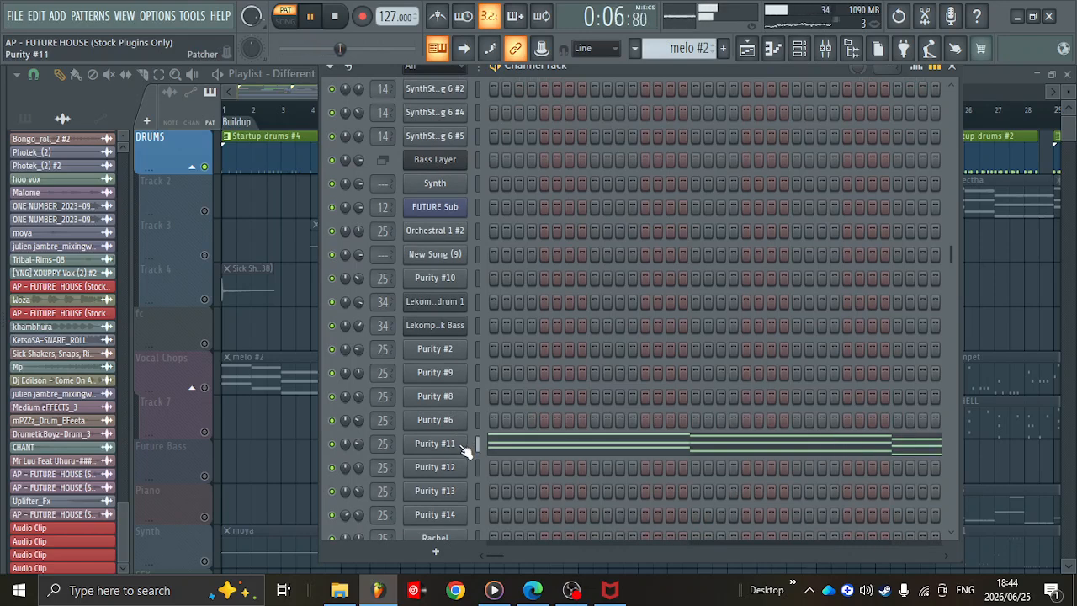
- Unsolo the Vocal Chops track in the playlist so every track is active, and play the arrangement in song mode
key("F6")
right_click(215, 387)
key("space")
right_click(215, 388)
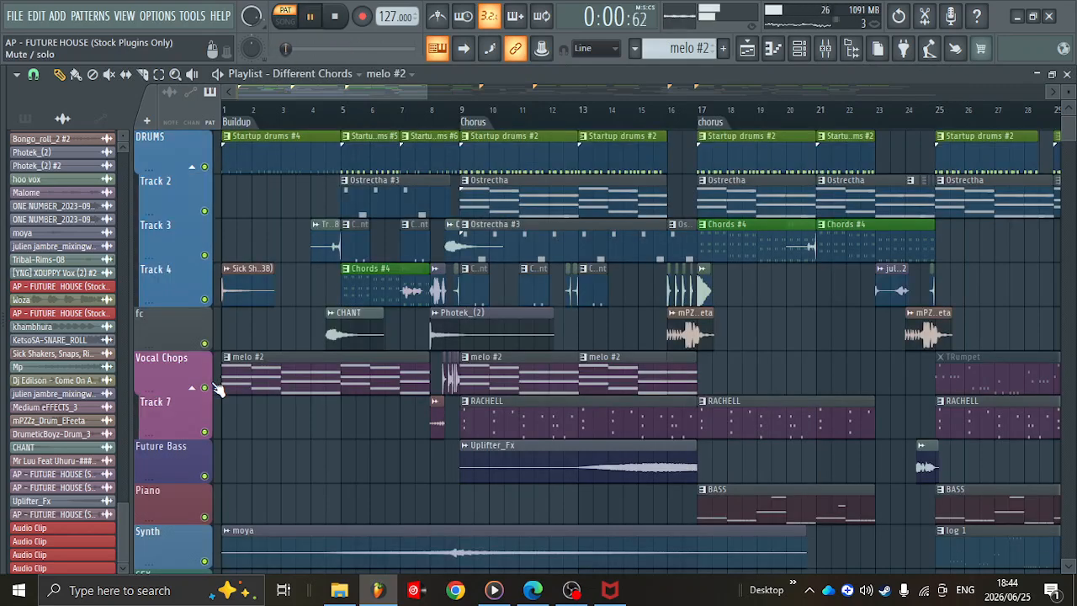
left_click(285, 20)
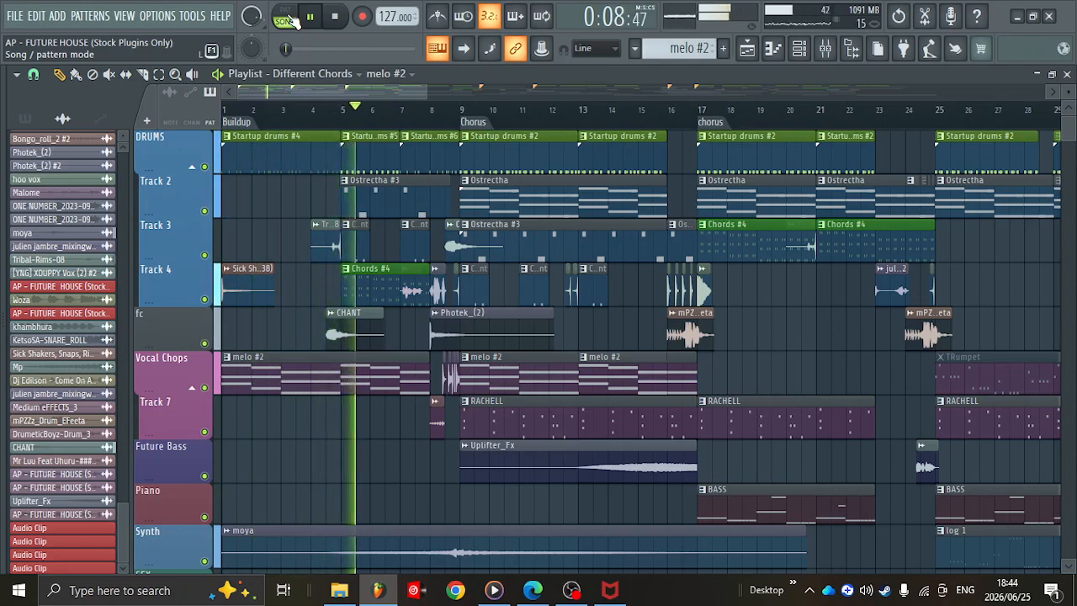
key("Page_Up")
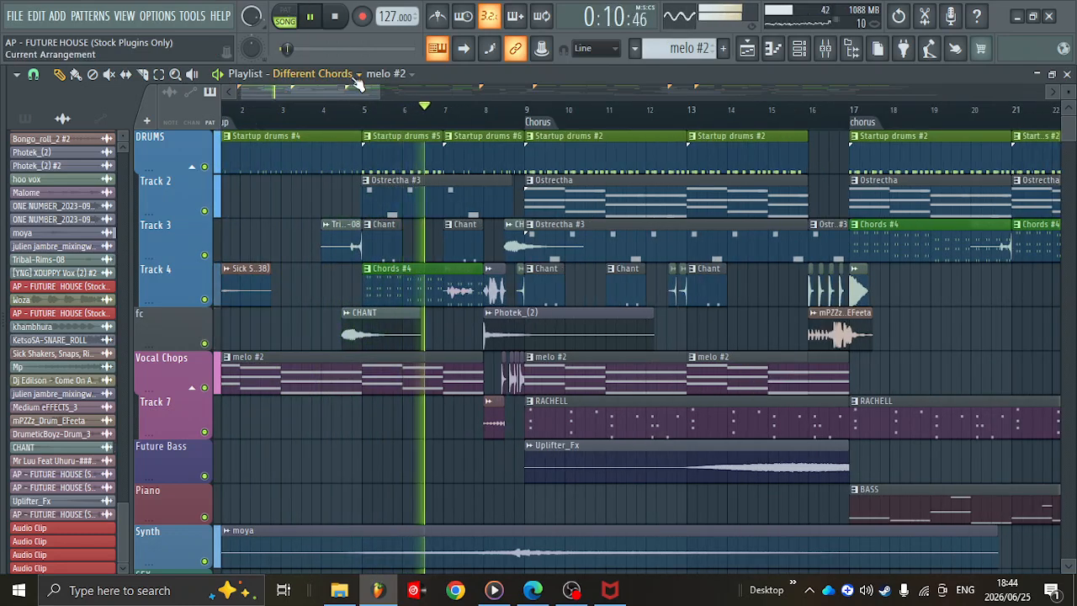
key("space")
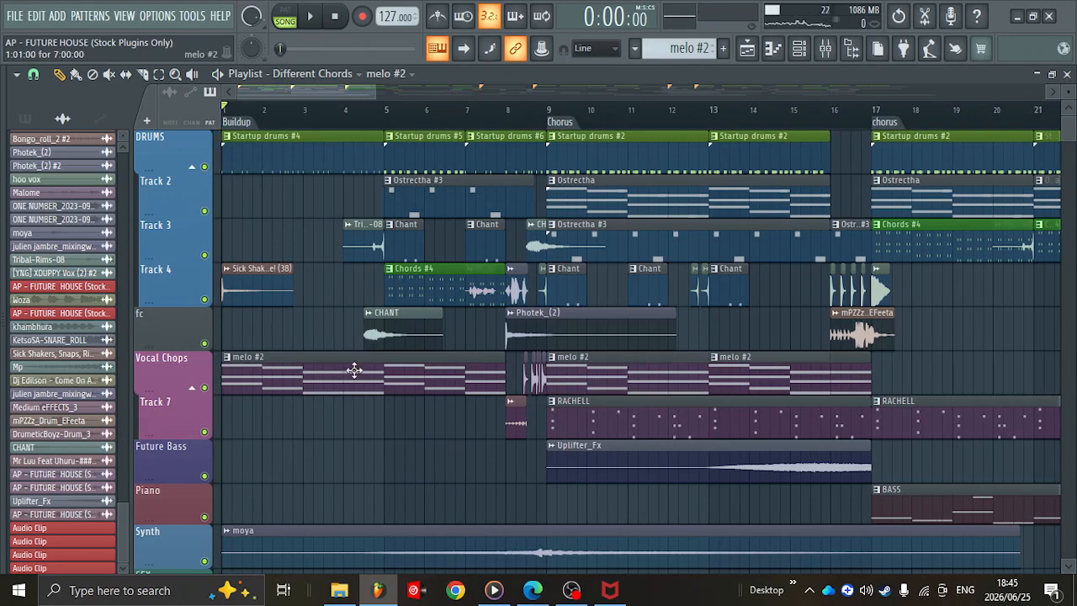
- Select the Chords #4 clip at bar 5 of Track 4 and play that pattern on its own in pattern mode
scroll(290, 404, "up", 1)
scroll(291, 404, "down", 1)
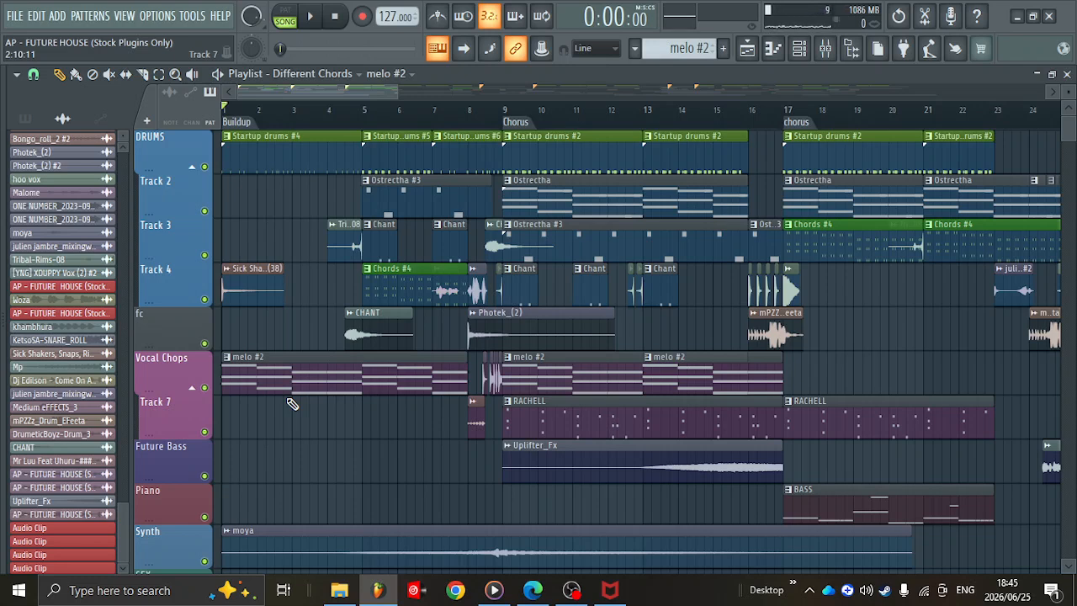
scroll(291, 403, "down", 4)
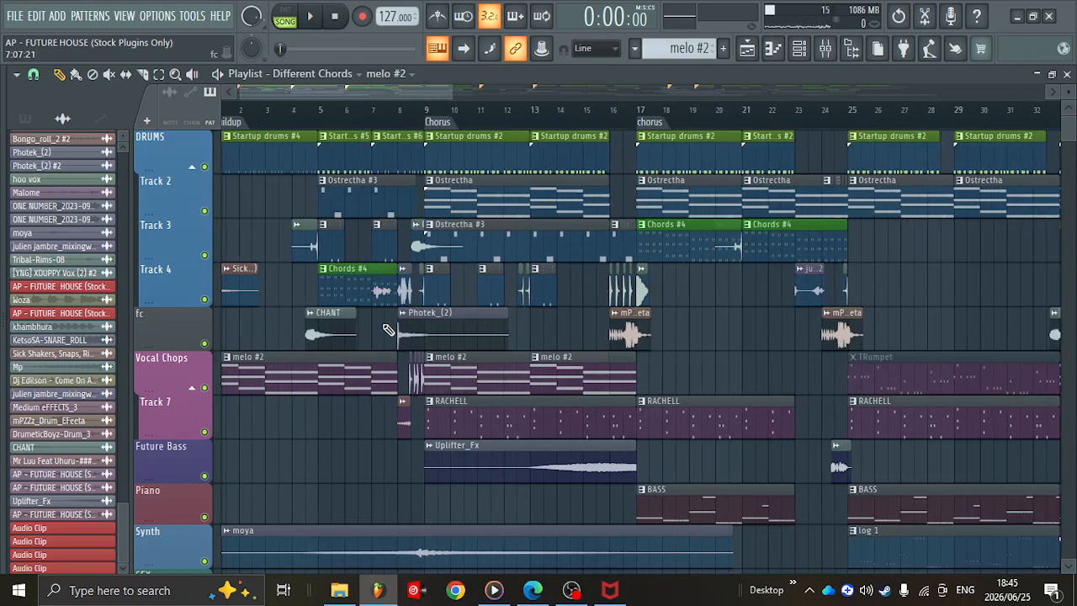
scroll(387, 330, "up", 3)
left_click(341, 294)
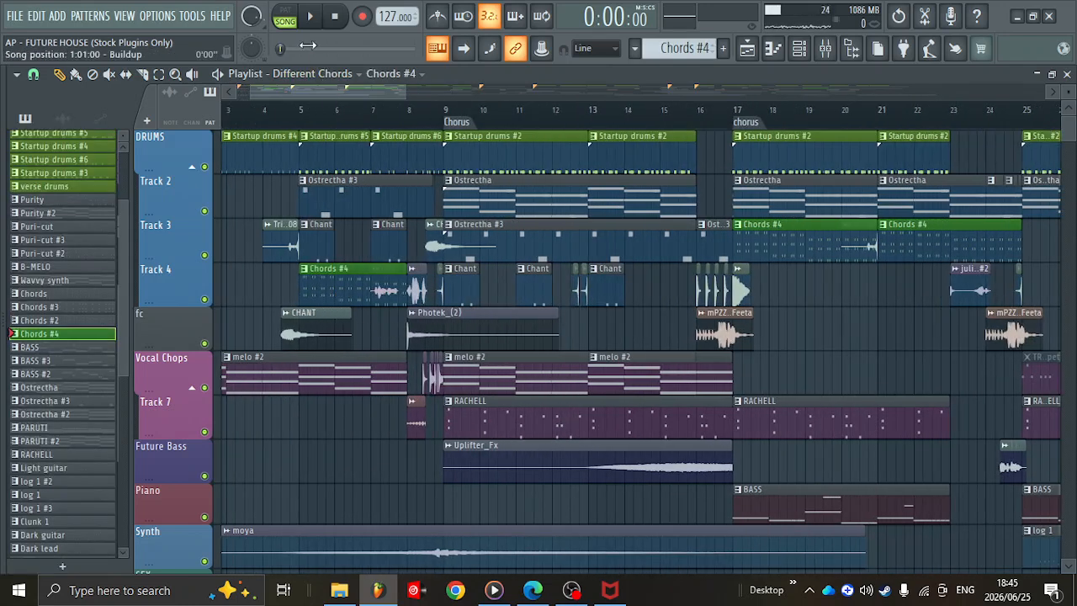
key("space")
key("Page_Up")
key("Page_Up")
key("Page_Up")
key("Page_Up")
key("Page_Up")
key("Page_Up")
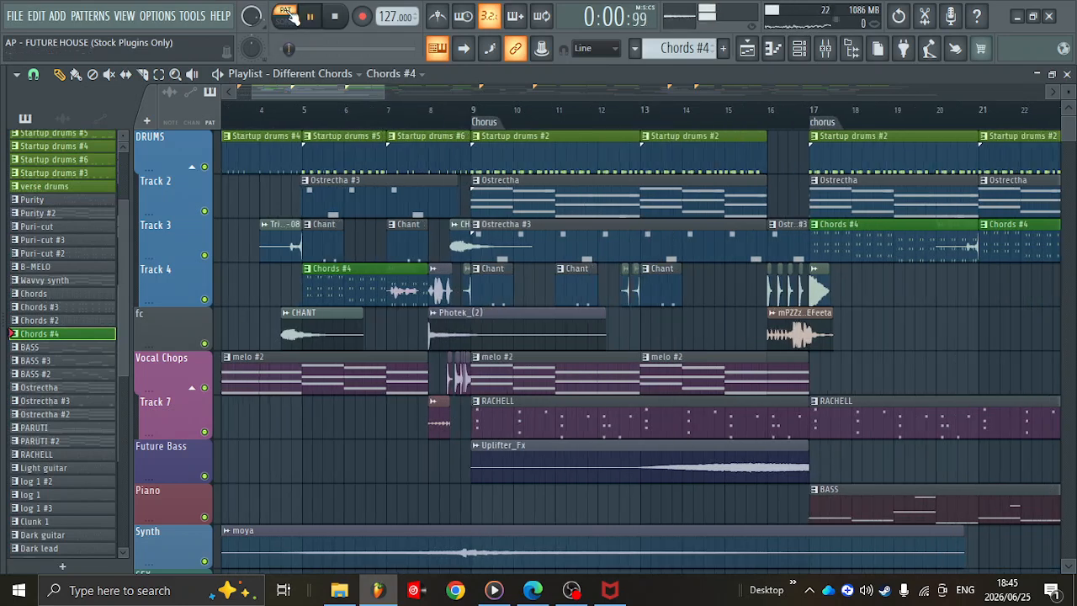
key("Page_Up")
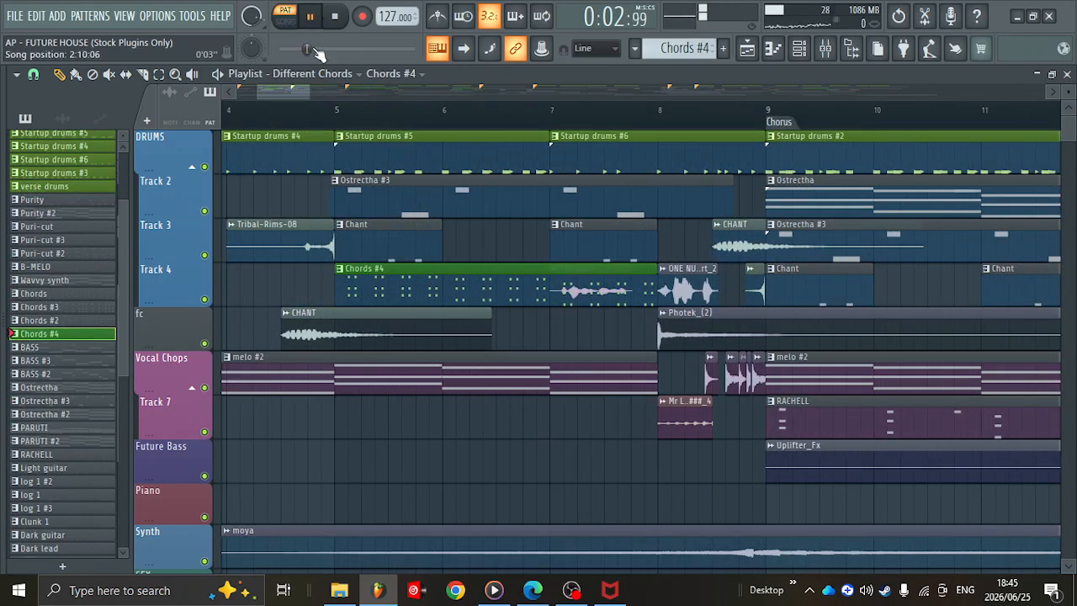
left_click_drag(293, 92, 280, 92)
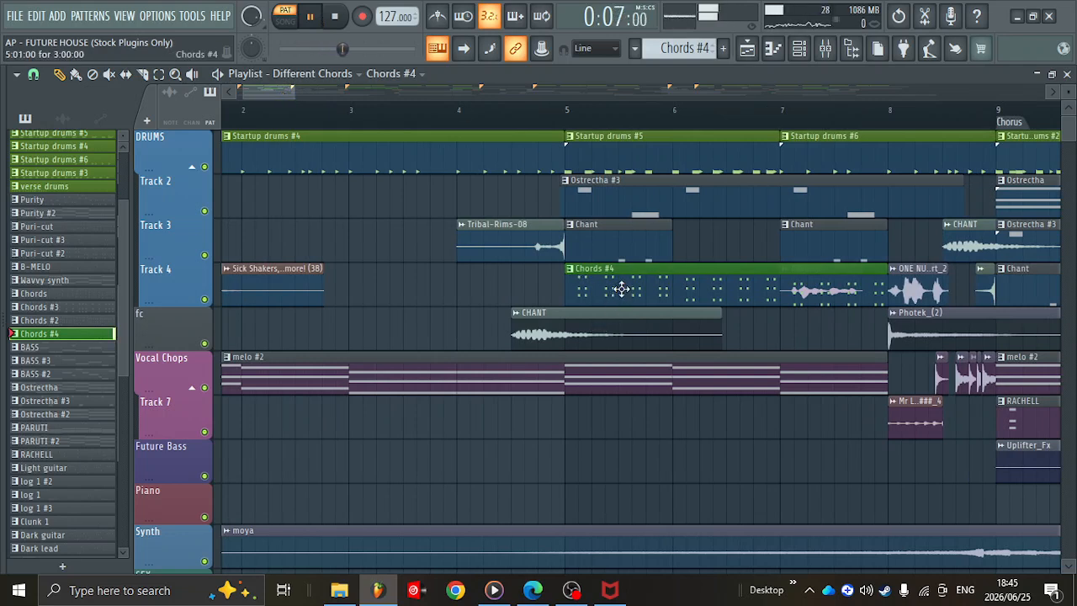
key("space")
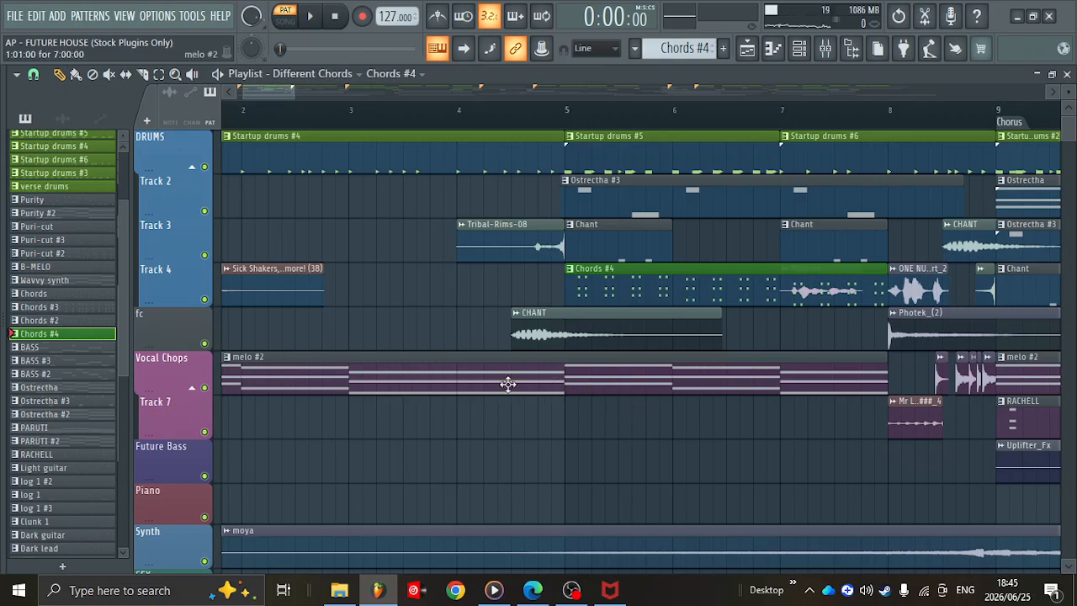
- Compare the melo #2 chords with the rhythmic Chords #4 notes by opening each clip in the piano roll
double_click(366, 386)
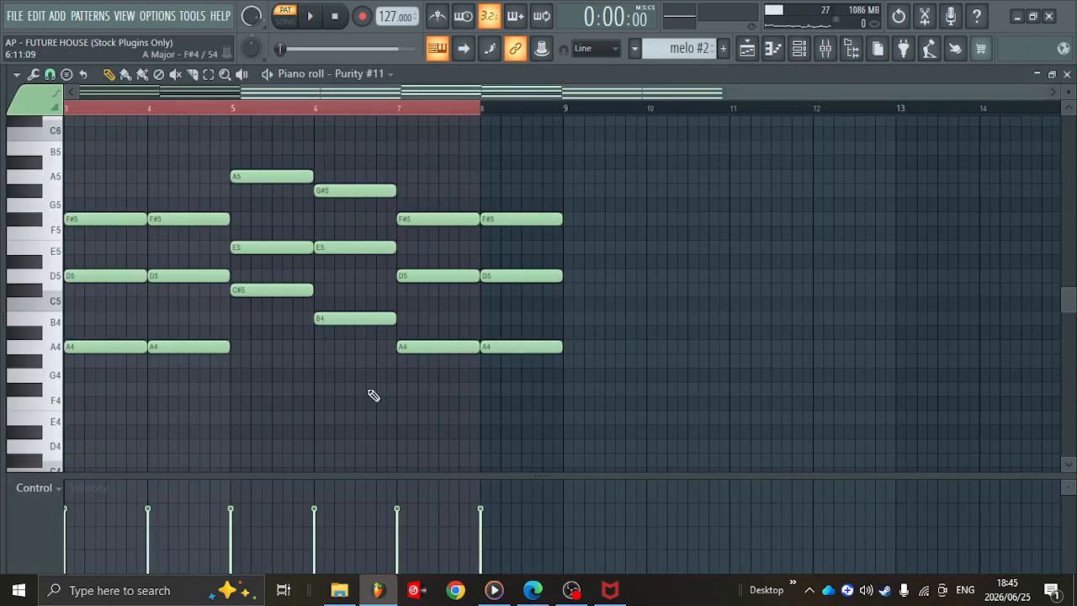
key("Escape")
double_click(673, 278)
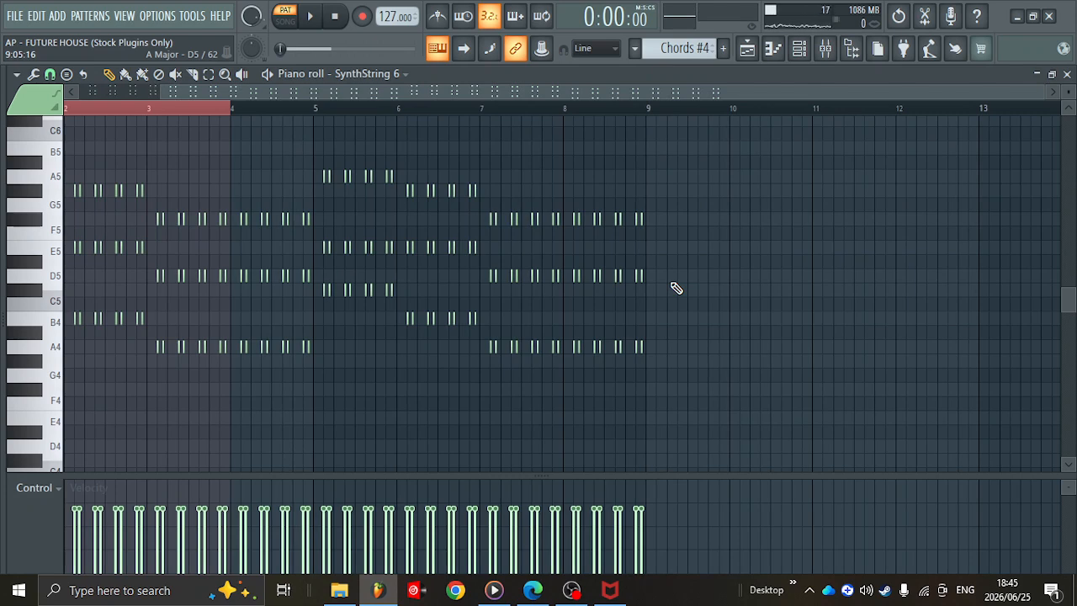
- Copy the held Purity #11 chords from the melo #2 pattern, and switch back to the Chords #4 pattern
key("Escape")
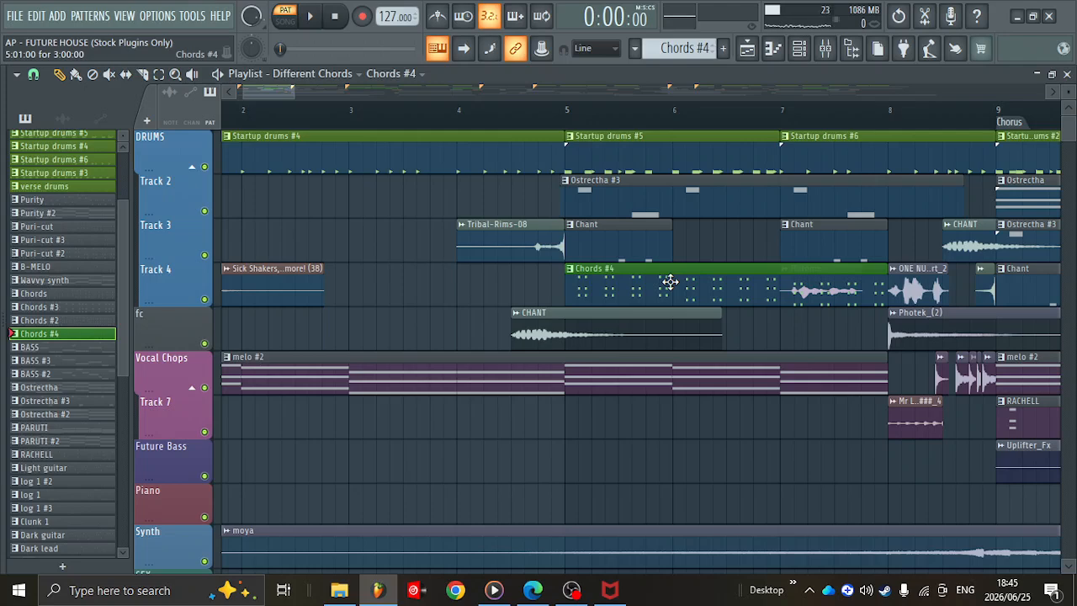
left_click(617, 387)
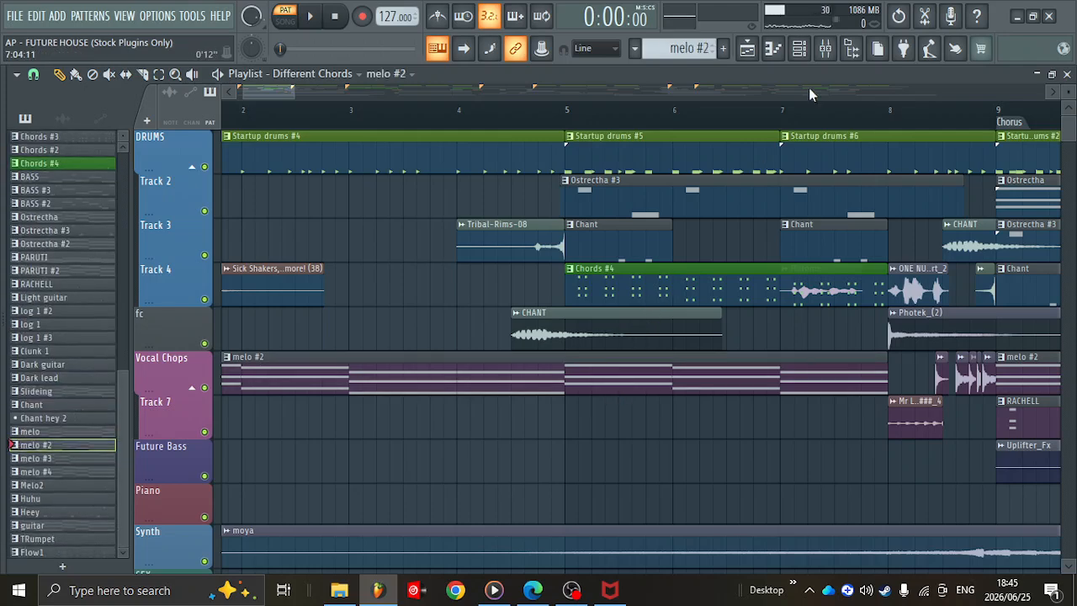
left_click(806, 59)
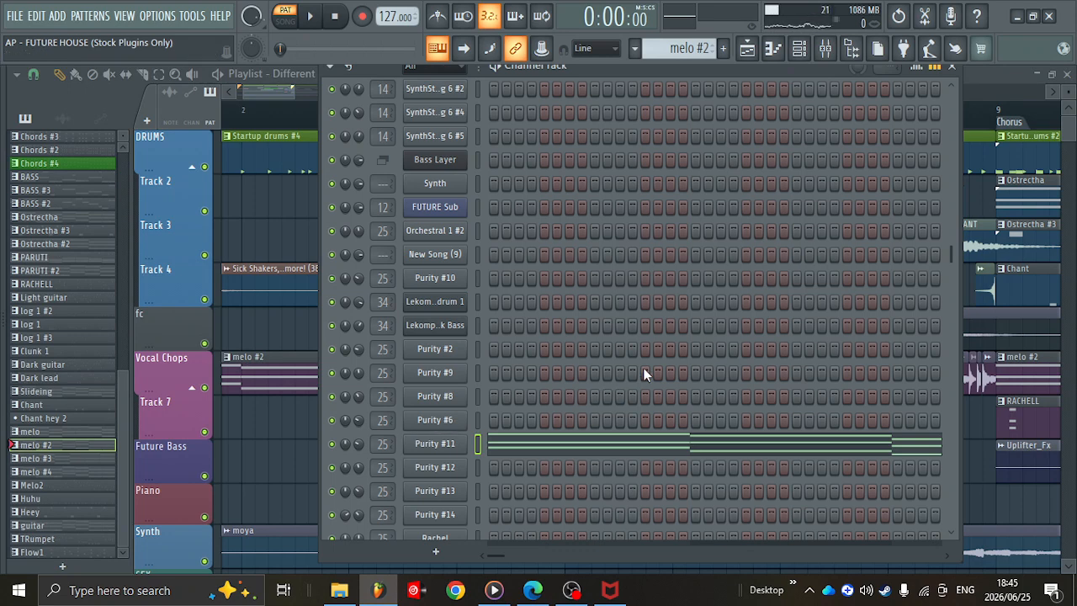
key("F6")
left_click(667, 278)
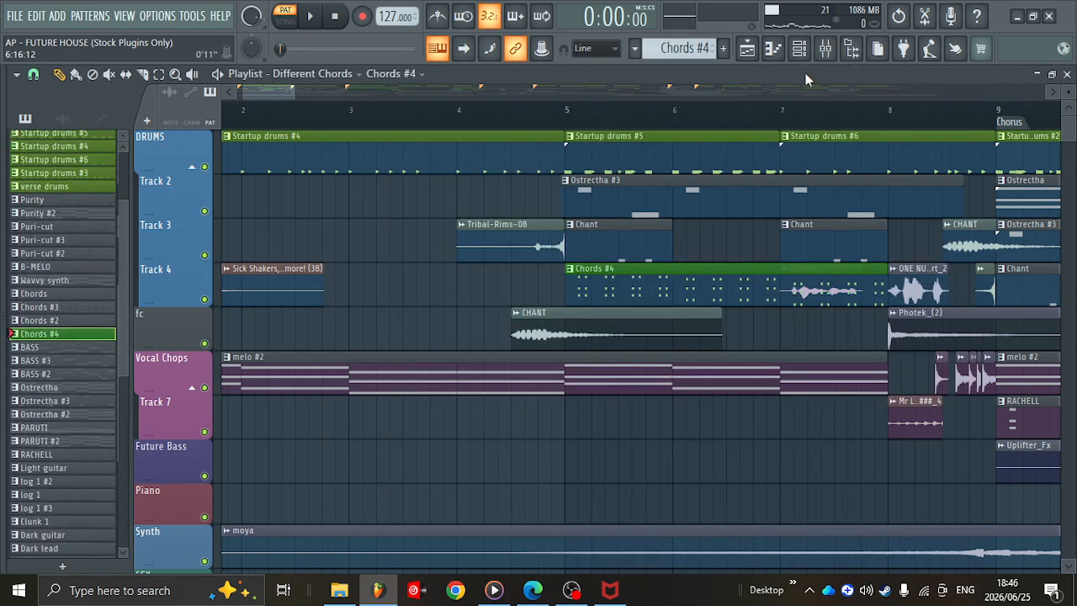
- Find SynthString 6 in the channel rack and check its Purity preset, Cheese 1 in the Fast Synth category
key("F6")
scroll(500, 270, "down", 15)
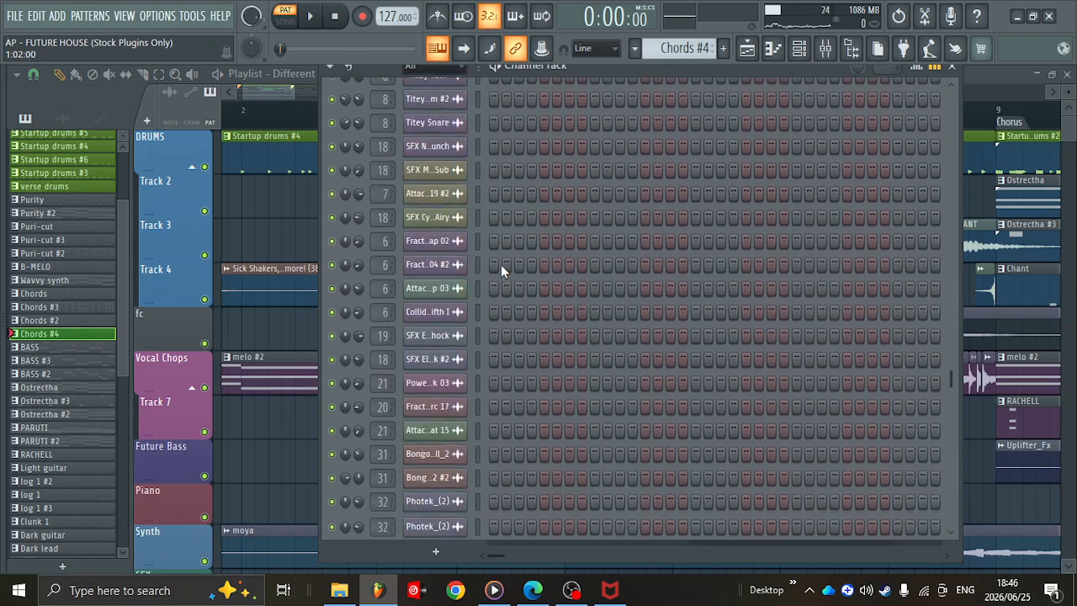
scroll(500, 270, "up", 10)
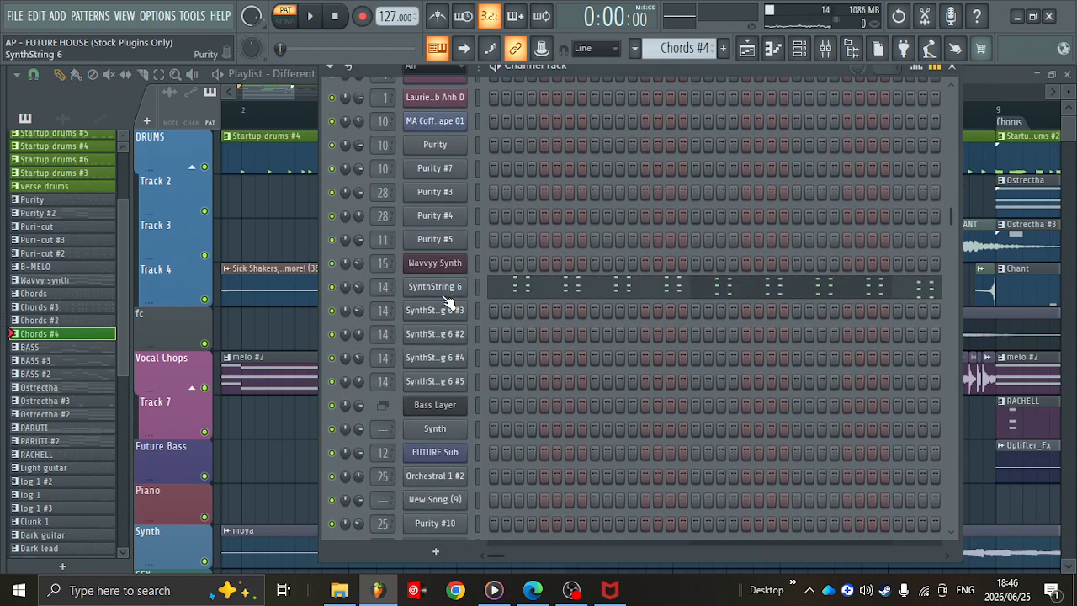
left_click(443, 295)
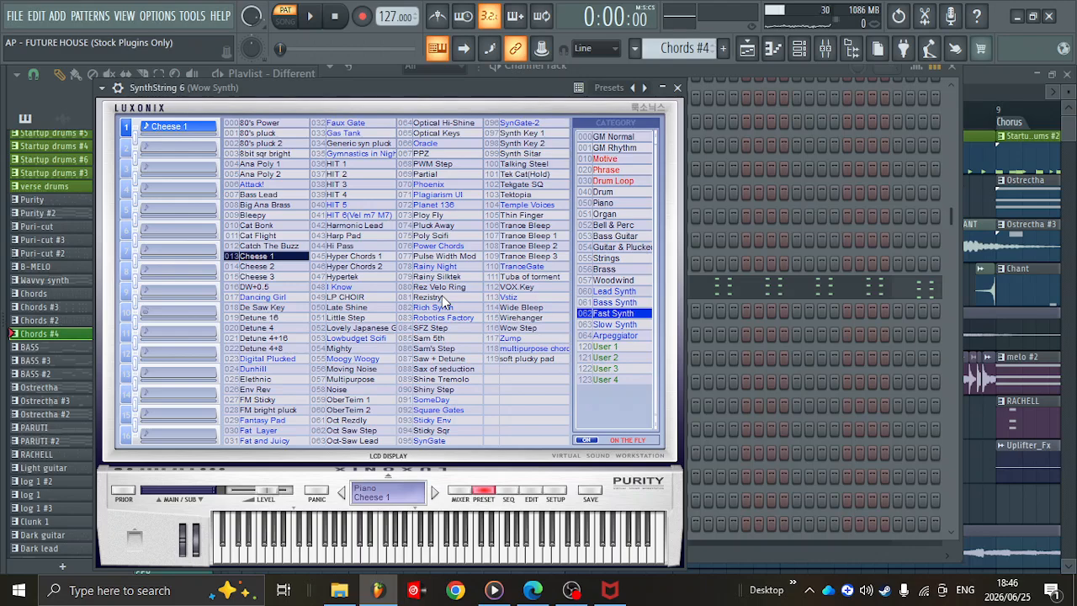
left_click_drag(507, 102, 571, 106)
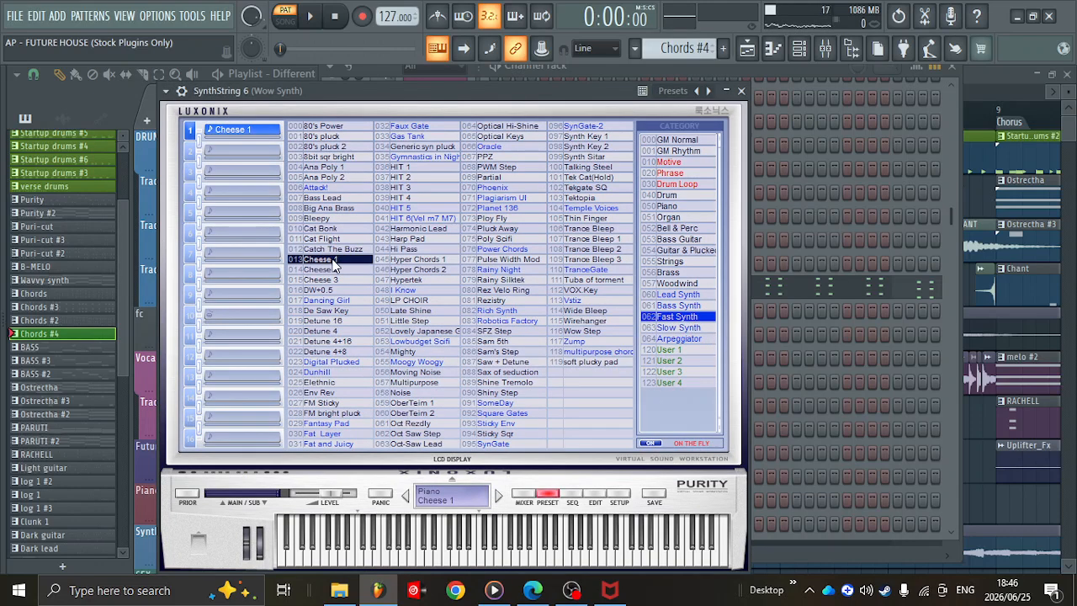
key("Escape")
- Clone the SynthString 6 channel, close the clone's plugin window, and reselect the original channel
left_click(436, 291)
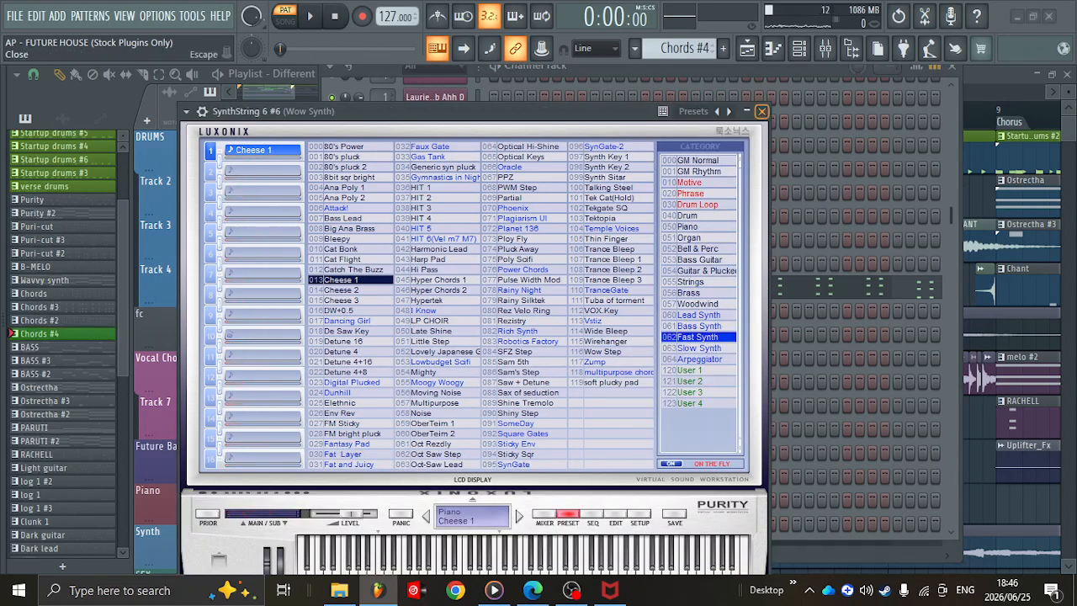
left_click(761, 111)
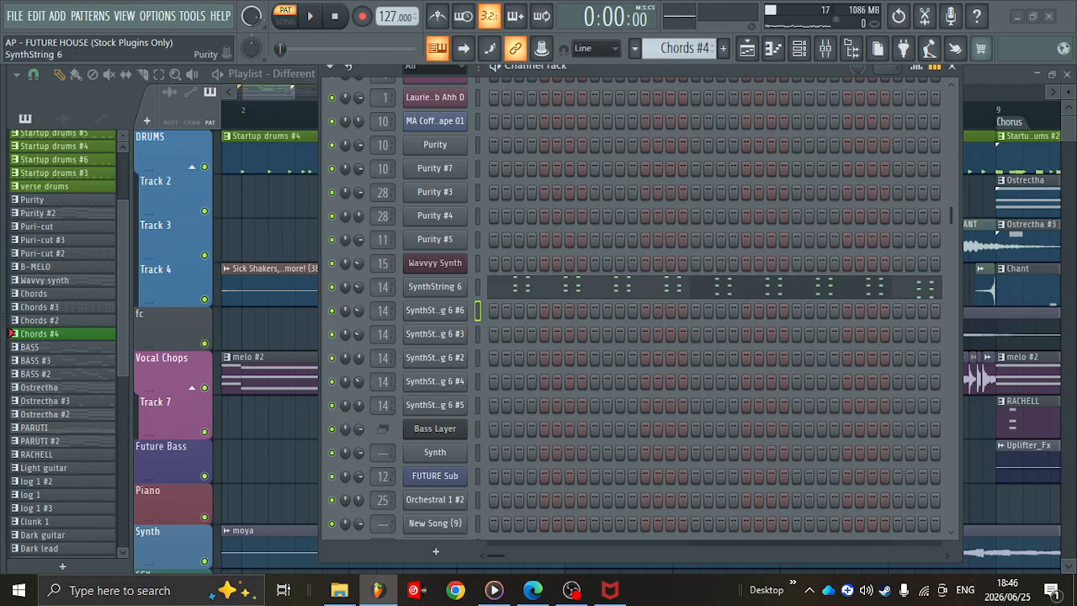
left_click(436, 286)
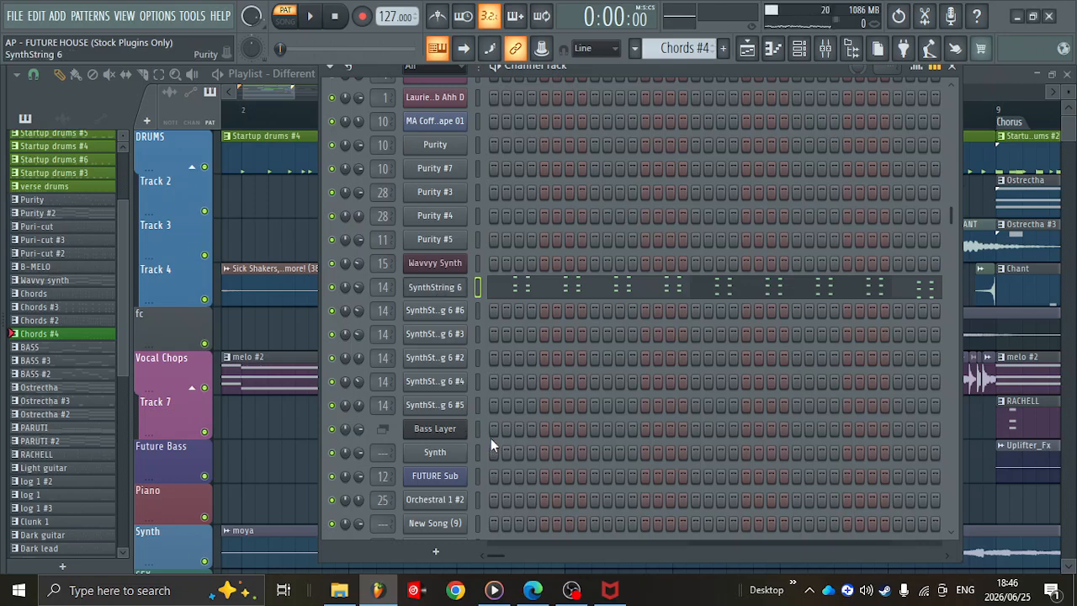
- Mute SynthString 6 and paste the copied held chords into its clone, SynthString 6 #6
left_click(333, 287)
left_click(437, 312)
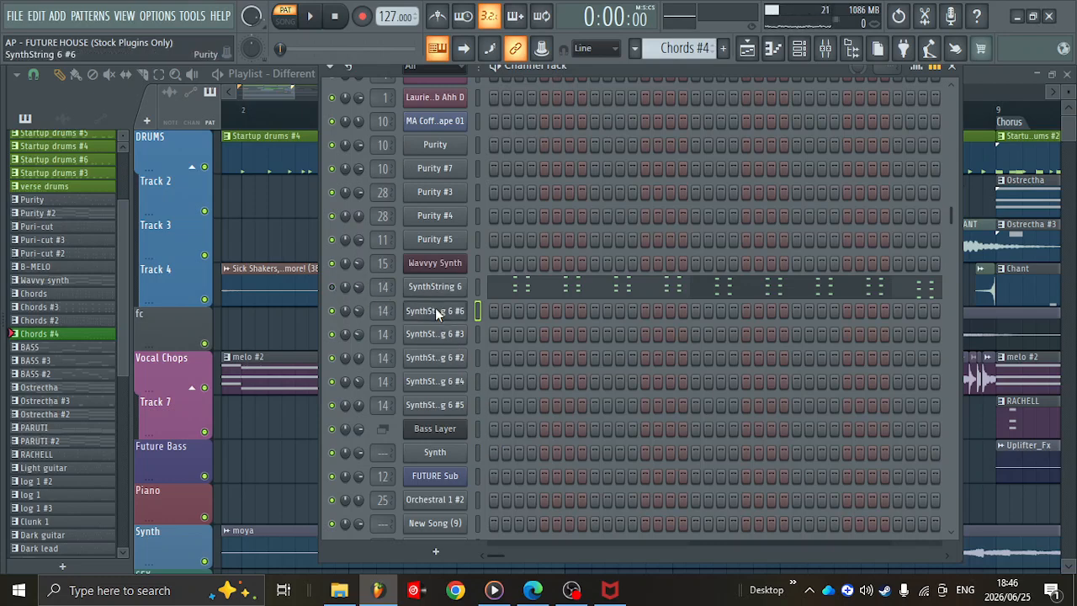
key("ctrl+v")
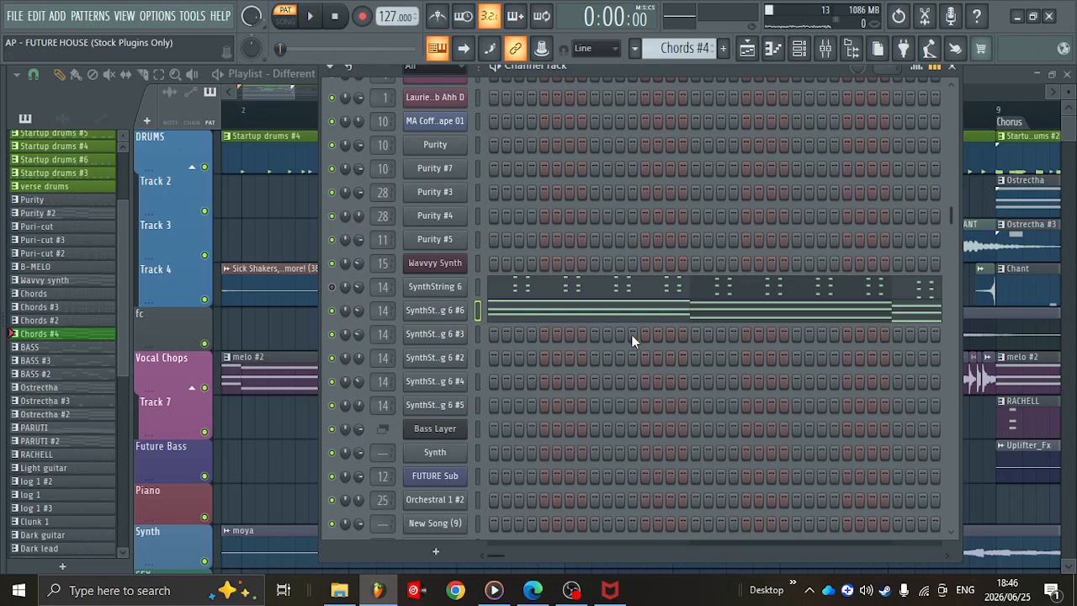
- Open the clone's held chords in the piano roll and play them
left_click(533, 318)
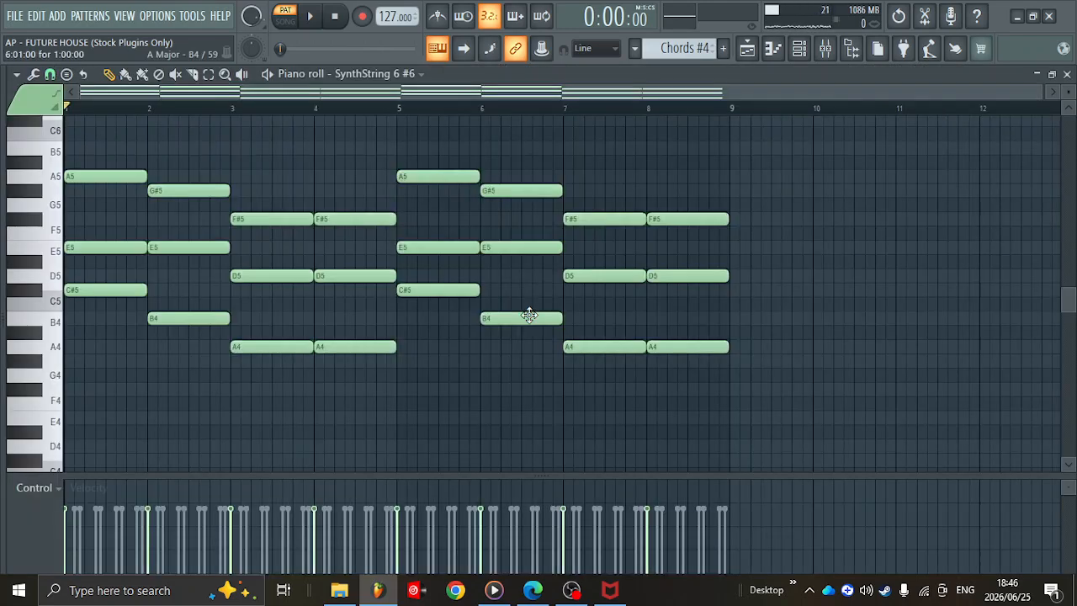
key("space")
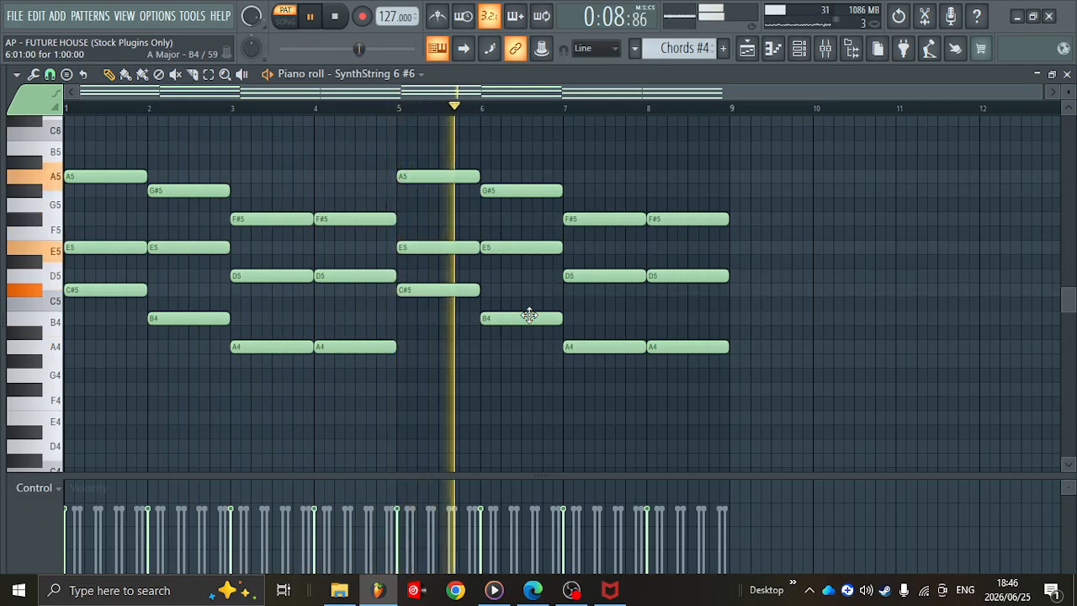
key("space")
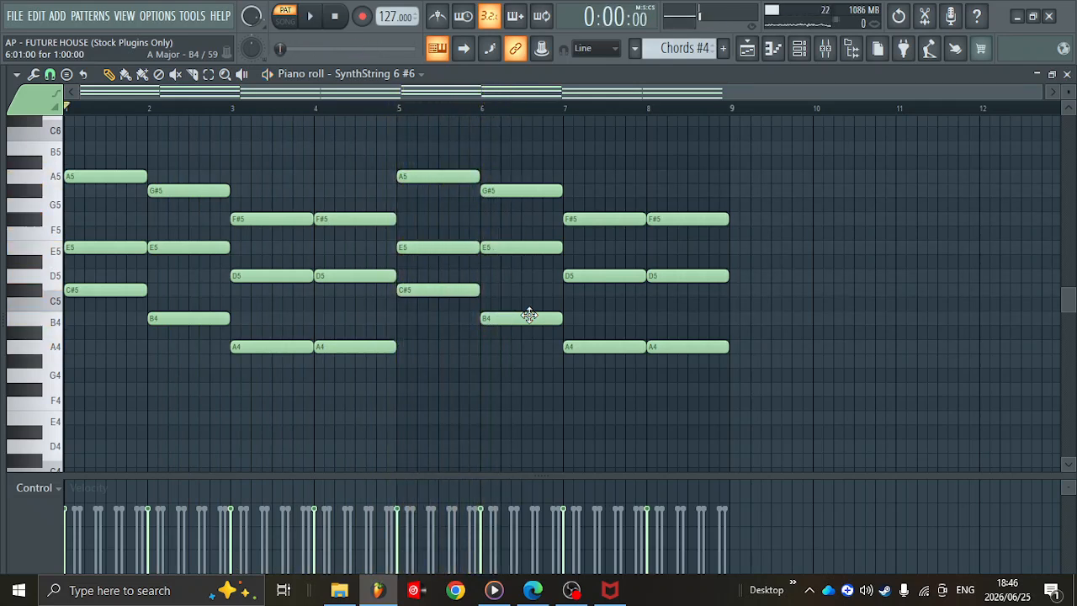
- Play the original SynthString 6 channel instead of the clone, and examine its rhythmic chords in the piano roll from bar 1
key("F7")
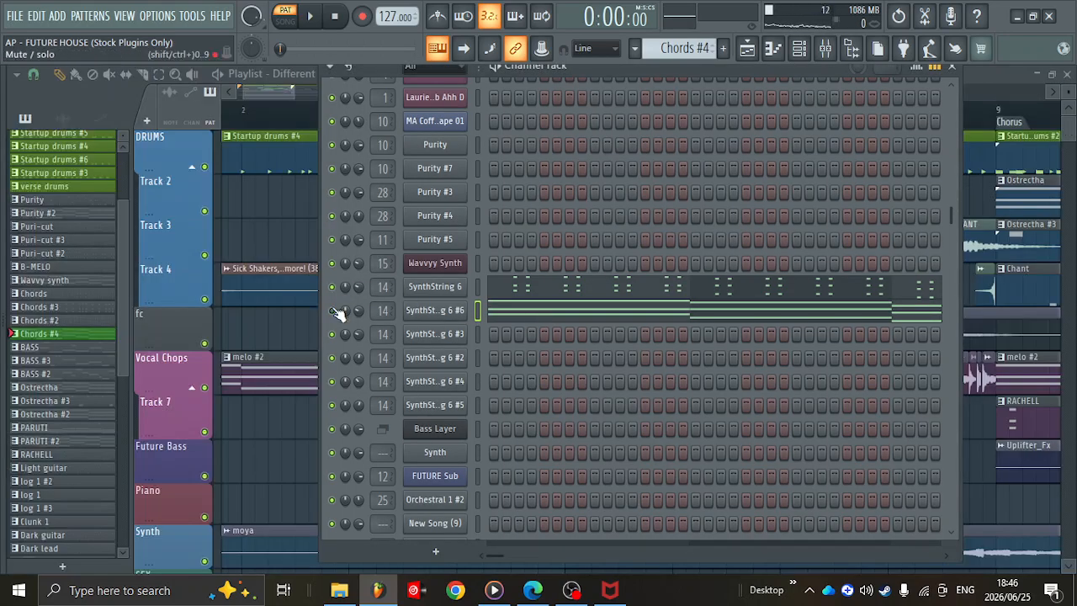
key("space")
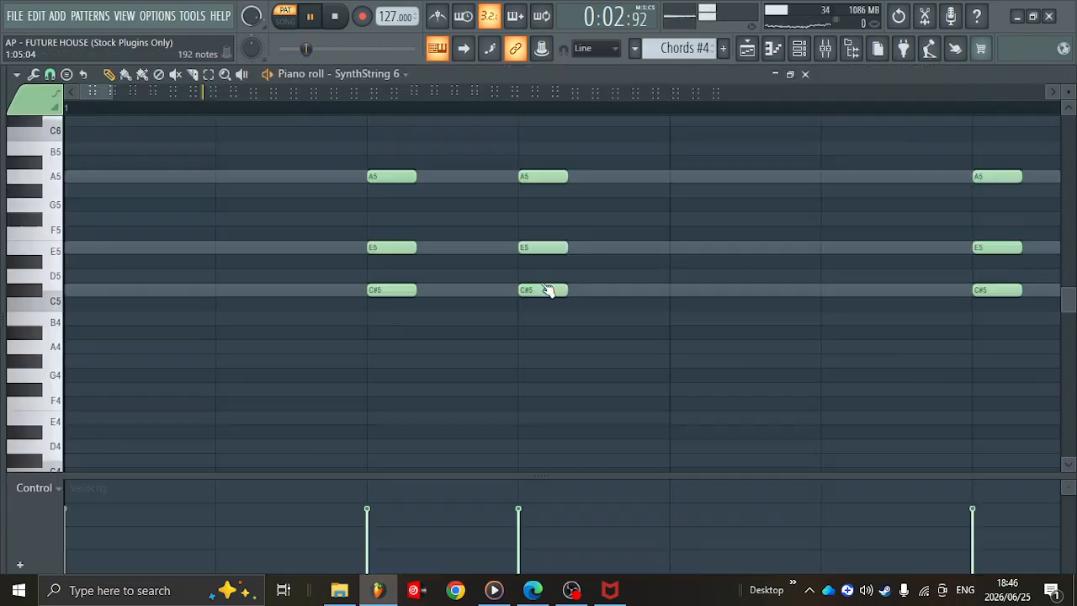
left_click(547, 288)
scroll(263, 217, "up", 4)
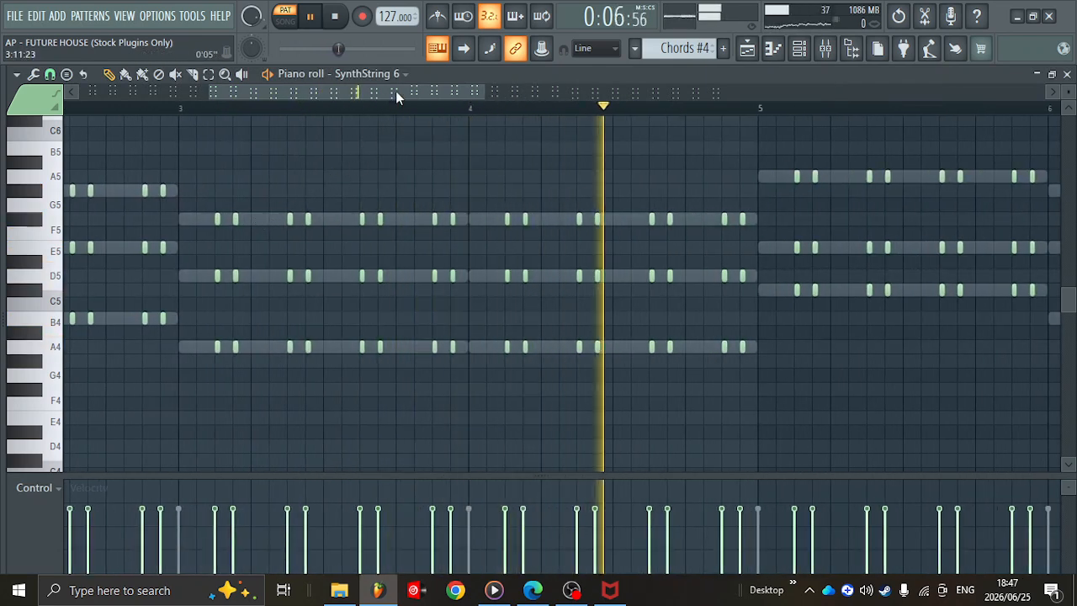
left_click_drag(395, 91, 249, 99)
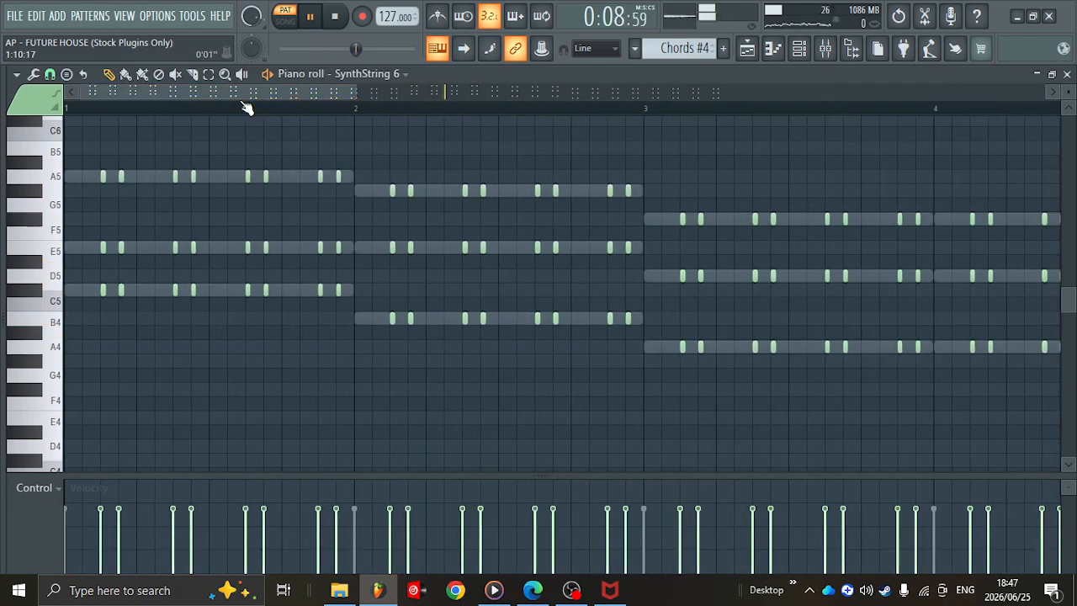
key("space")
key("Escape")
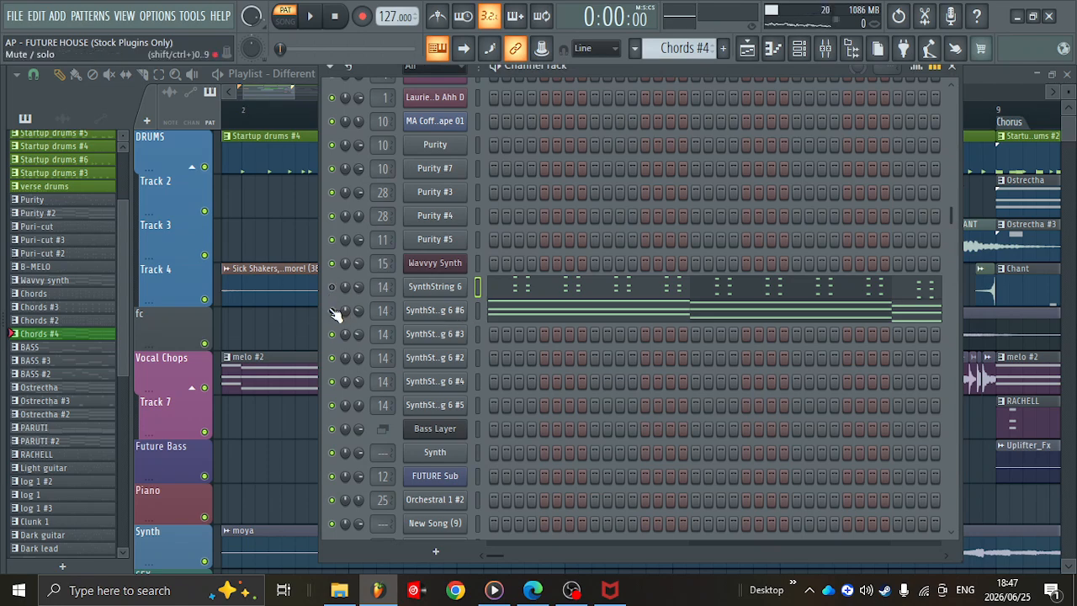
- Select all the held chords of SynthString 6 #6 in the piano roll and shorten them to two steps each
left_click(510, 315)
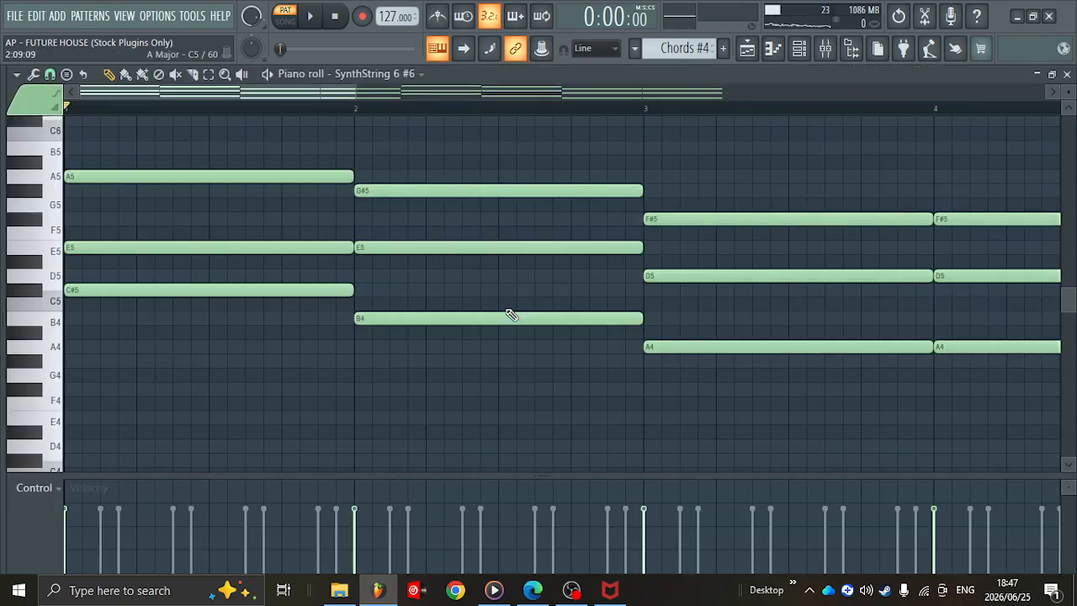
scroll(510, 314, "down", 5)
scroll(511, 314, "down", 1)
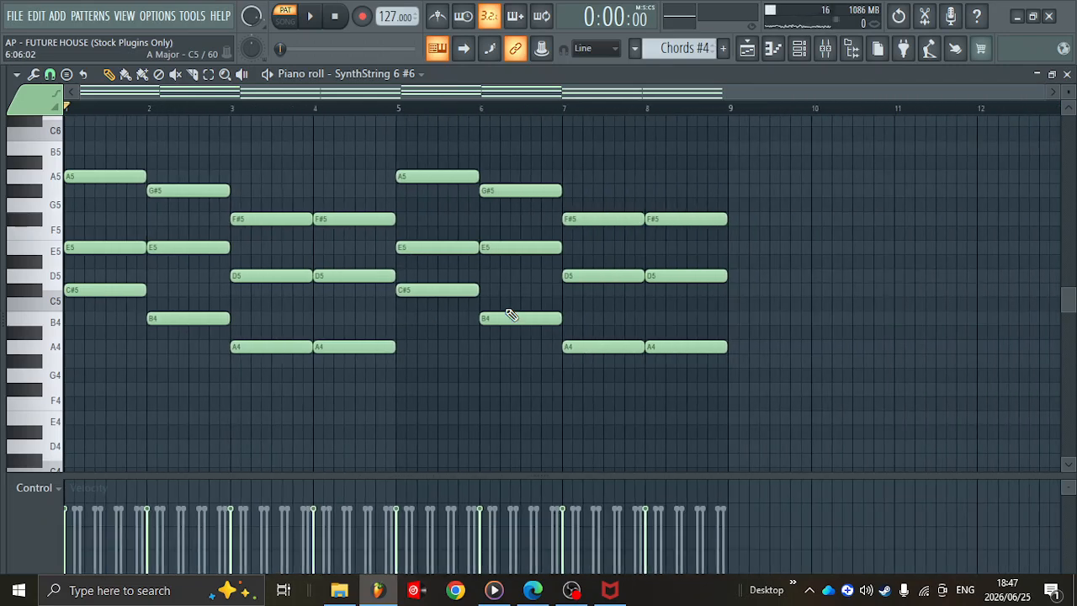
key("ctrl+a")
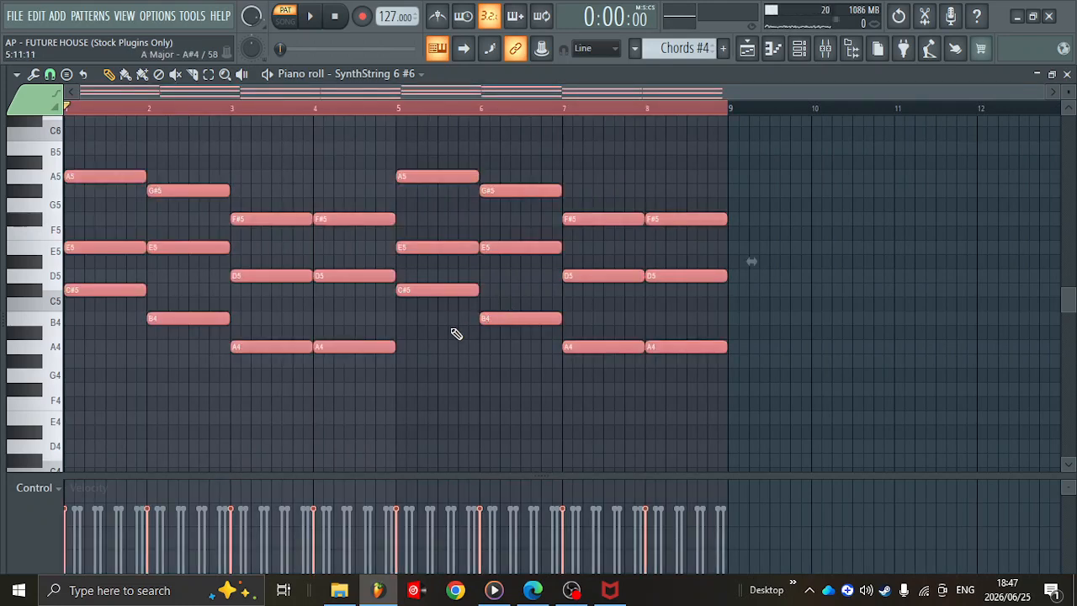
left_click_drag(395, 348, 308, 351)
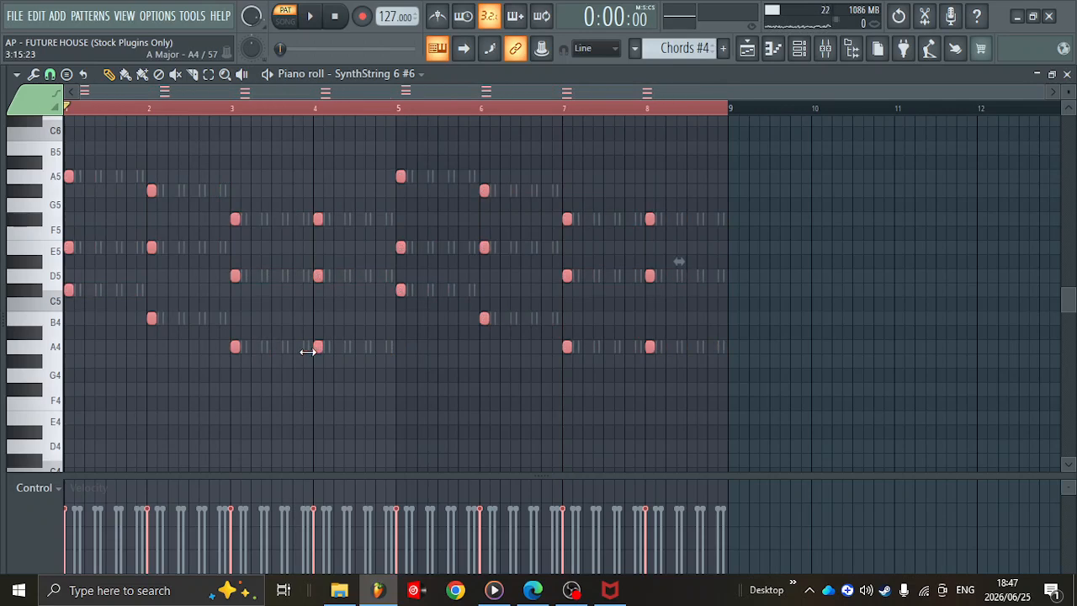
- Shorten all the selected chord notes further, to one step each
scroll(309, 356, "up", 6)
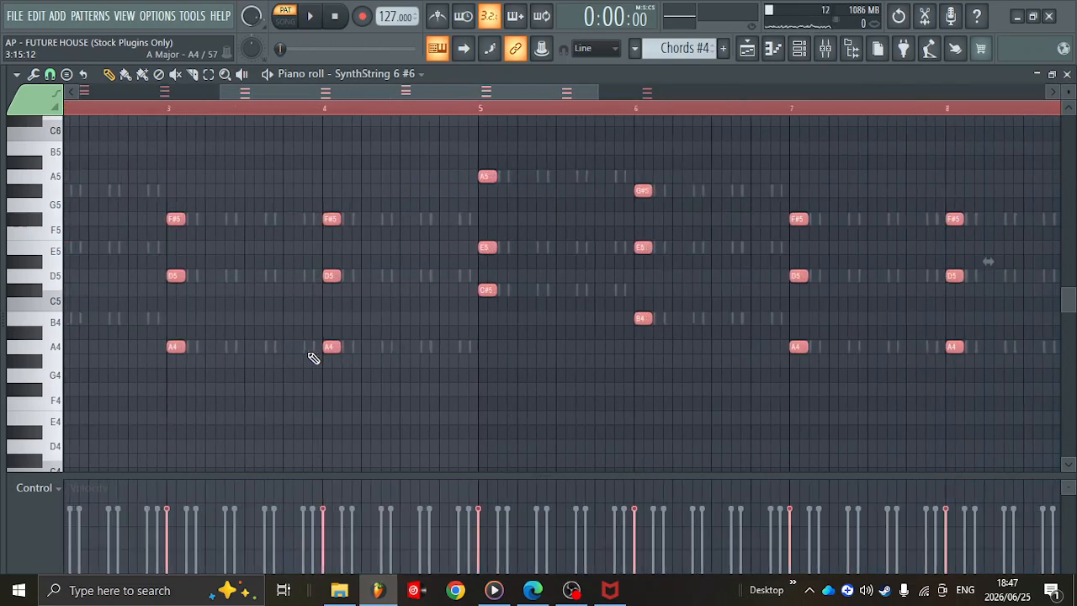
left_click_drag(441, 90, 240, 134)
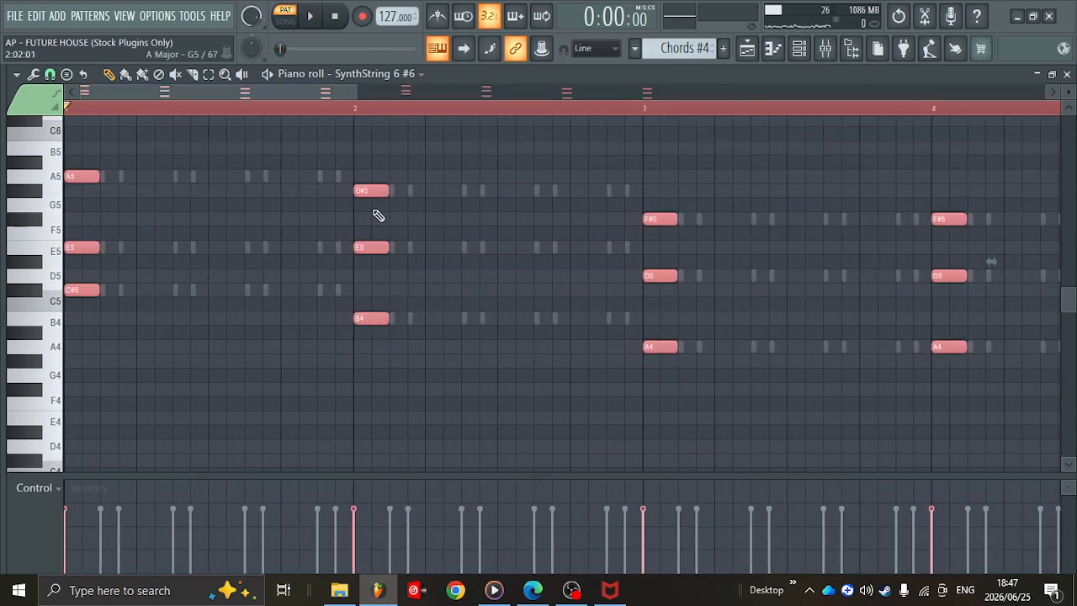
left_click_drag(388, 190, 300, 188)
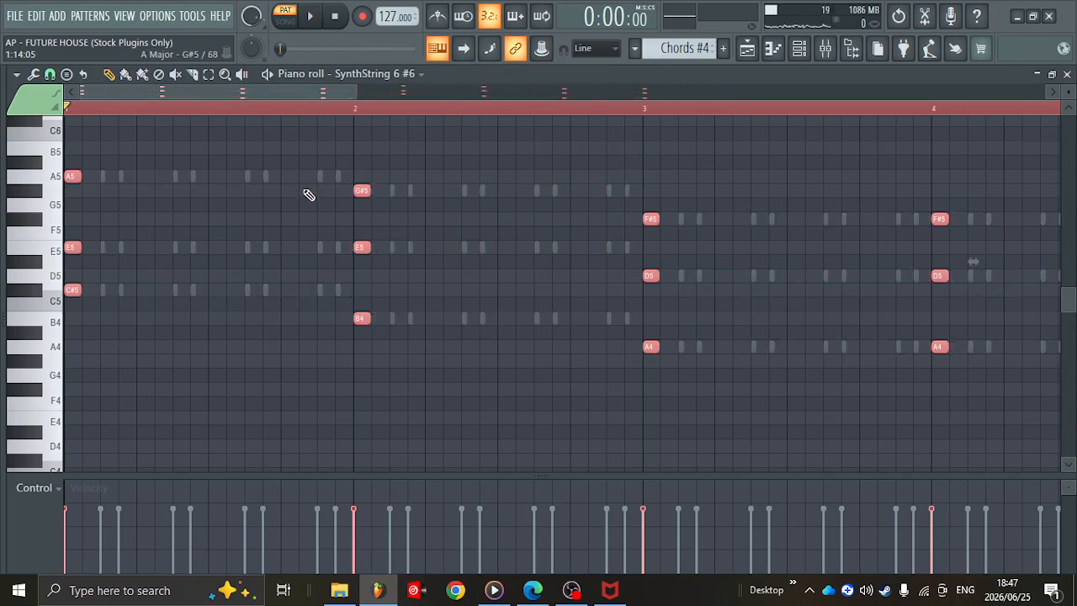
- Move all the selected chords two steps later so they start on each bar's third step, and play them
left_click_drag(357, 190, 327, 199)
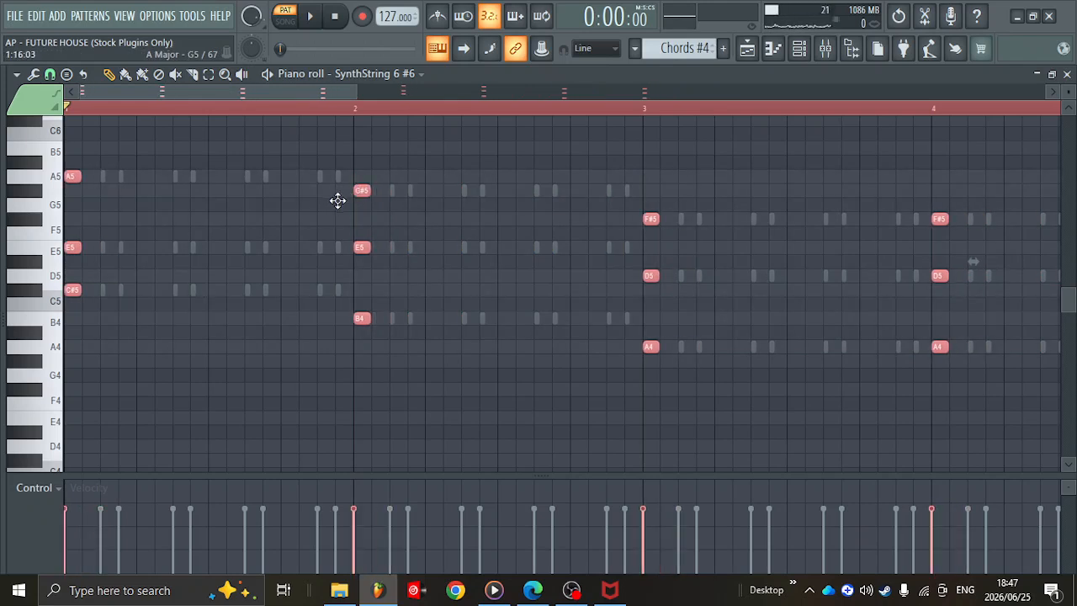
left_click_drag(72, 176, 104, 178)
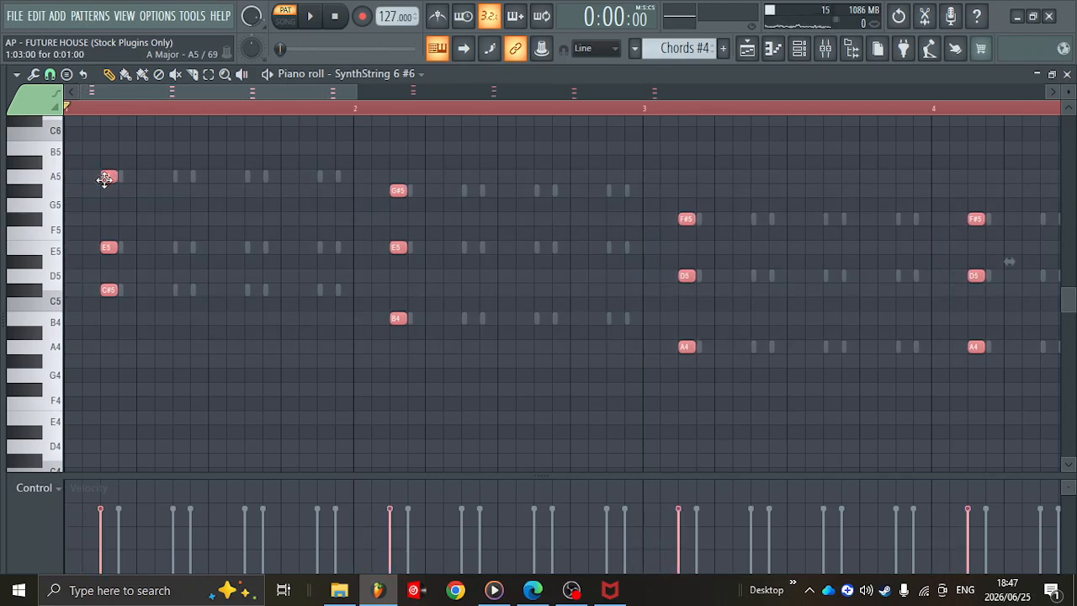
key("space")
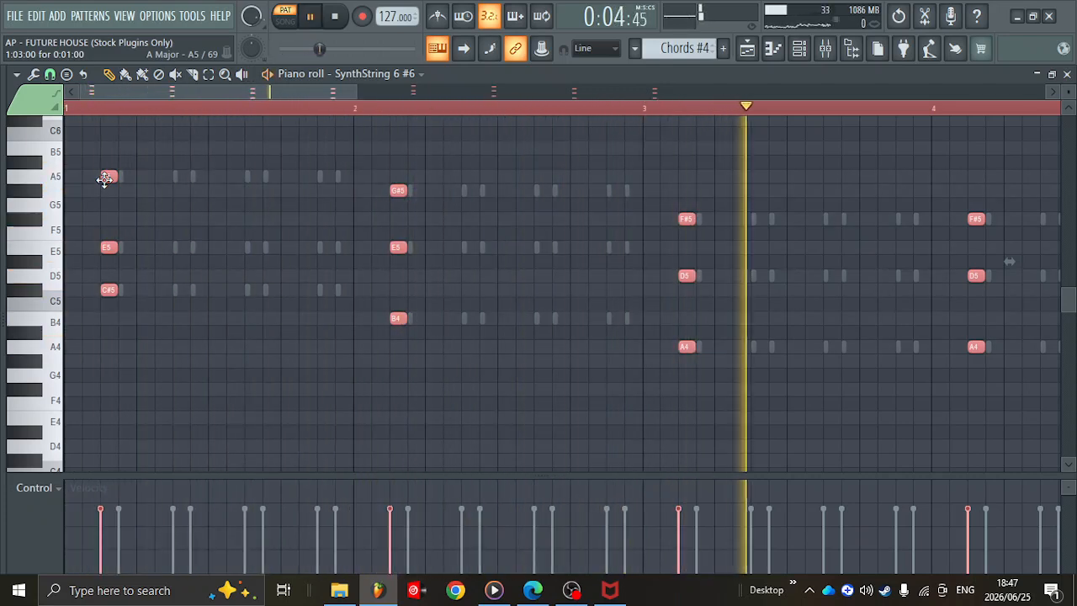
- Play the arrangement in song mode to hear the chords with the drums, and stop playback back in the piano roll
left_click(285, 15)
left_click(748, 50)
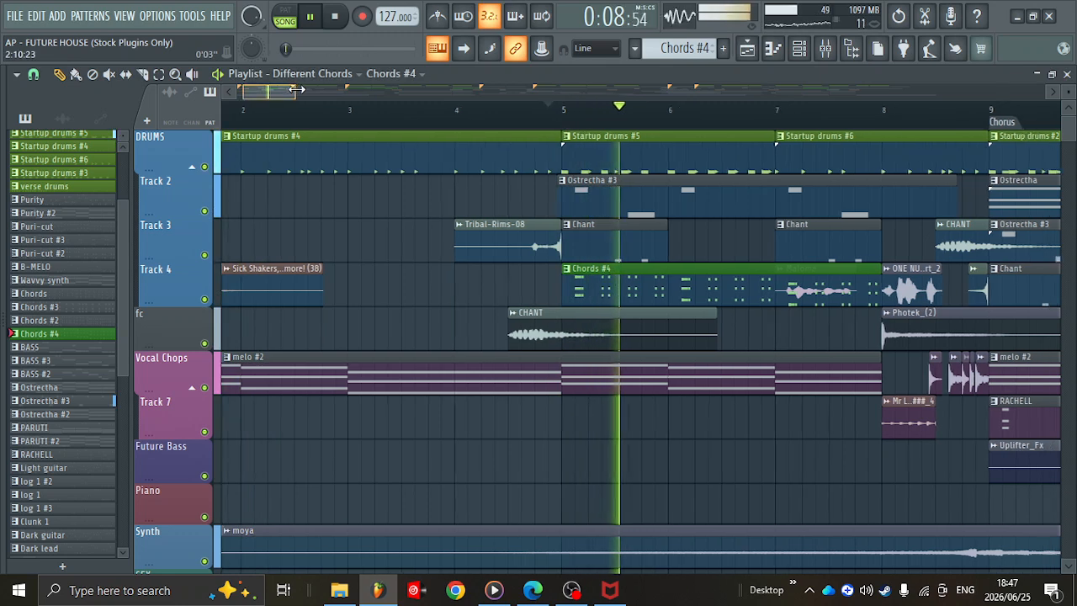
left_click_drag(293, 91, 307, 90)
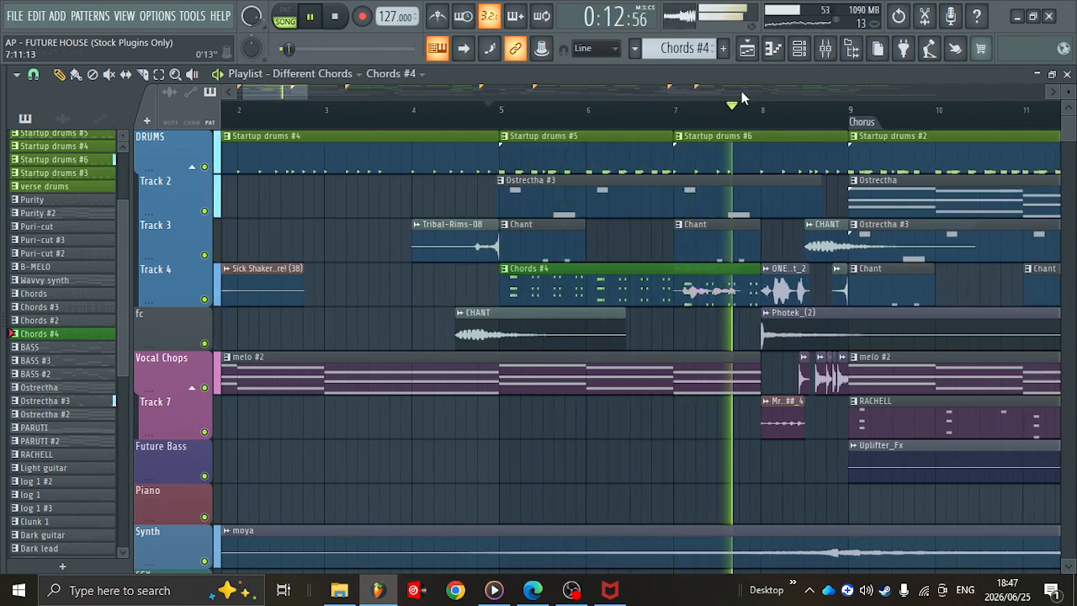
left_click(772, 48)
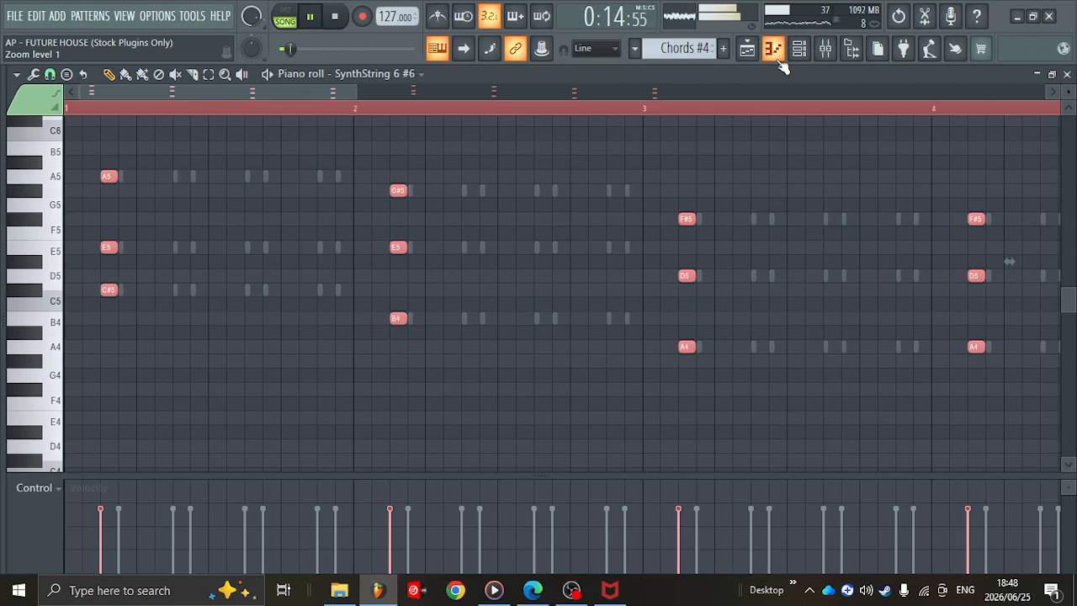
key("space")
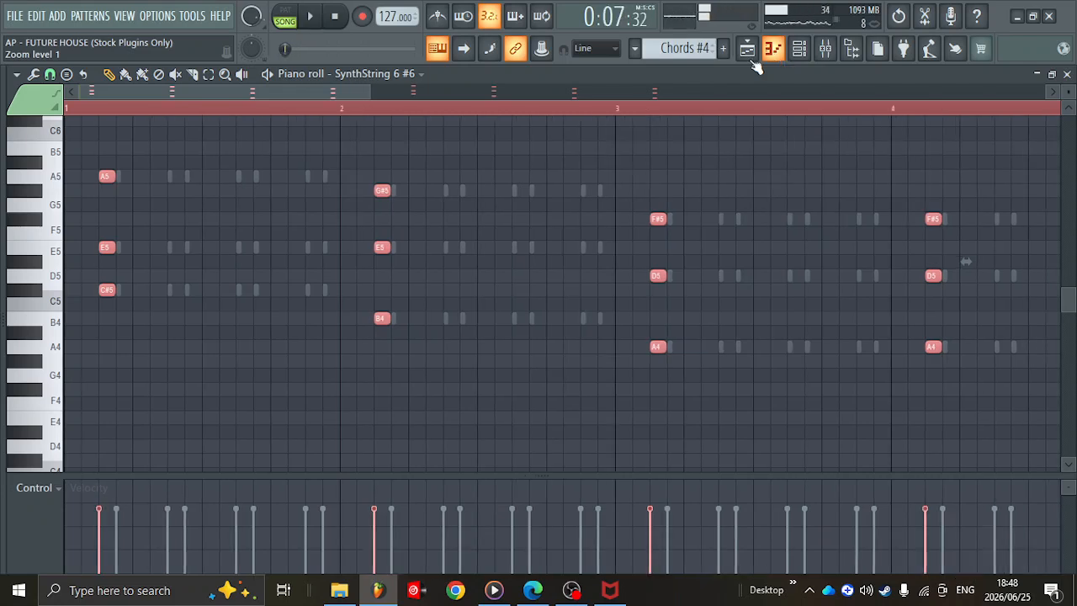
- Switch to pattern mode, duplicate all the chords one step later so each also falls on its bar's fourth step, and play them
left_click(286, 16)
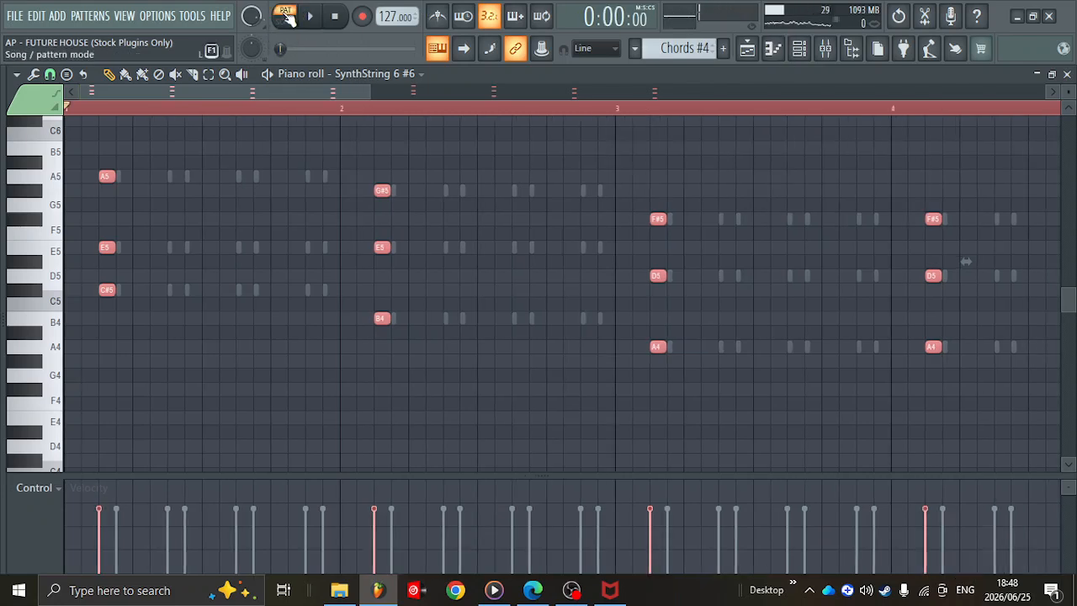
key("Page_Up")
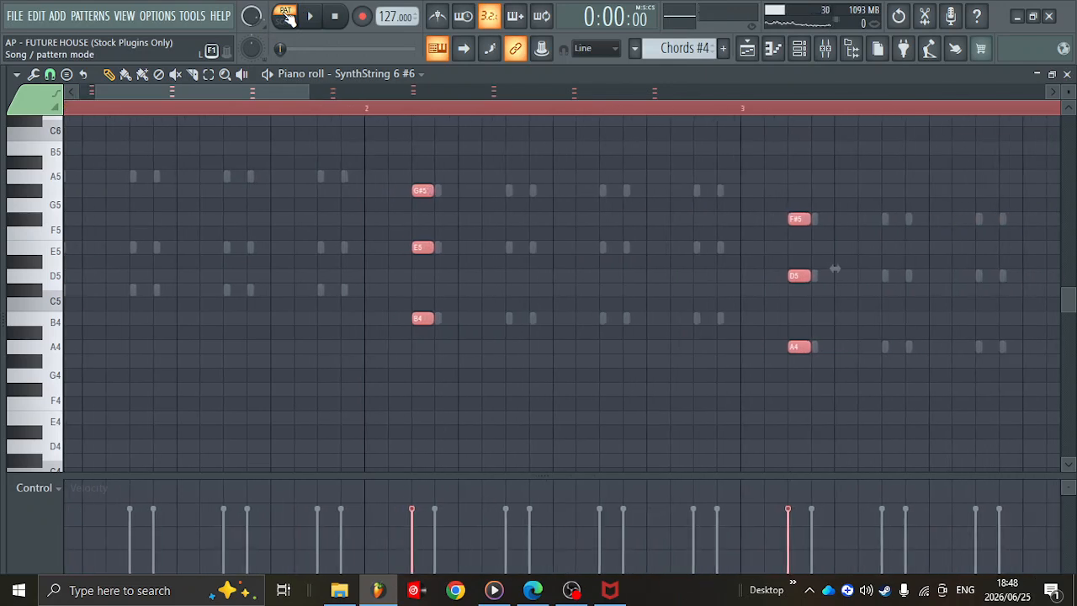
left_click_drag(276, 96, 186, 110)
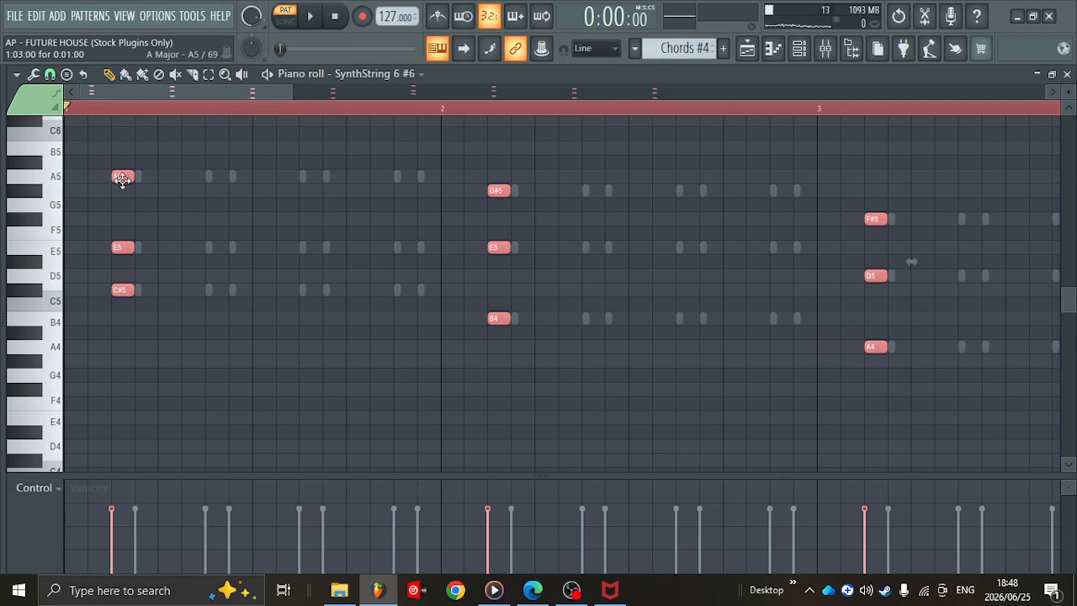
left_click(181, 179)
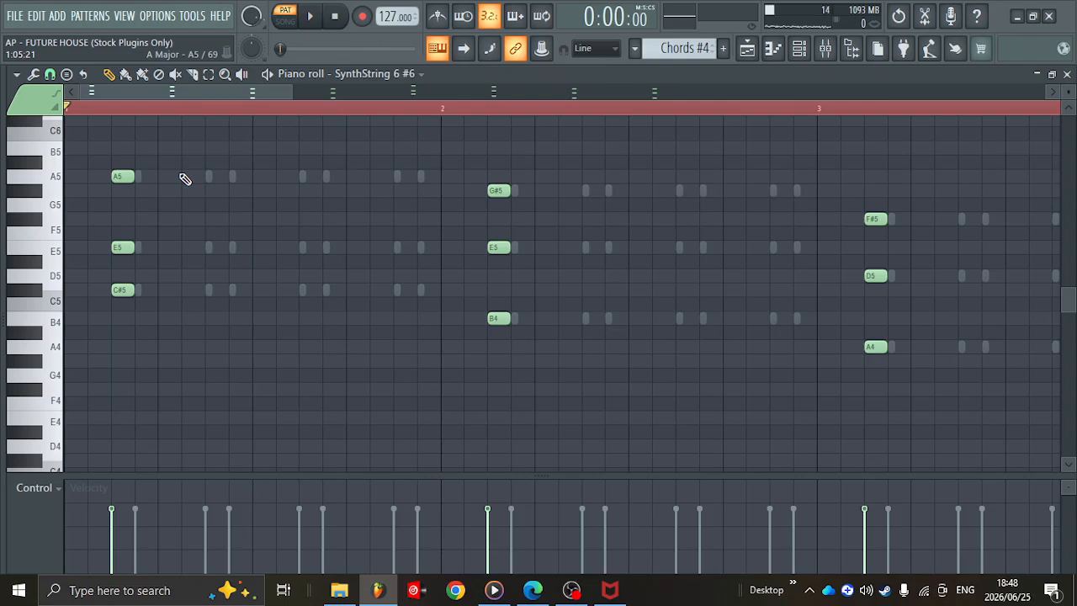
key("ctrl+a")
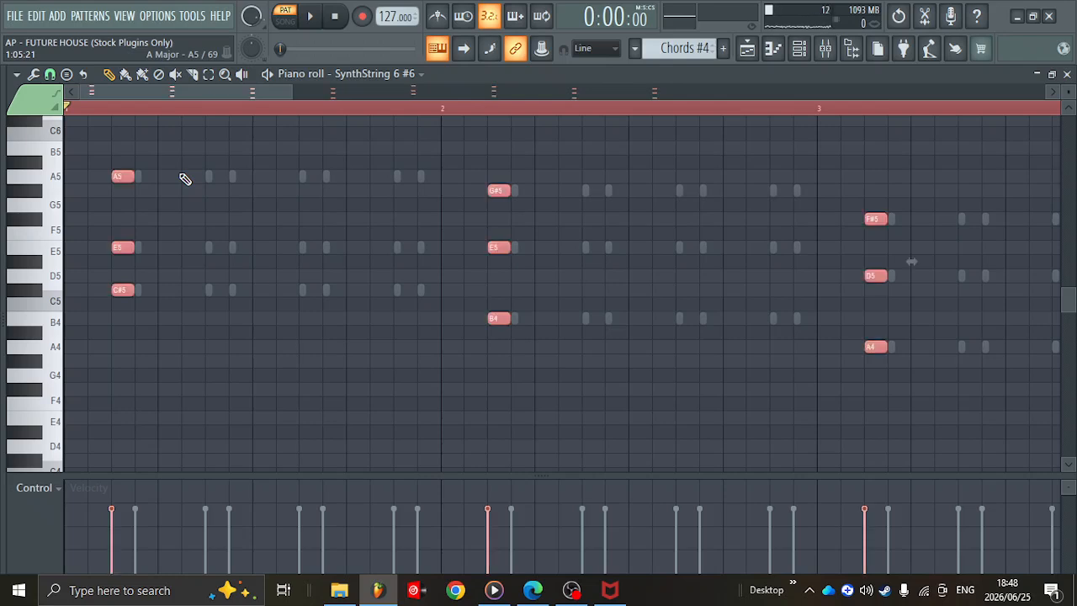
scroll(185, 178, "up", 1, "ctrl")
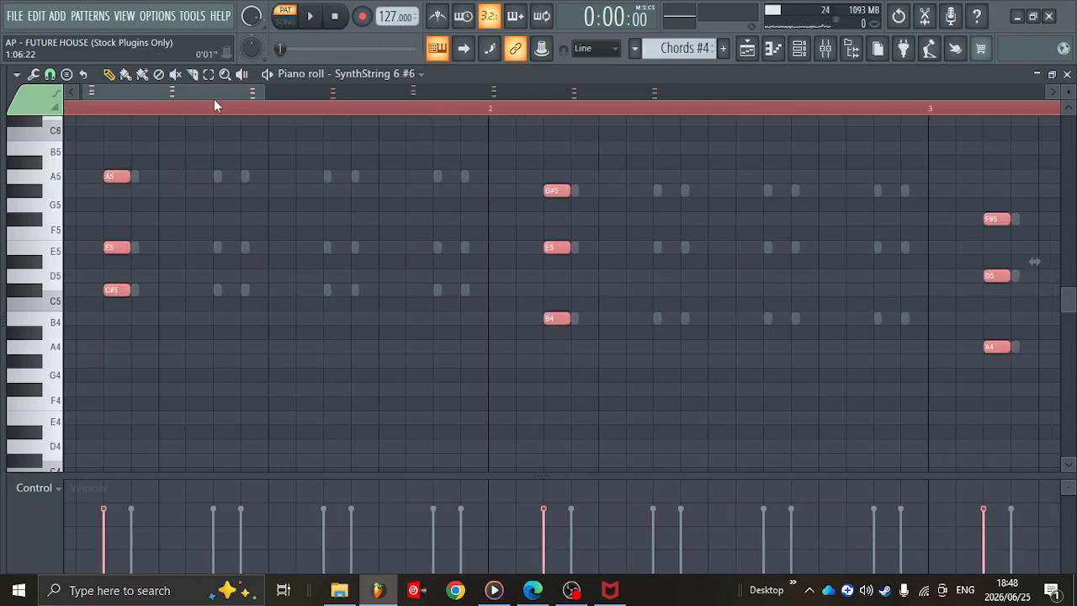
left_click_drag(213, 92, 206, 92)
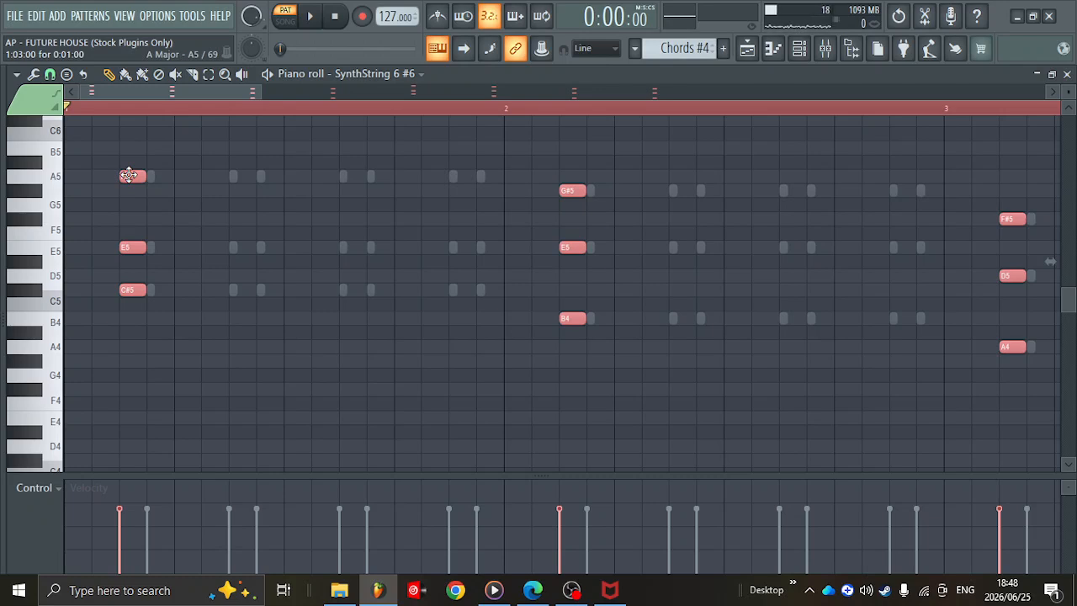
key("ctrl+b")
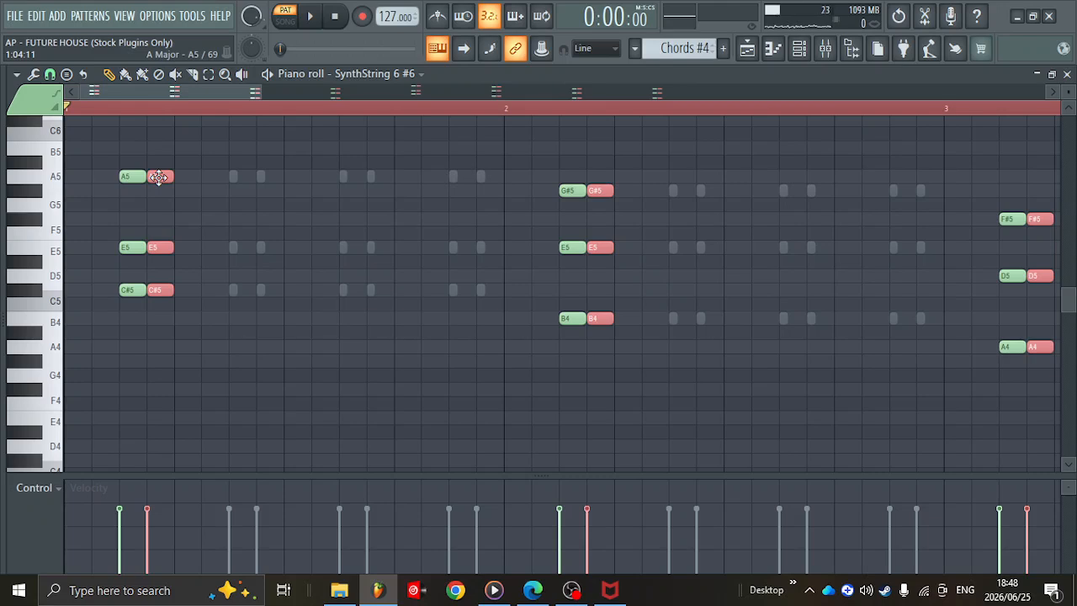
key("space")
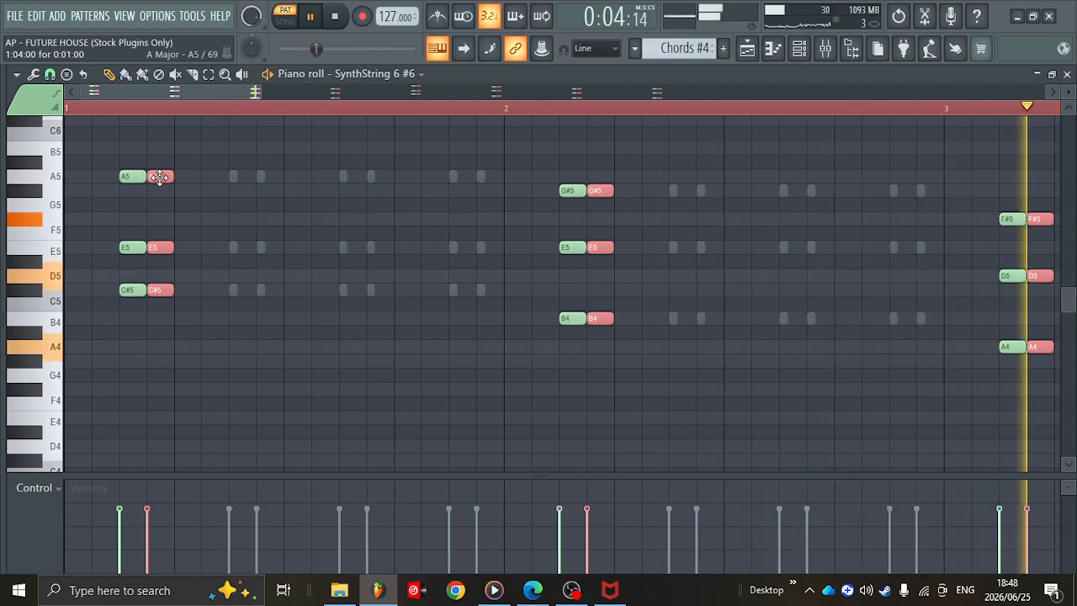
scroll(160, 179, "down", 5, "ctrl")
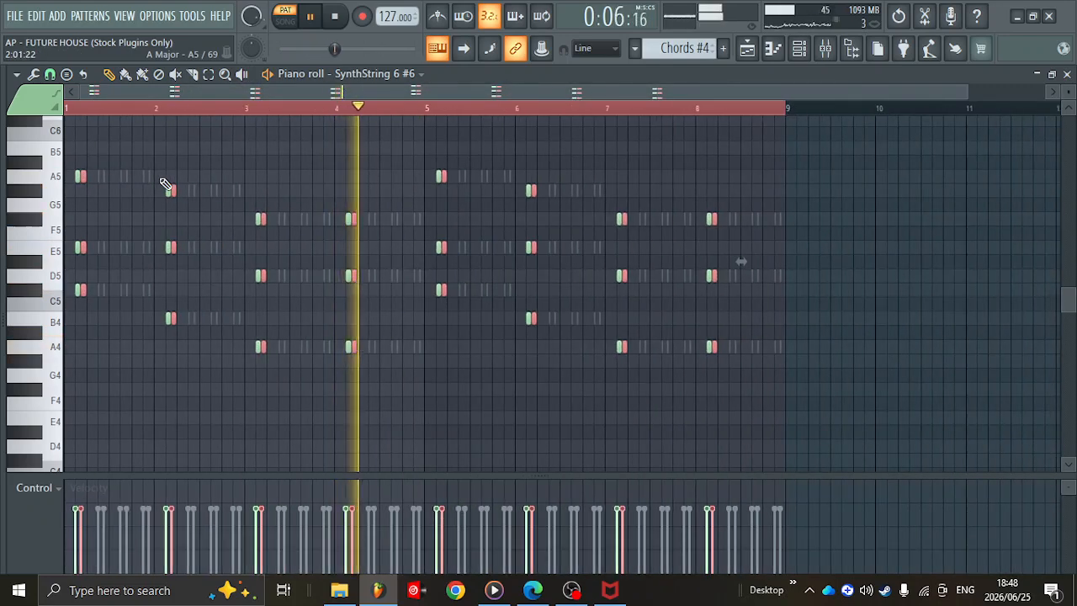
scroll(165, 184, "up", 5, "ctrl")
key("space")
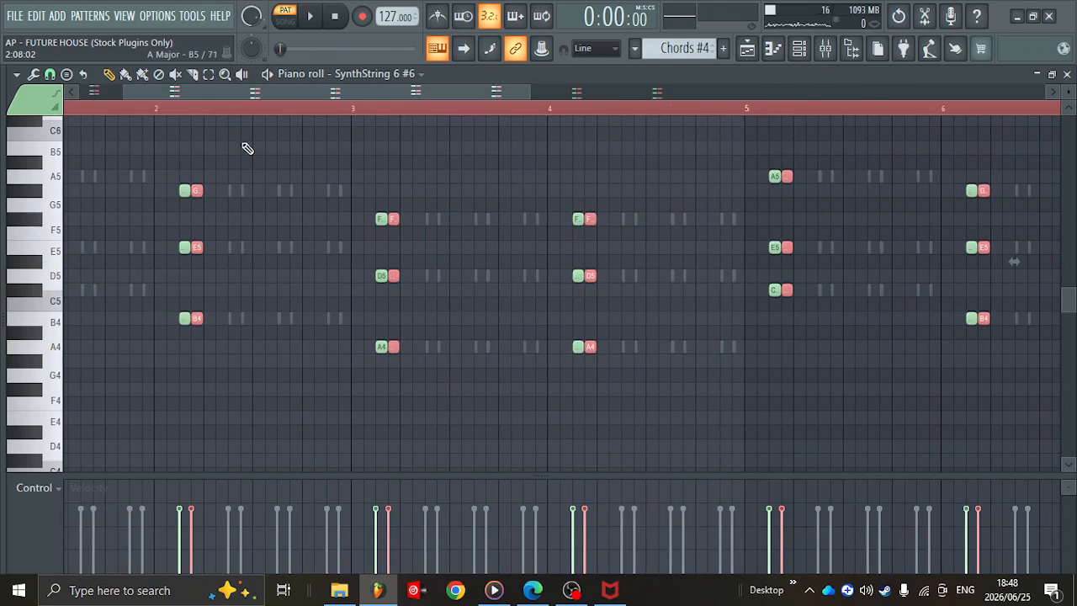
- Copy the two-hit chords into the remaining beats of every bar, keeping the off-beat placement, and play the pattern
left_click_drag(373, 92, 310, 87)
scroll(183, 126, "up", 4, "ctrl")
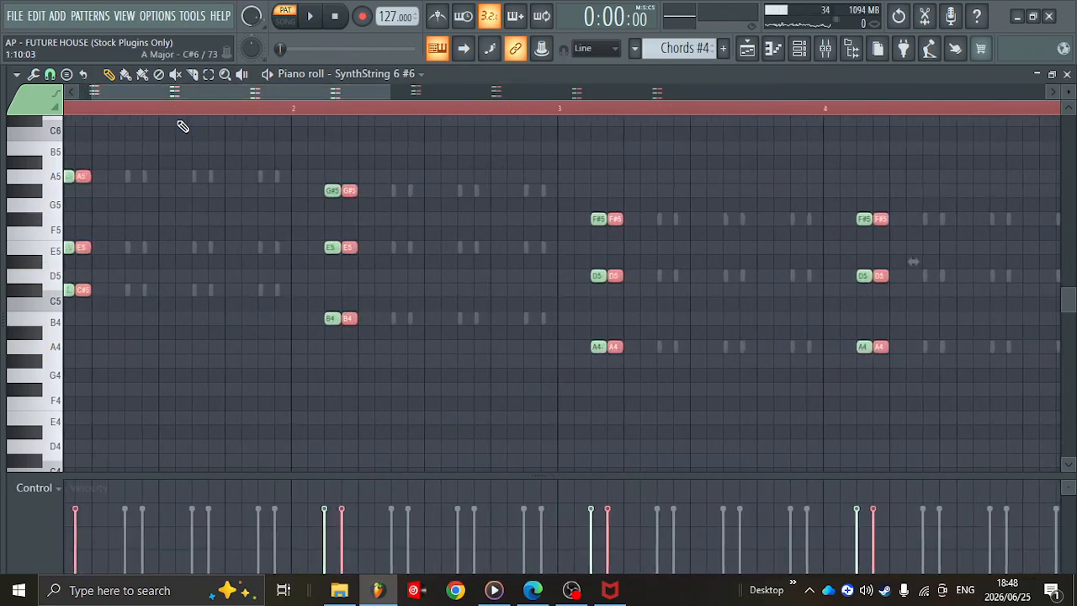
left_click_drag(207, 93, 185, 94)
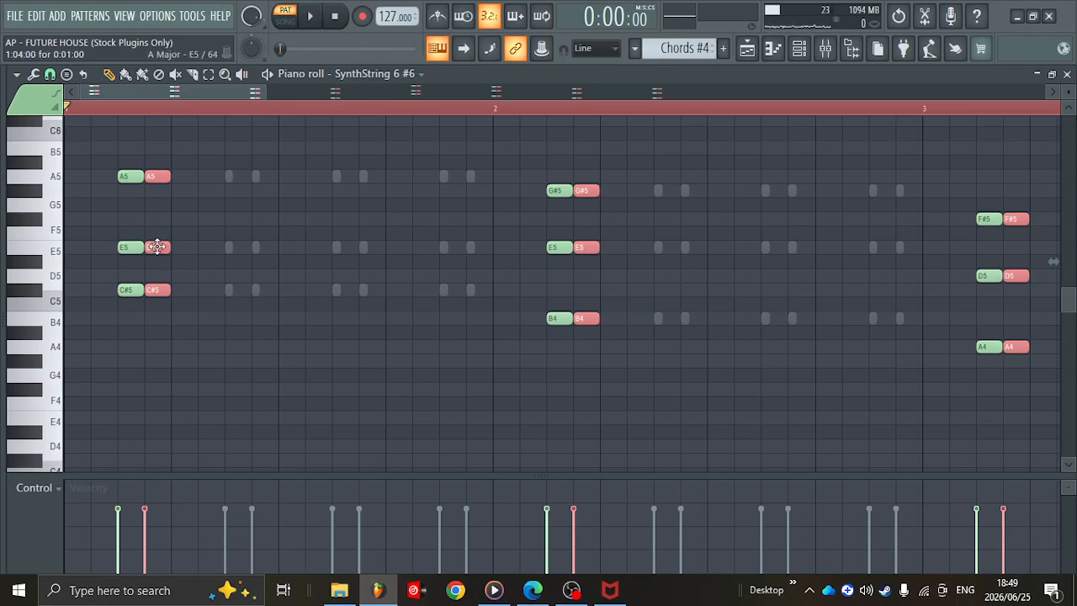
left_click_drag(155, 244, 456, 248)
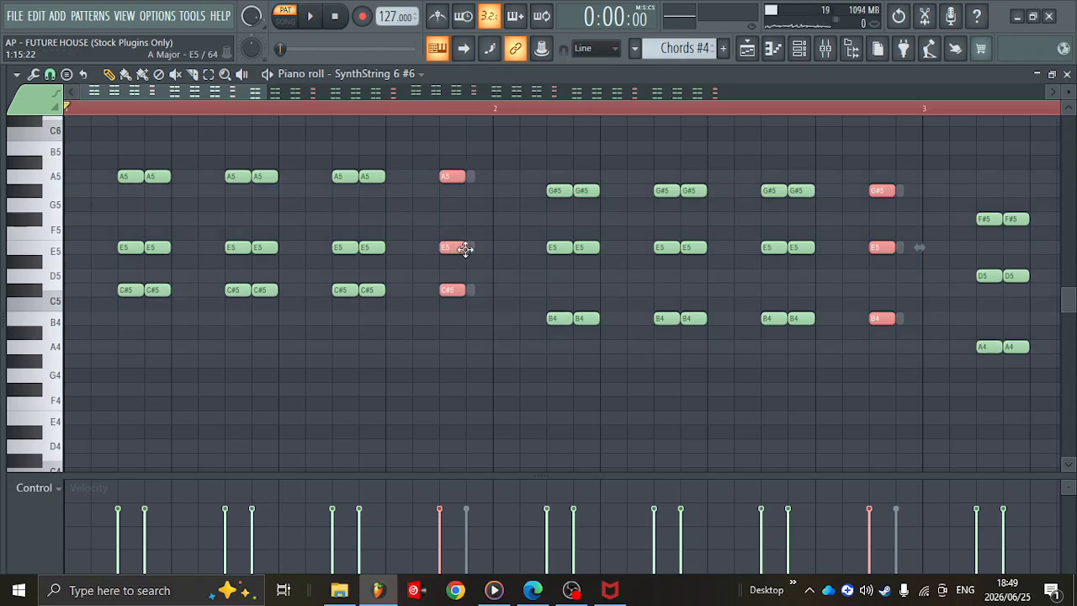
left_click_drag(460, 249, 476, 249)
scroll(477, 253, "down", 5)
key("space")
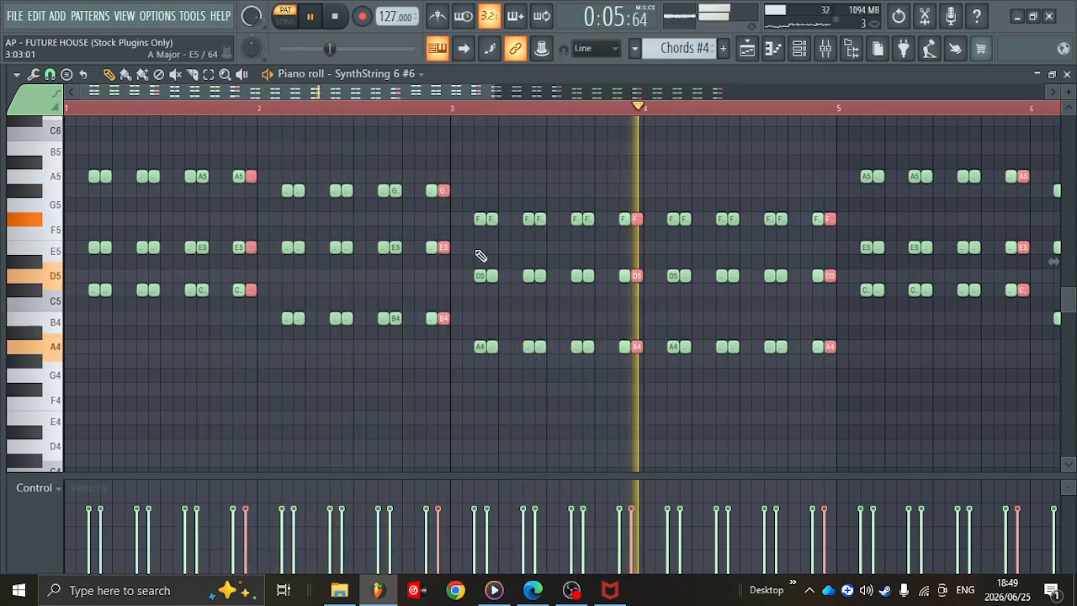
scroll(480, 254, "down", 1)
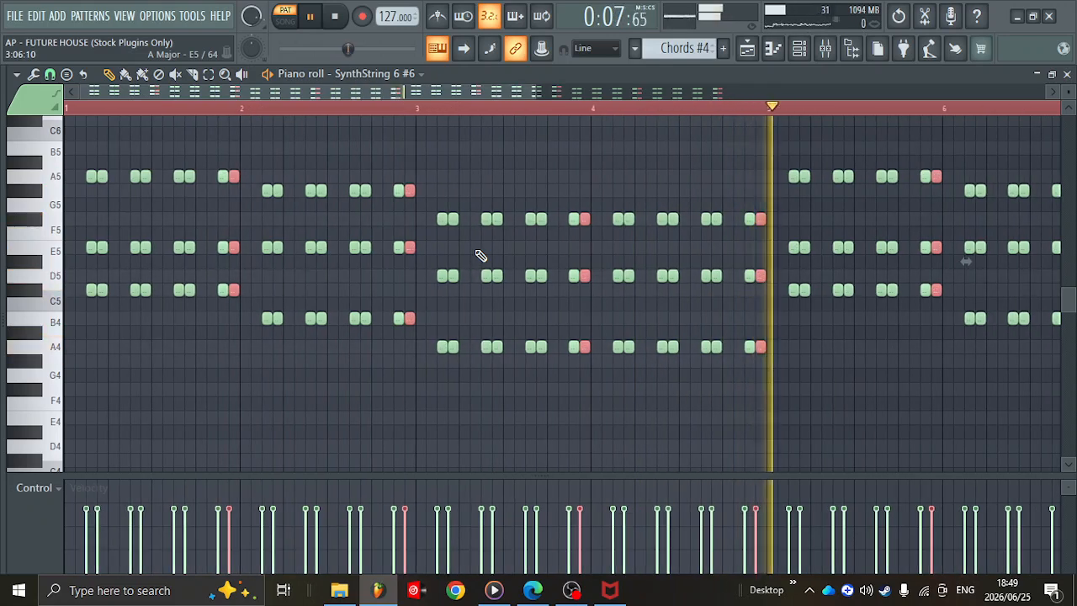
key("space")
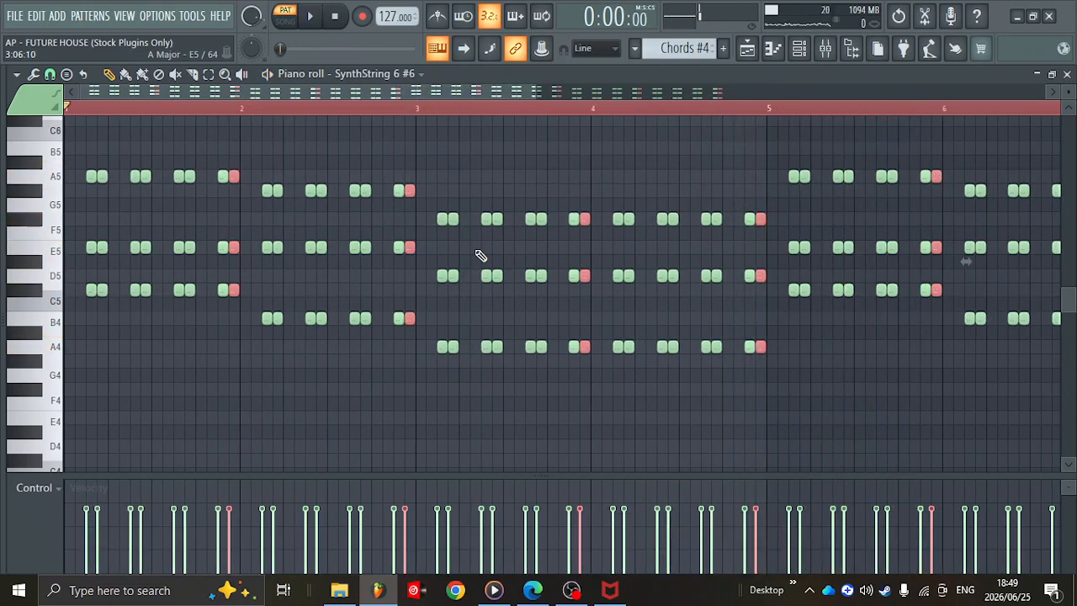
- Select all the chord notes, shorten each to half a step (0:00:12), and play the pattern
scroll(191, 291, "up", 5)
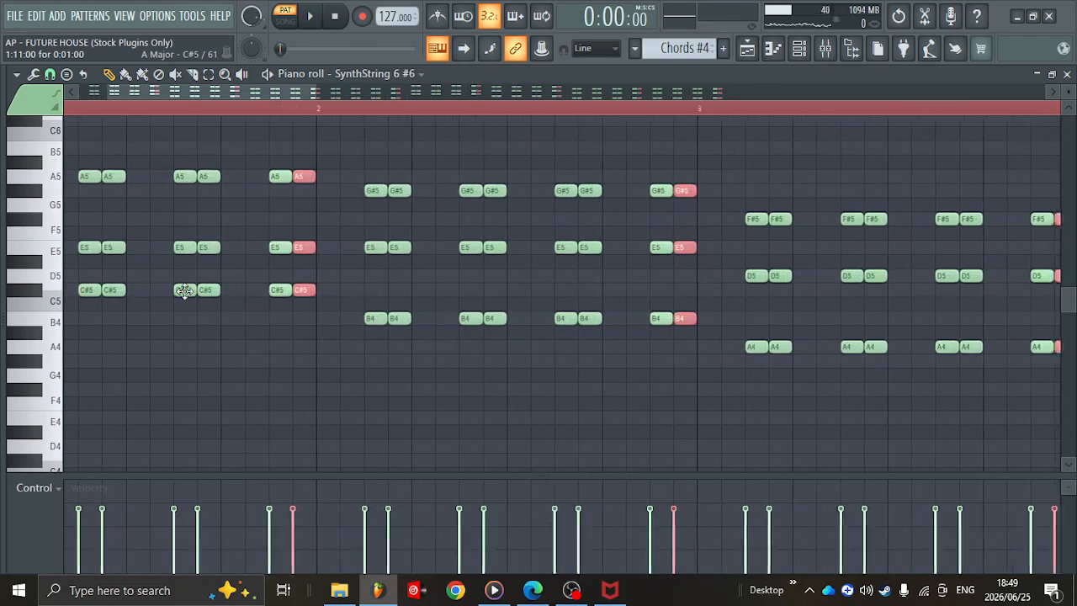
left_click(260, 328)
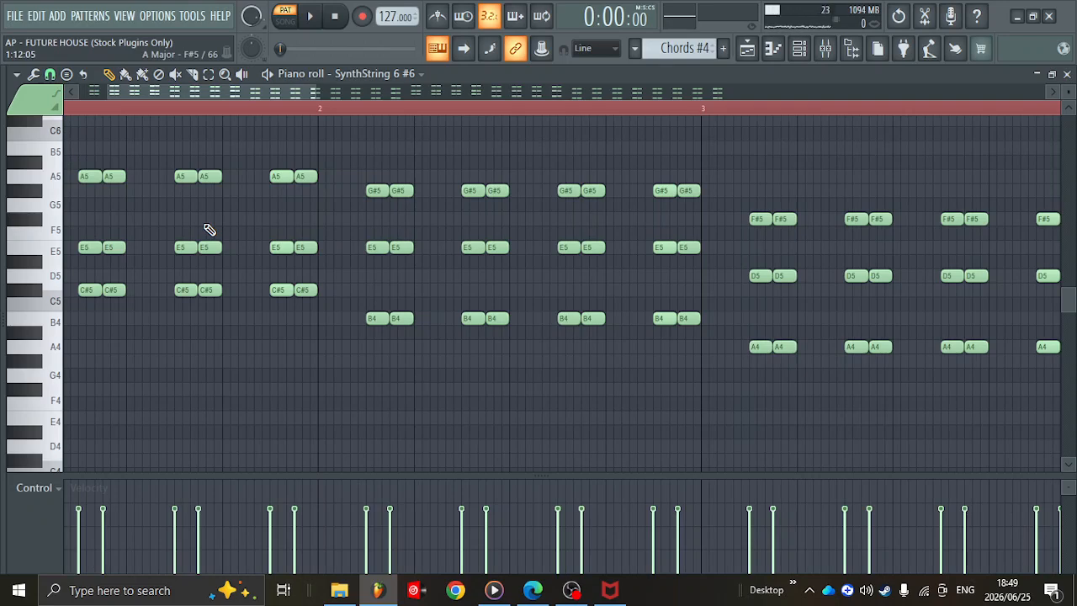
key("ctrl+a")
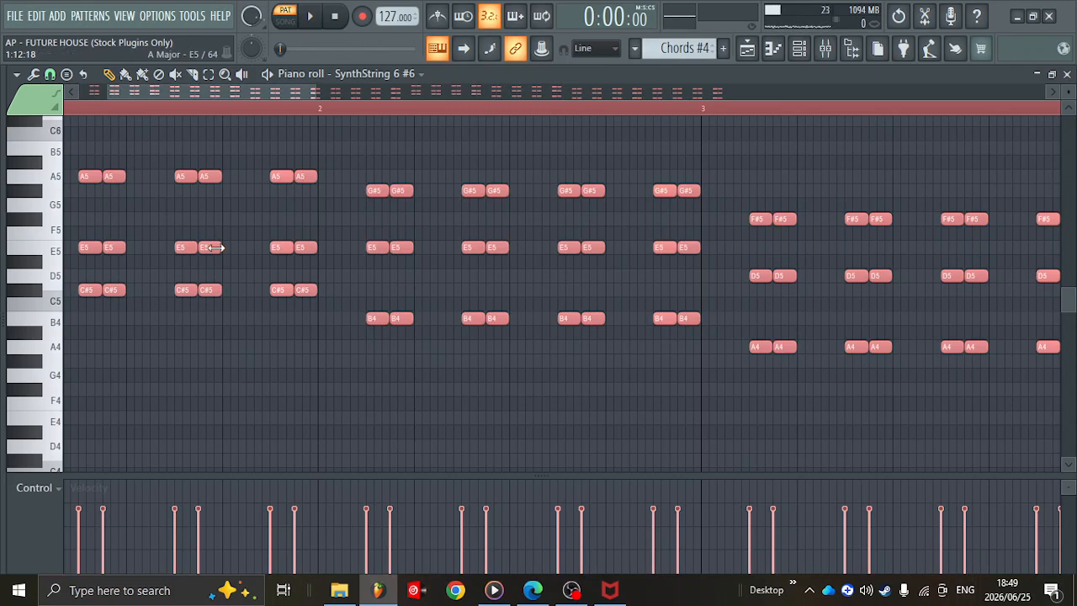
left_click_drag(215, 247, 205, 249)
key("space")
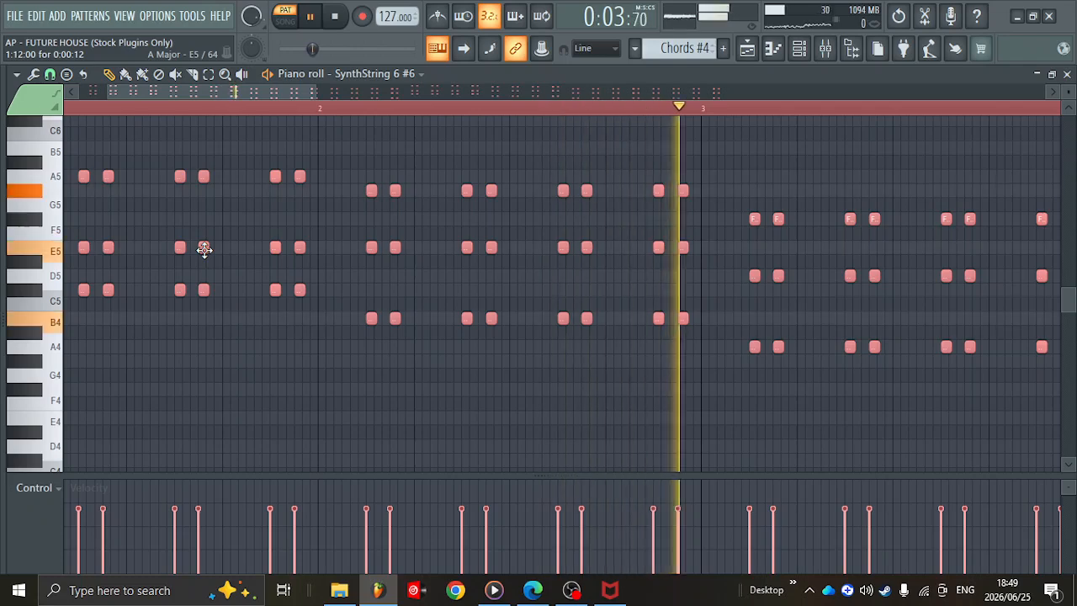
scroll(204, 249, "down", 4)
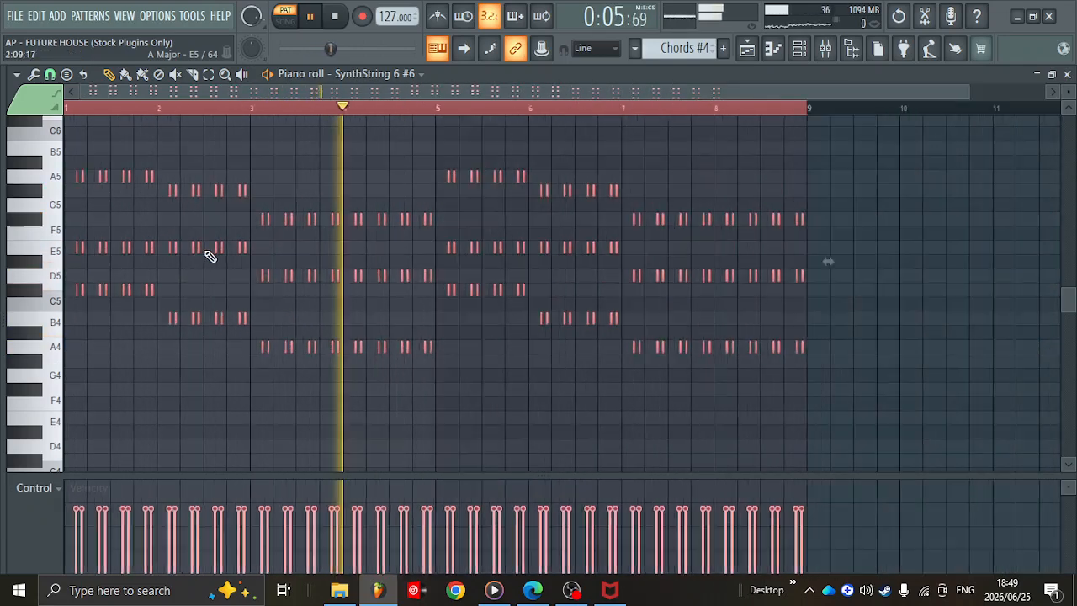
key("space")
- Remove the SynthString 6 #6 clone from the Channel rack, unmute the original SynthString 6, and play Chords #4
key("F5")
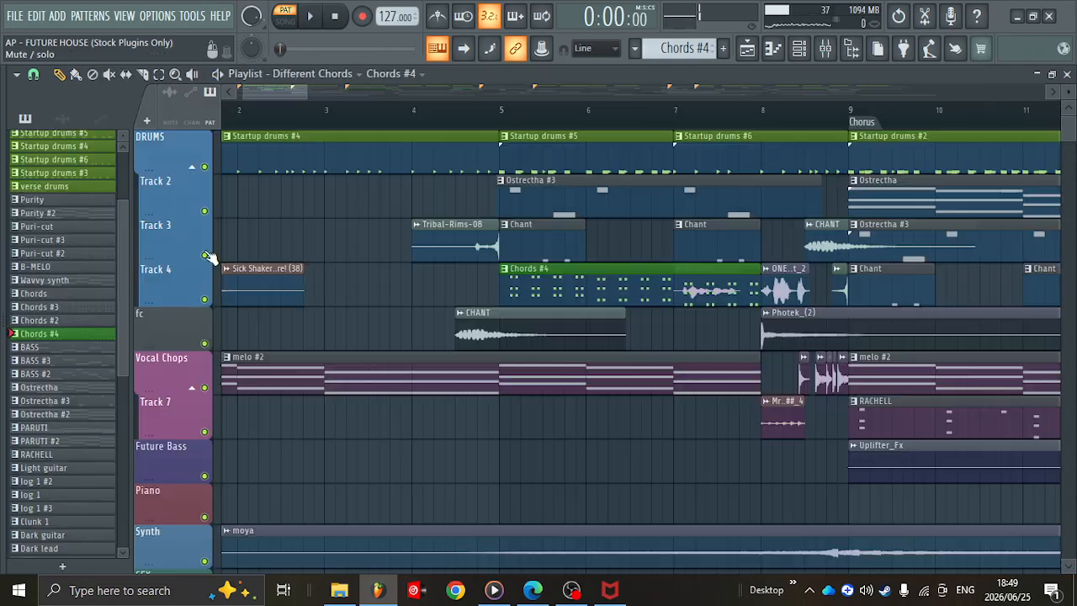
left_click(799, 48)
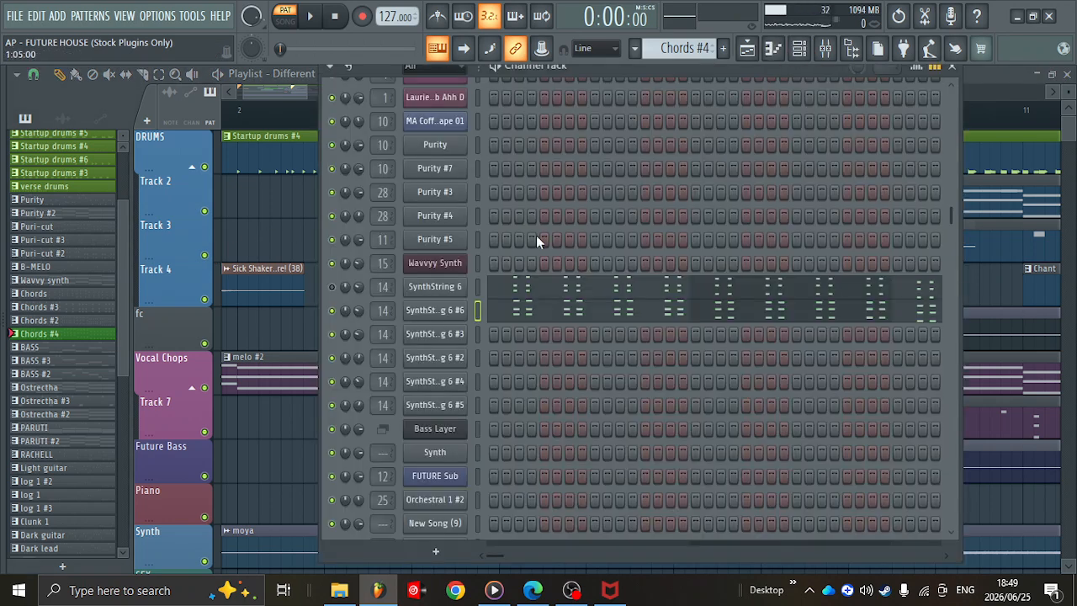
left_click(332, 286)
key("space")
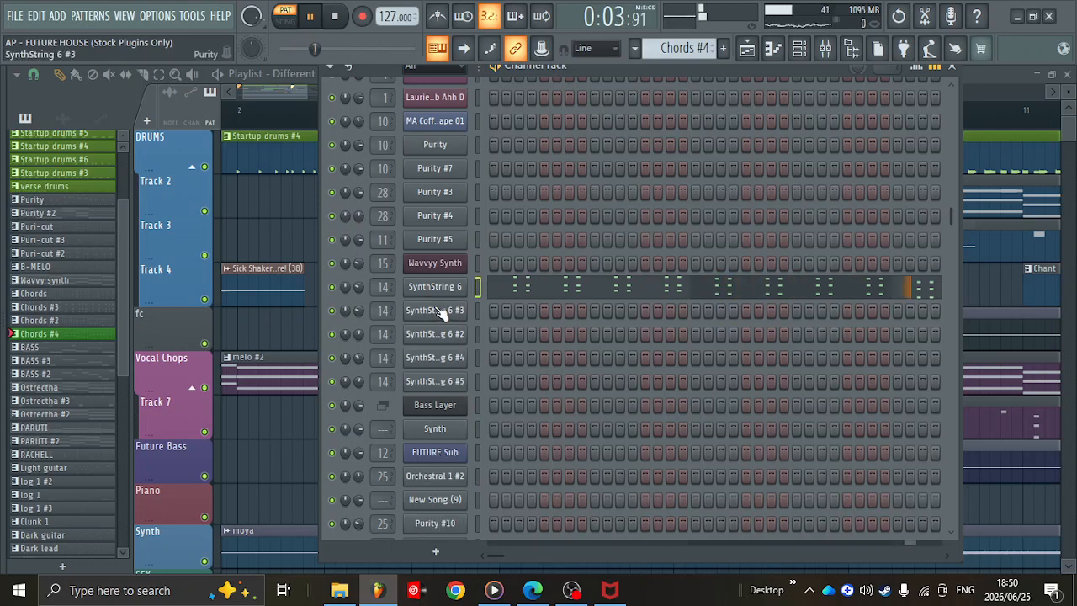
key("F6")
key("space")
- Open the melo #2 clip from the playlist in the piano roll and examine its held chords from the first bar
scroll(414, 317, "down", 6)
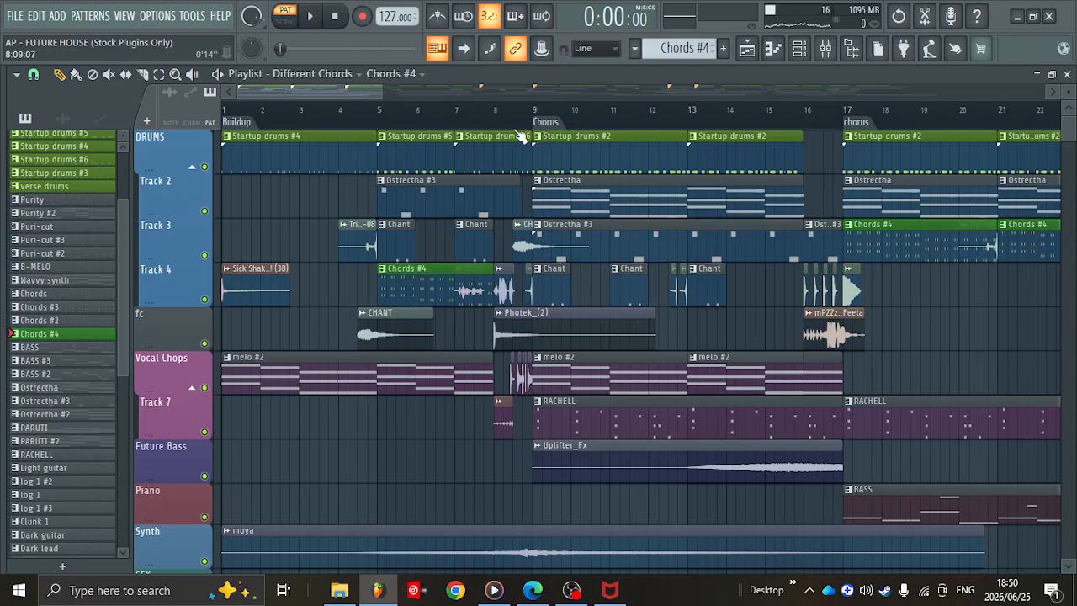
scroll(349, 92, "down", 2)
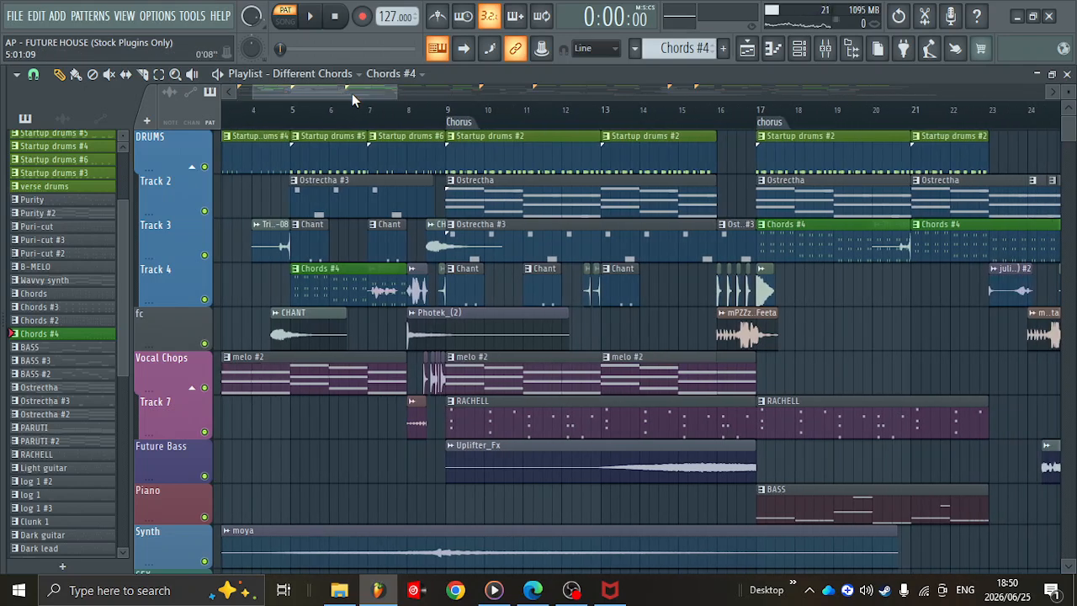
double_click(342, 392)
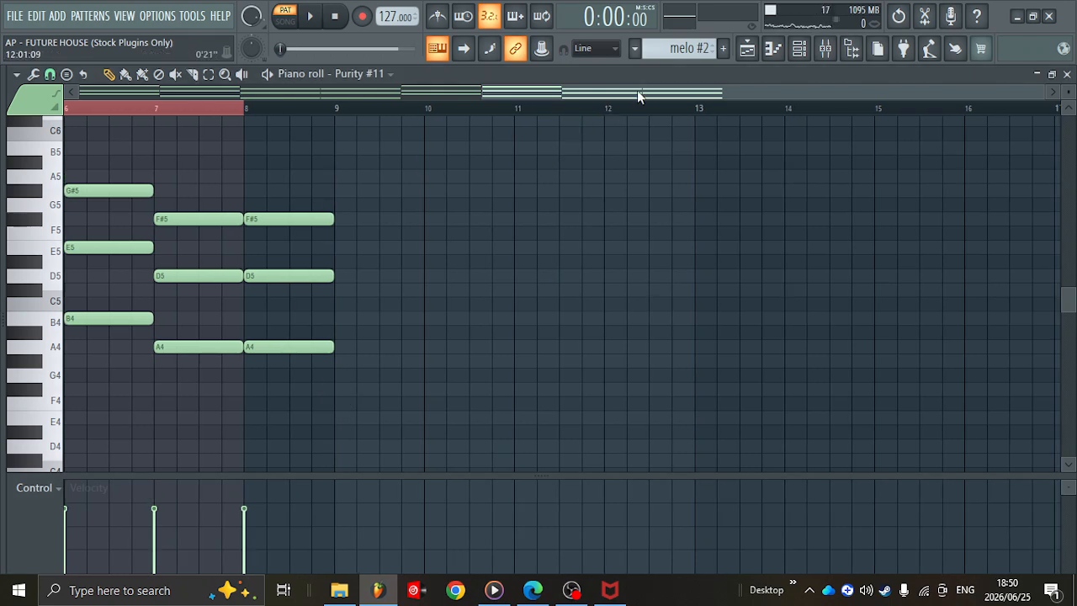
left_click_drag(716, 98, 215, 139)
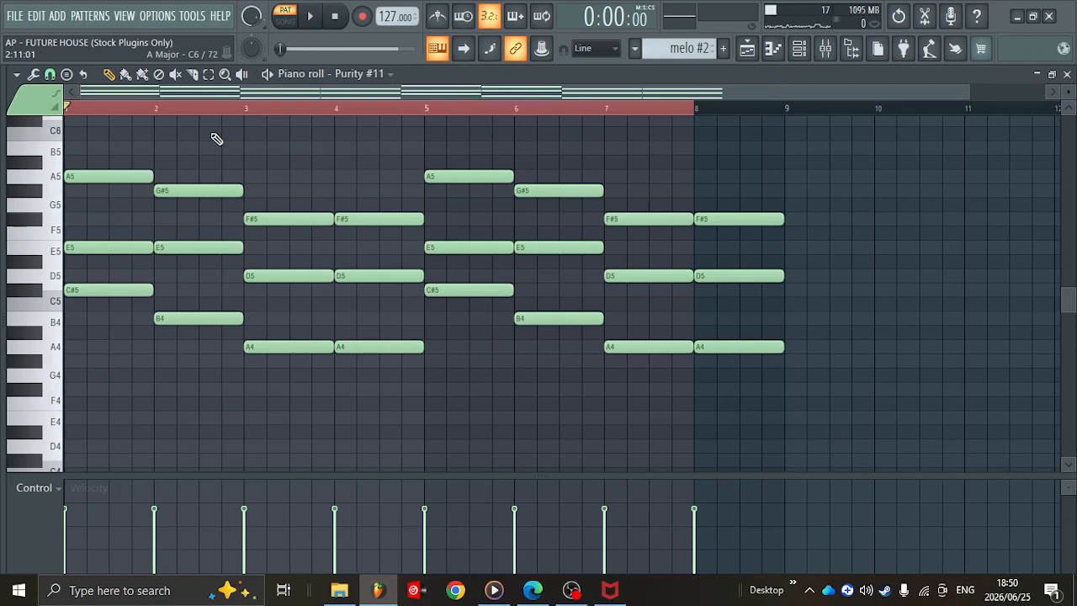
key("F7")
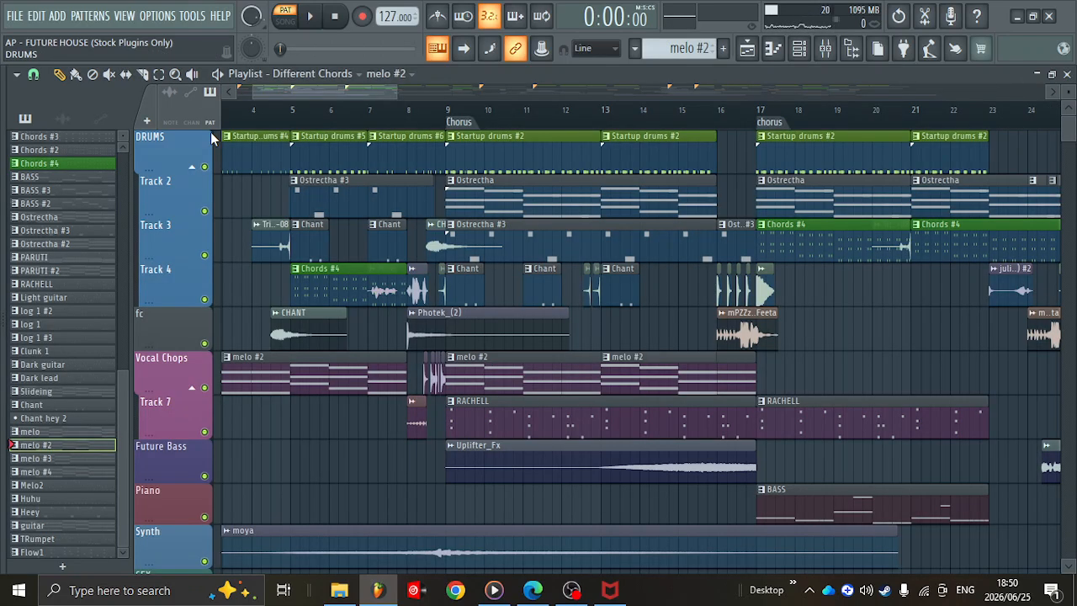
double_click(260, 376)
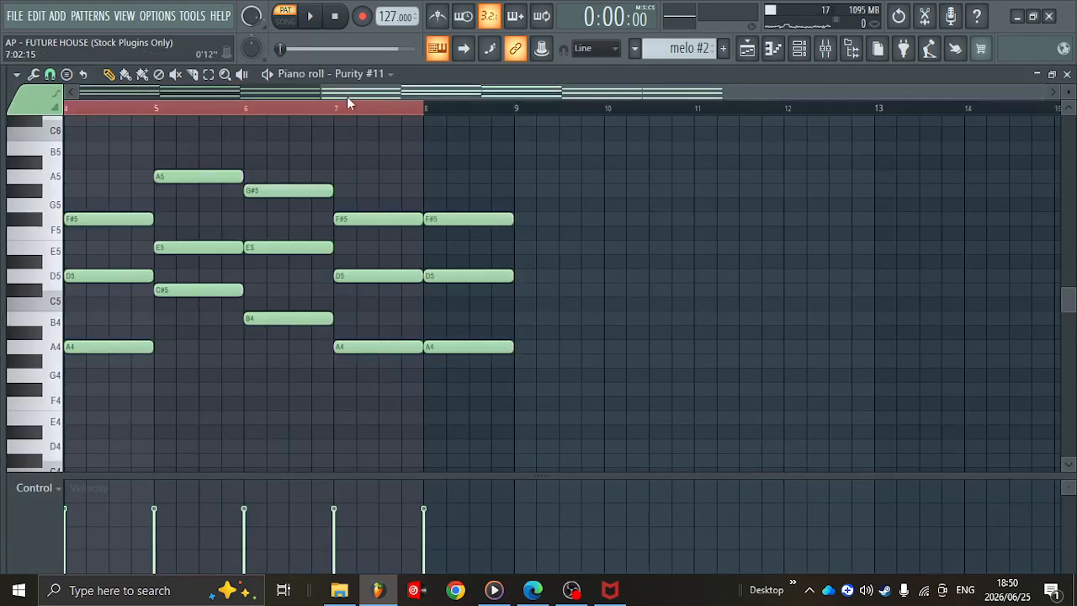
left_click_drag(398, 93, 180, 143)
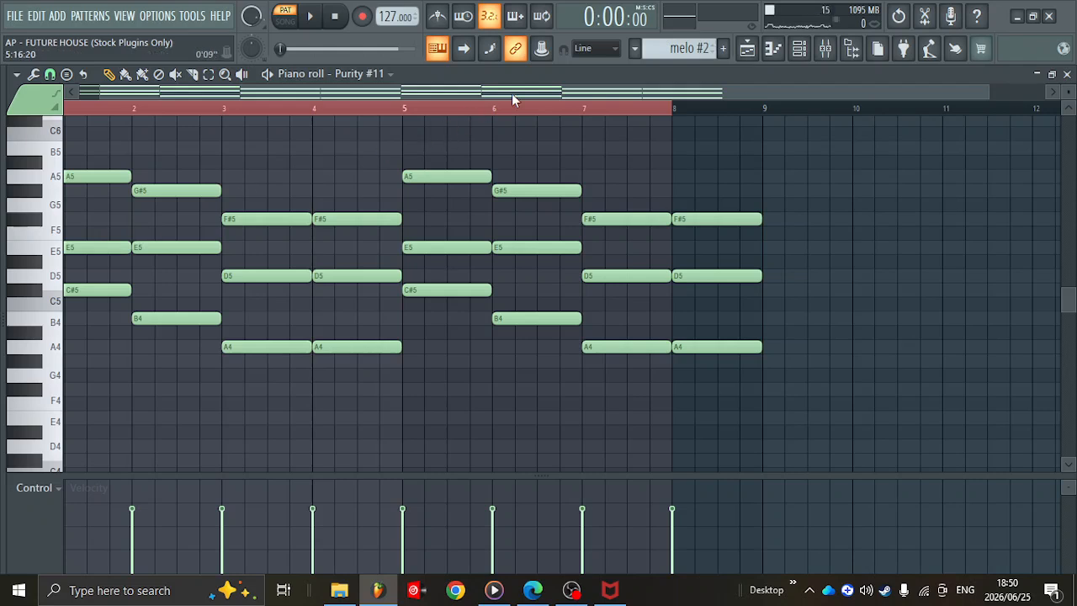
left_click_drag(512, 94, 373, 105)
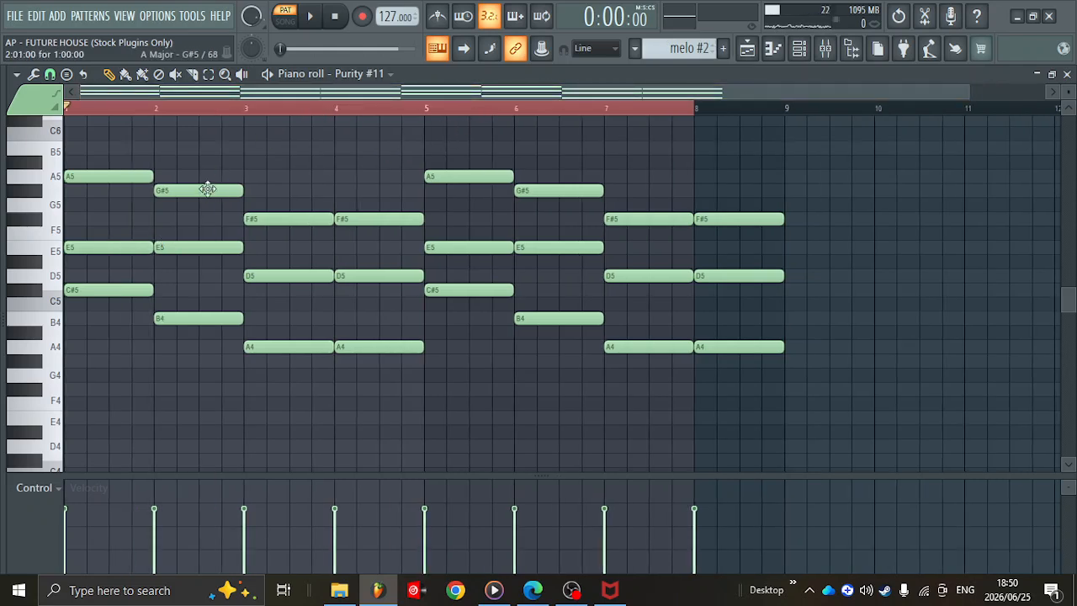
- Pick one note from each chord in bars 1 to 8 (E5, G#5, D5, F#5, E5, G#5, D5, A4) and place copies an octave lower
left_click(103, 247, "shift")
left_click(193, 190, "shift")
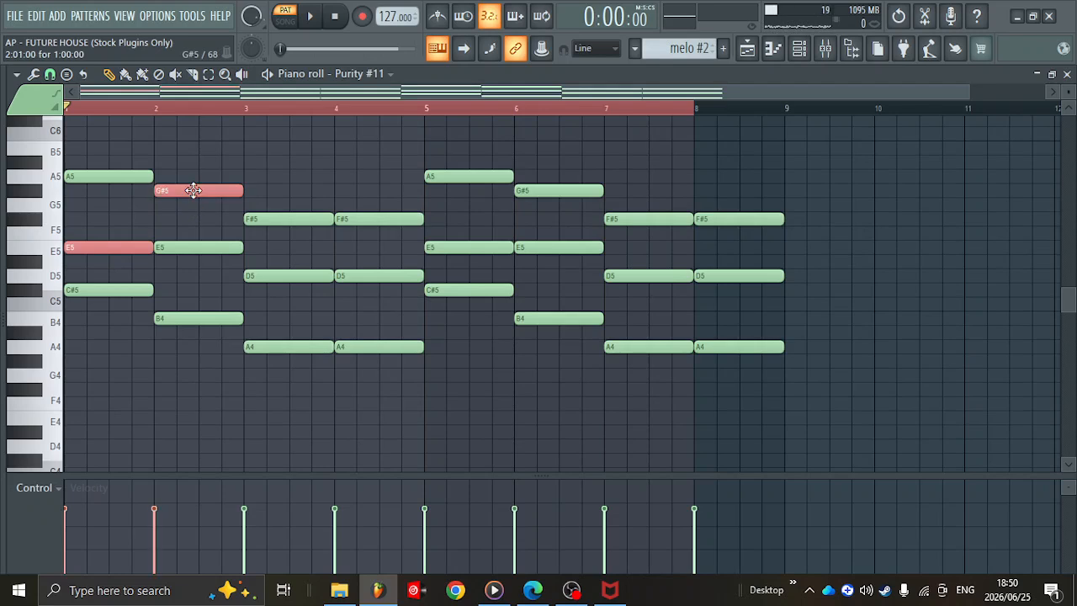
left_click(298, 278, "shift")
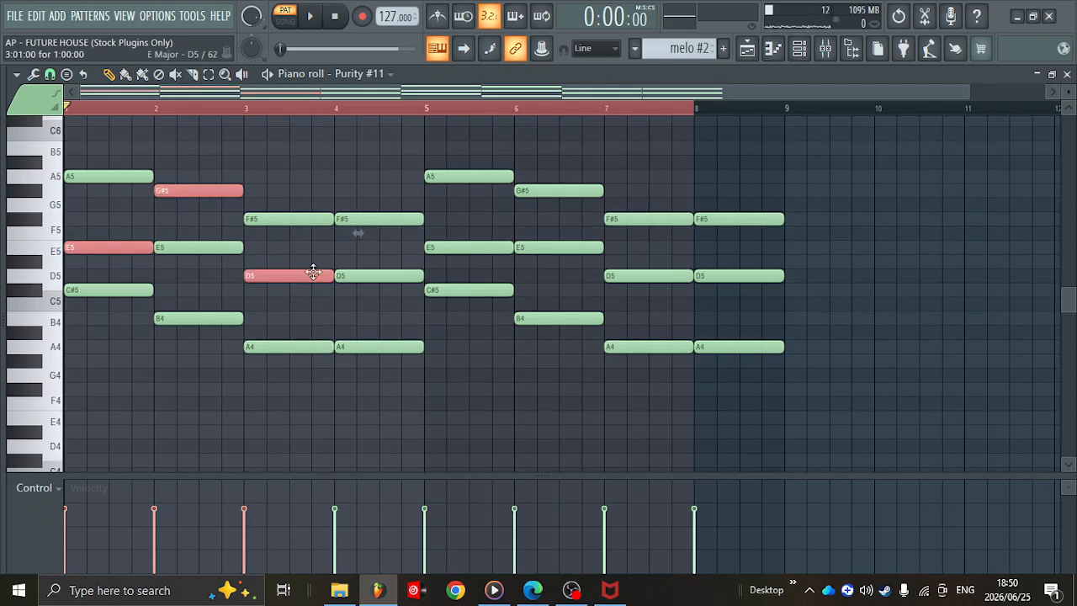
left_click(378, 222, "shift")
left_click(457, 246, "shift")
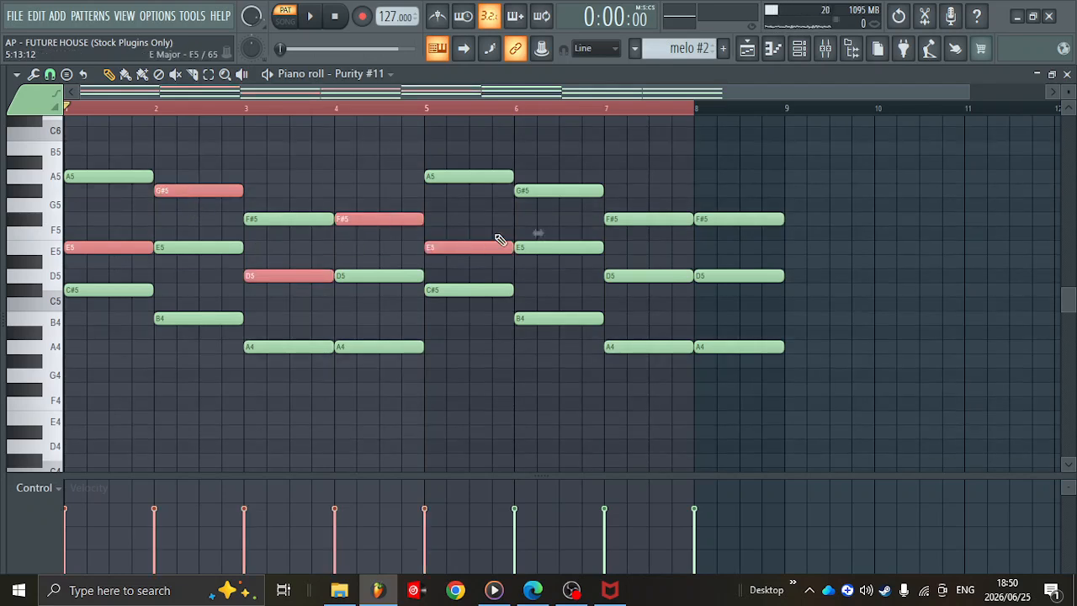
left_click(559, 192, "shift")
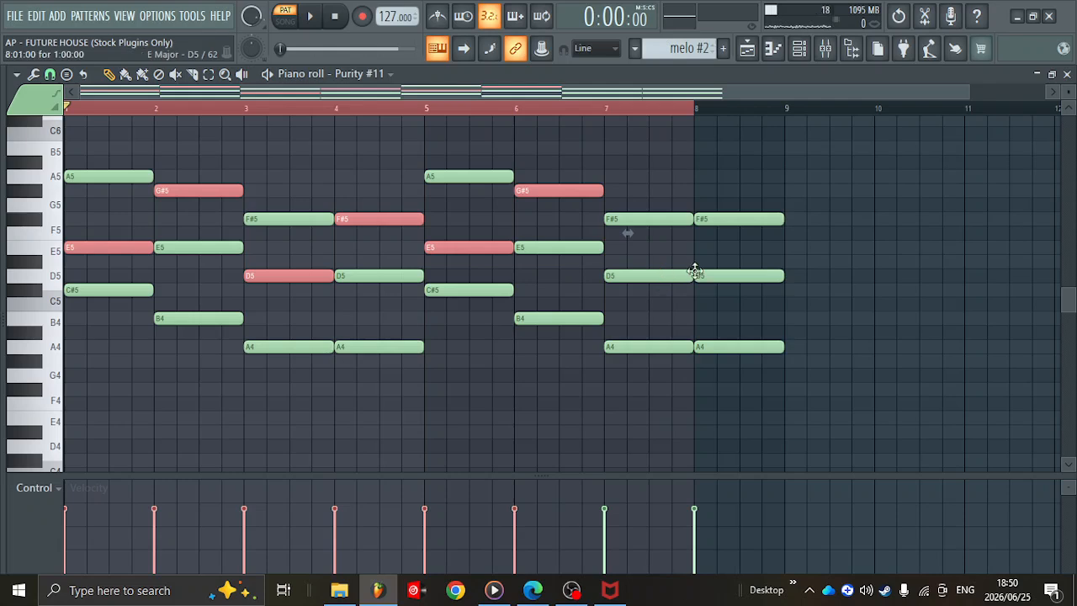
left_click(678, 278, "shift")
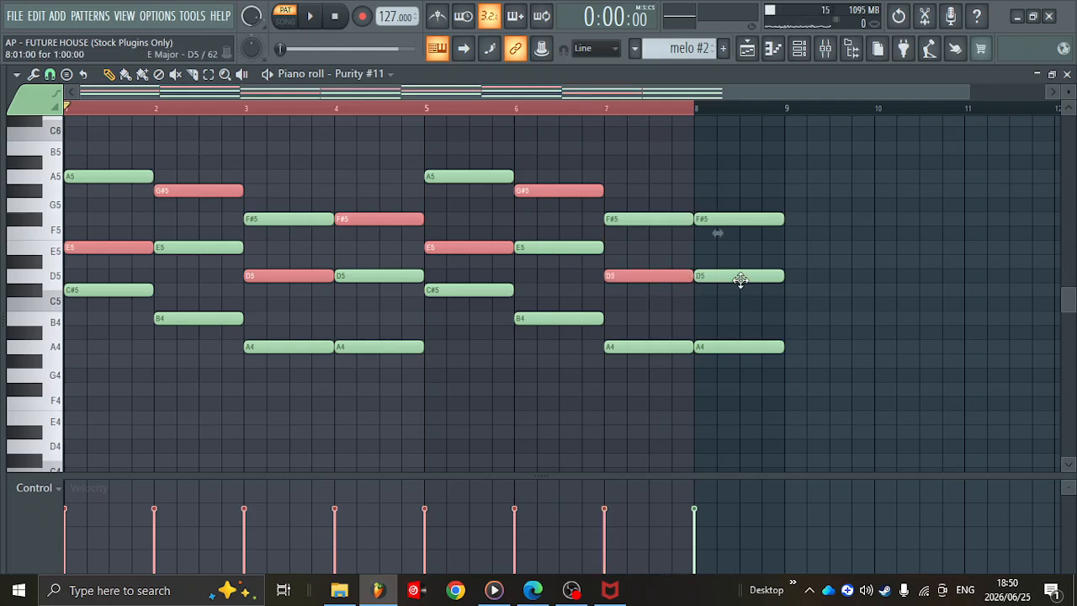
left_click(750, 344, "shift")
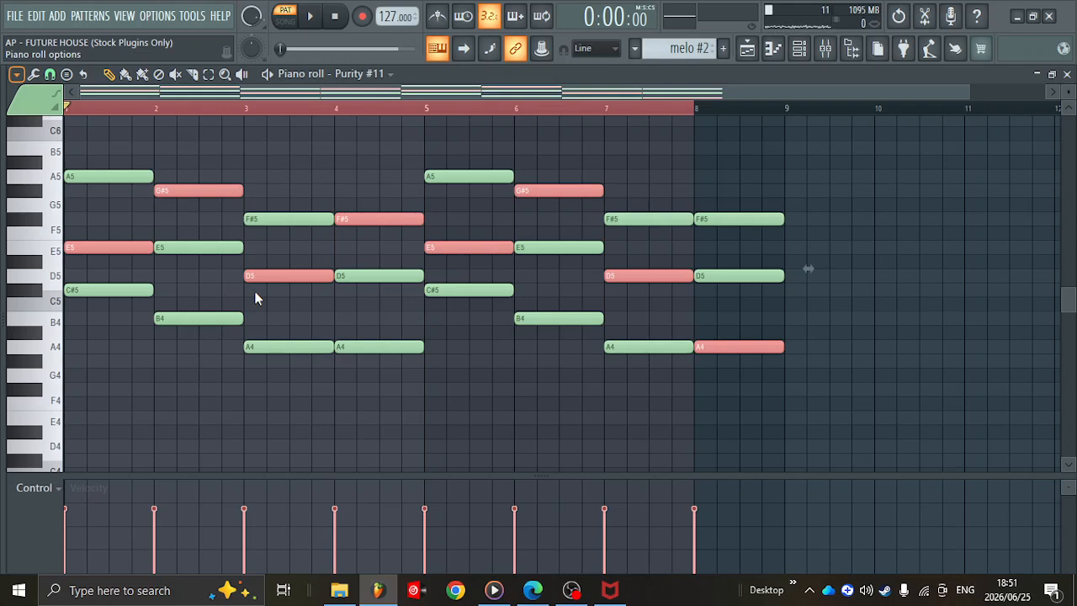
key("ctrl+Down")
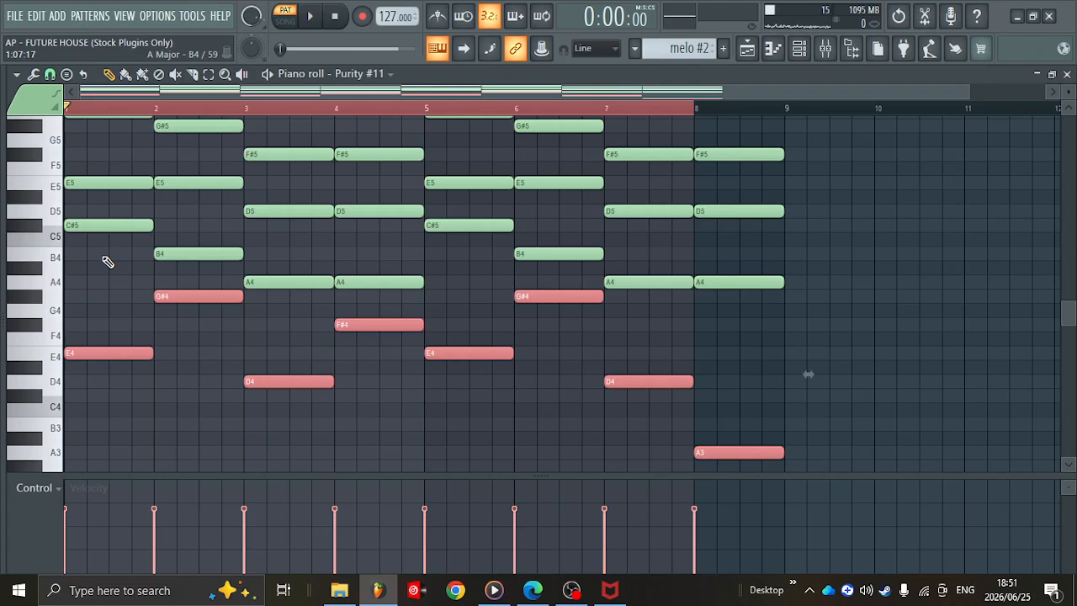
- Delete the octave-lower copies from melo #2, keeping only the held chords
scroll(169, 266, "up", 3)
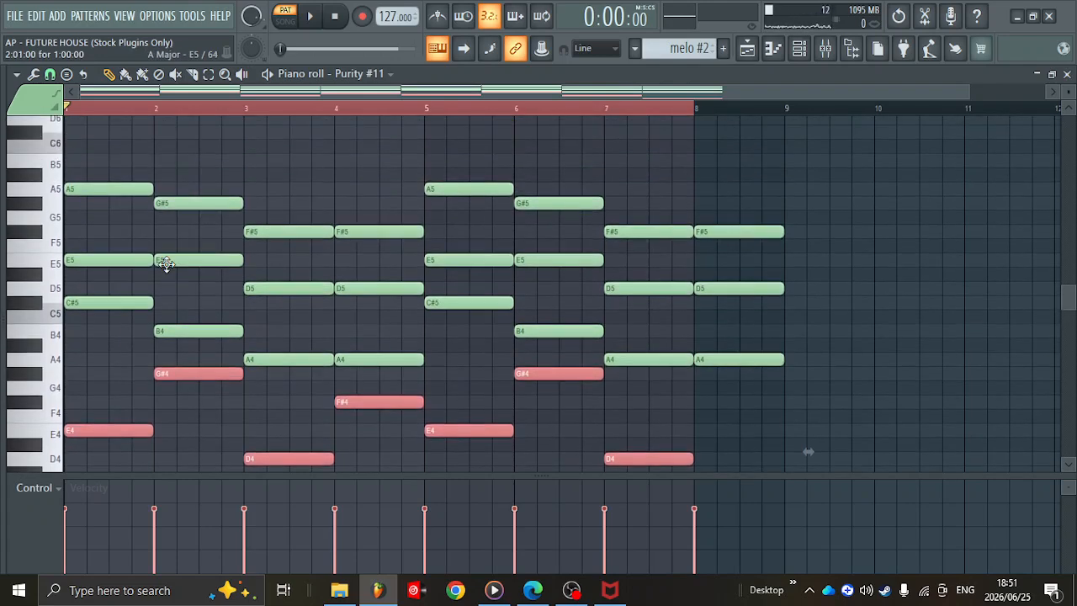
scroll(128, 404, "down", 2)
key("Delete")
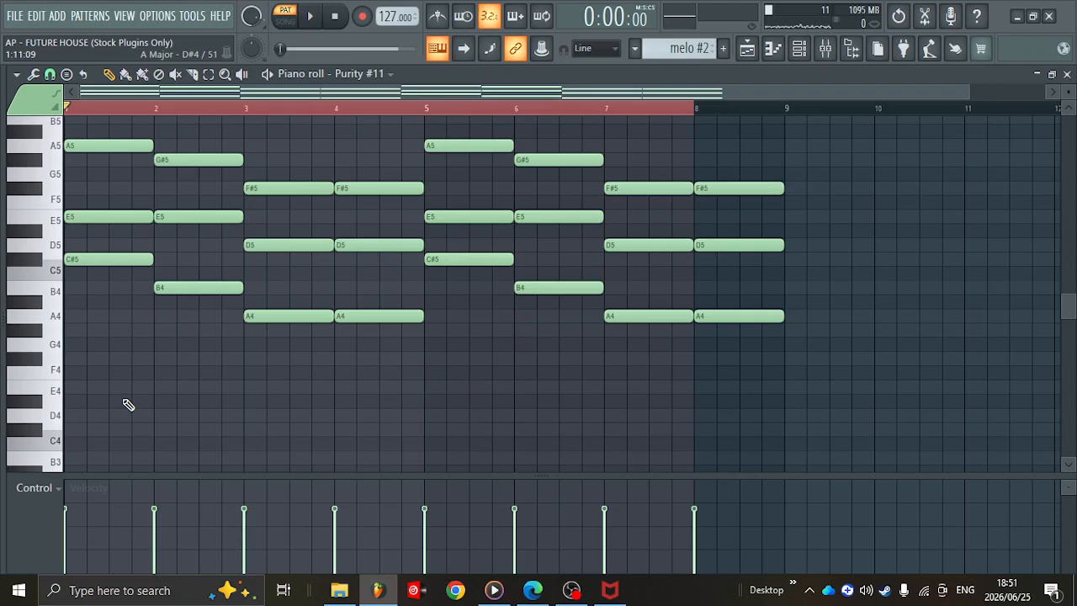
- Open the BASS clip from the playlist in the piano roll, examine its FUTURE Sub notes and play the pattern
key("F5")
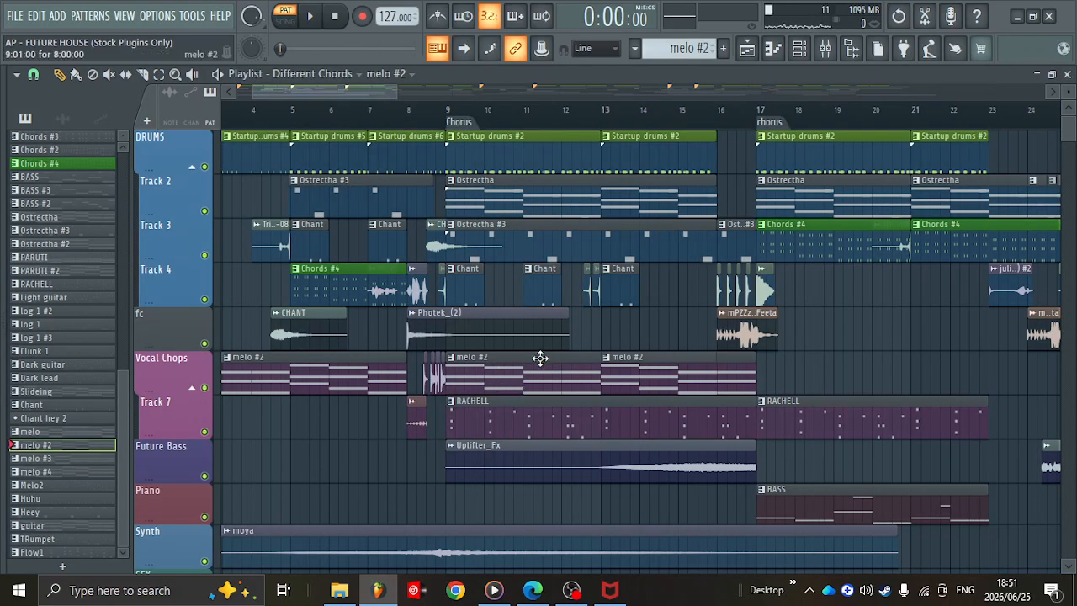
scroll(539, 358, "down", 2)
scroll(539, 357, "right", 3)
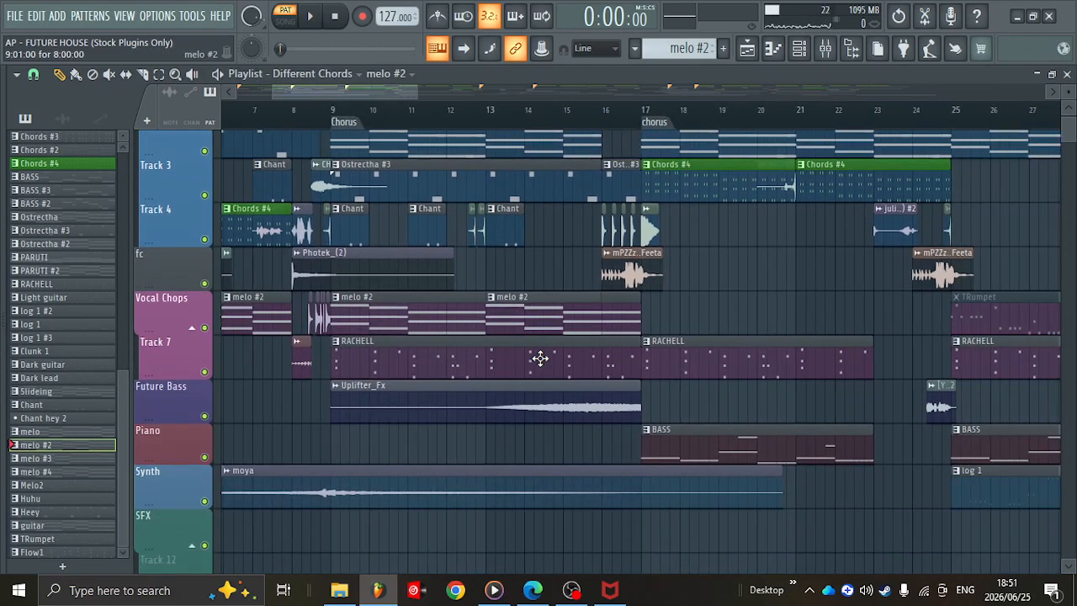
double_click(712, 458)
scroll(282, 370, "down", 5)
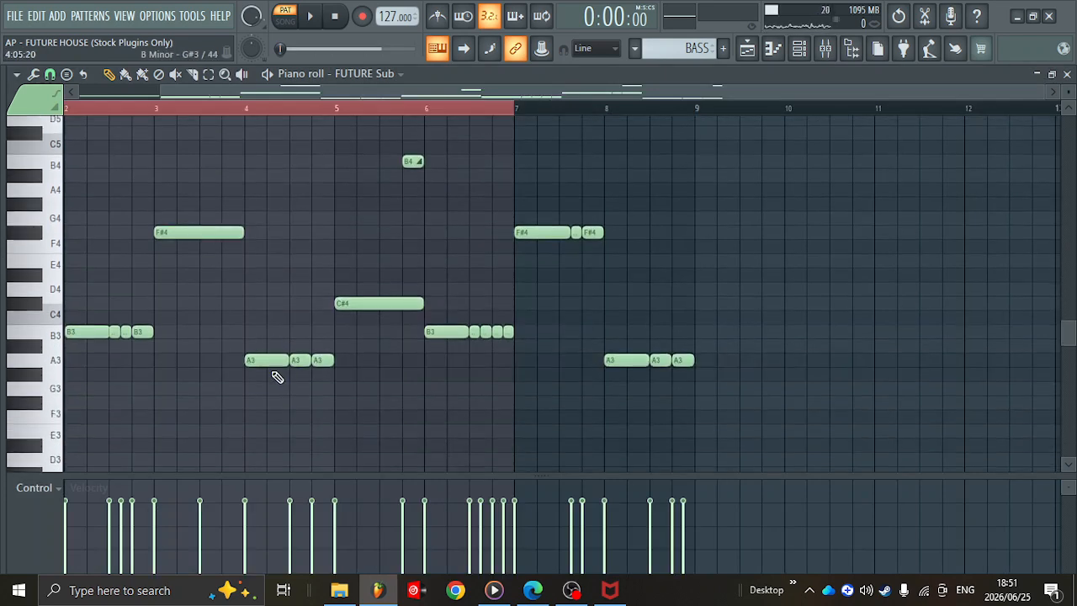
scroll(192, 307, "up", 6)
scroll(192, 307, "down", 5)
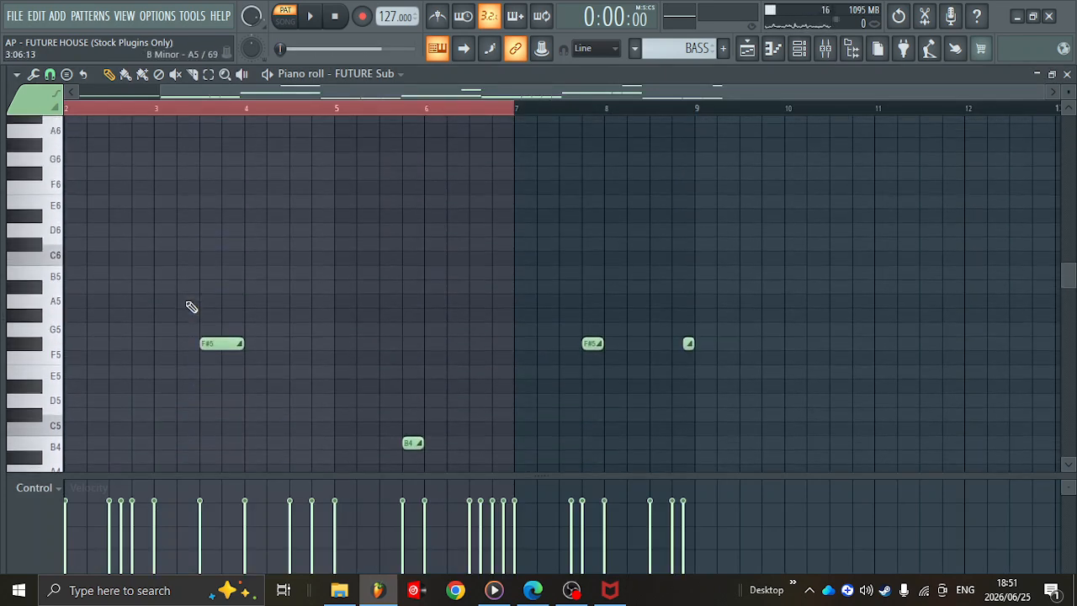
scroll(192, 307, "down", 1, "ctrl")
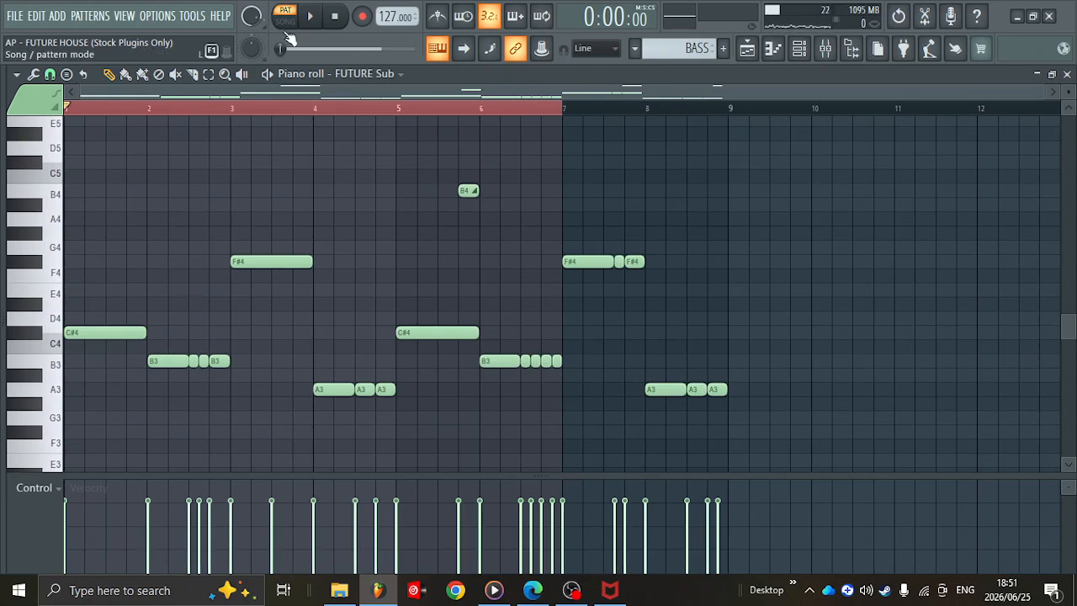
left_click(311, 17)
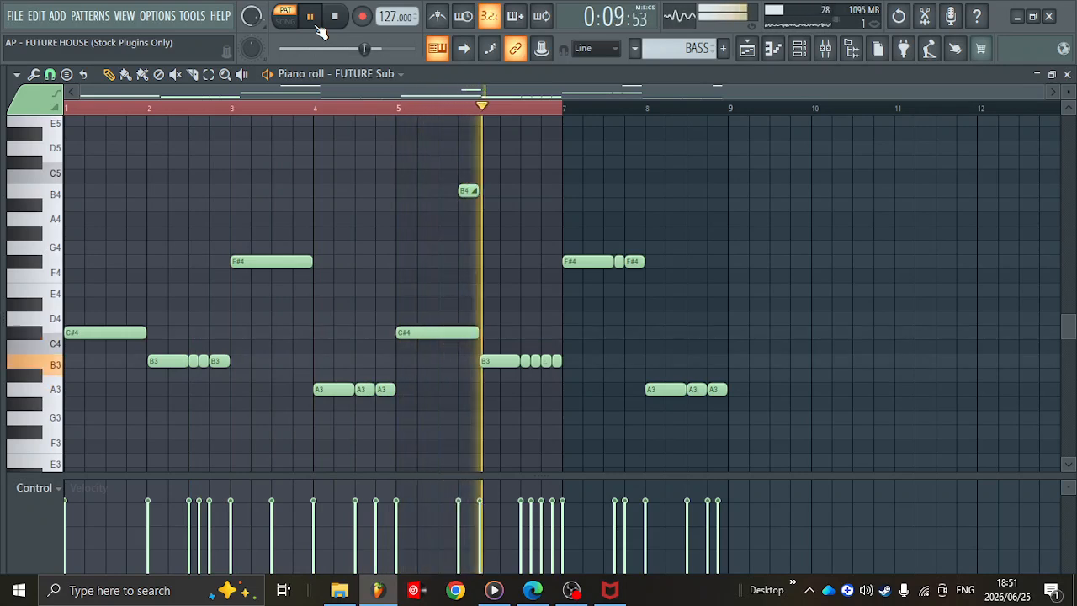
key("space")
- Return to the playlist, pick the melo #2 clip at the Buildup, and look over the arrangement through the second chorus
key("F5")
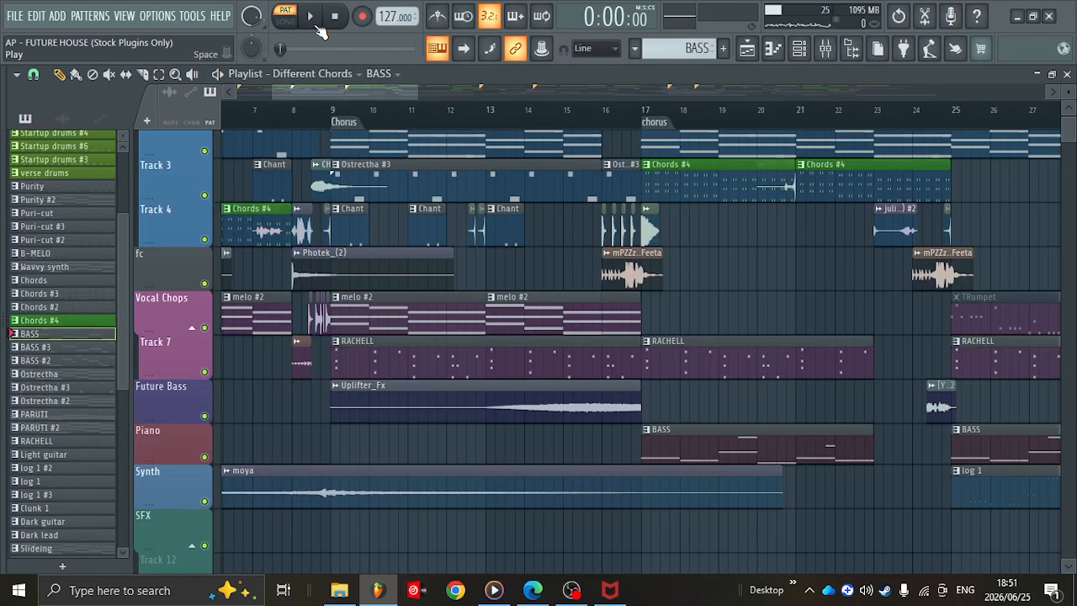
left_click_drag(380, 83, 310, 99)
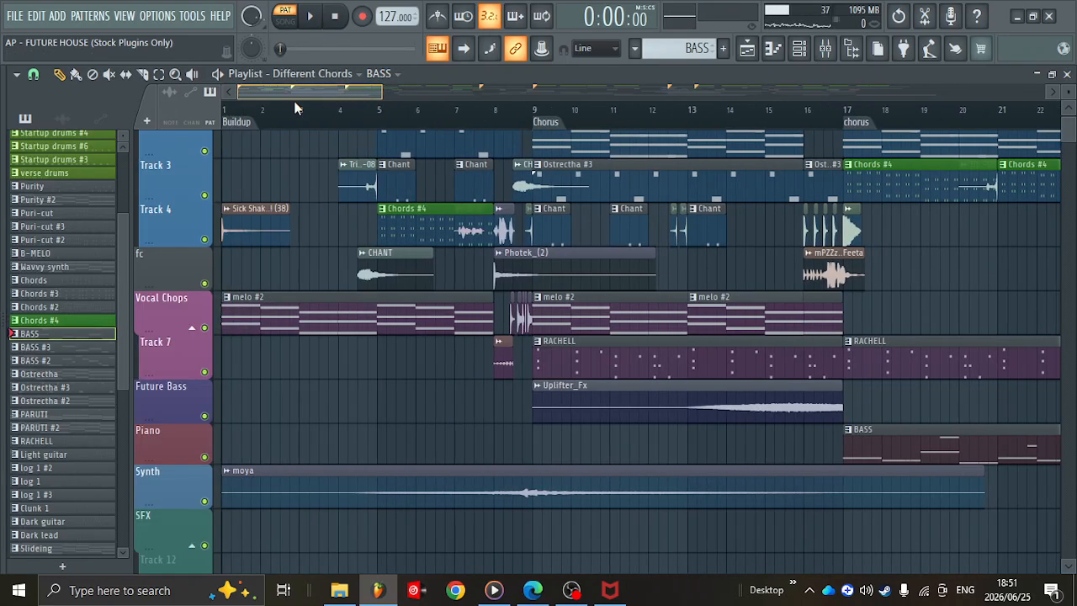
left_click(305, 310)
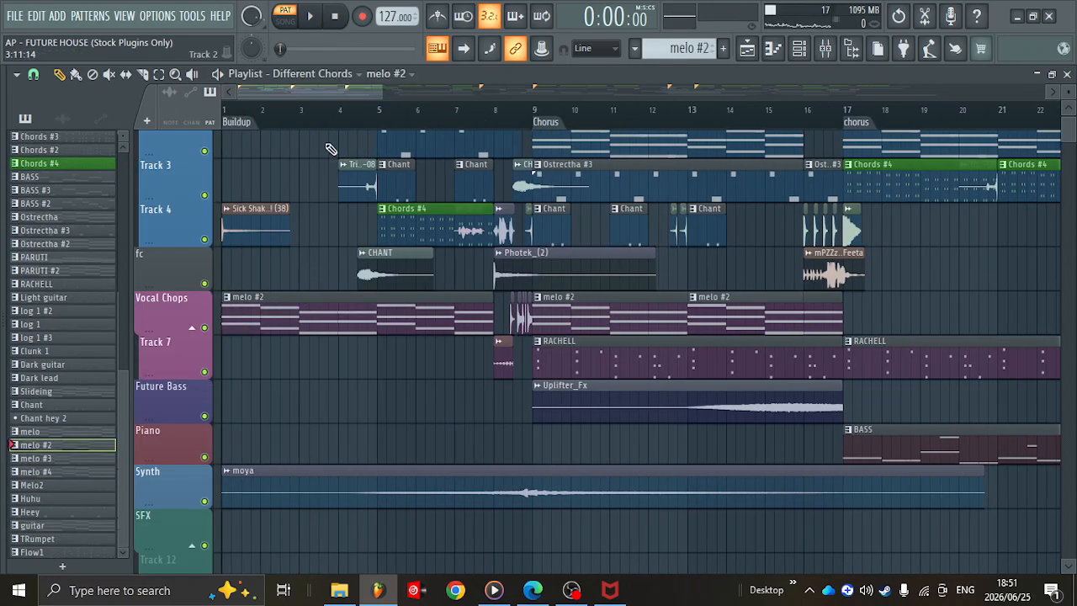
left_click_drag(300, 87, 380, 104)
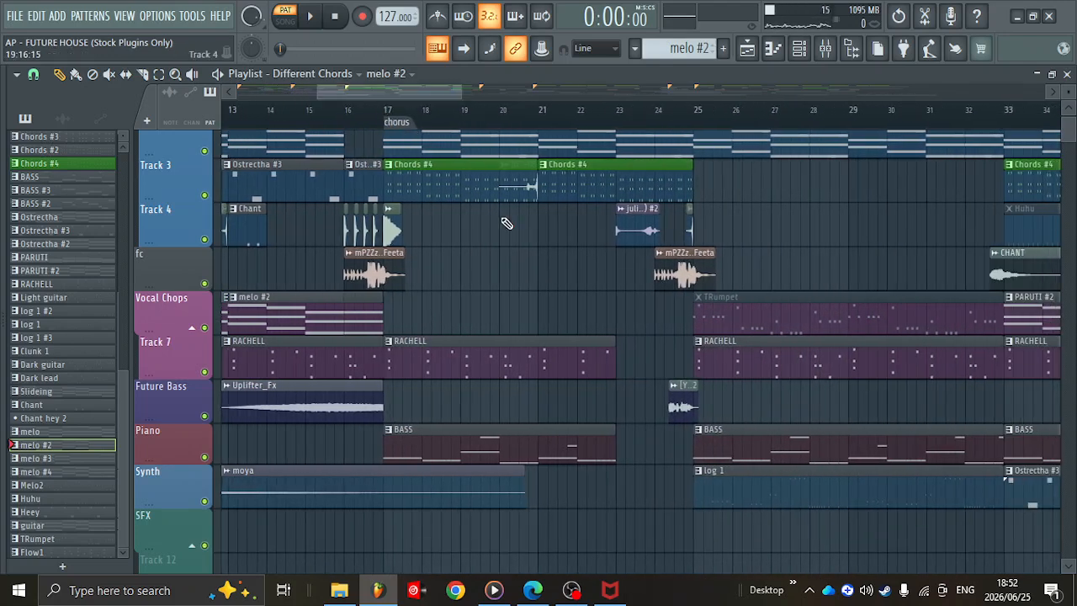
scroll(521, 251, "up", 3)
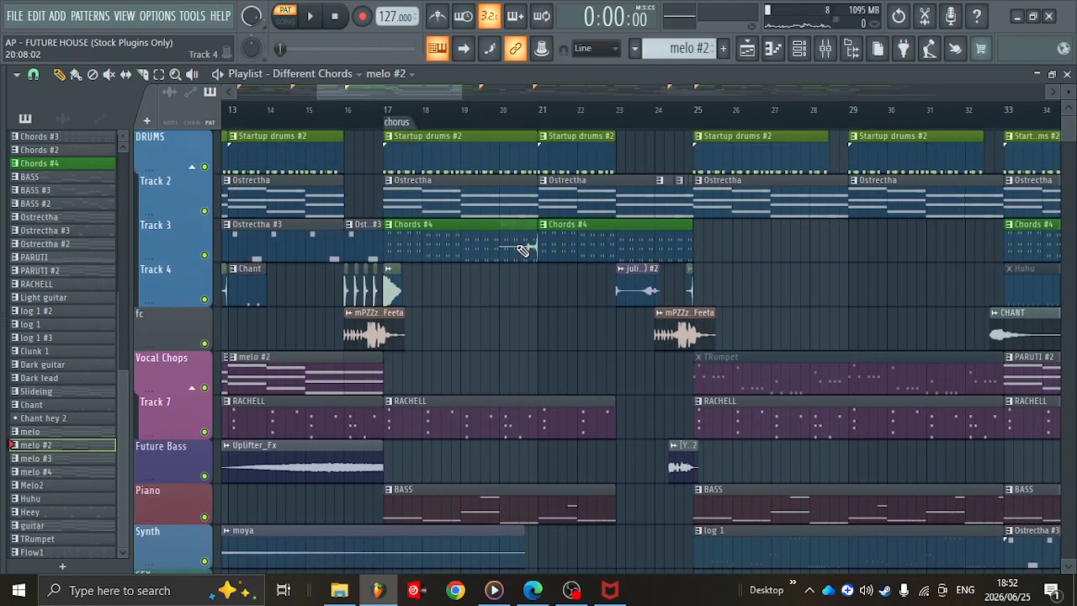
- Pick the Startup drums #2 clip, play its pattern, and examine its drum channels in the Channel rack
left_click_drag(431, 95, 385, 100)
left_click(348, 135)
left_click(310, 16)
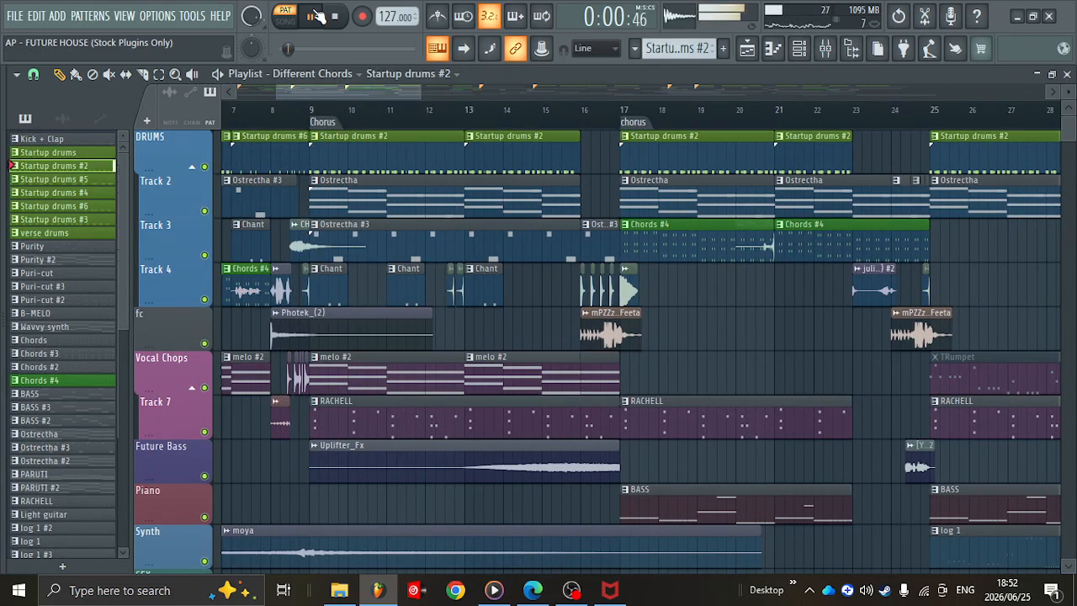
left_click_drag(381, 92, 375, 94)
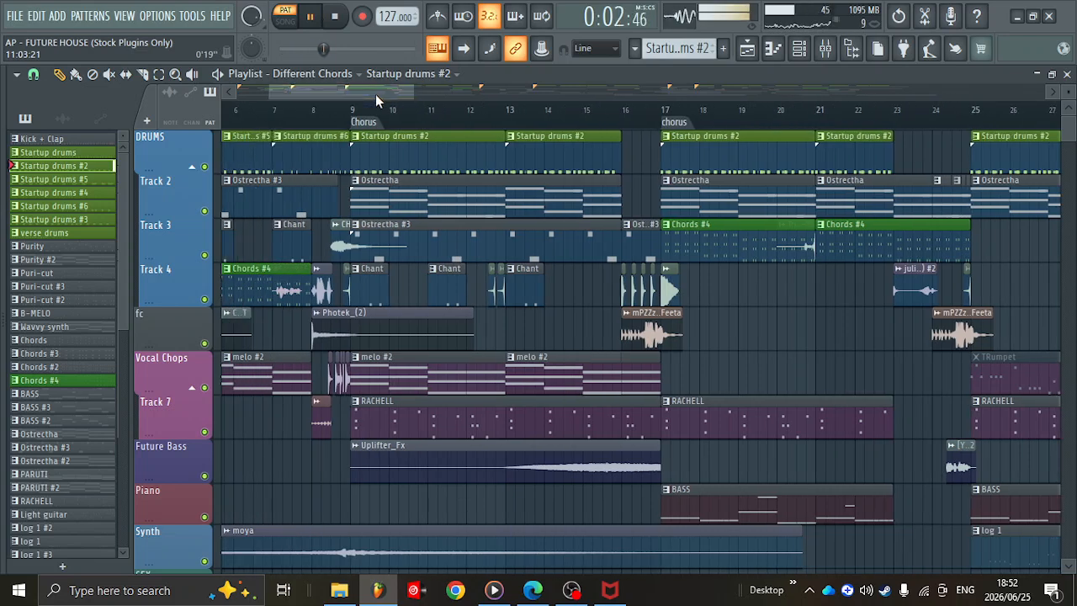
scroll(376, 95, "up", 2)
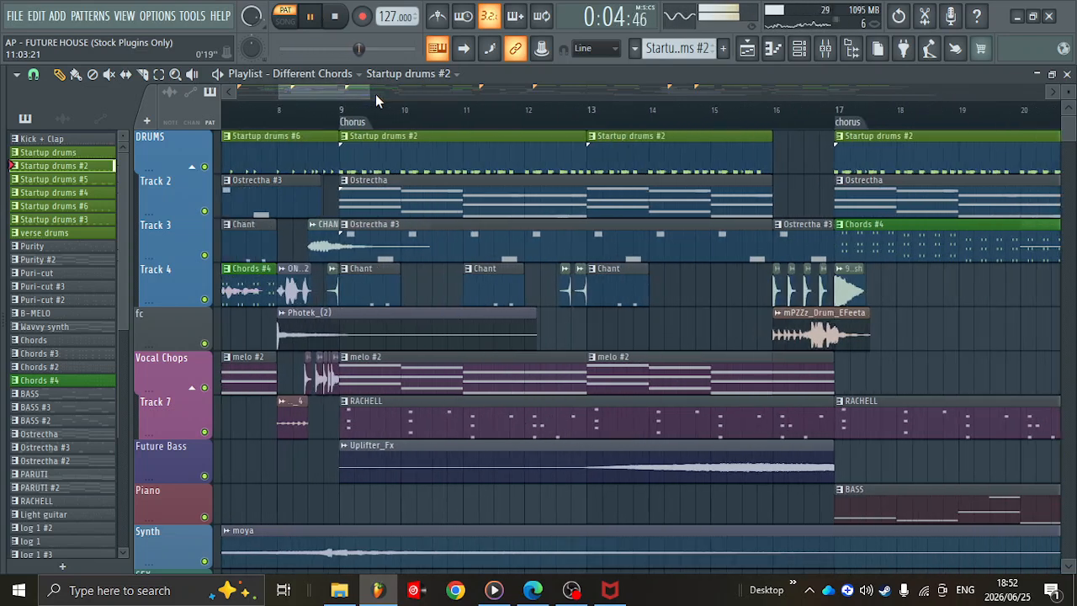
left_click(798, 48)
scroll(661, 241, "up", 10)
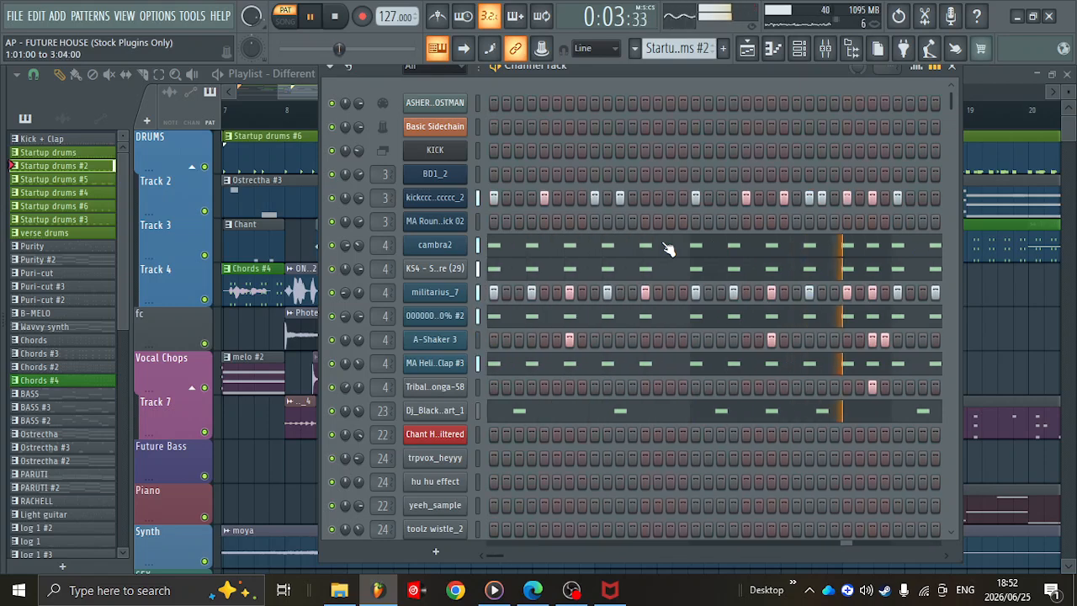
key("F6")
key("space")
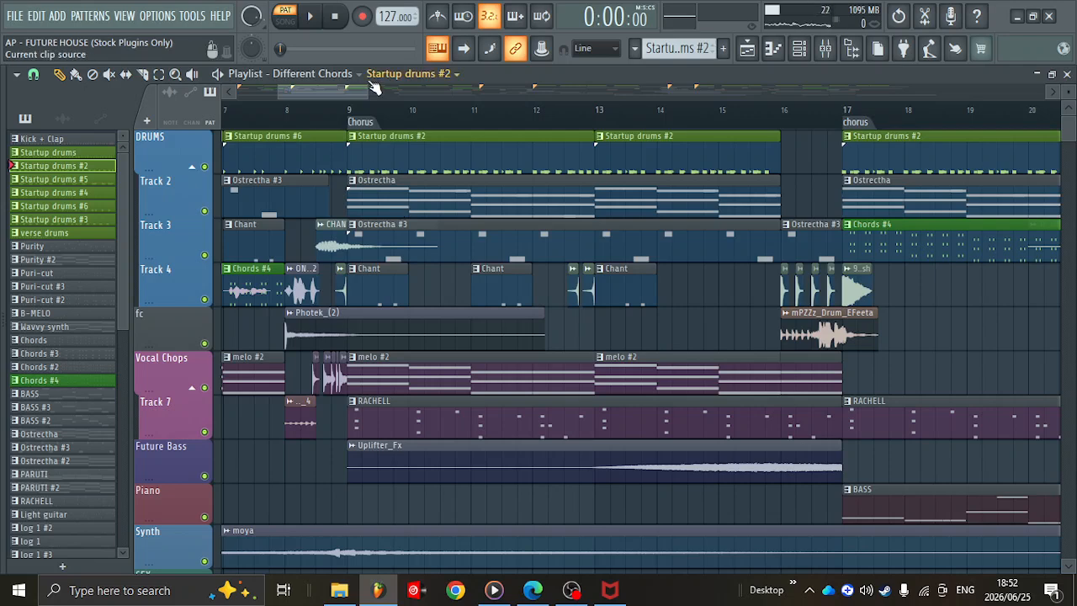
- Pick the Ostrectha clip at the first chorus and play it on its own in pattern mode
left_click_drag(370, 89, 410, 91)
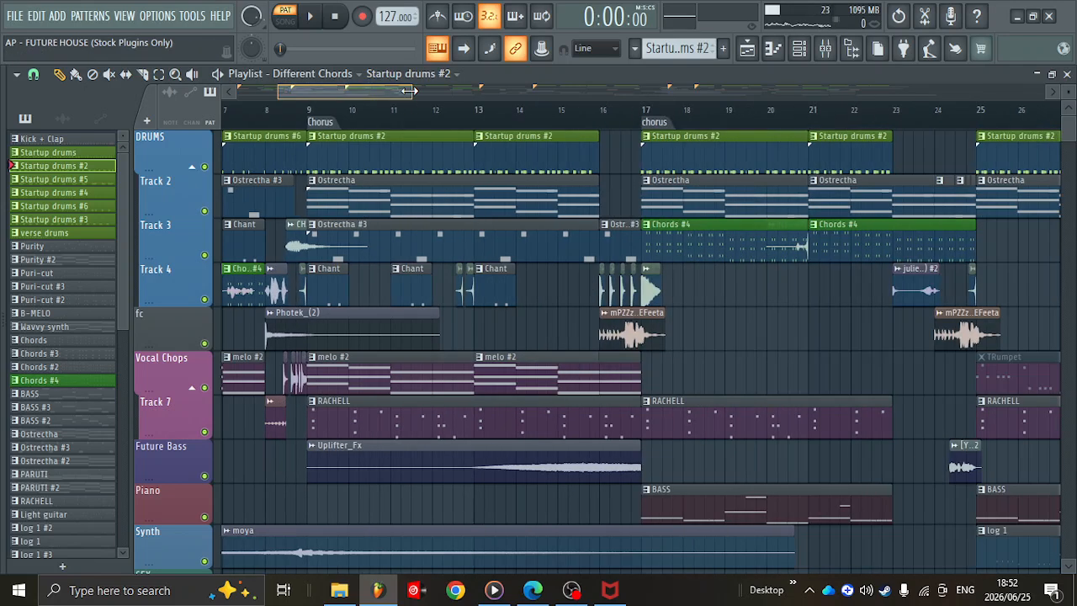
left_click(324, 185)
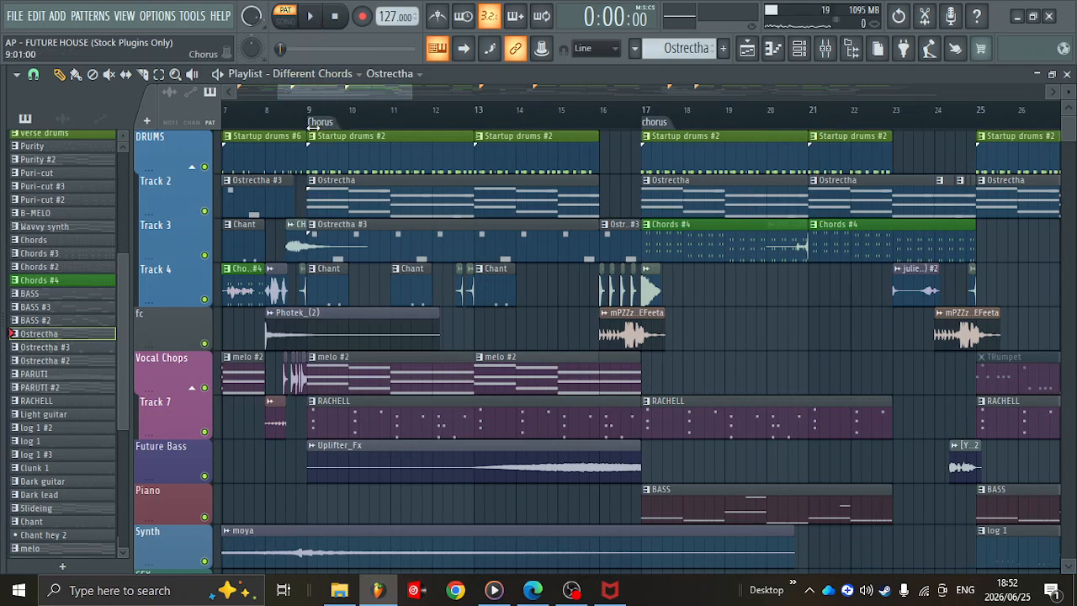
key("l")
key("space")
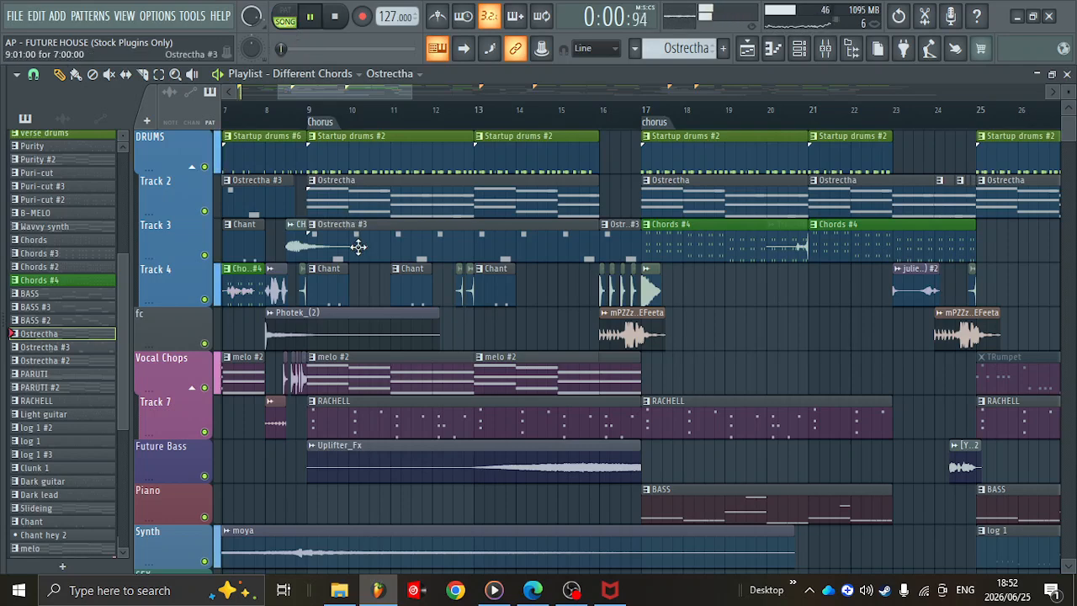
left_click(298, 17)
key("space")
- Check the Mixer, find Ostrectha's Orchestral 1 #2 channel in the Channel rack, and examine its Sytrus plugin during playback
left_click(824, 50)
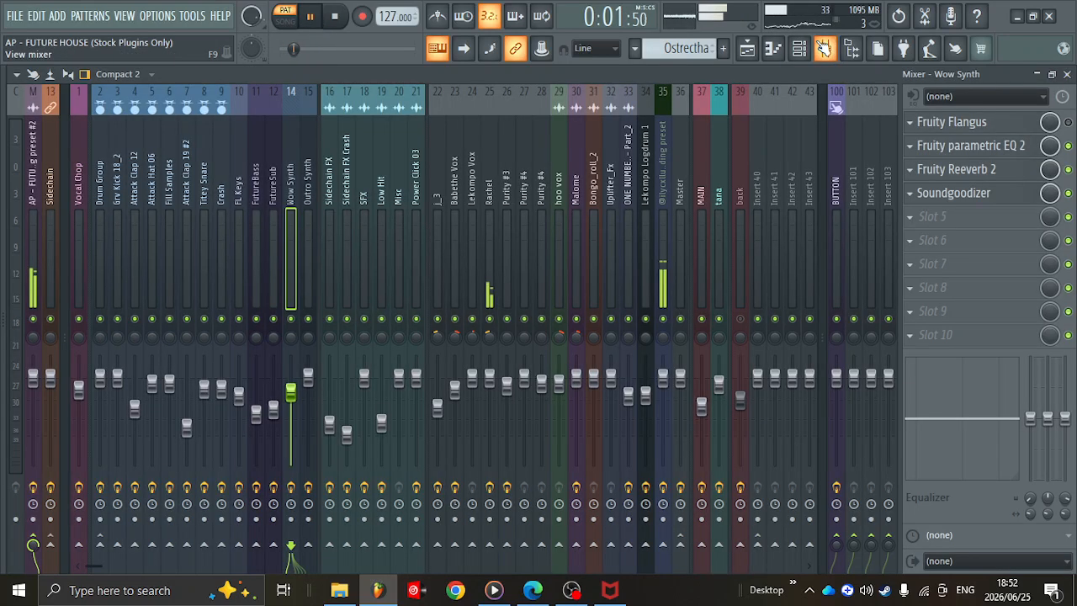
left_click(803, 54)
scroll(532, 345, "down", 10)
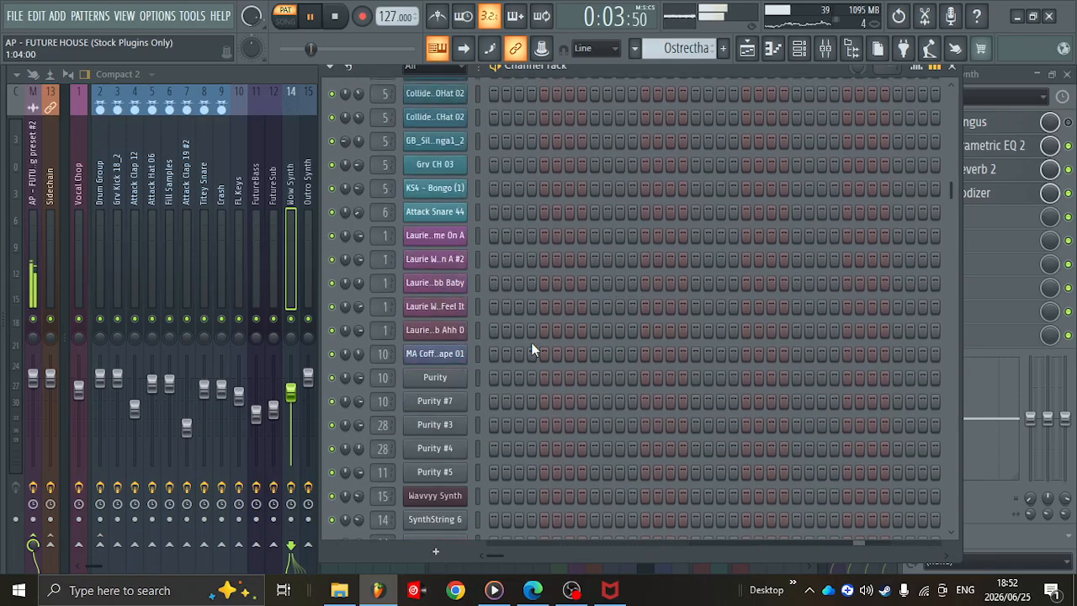
scroll(530, 345, "up", 5)
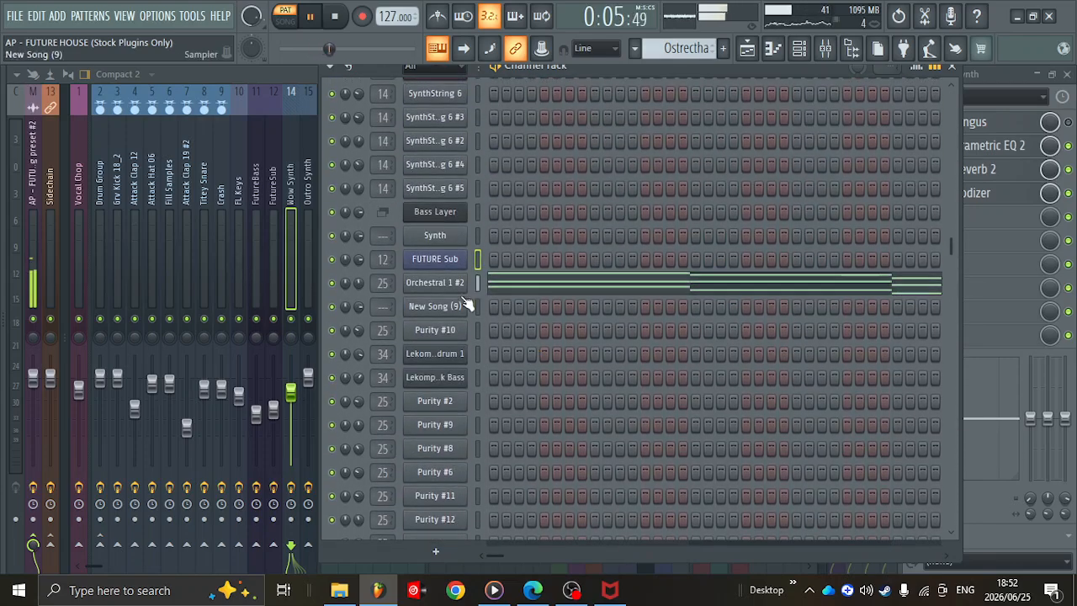
left_click(451, 287)
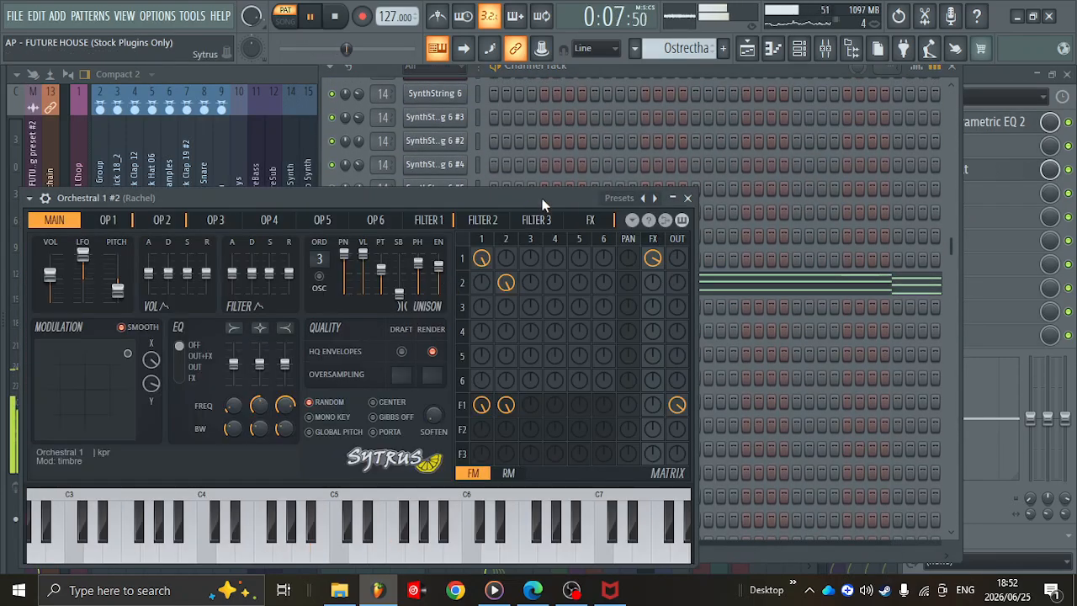
left_click_drag(556, 195, 727, 115)
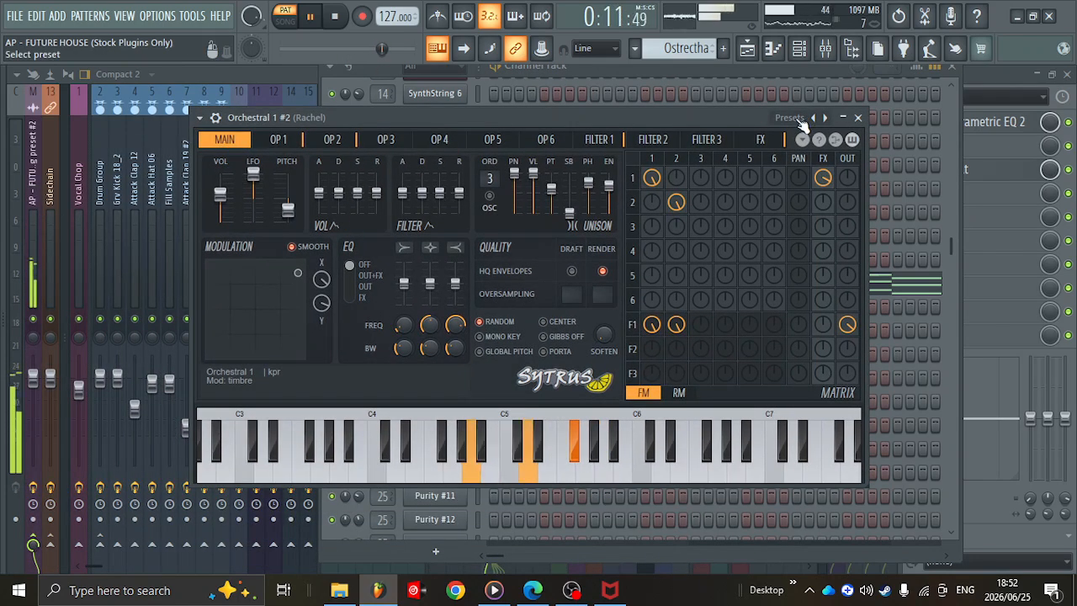
key("space")
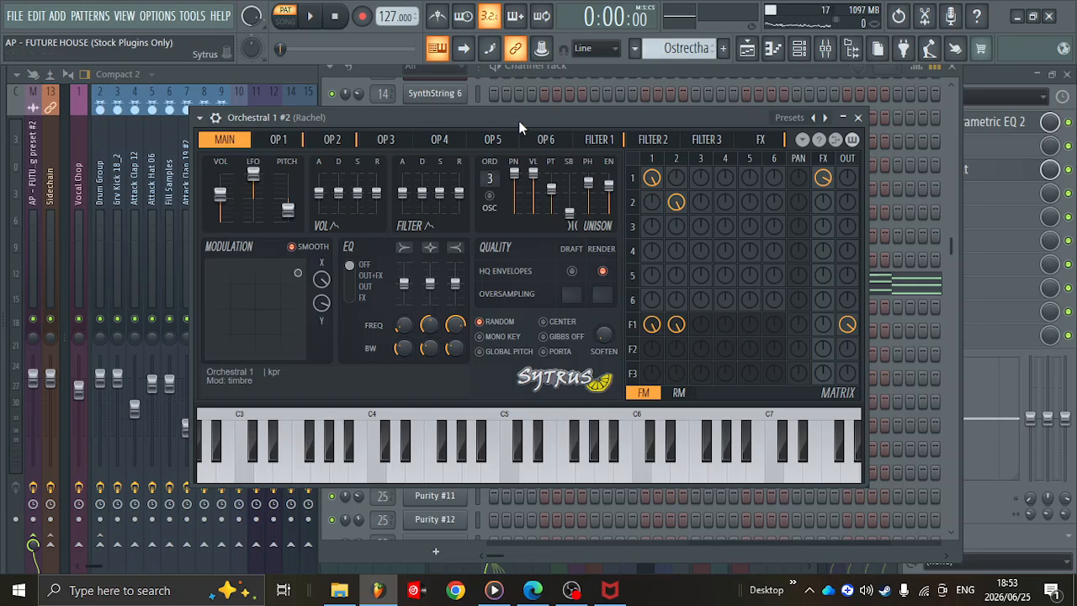
- Play Ostrectha again and close the Sytrus, Channel rack and Mixer windows to return to the playlist
key("space")
key("Escape")
key("Escape")
key("Escape")
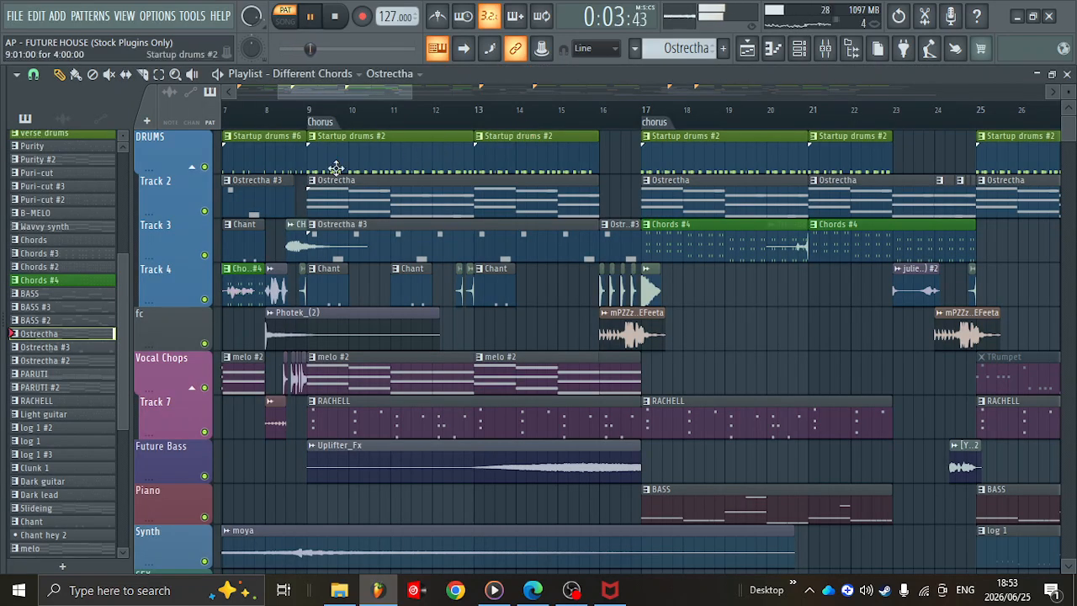
- Stop Ostrectha, pick the Ostrectha #3 clip, examine its trpvox_heyyy notes in the Piano roll during playback, and return to the playlist
key("space")
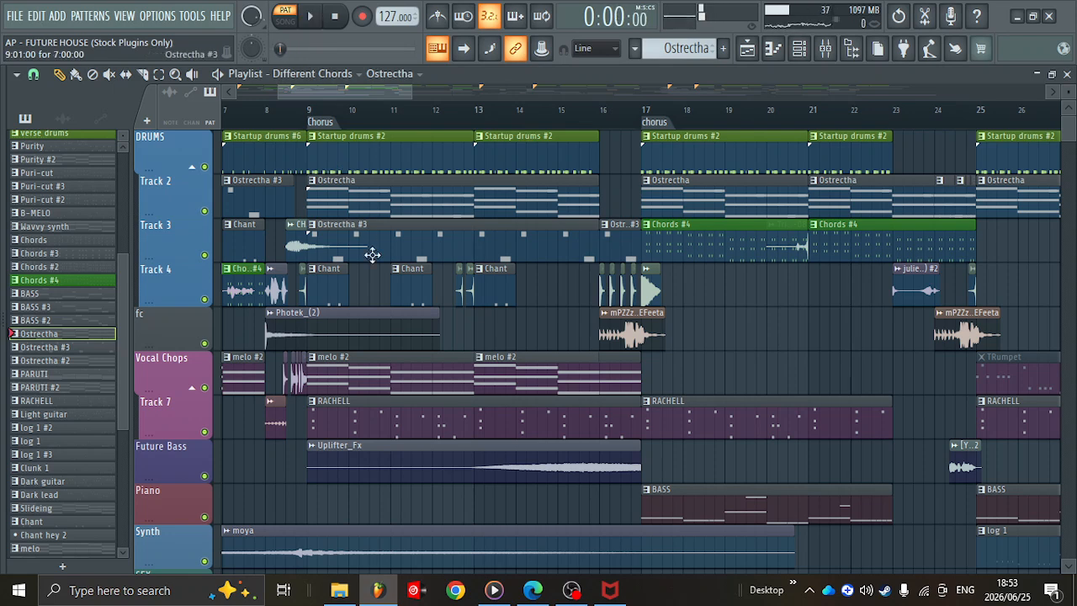
left_click(416, 225)
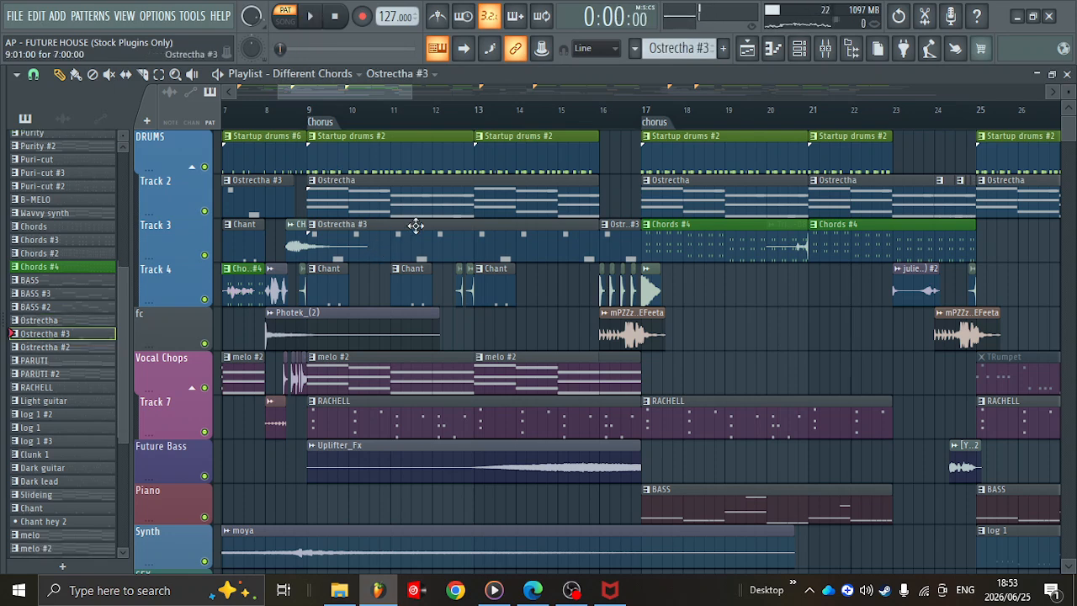
left_click(772, 49)
scroll(560, 264, "up", 5)
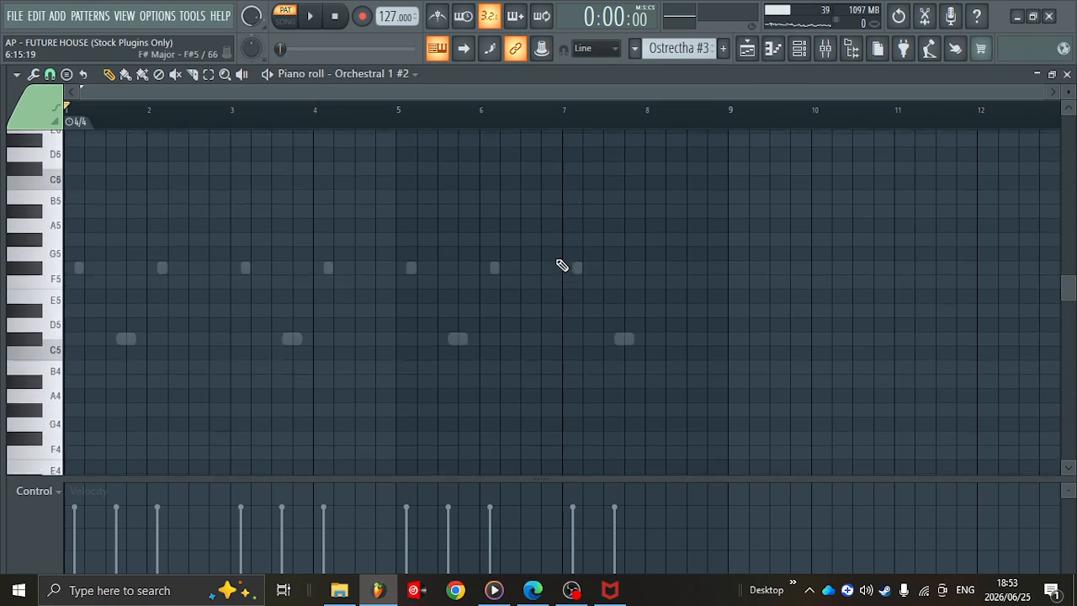
double_click(458, 371)
key("space")
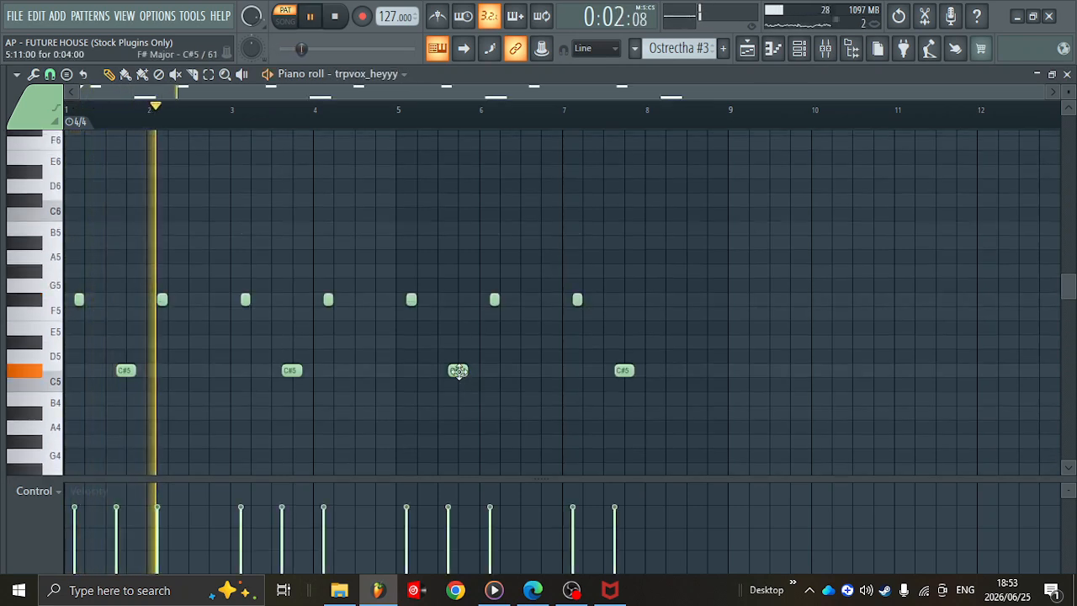
key("space")
key("F5")
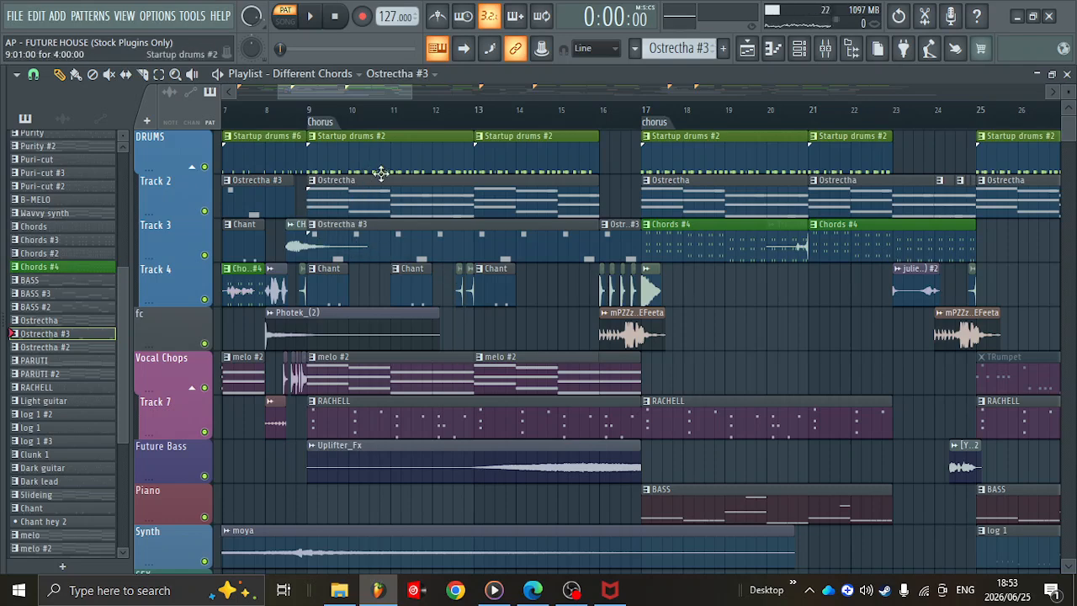
- Solo Track 7 and play the song from just before the first Chorus marker
left_click_drag(388, 85, 376, 88)
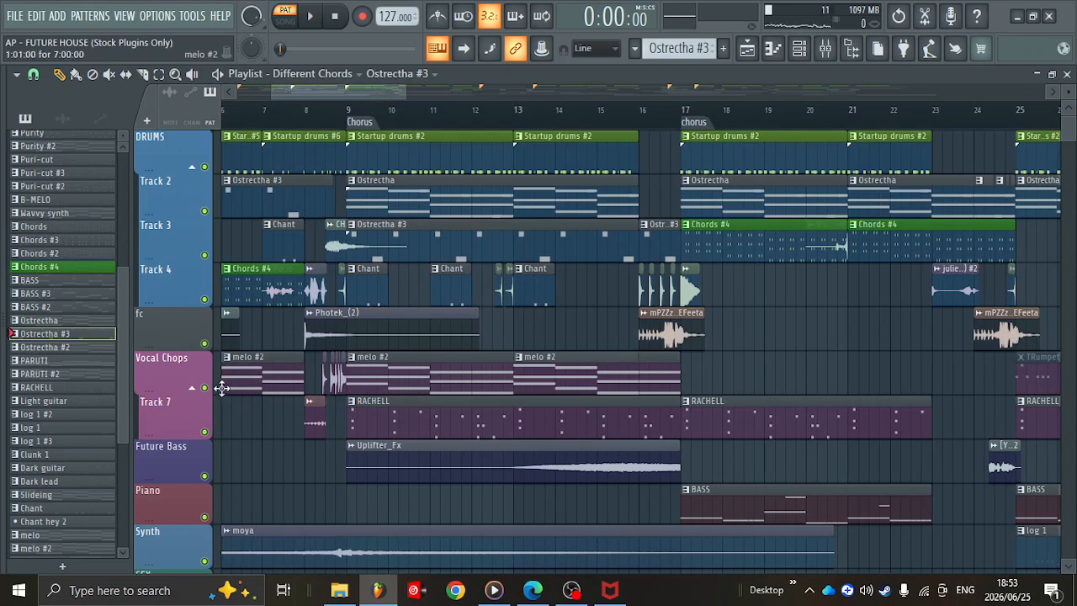
left_click(343, 111)
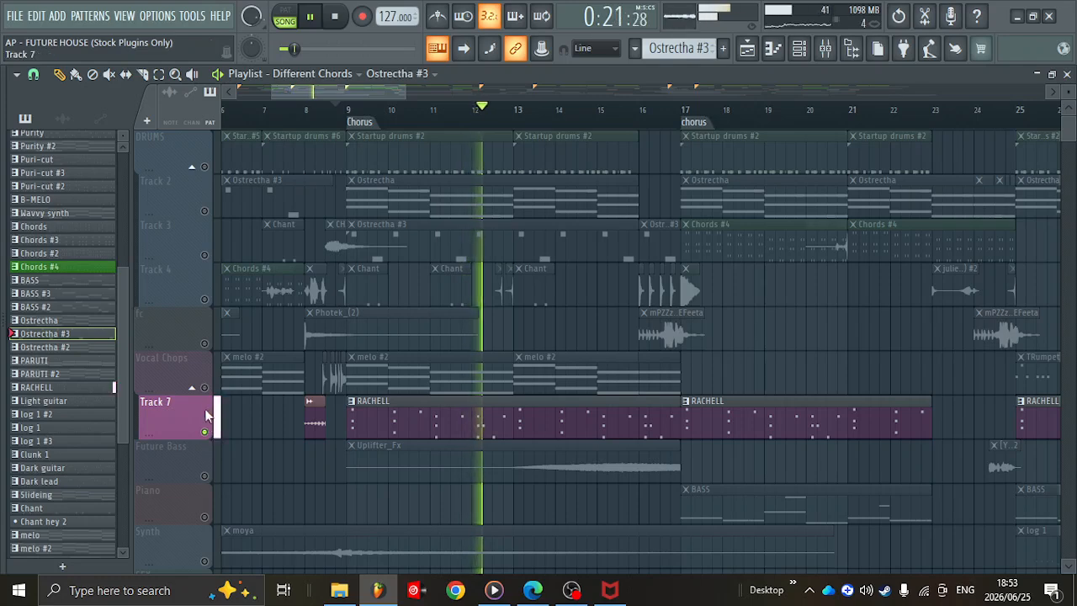
key("space")
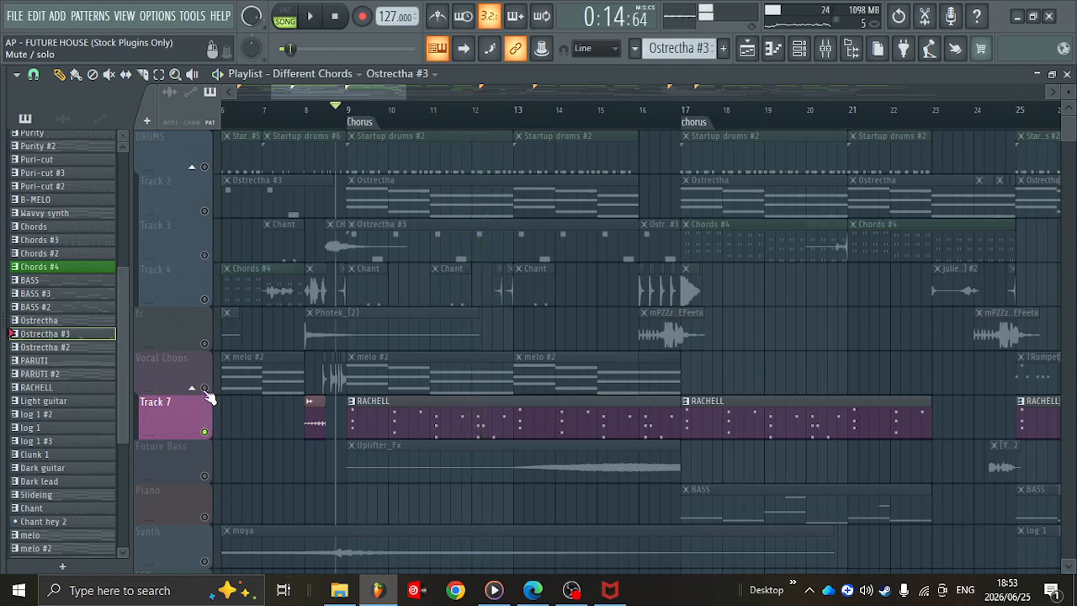
- Examine the chord notes of the melo #2 clip in the Piano roll and return to the playlist
double_click(431, 381)
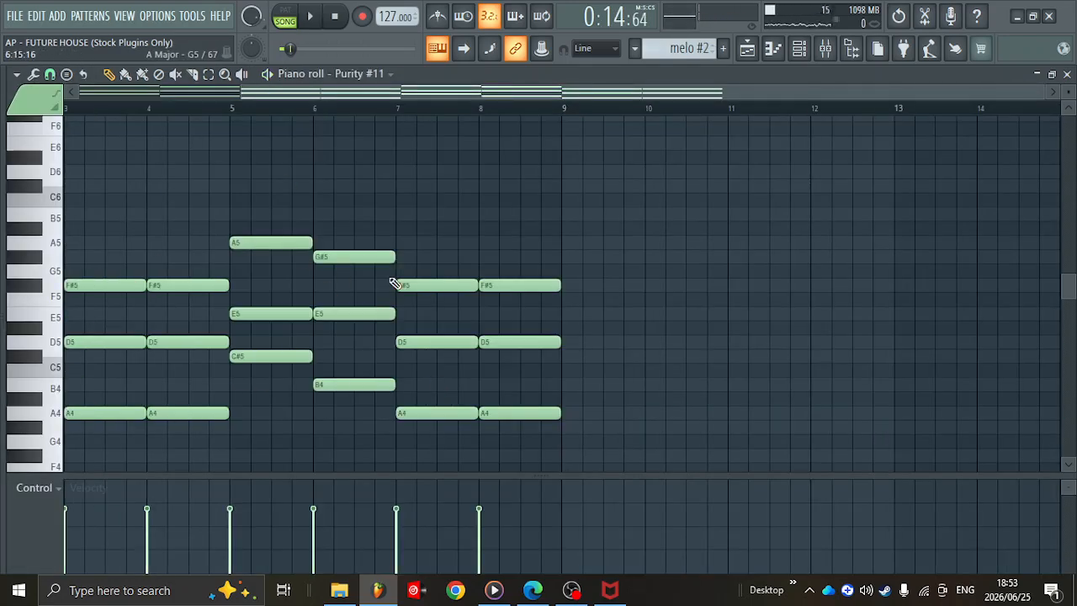
scroll(390, 279, "left", 1)
key("Escape")
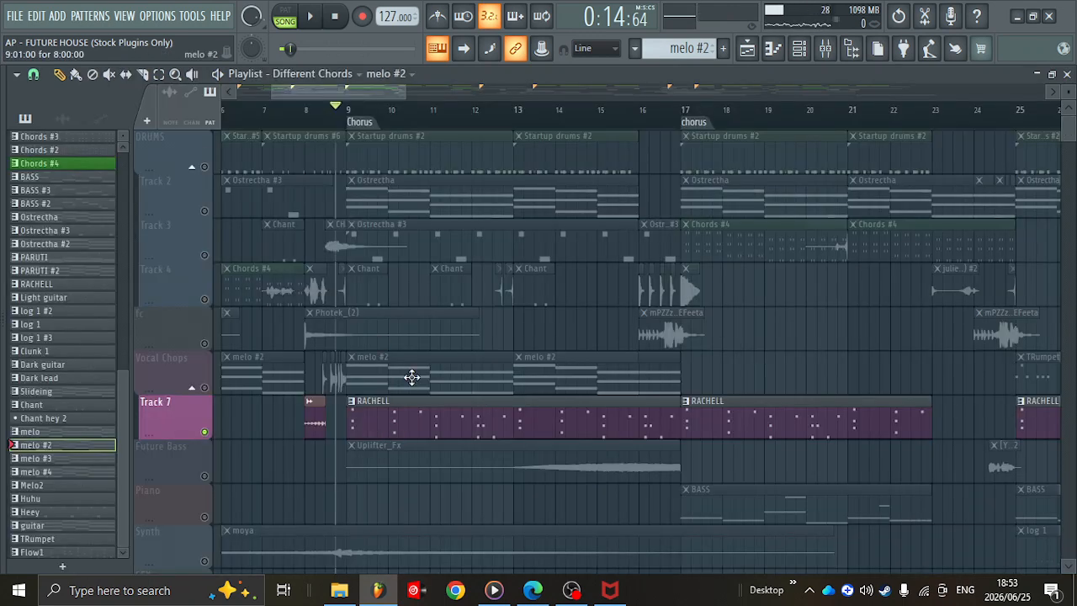
- Pick the Chords #4 clip on Track 4 and play it on its own in pattern mode
scroll(404, 375, "left", 2)
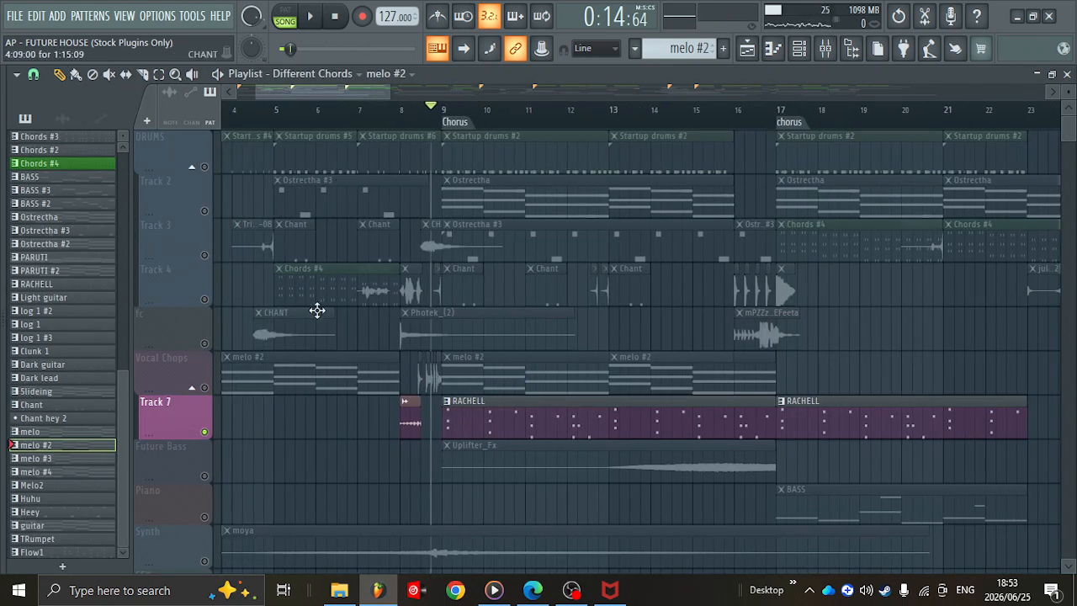
double_click(312, 283)
key("space")
key("Escape")
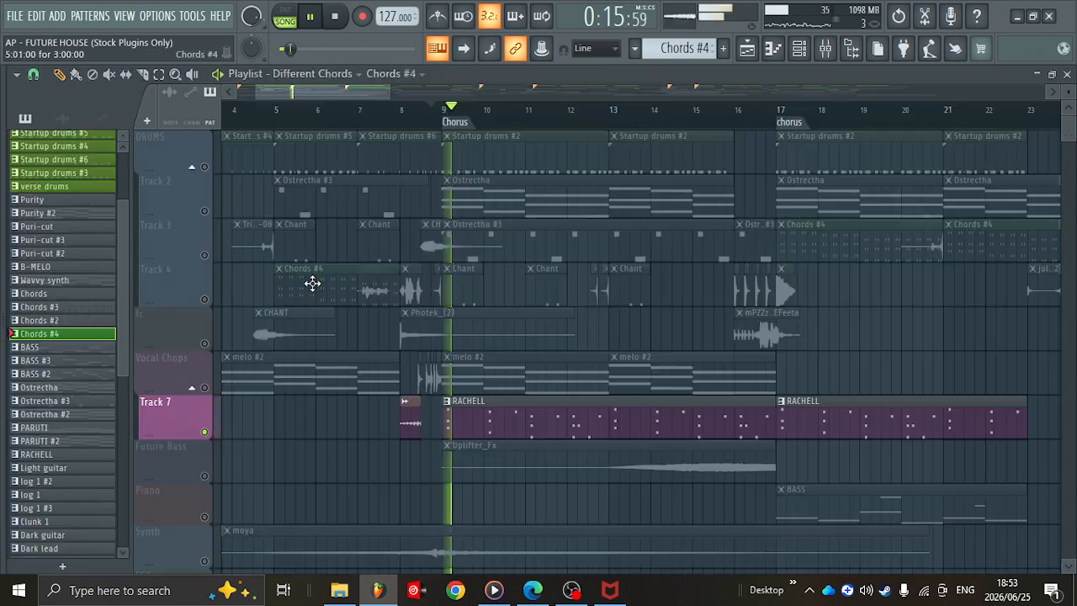
key("l")
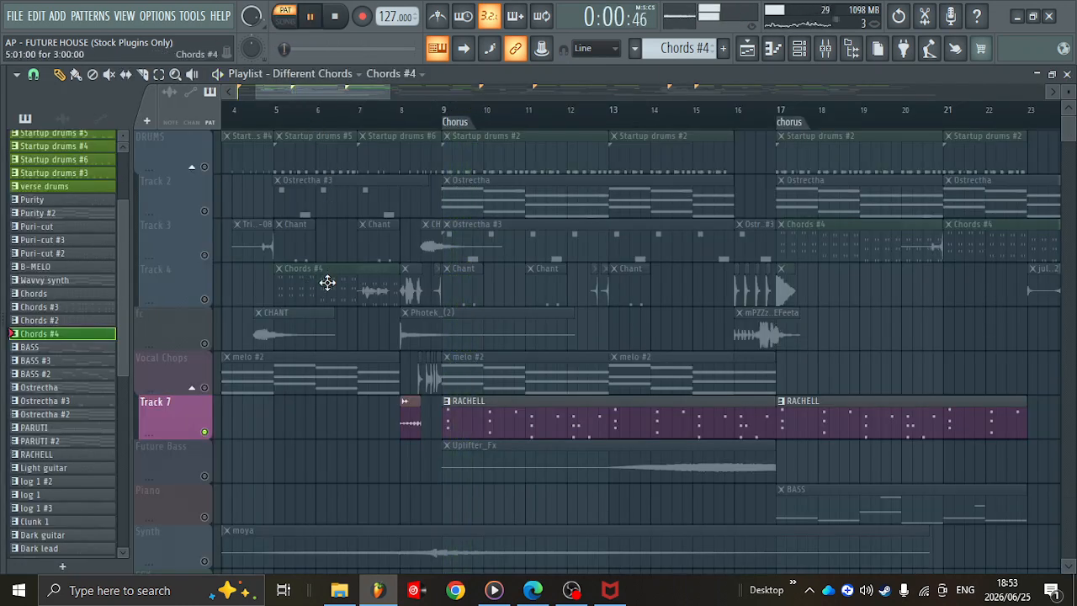
- Pick the RACHELL clip at the first chorus, play its pattern, and examine its notes in the Piano roll
left_click(460, 404)
key("space")
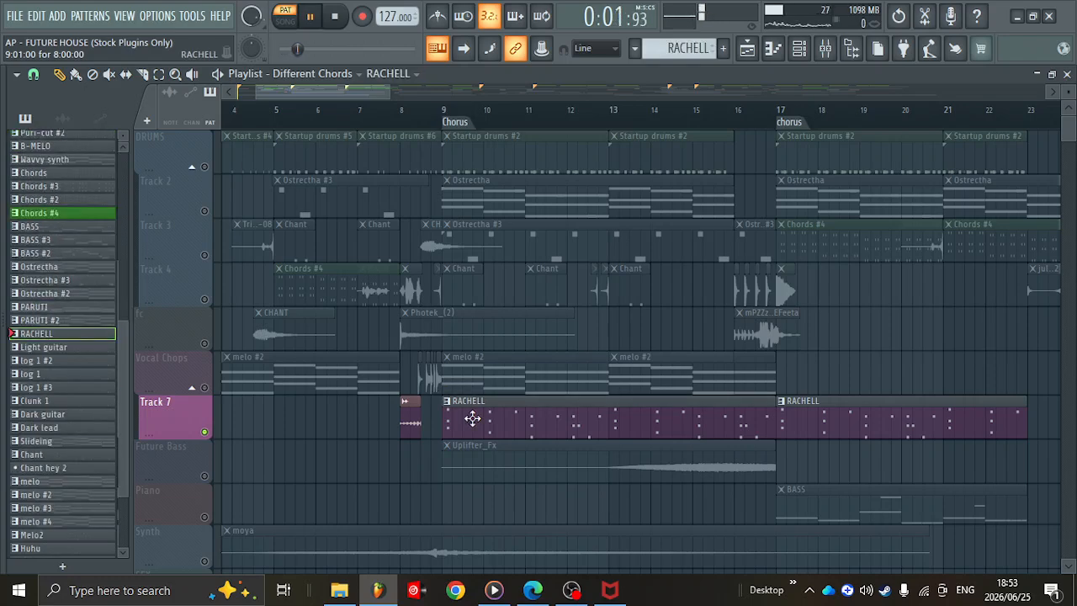
double_click(472, 418)
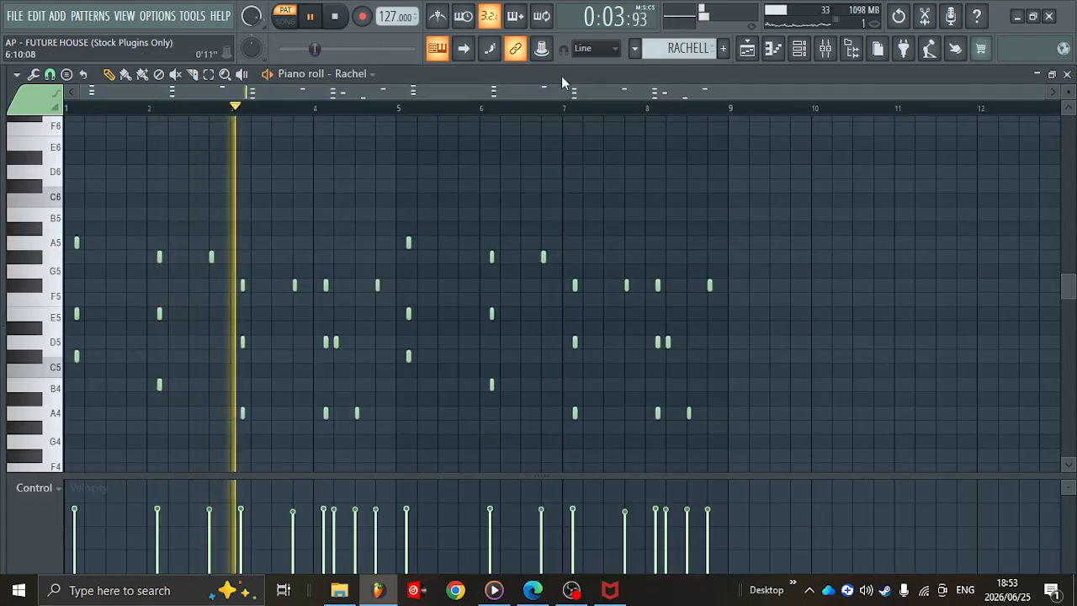
key("space")
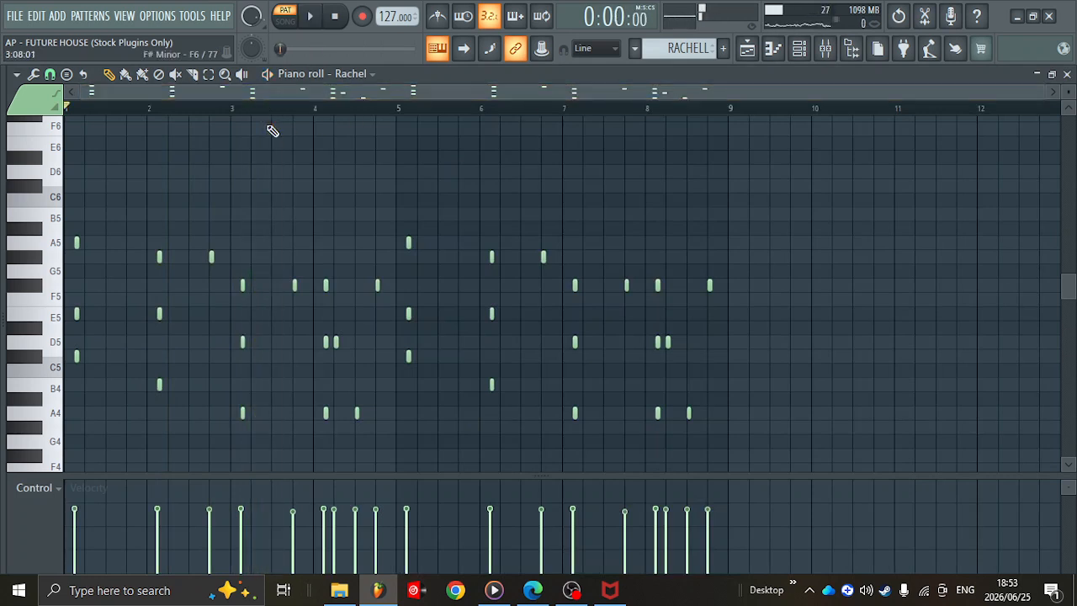
- Try lengthening all Rachel notes so the first chord reaches bar 2, play the pattern, and undo the resize
key("ctrl+a")
left_click_drag(80, 240, 147, 247)
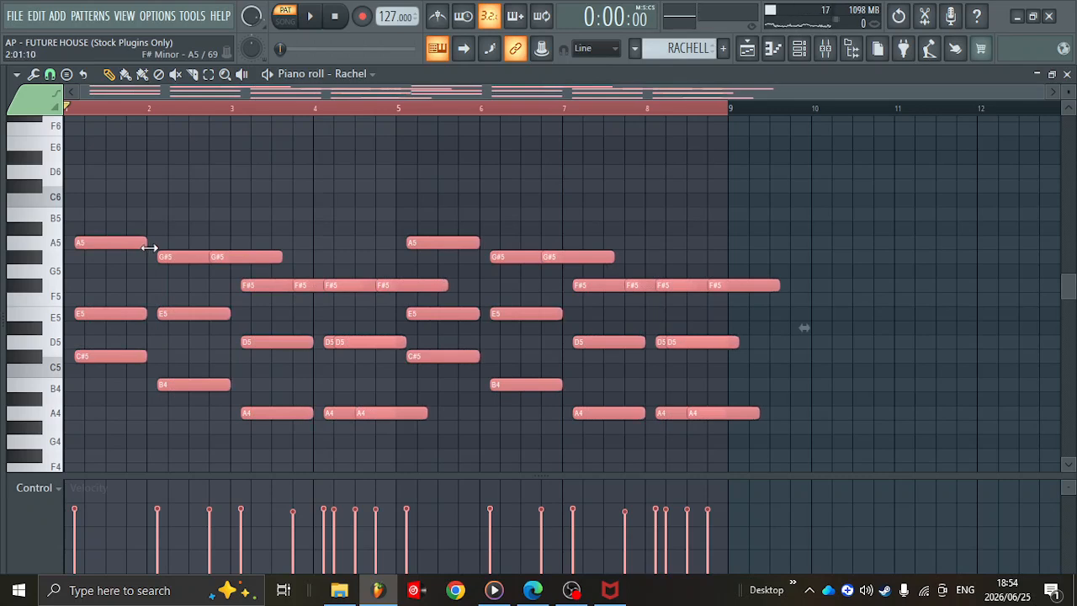
key("space")
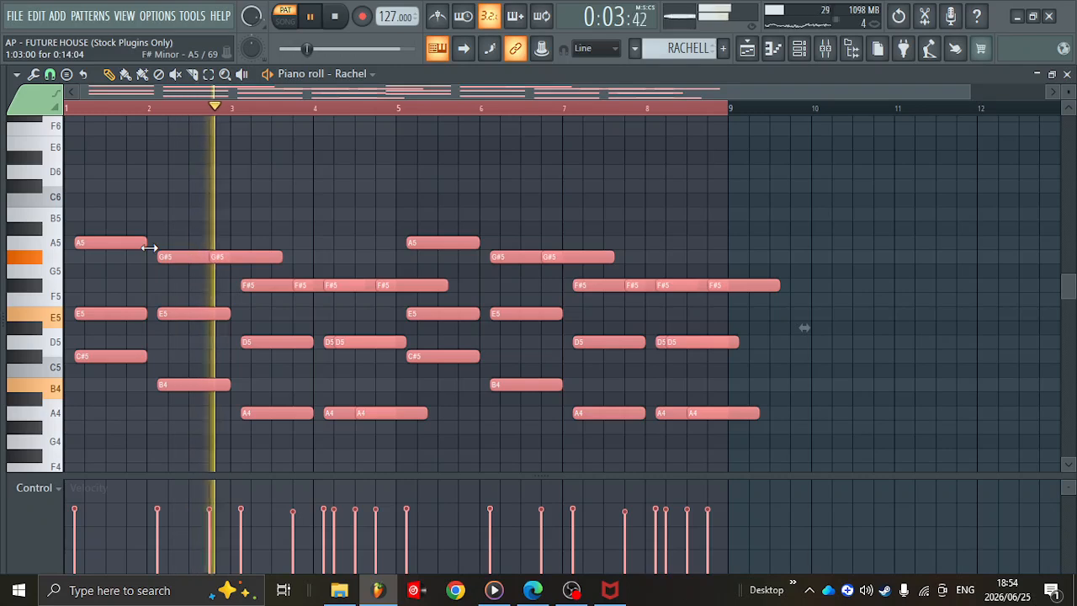
key("space")
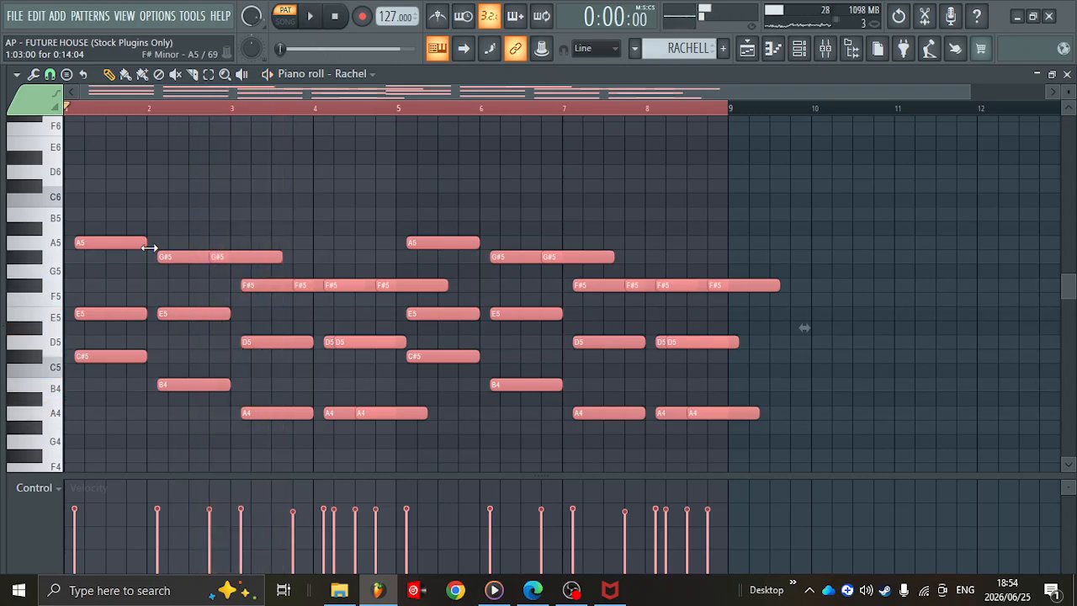
left_click(908, 19)
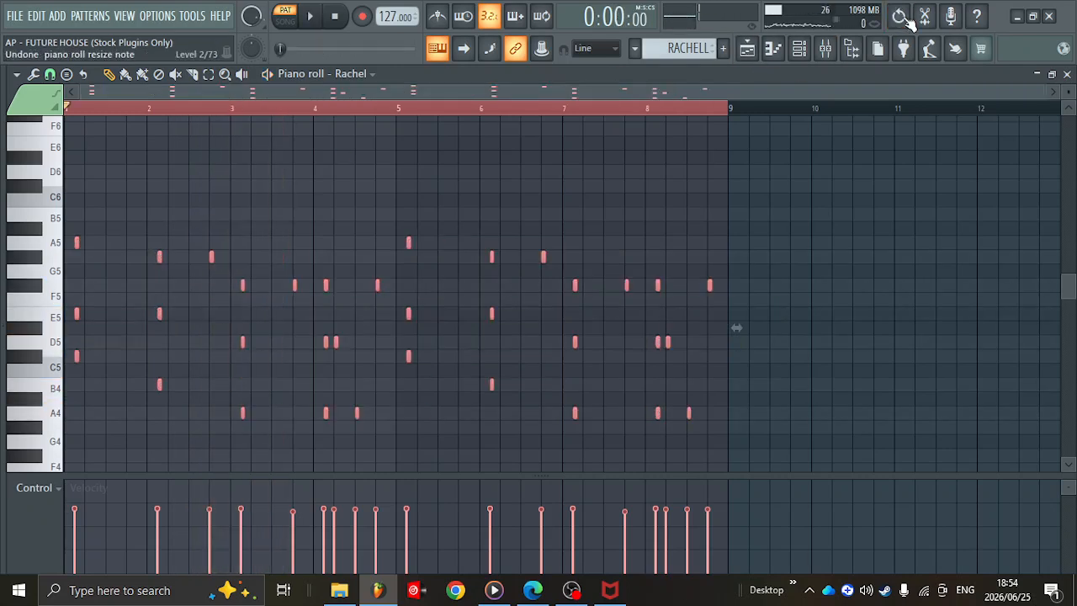
- Return to the playlist, pick the Startup drums #2 clip, and unsolo Track 7 so every track is active
key("Escape")
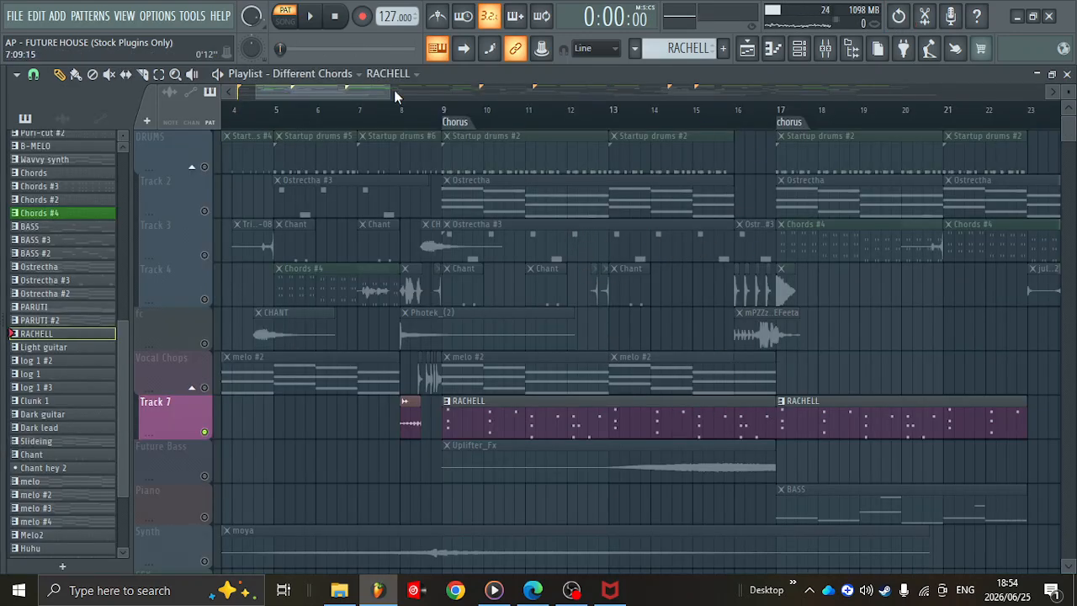
left_click_drag(389, 90, 416, 111)
left_click(578, 135)
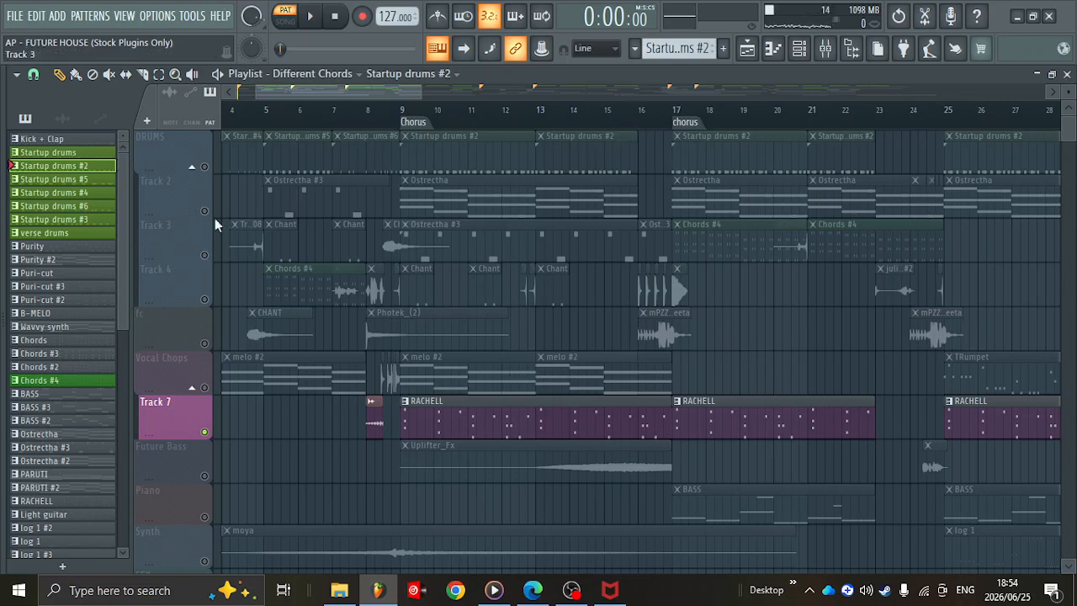
left_click(204, 167)
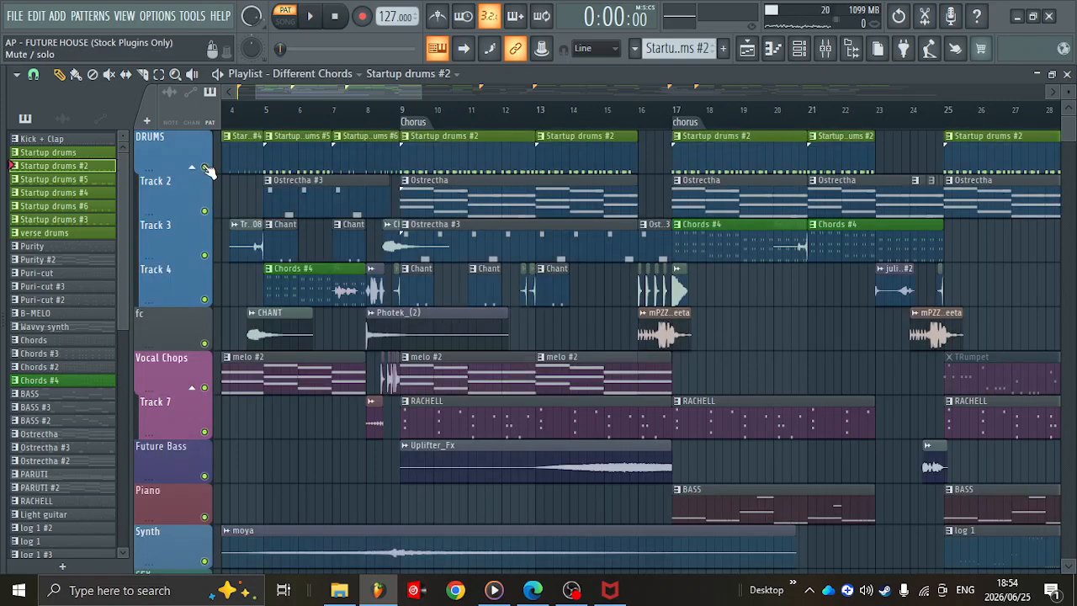
- Play the song from just before the chorus at bar 17 and look over the arrangement up to the verse
left_click(656, 113)
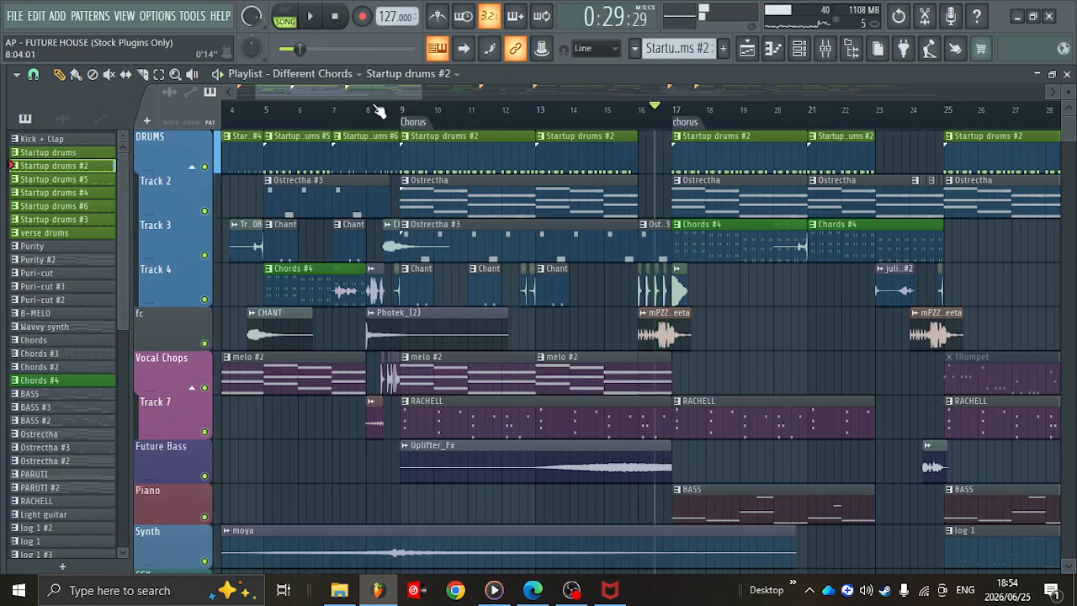
key("space")
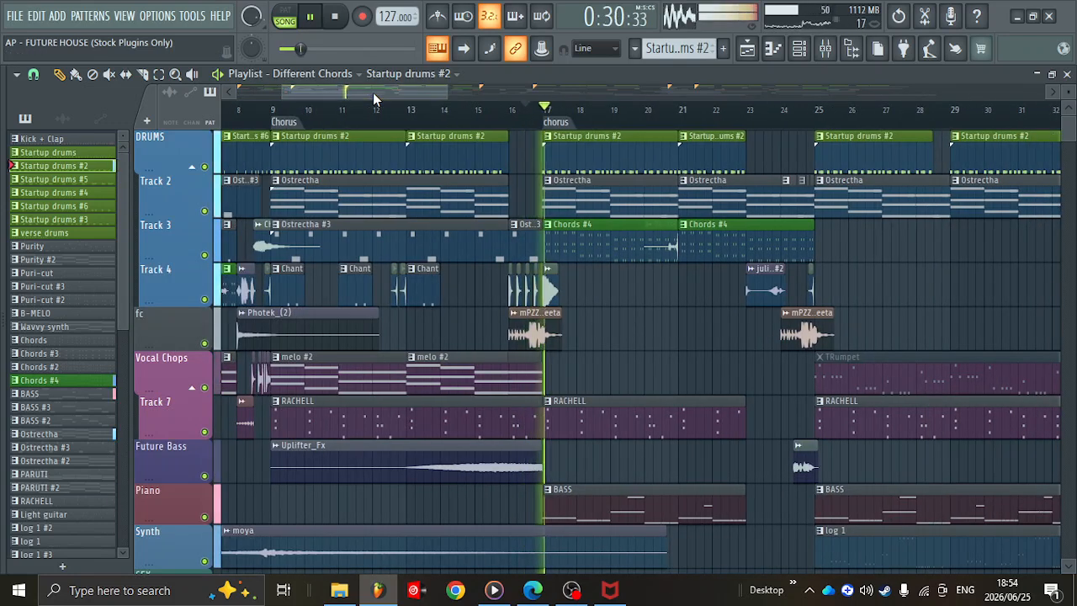
left_click_drag(373, 90, 398, 92)
scroll(754, 289, "down", 3)
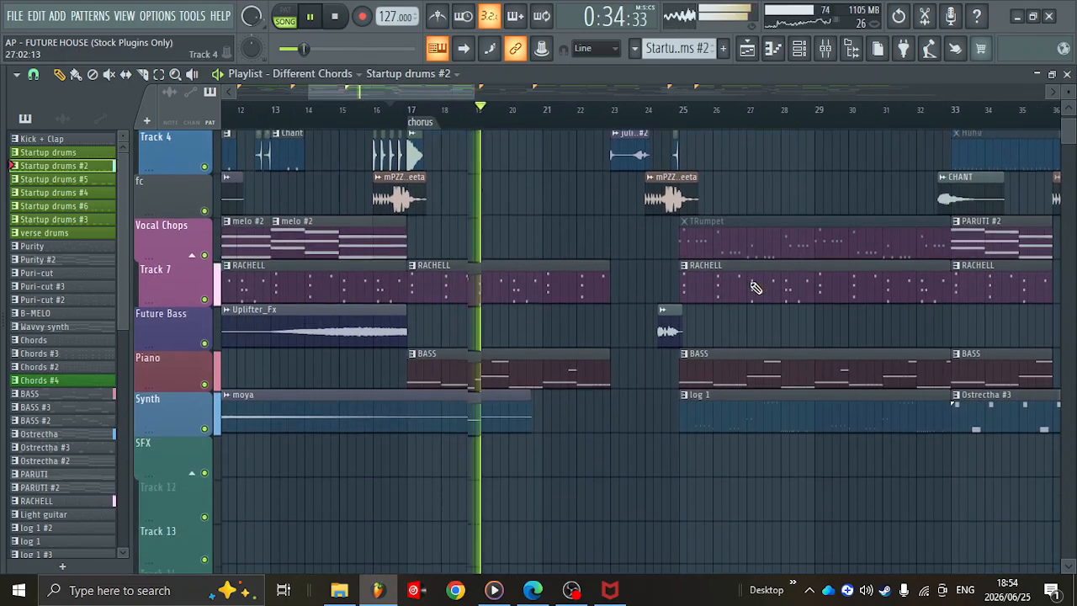
scroll(754, 288, "down", 3)
scroll(754, 288, "up", 6)
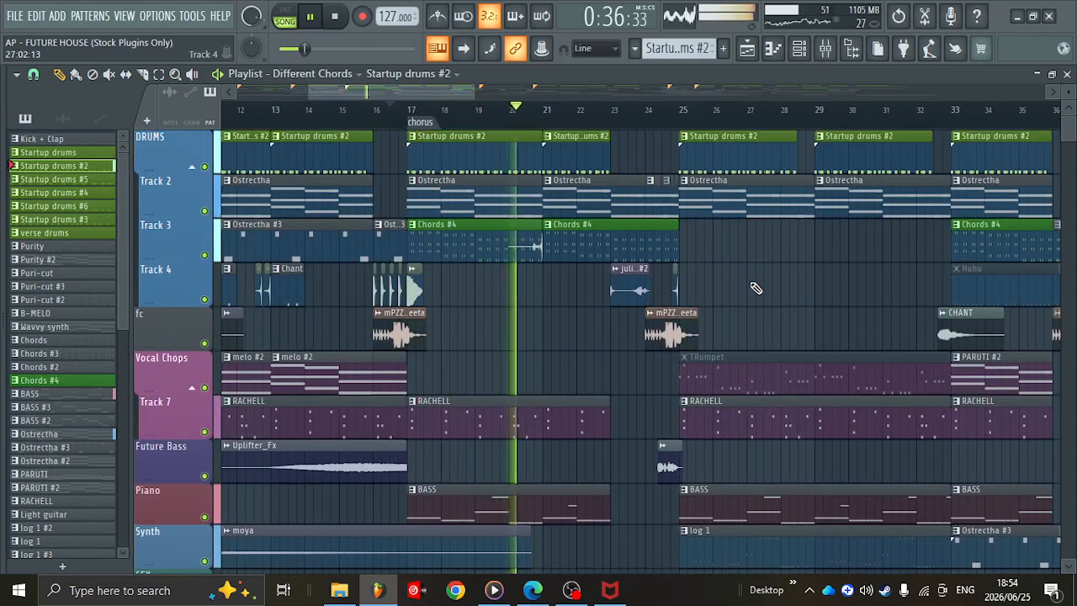
left_click_drag(381, 92, 497, 108)
key("space")
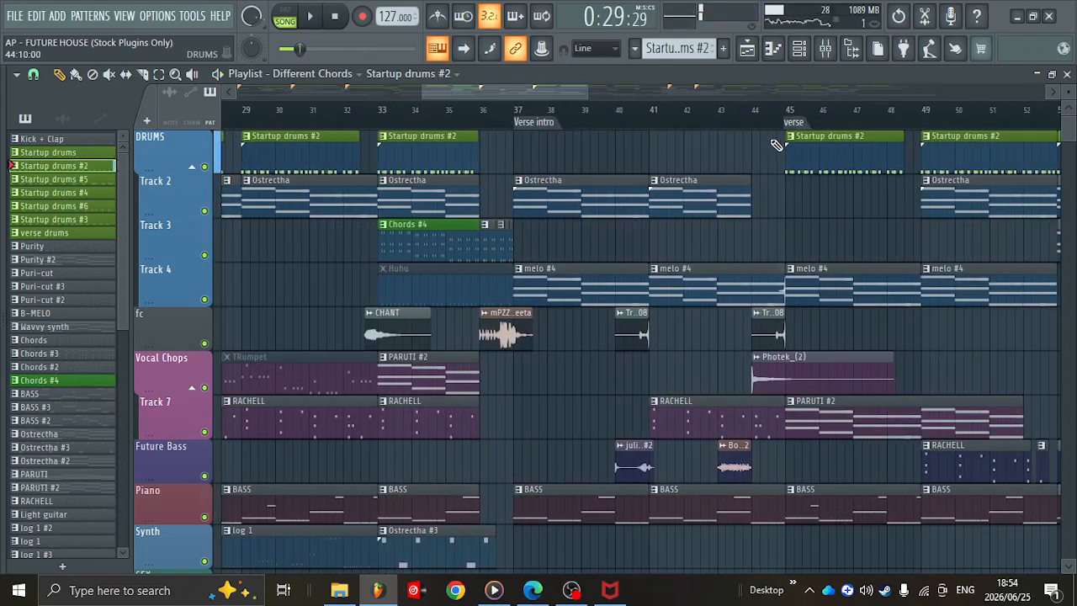
- Play the song from around bar 43, through the end of the verse intro and into the verse
key("space")
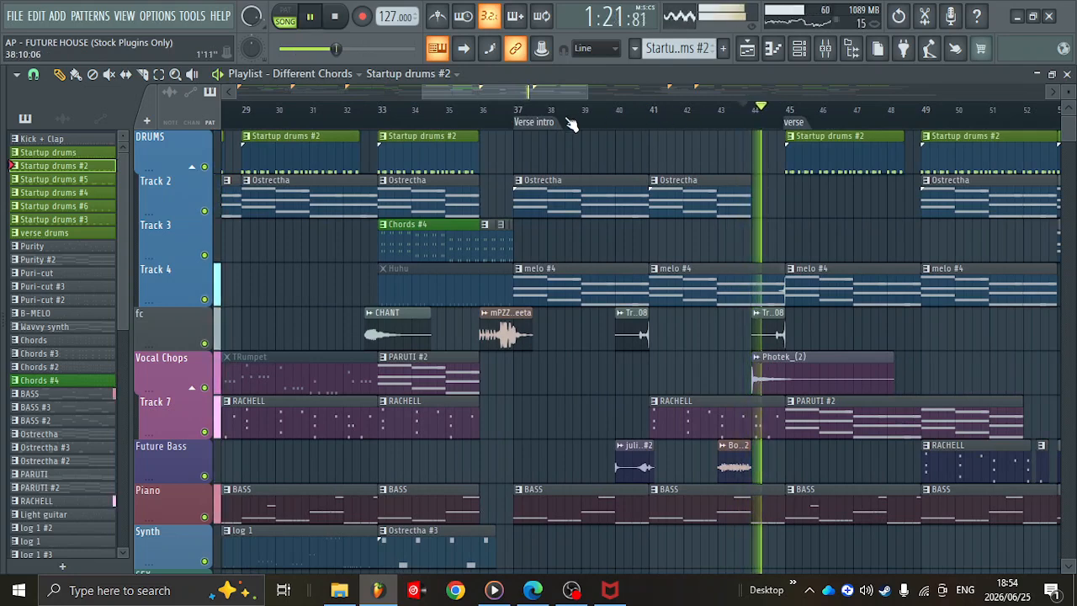
left_click_drag(518, 103, 548, 108)
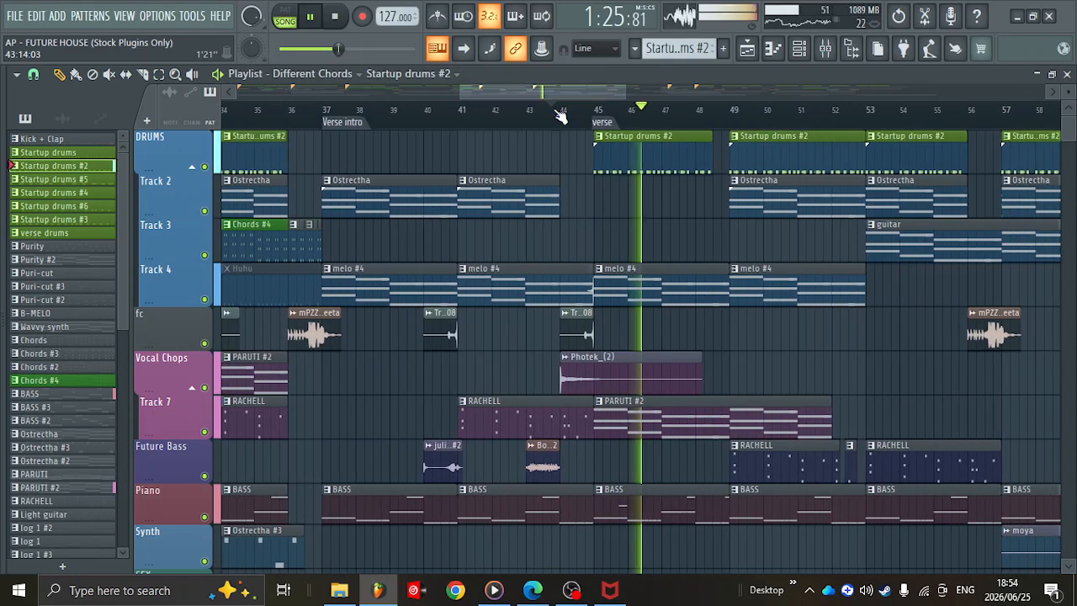
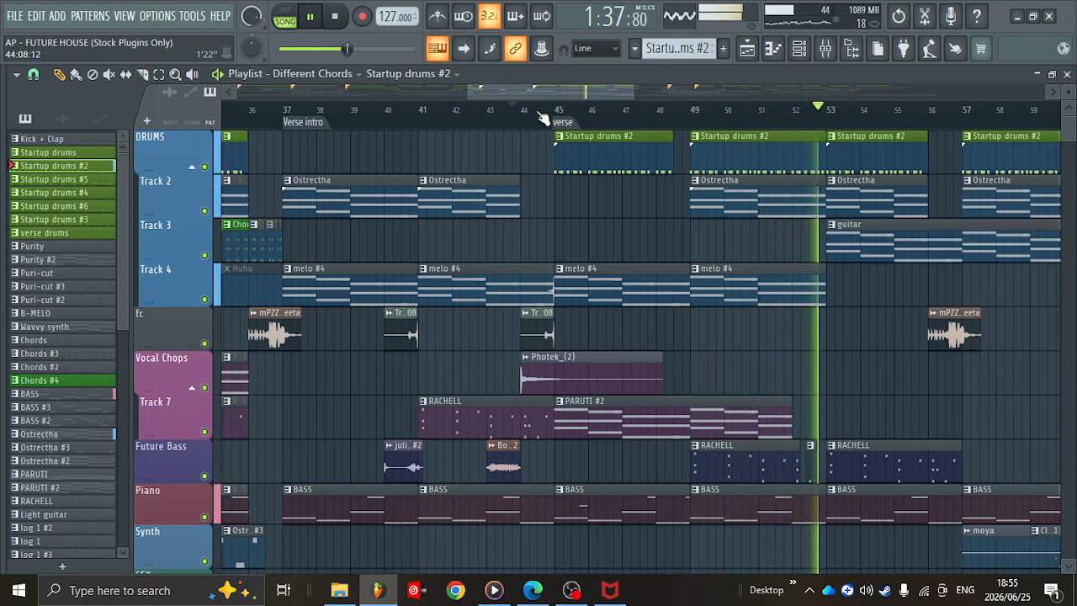
key("space")
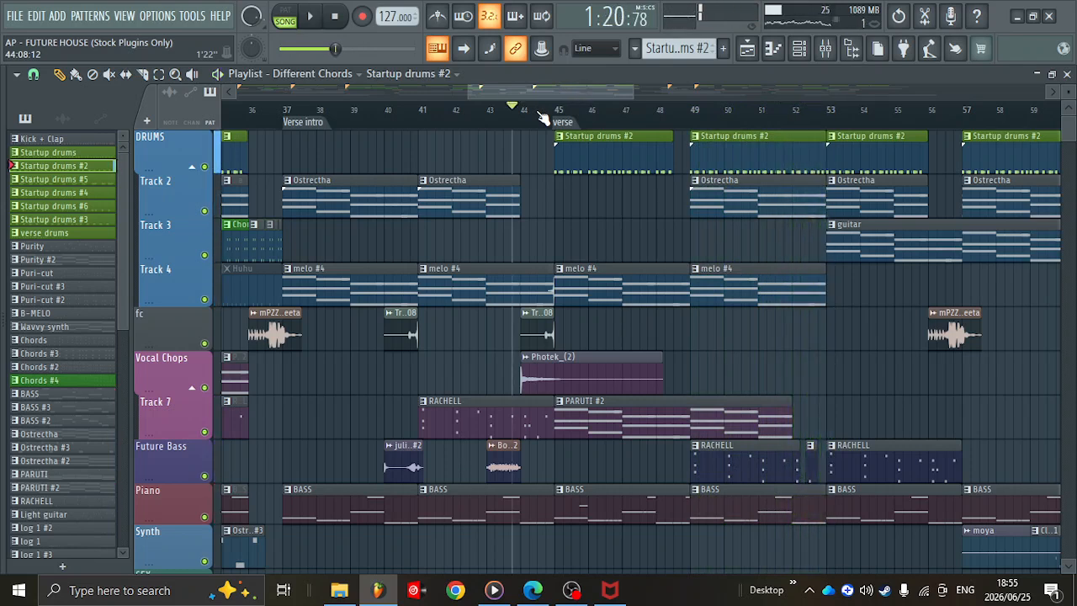
- Set the playback position to about bar 44, solo Track 7, and play its RACHELL to PARUTI #2 transition
left_click(537, 116)
key("space")
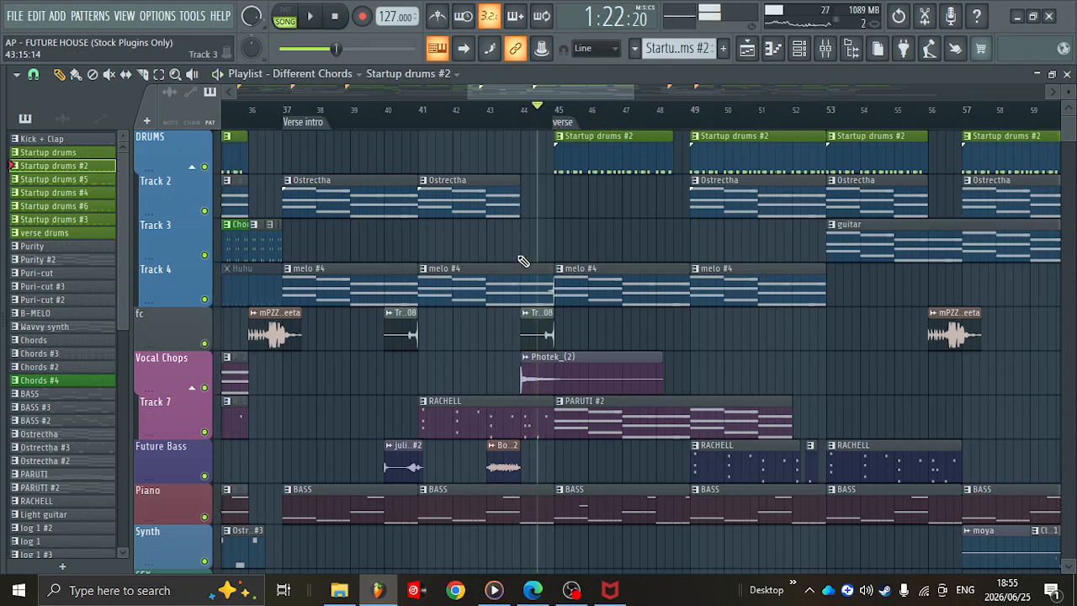
key("space")
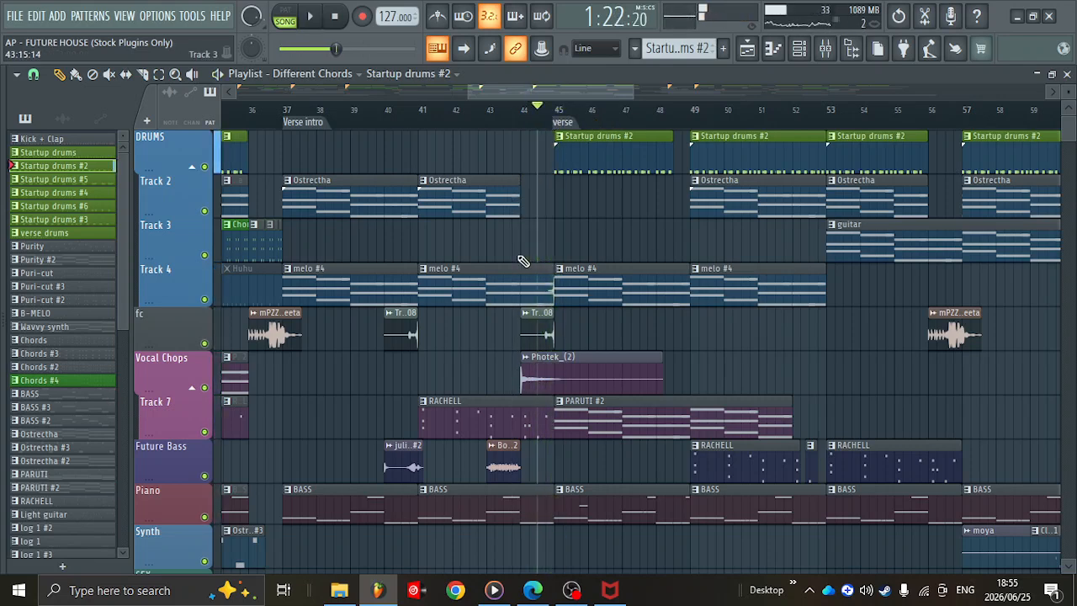
right_click(207, 431)
key("space")
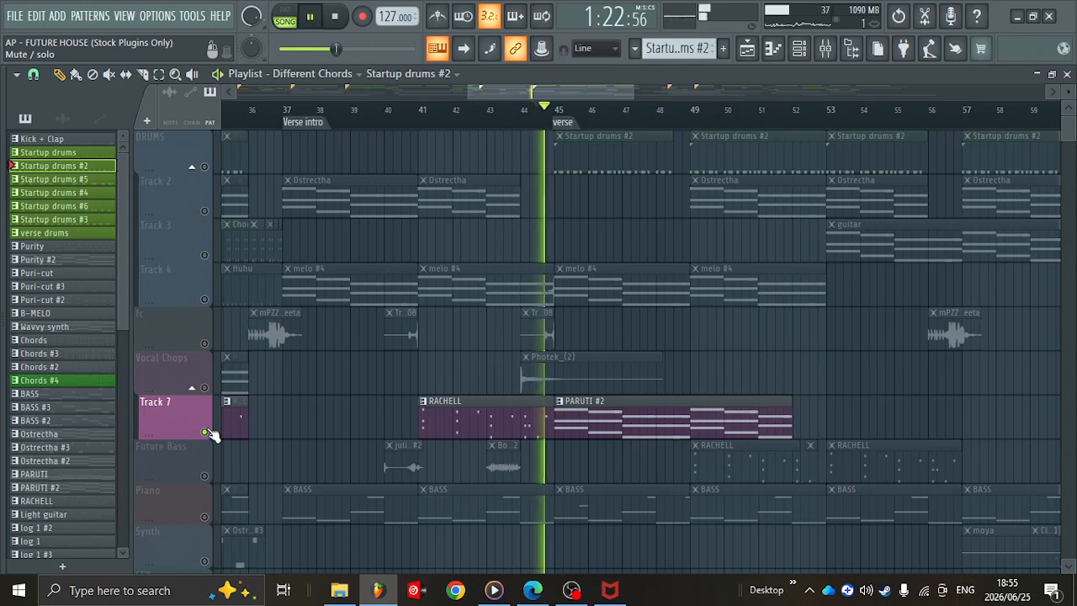
- Solo Track 4 and play its melo #4 clips from about bar 44 into the verse
key("space")
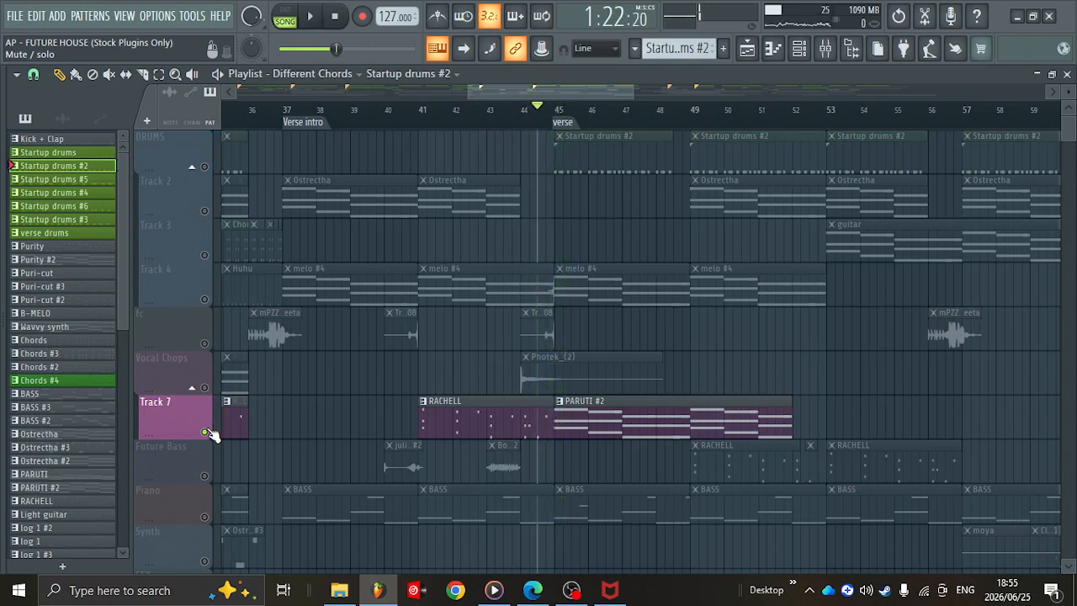
right_click(206, 301)
key("space")
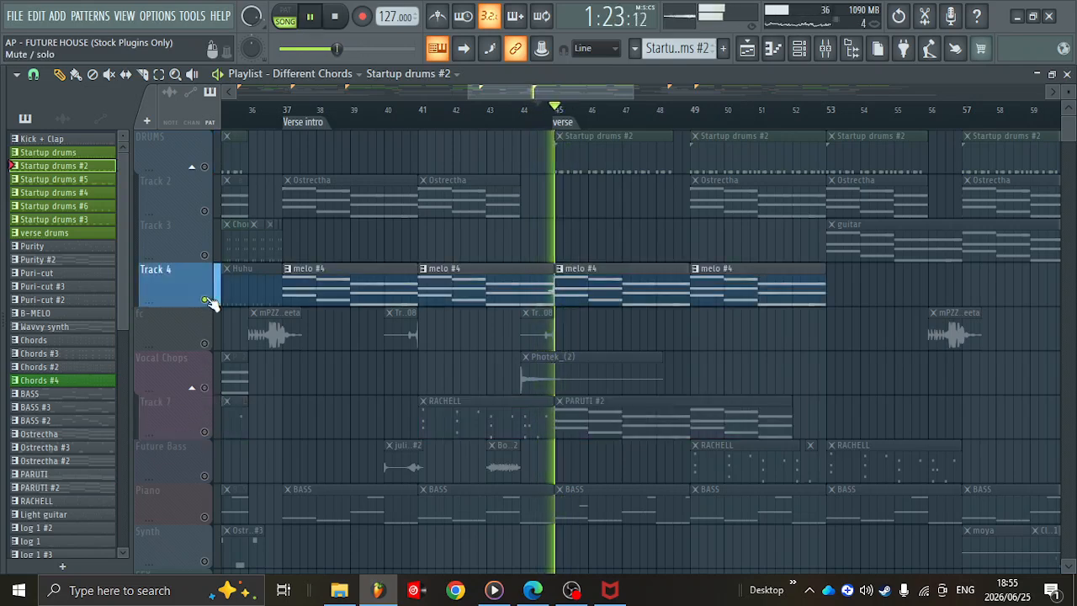
key("space")
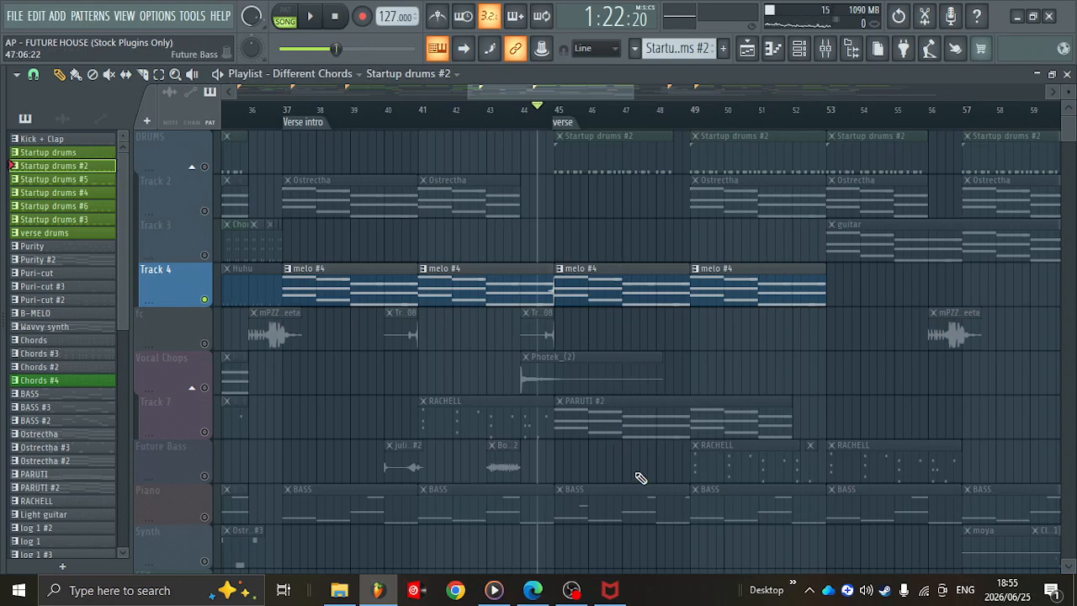
- Pick the melo #4 clip at bar 45 and open its Purity #13 channel to examine the VFX Sequencer patch while it plays
left_click(619, 296)
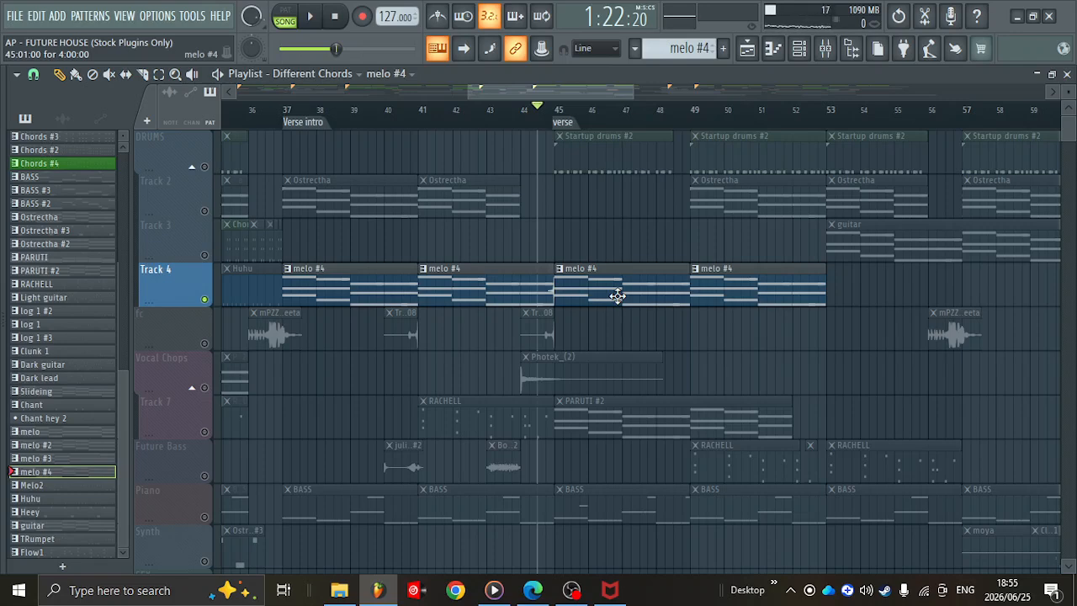
left_click(799, 49)
key("space")
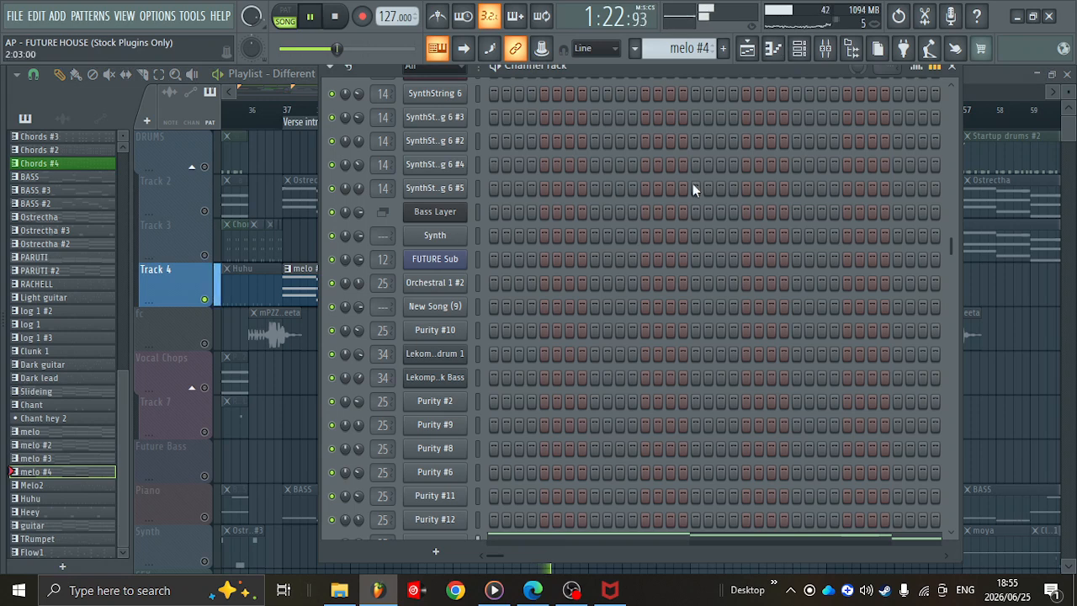
scroll(644, 281, "down", 5)
left_click(447, 255)
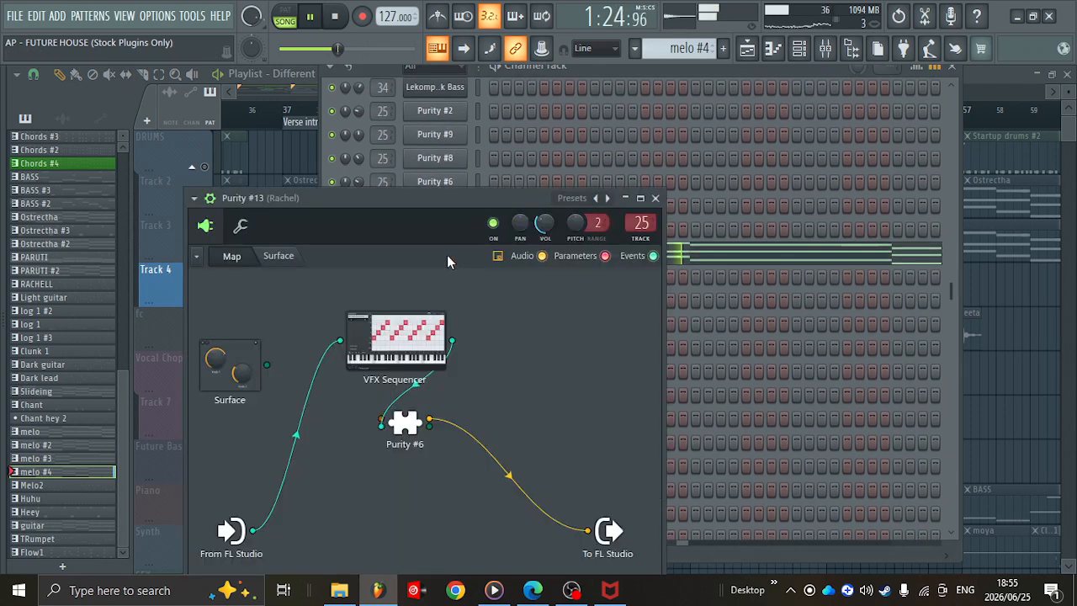
left_click_drag(499, 198, 609, 141)
key("ctrl+s")
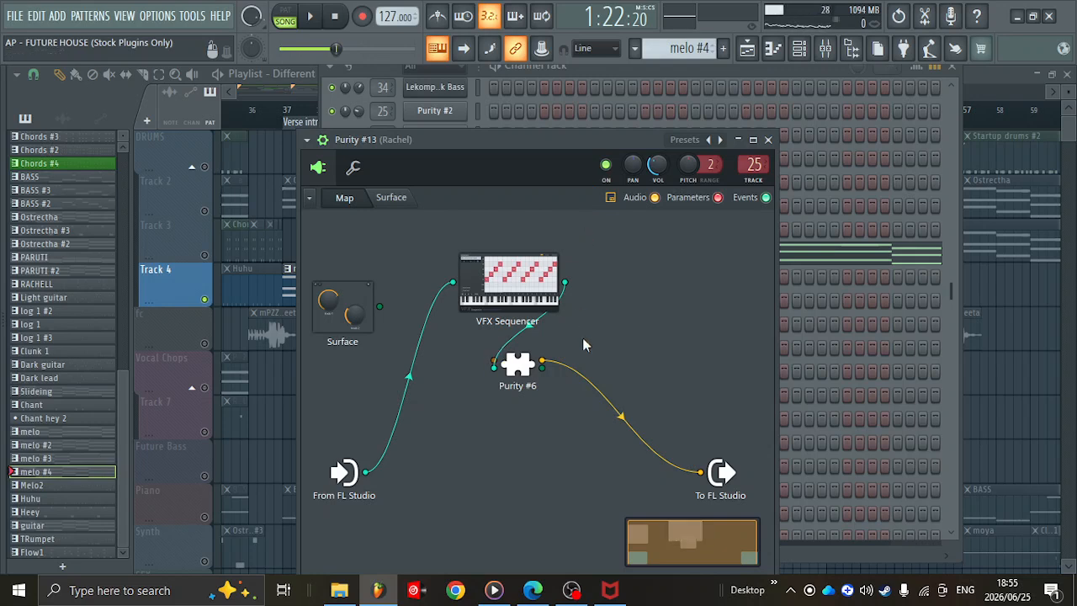
- Play the soloed melo #4 part, then undo the last solo change to hear Track 7's PARUTI #2 in comparison
left_click_drag(538, 336, 499, 345)
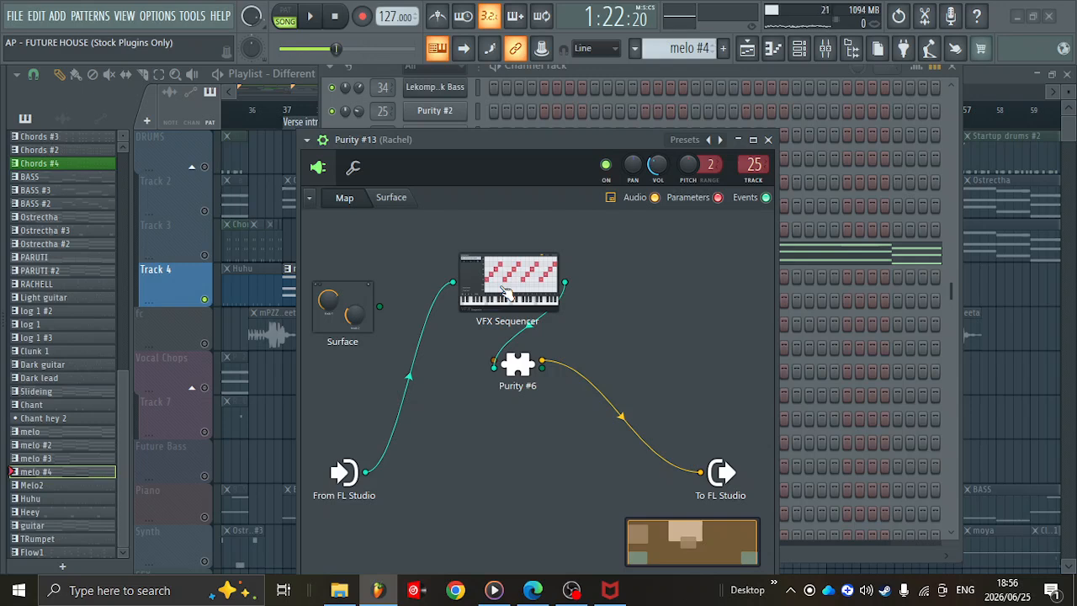
key("space")
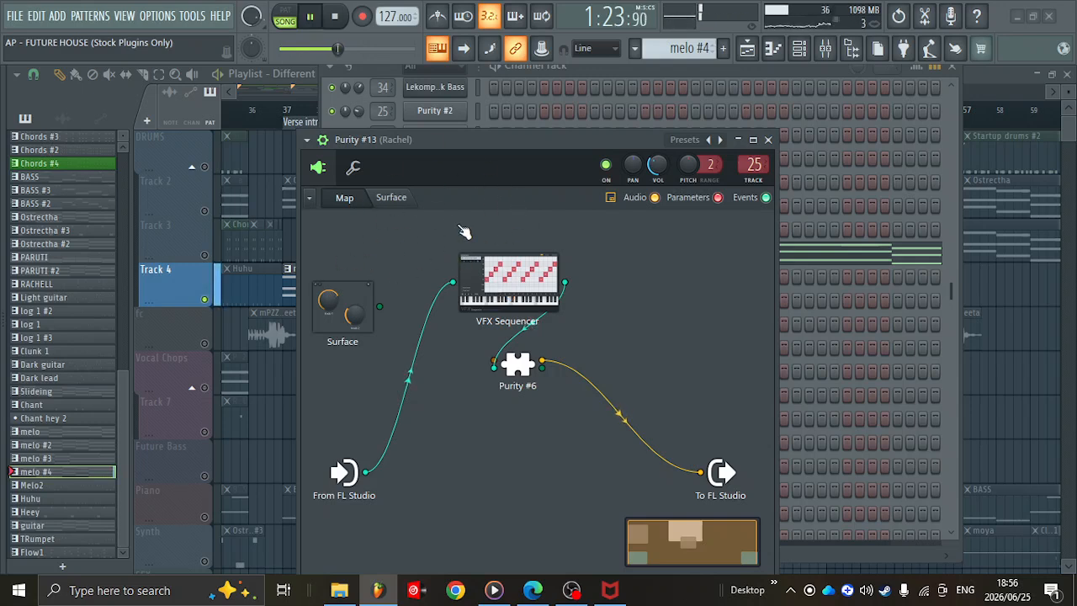
key("space")
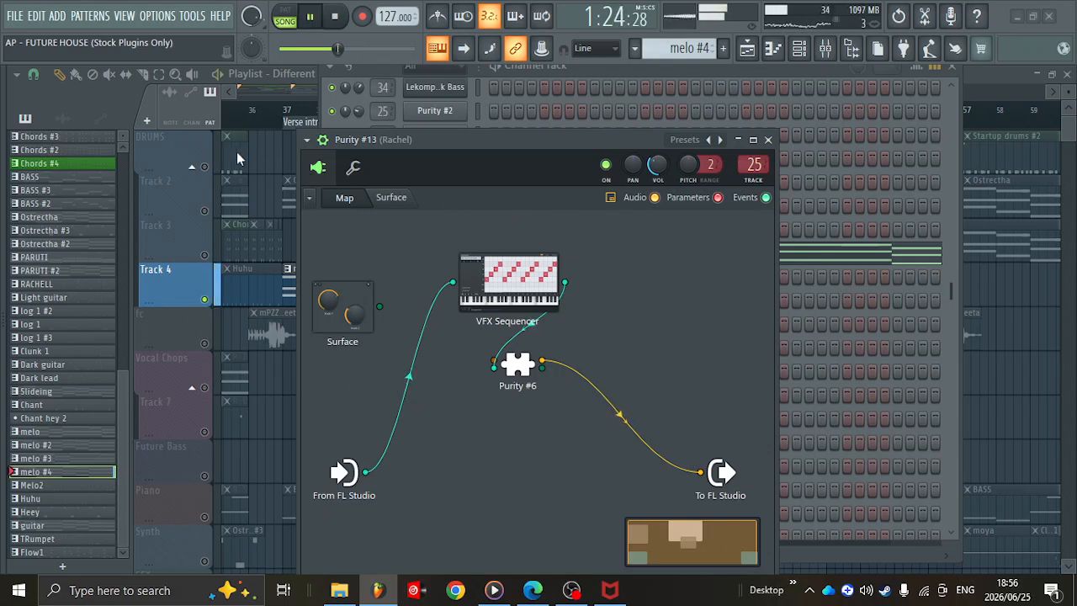
left_click(902, 16)
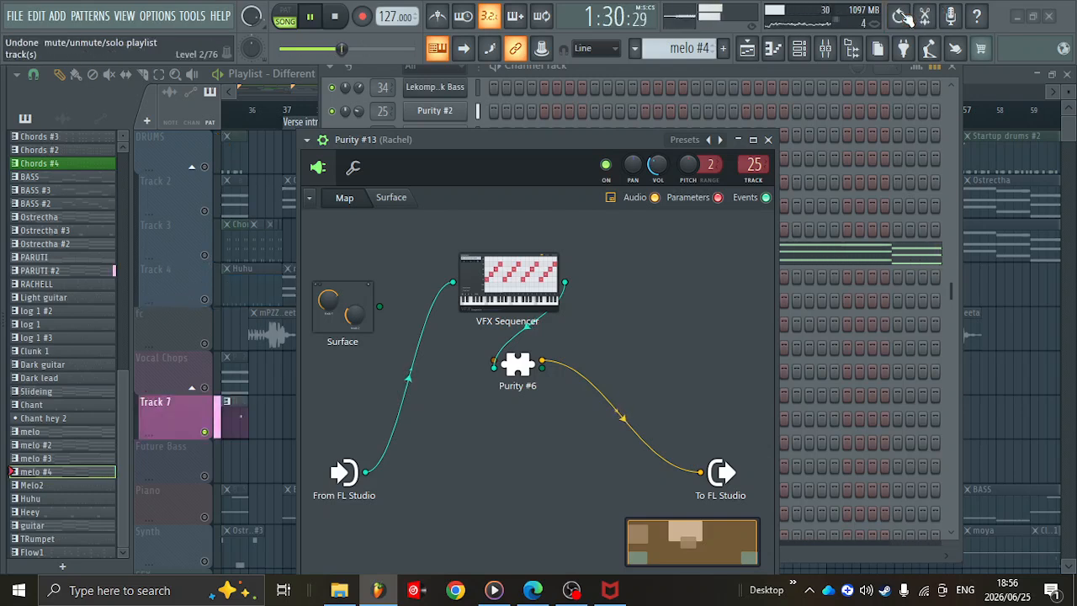
key("space")
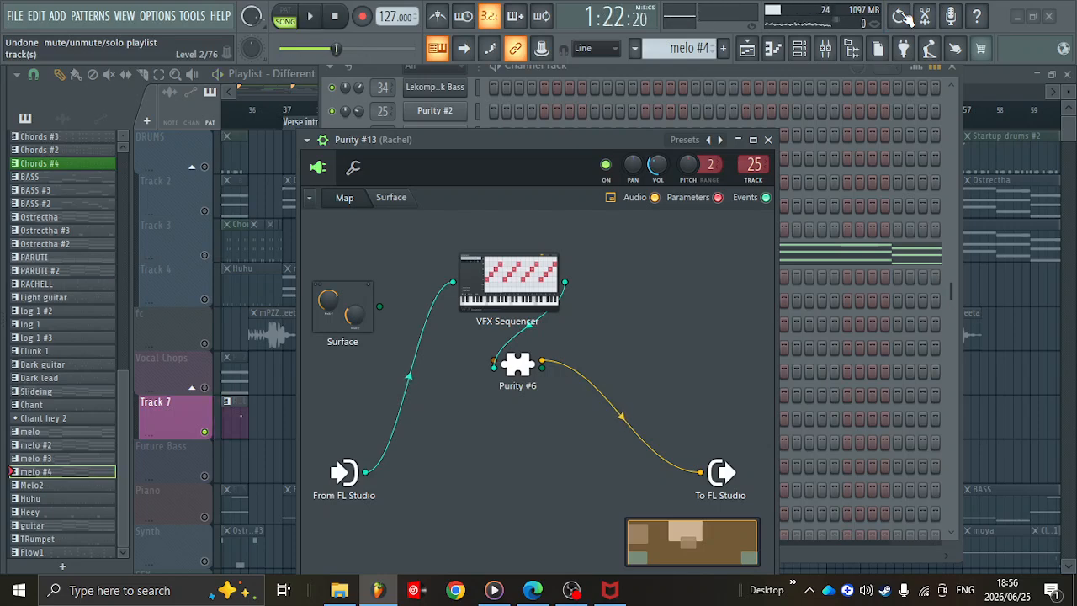
- Close the Purity #13 window, restore the Track 4 solo and play its melo #4 clips in the playlist
left_click(768, 140)
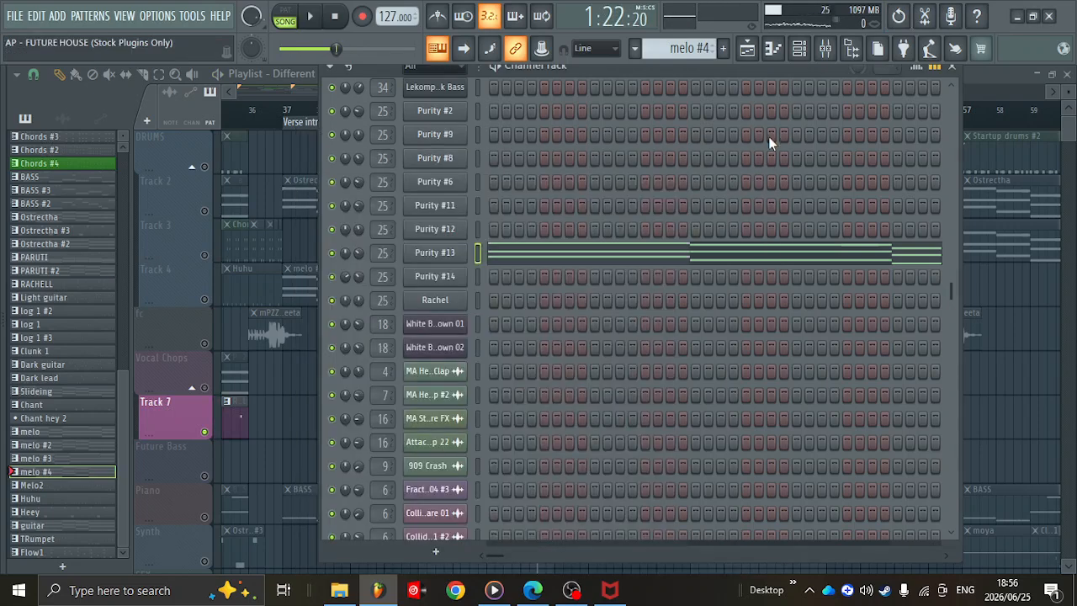
left_click(906, 23)
key("space")
key("F6")
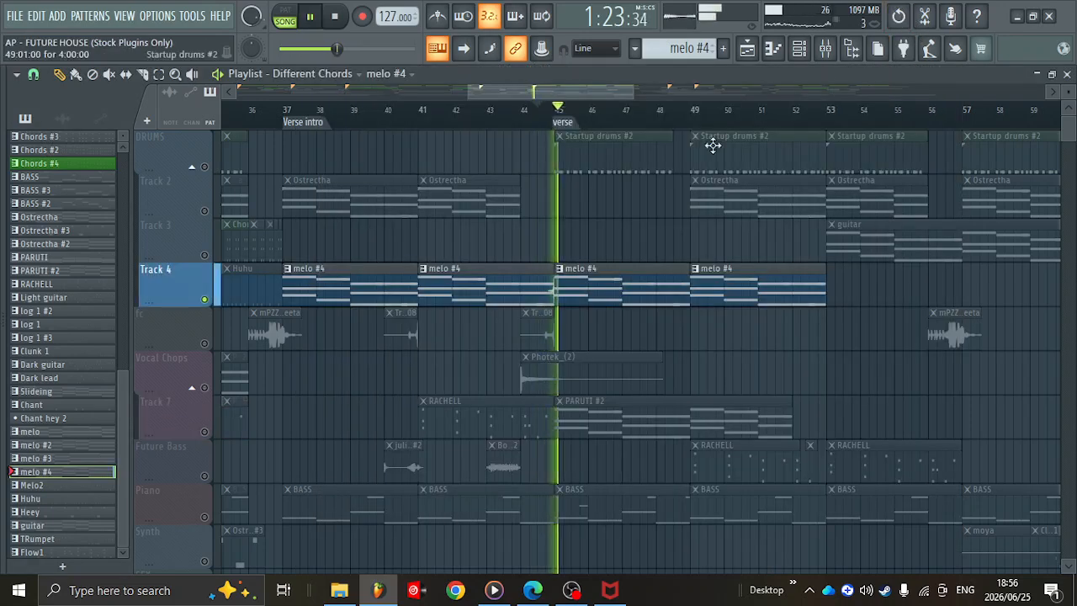
- Unsolo the playlist so every track plays, listen to the verse, and stop playback at the drop section's overview
left_click(204, 431)
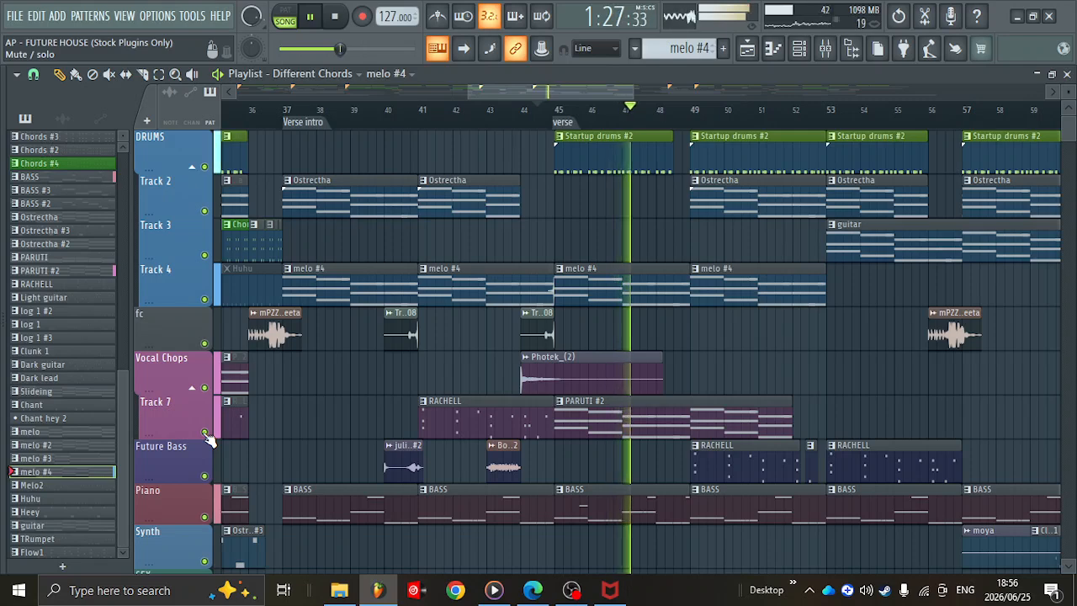
left_click_drag(536, 92, 656, 114)
key("space")
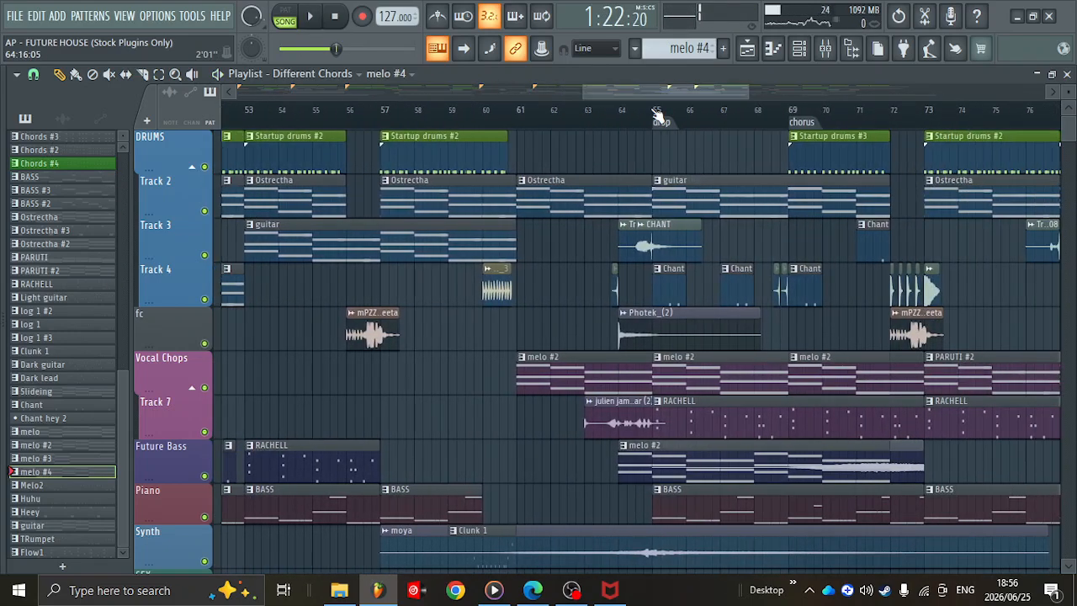
scroll(656, 114, "down", 1)
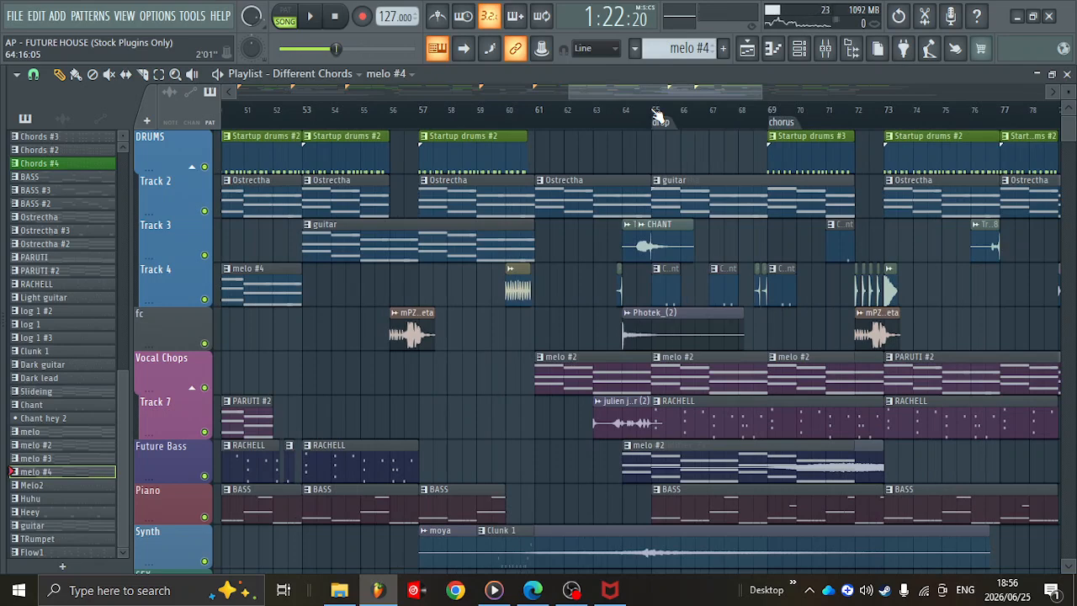
- Open the Ostrectha clip at bar 61 in the piano roll, examine its chords from bar 1, and return to the playlist
double_click(563, 200)
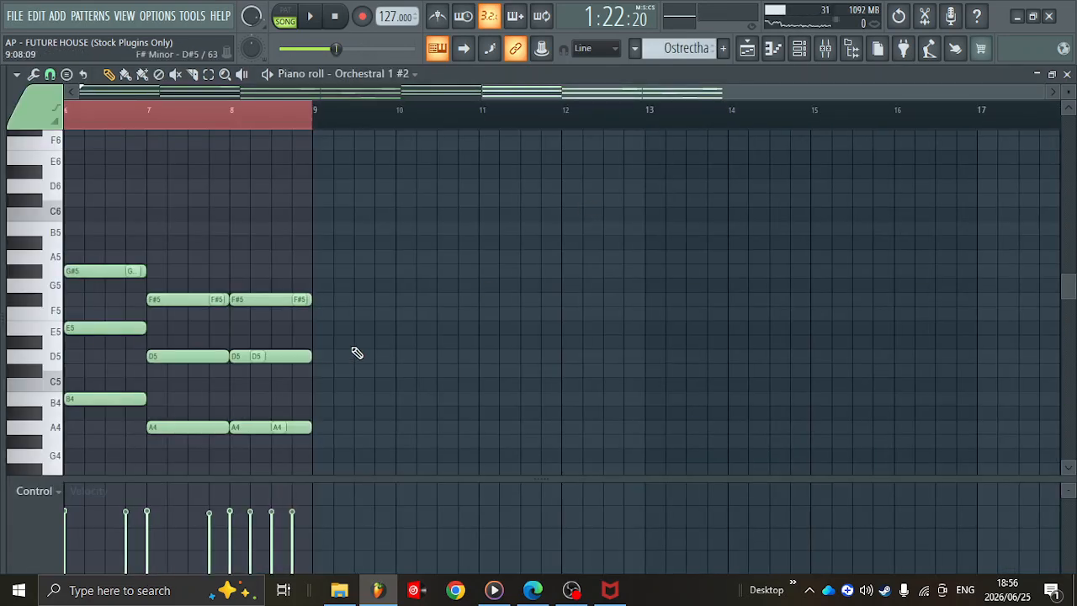
scroll(77, 415, "up", 5)
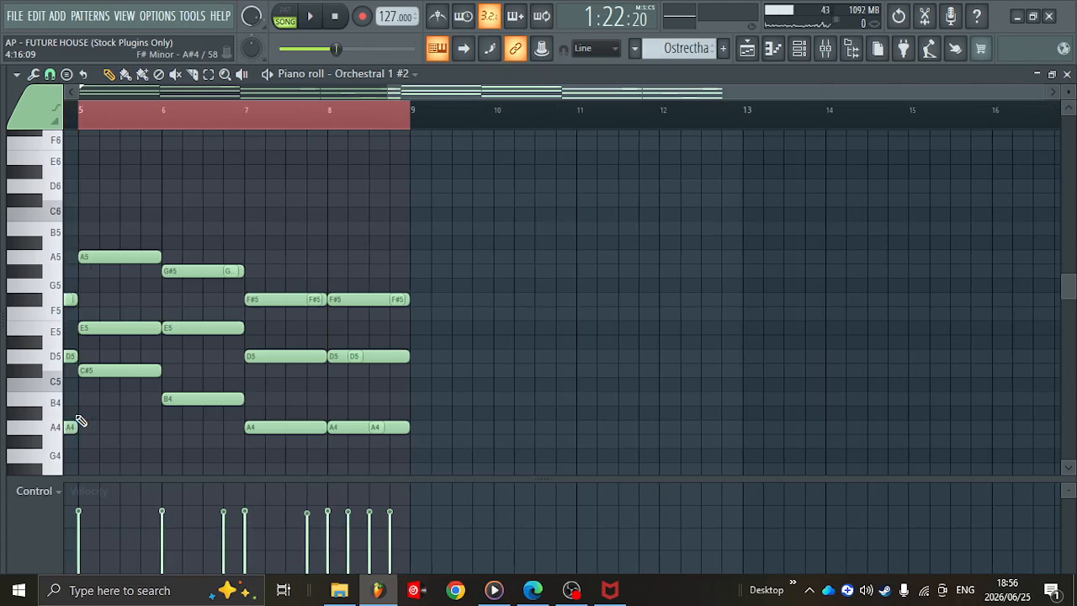
scroll(80, 421, "left", 3)
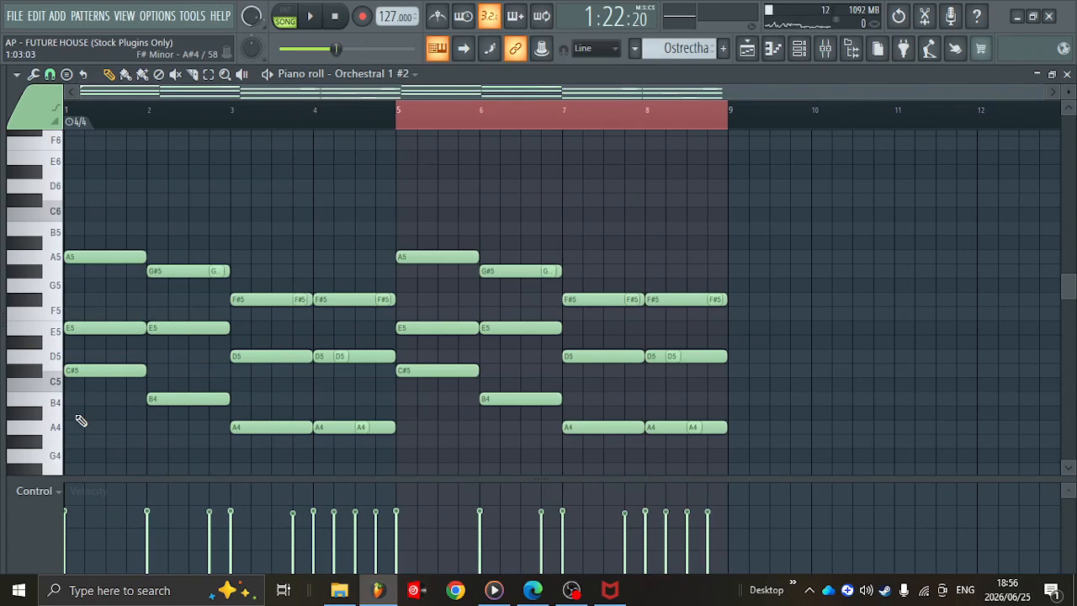
key("F5")
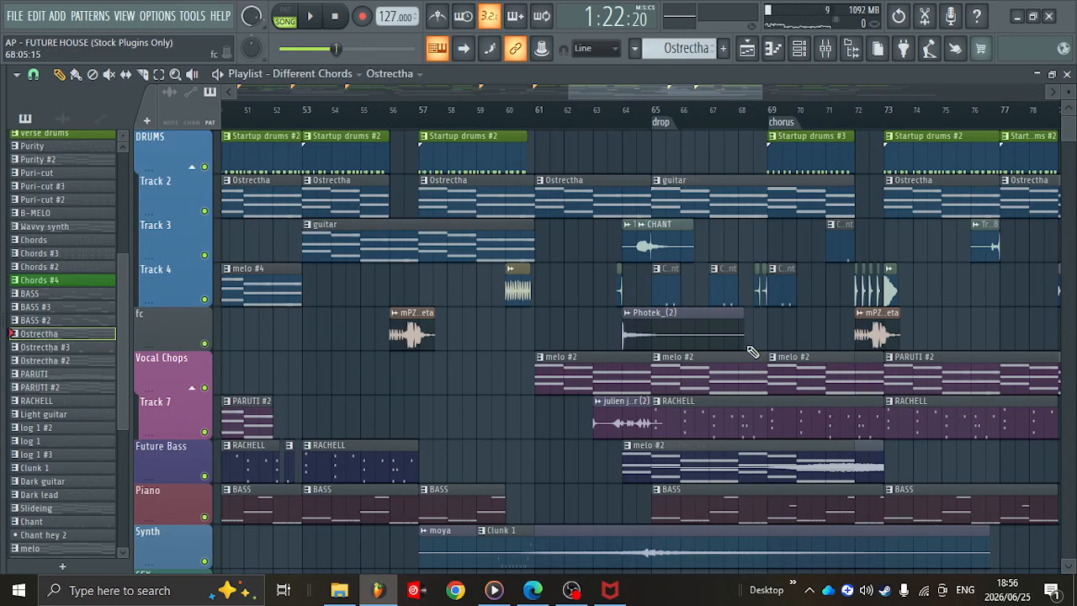
- Look over the song's ending, return to the buildup, solo Vocal Chops for its melo #2 clips, and reactivate all tracks
scroll(705, 389, "right", 10)
scroll(705, 389, "down", 4)
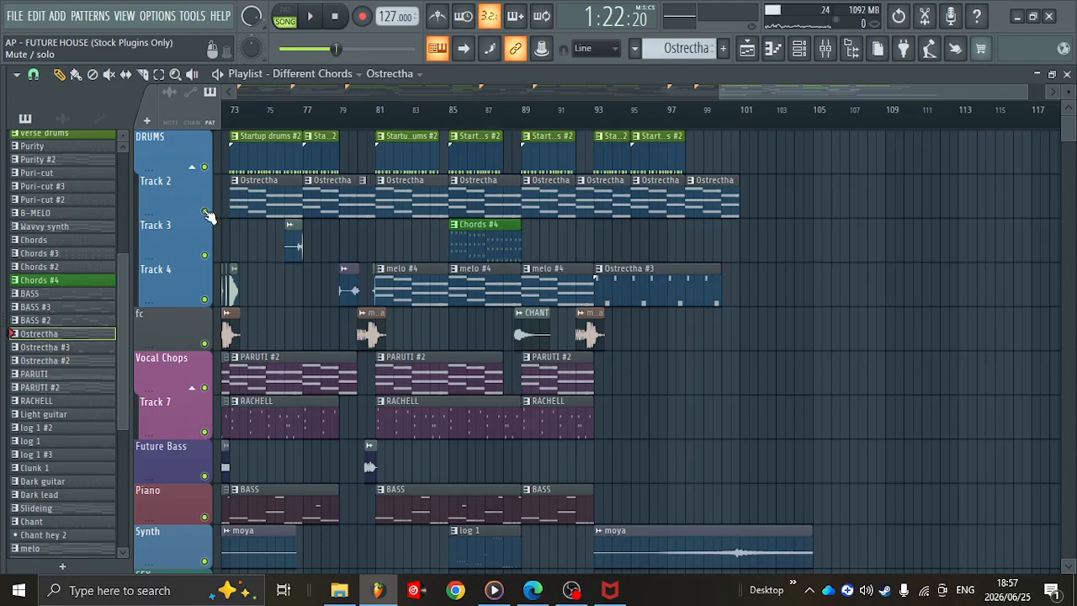
left_click_drag(865, 93, 316, 99)
scroll(300, 90, "up", 2)
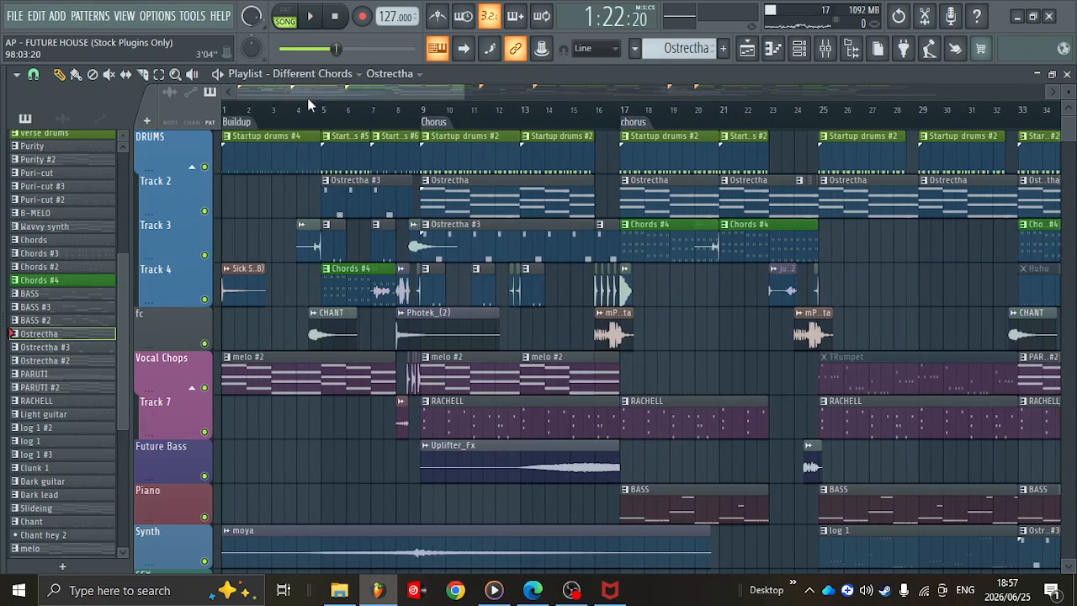
right_click(205, 388)
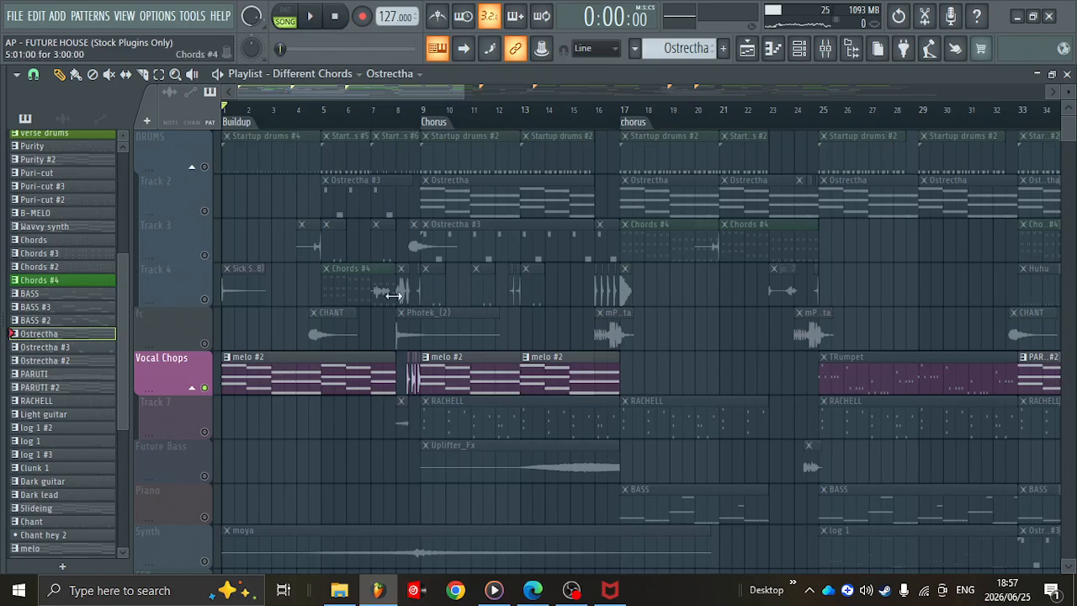
left_click(205, 301)
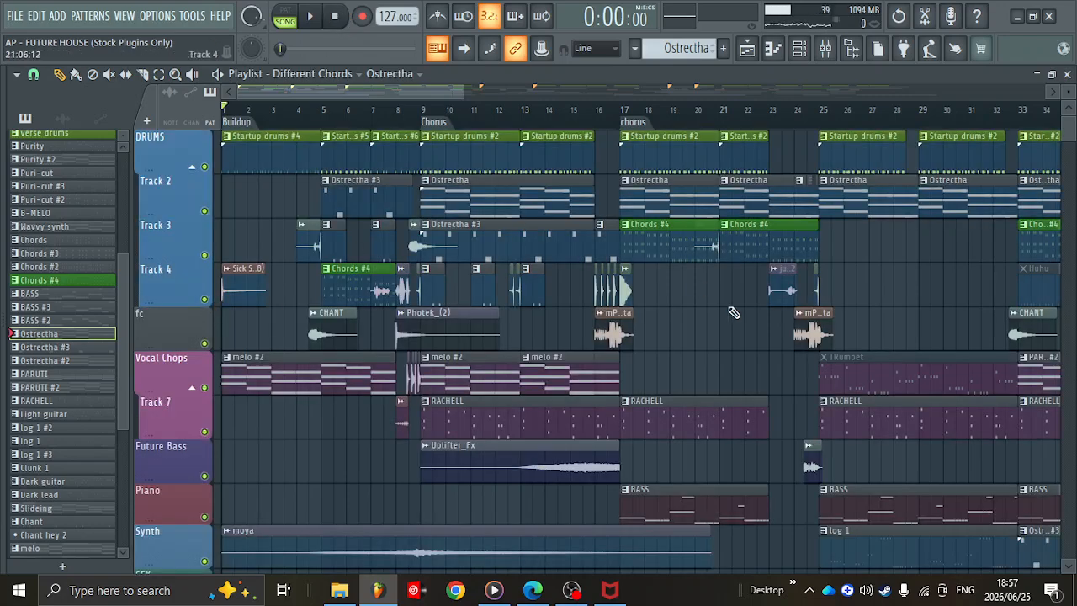
- Look over the whole arrangement across all tracks, from the buildup through the verse, drop and final chorus
scroll(774, 353, "down", 4, "ctrl")
scroll(774, 353, "down", 6)
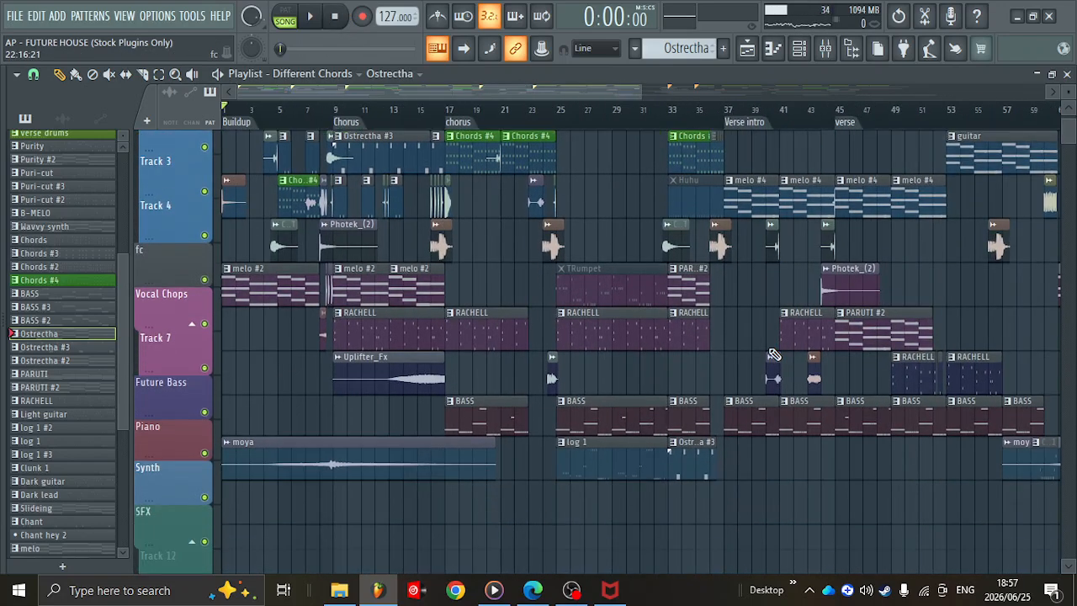
scroll(774, 354, "up", 5)
scroll(773, 353, "down", 4, "ctrl")
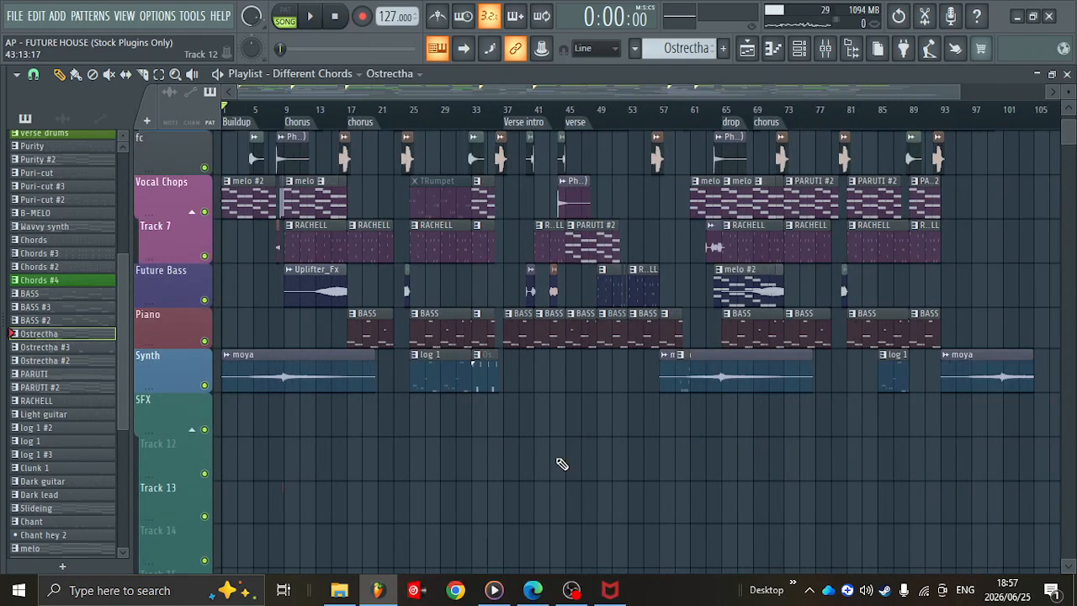
scroll(562, 464, "up", 5, "ctrl")
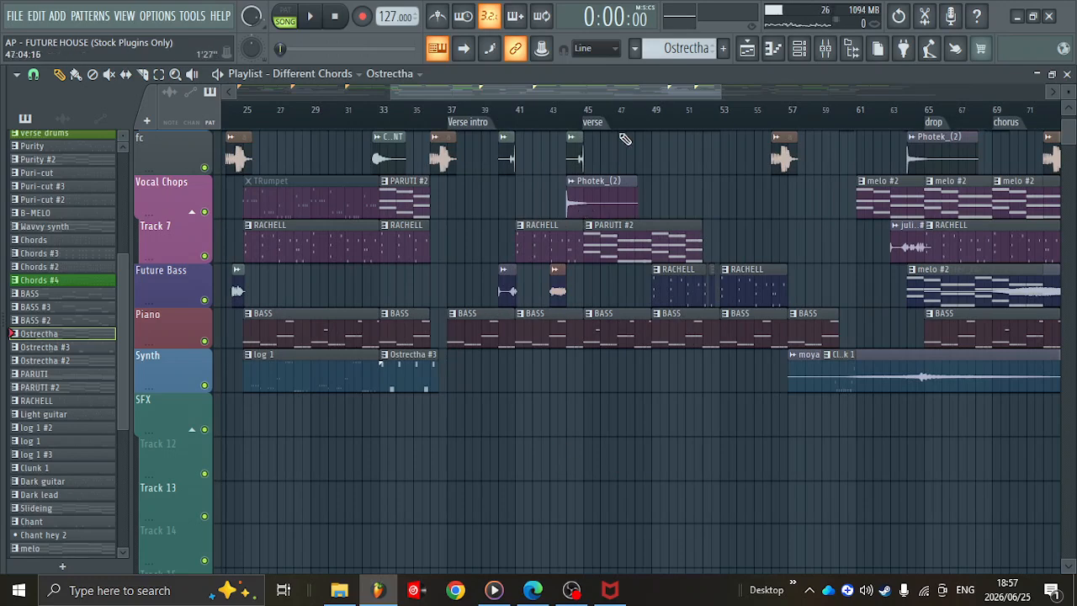
left_click_drag(656, 96, 468, 97)
scroll(324, 286, "up", 4)
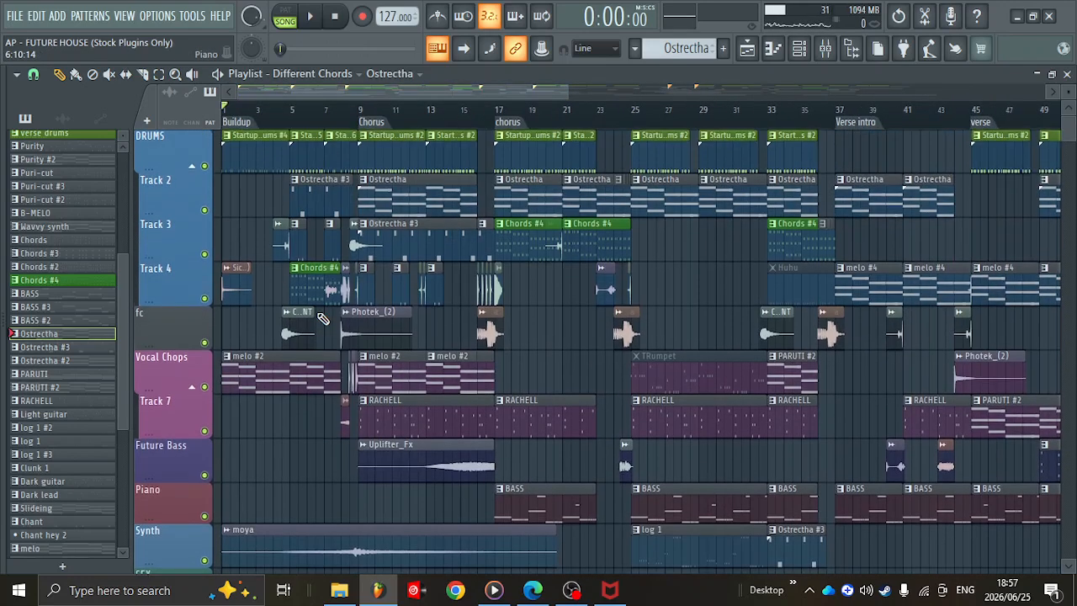
scroll(322, 318, "down", 3, "ctrl")
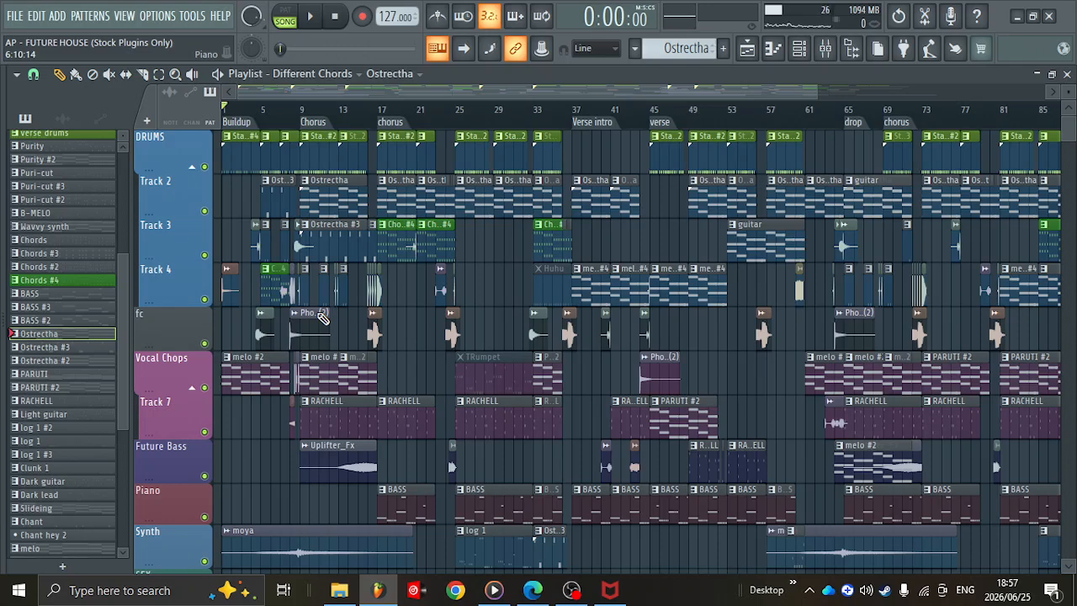
- Play the full song from the beginning through the buildup and choruses to about bar 28, and stop it
key("space")
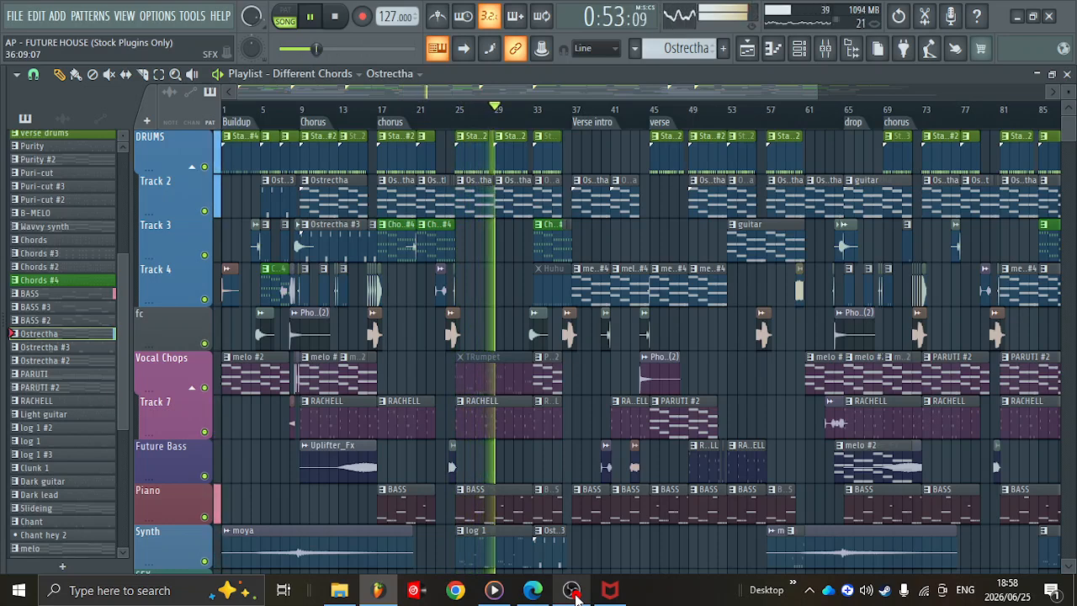
key("space")
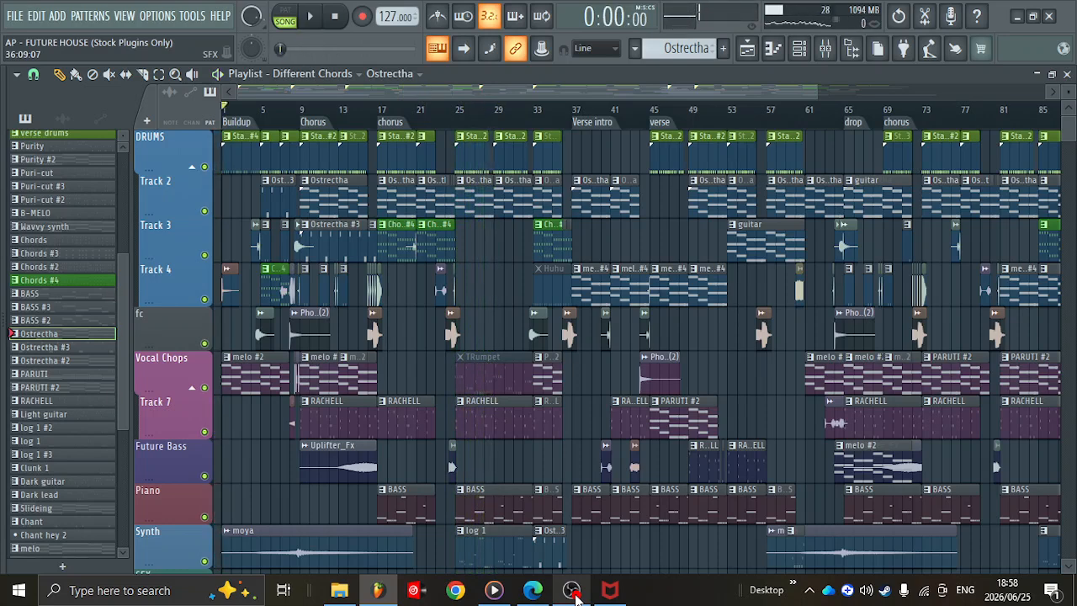
left_click(575, 595)
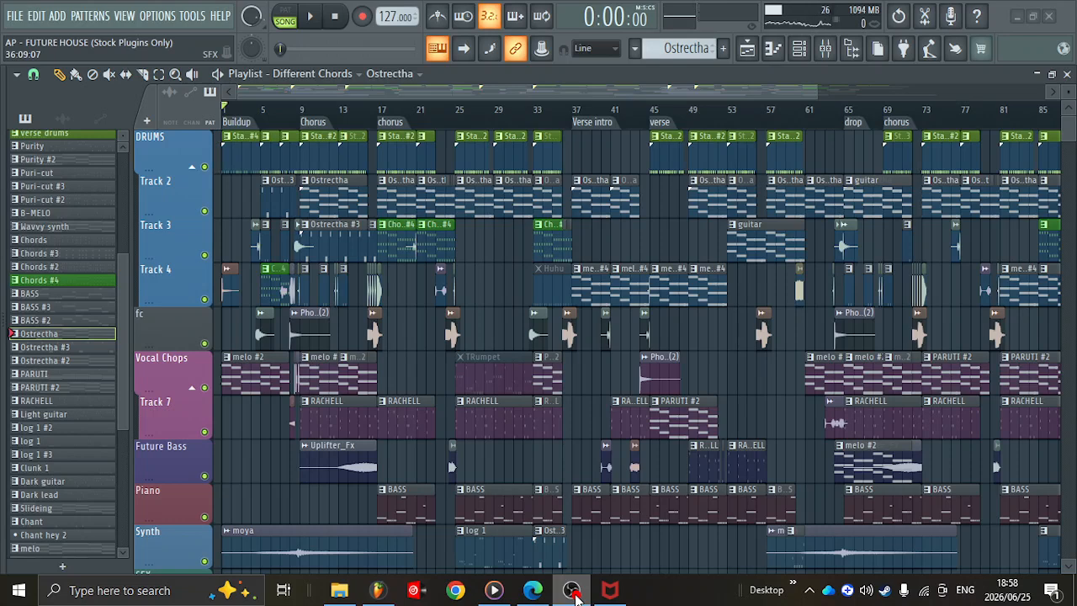